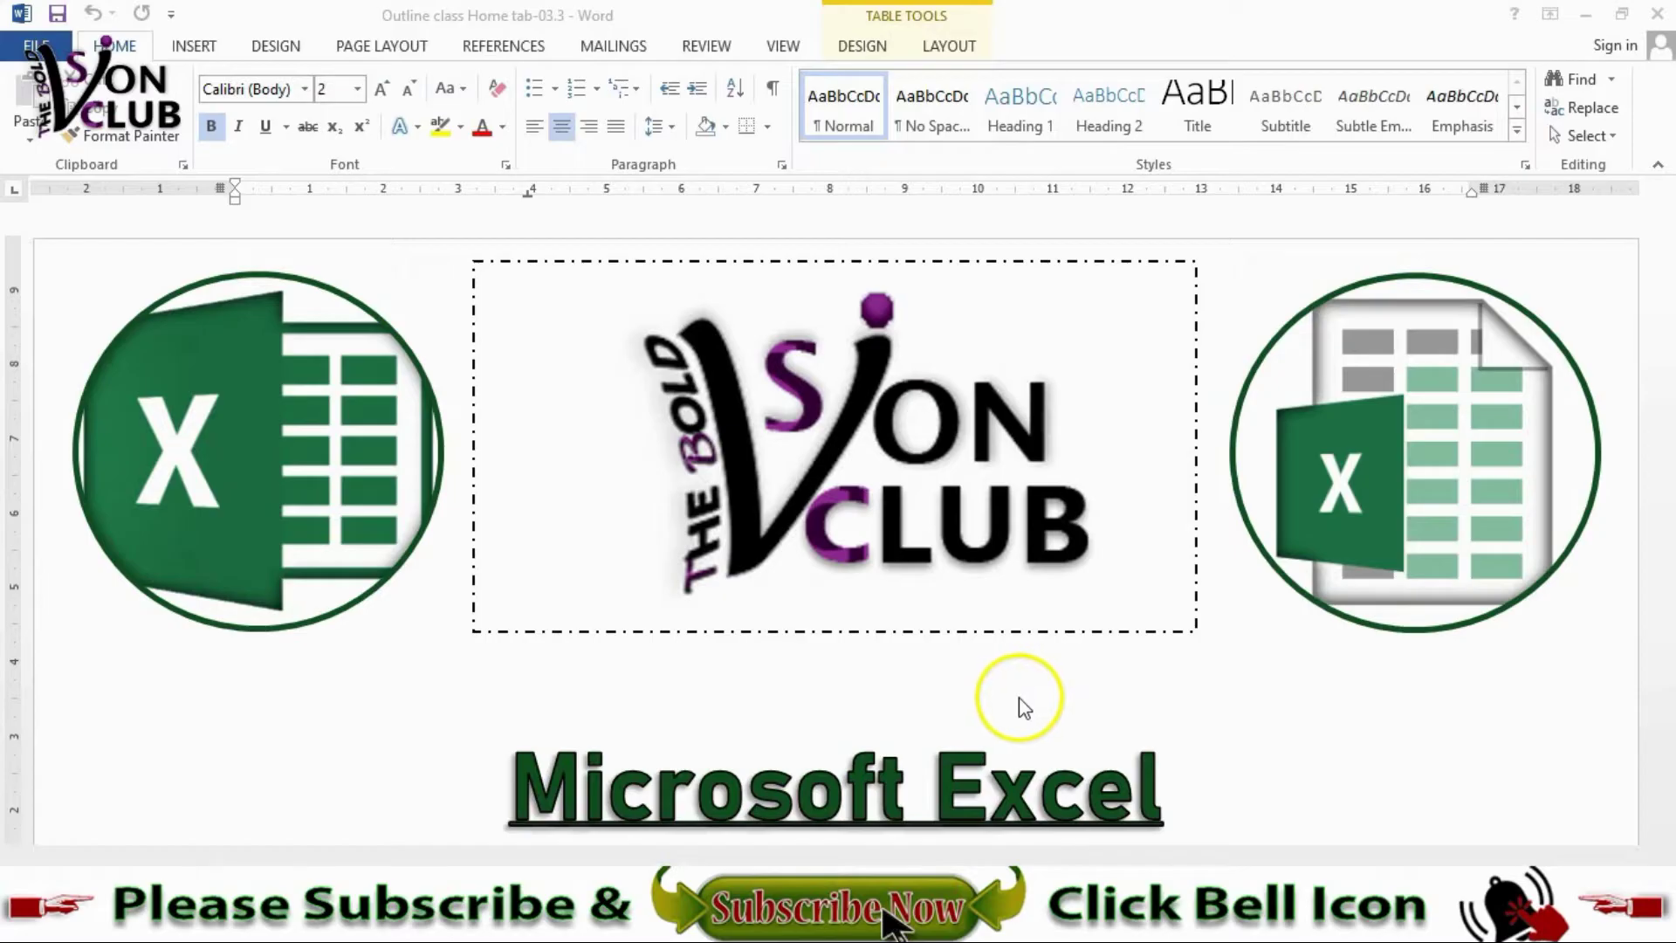
# Step: Scroll the Word document down to the FORMULA section with the discount and net-amount formulas
pyautogui.scroll(-2, 942, 654)
pyautogui.scroll(-2, 943, 655)
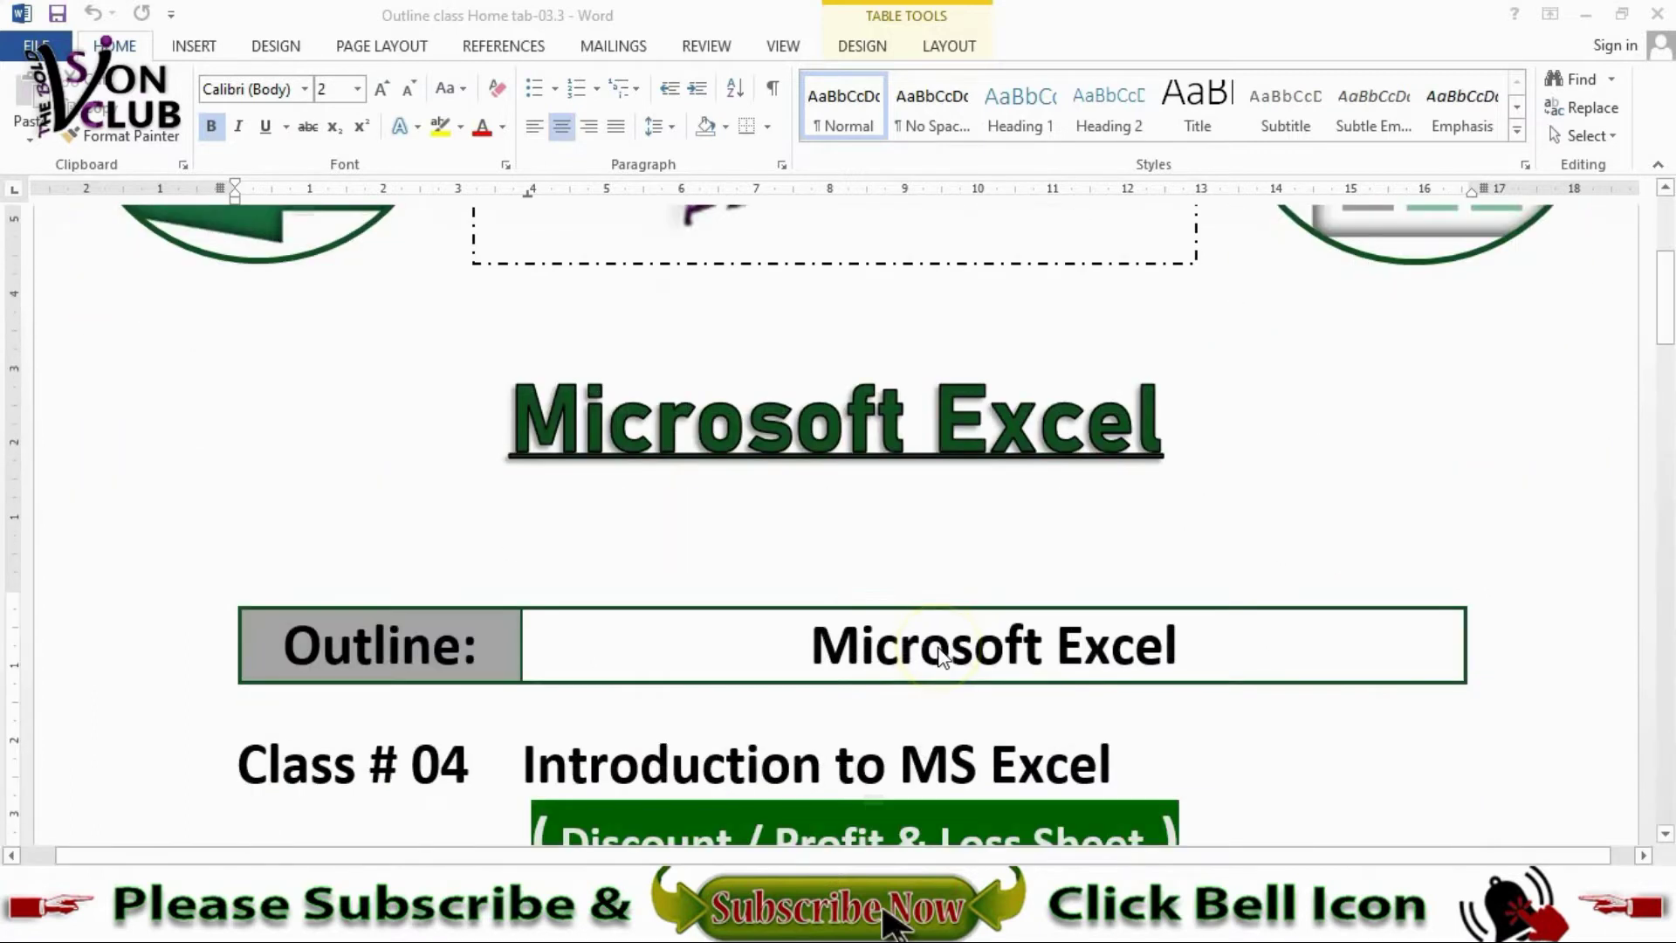
pyautogui.scroll(-3, 943, 655)
pyautogui.scroll(-2, 943, 657)
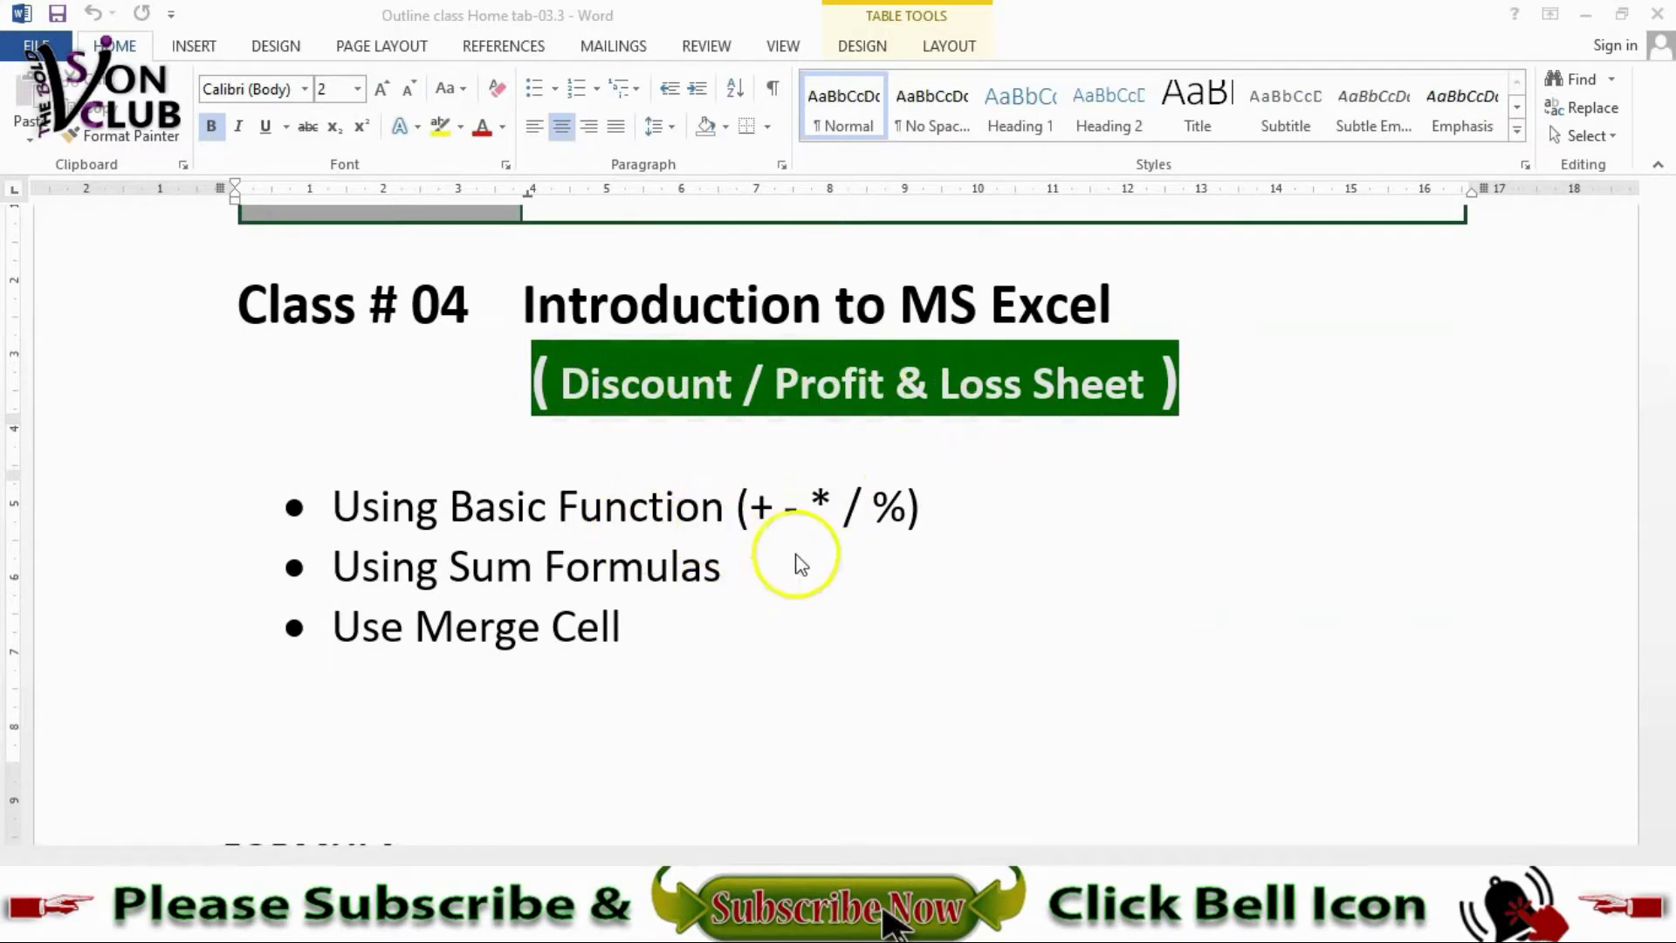
pyautogui.scroll(4, 865, 587)
pyautogui.scroll(-1, 864, 587)
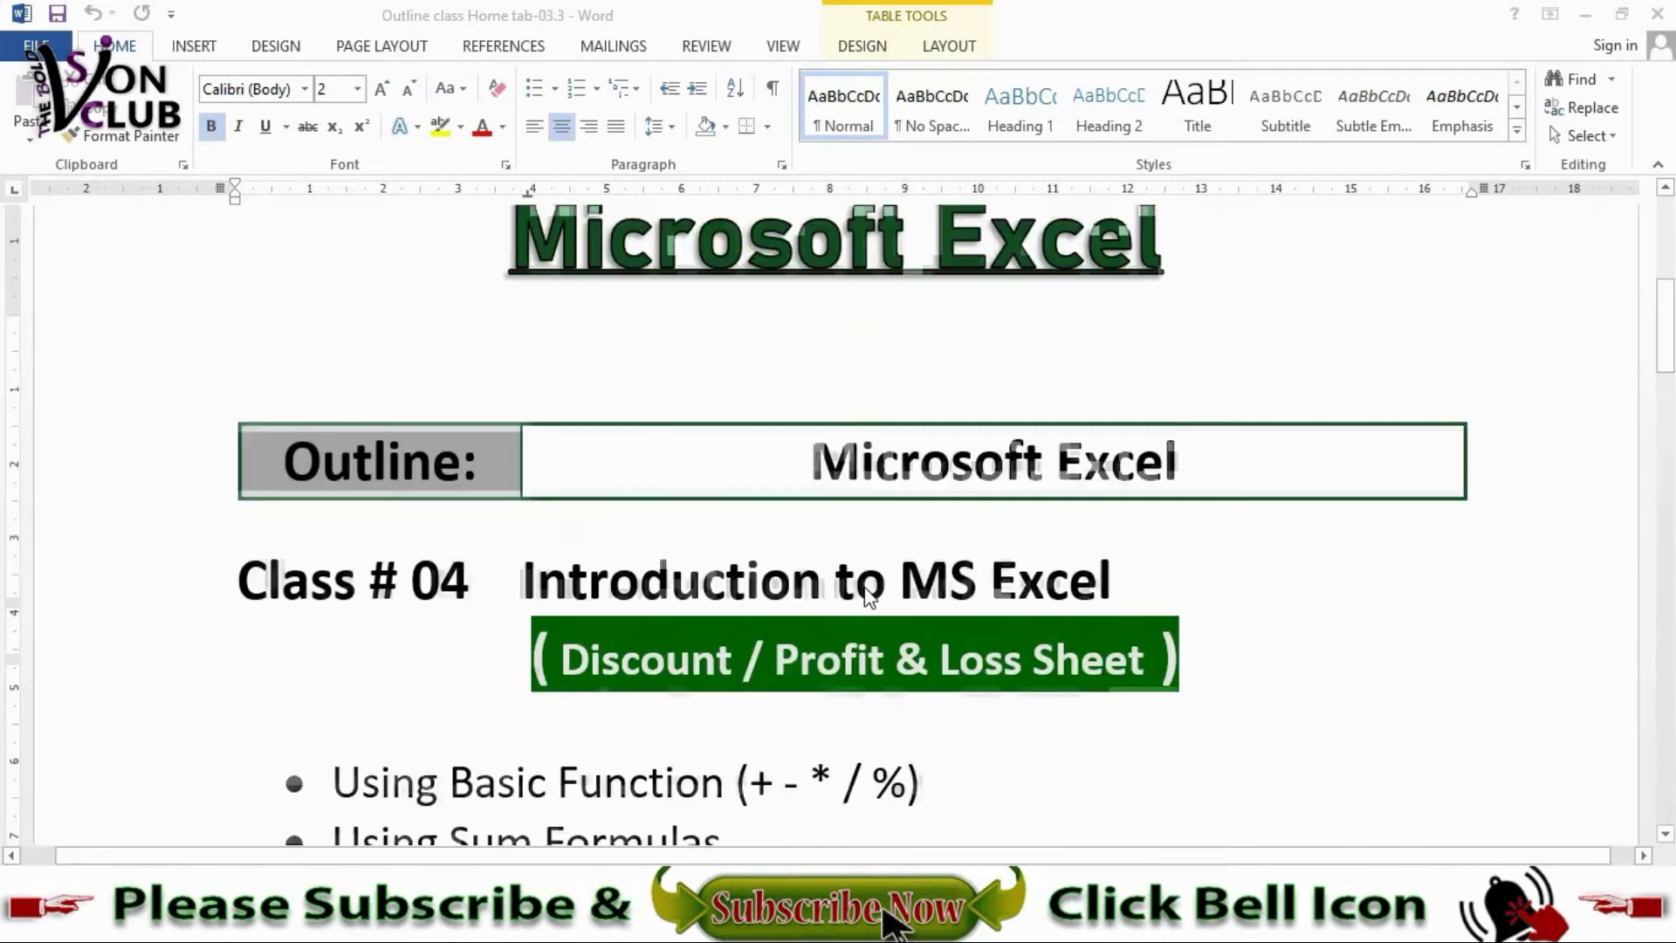
pyautogui.scroll(-4, 865, 587)
pyautogui.scroll(-3, 871, 598)
pyautogui.scroll(-1, 870, 598)
pyautogui.scroll(-1, 870, 598)
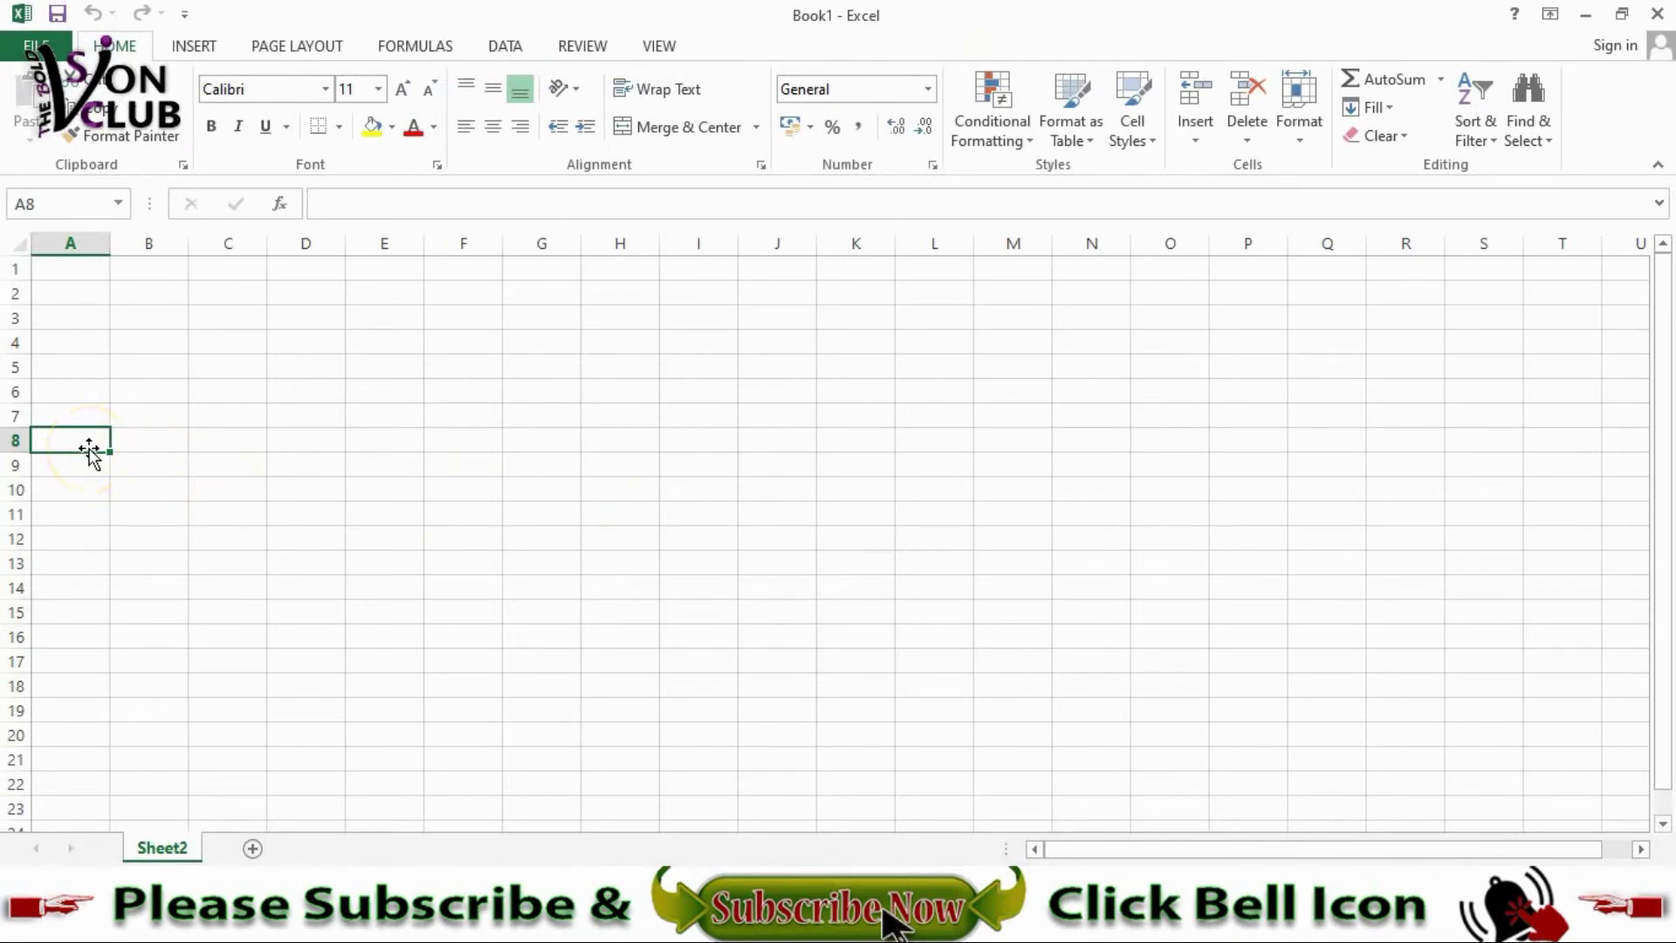
# Step: Enter 's no' as the first header in A8 and zoom in on the grid
pyautogui.write('s n')
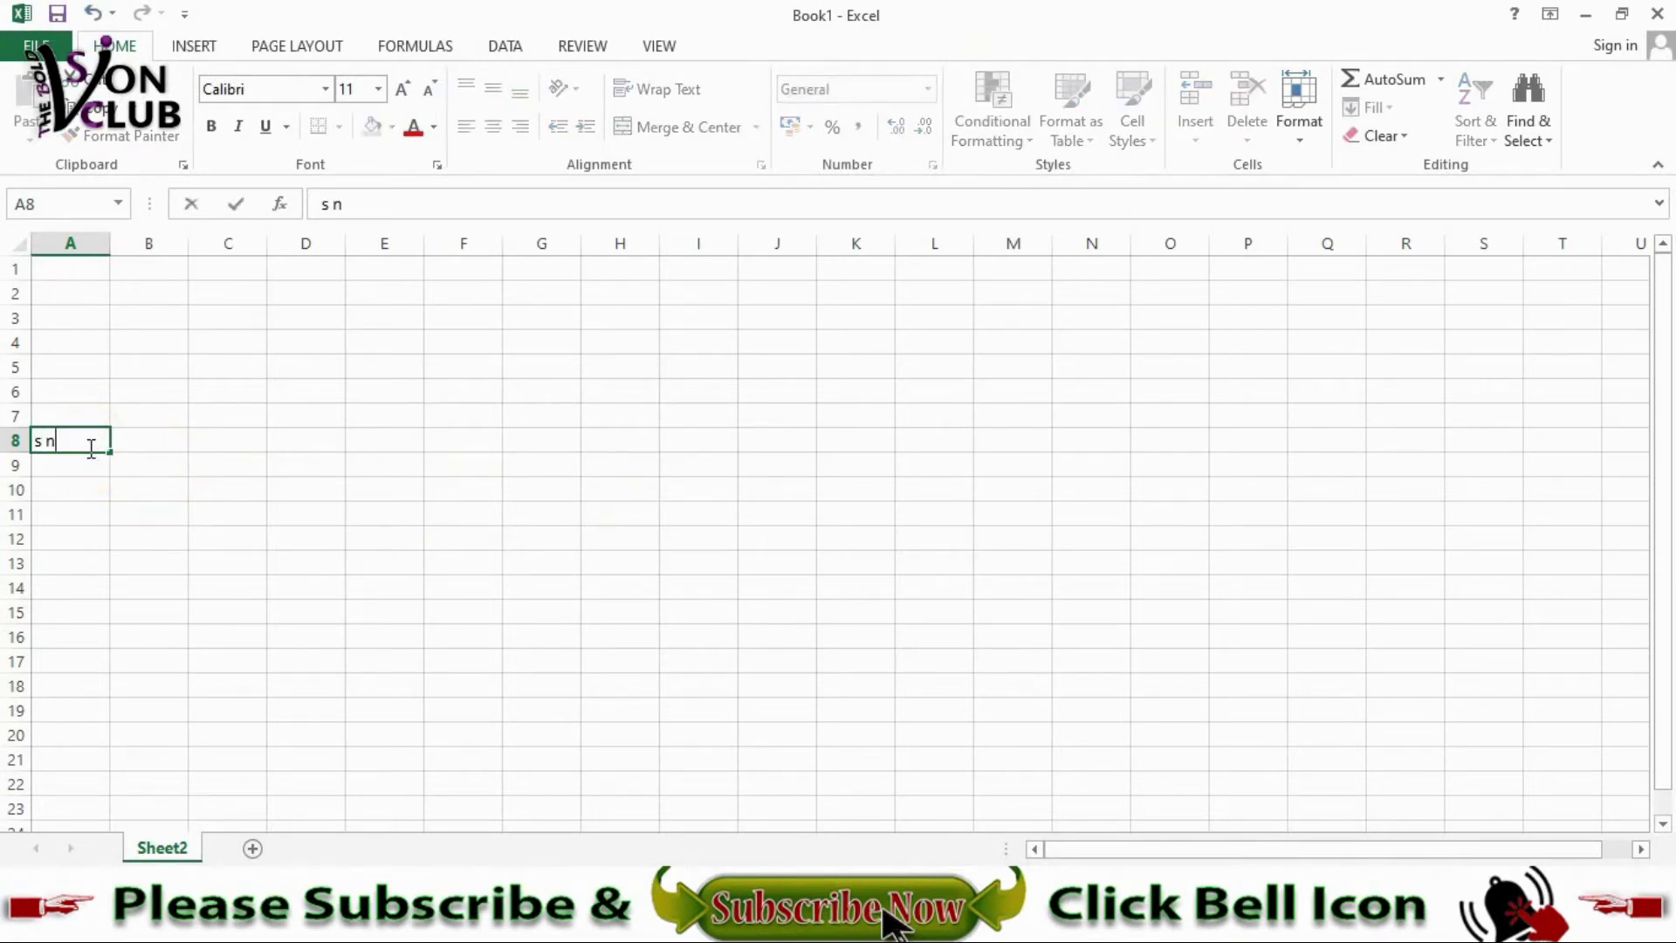
pyautogui.write('o')
pyautogui.click(140, 443)
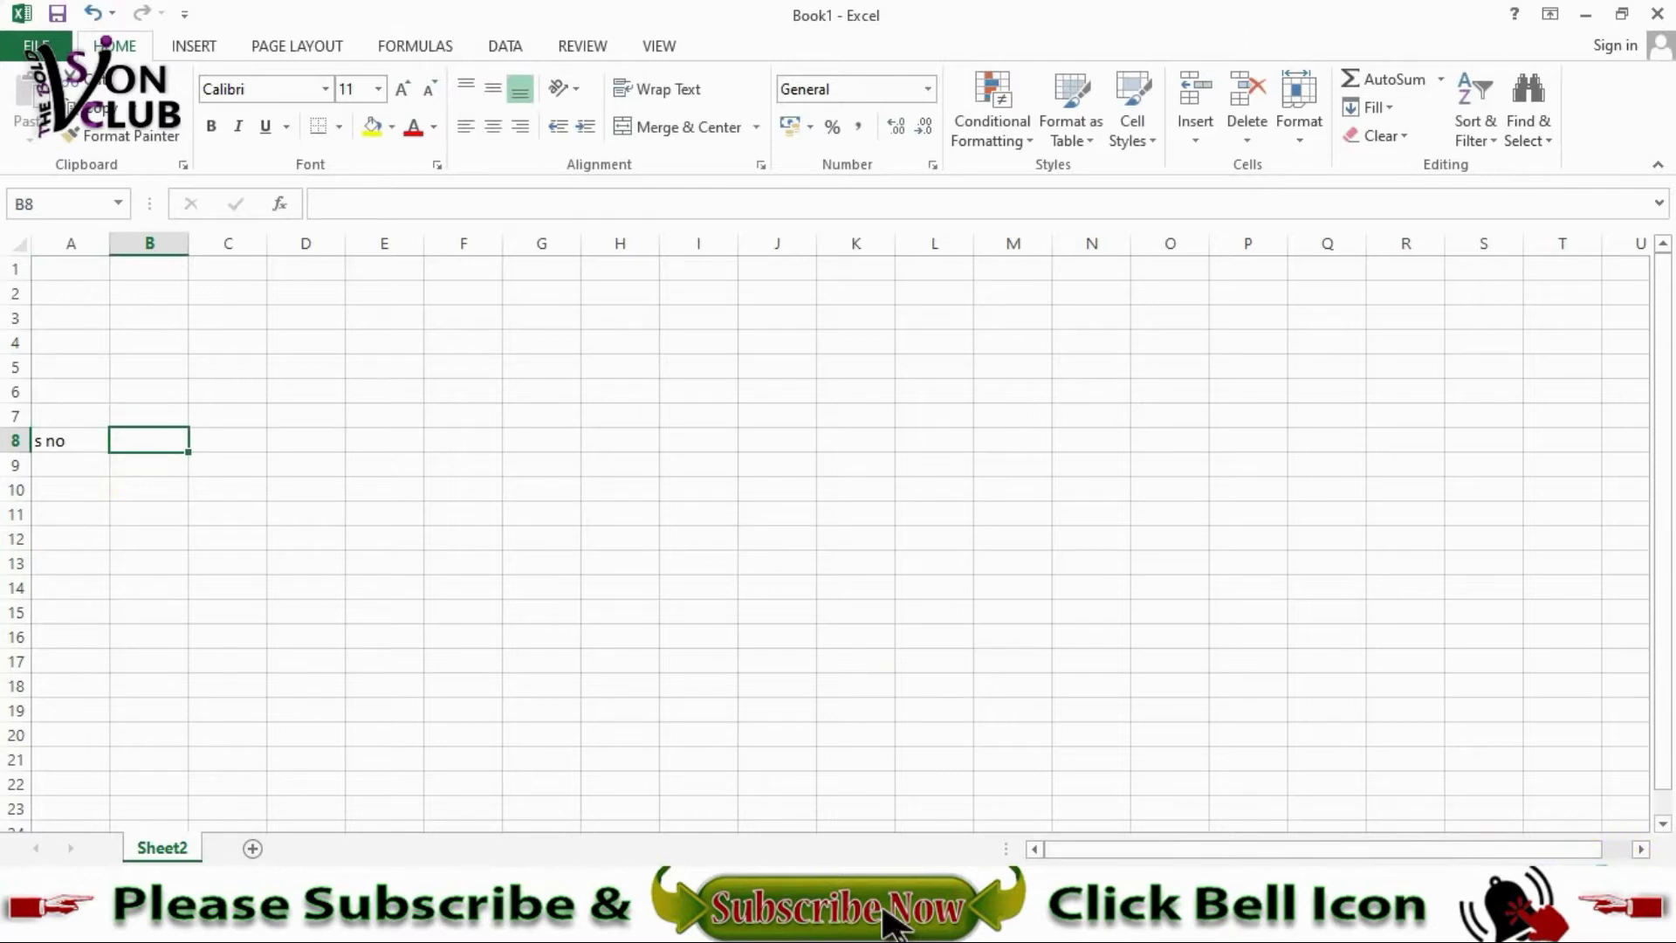
pyautogui.click(1606, 878)
pyautogui.click(1606, 877)
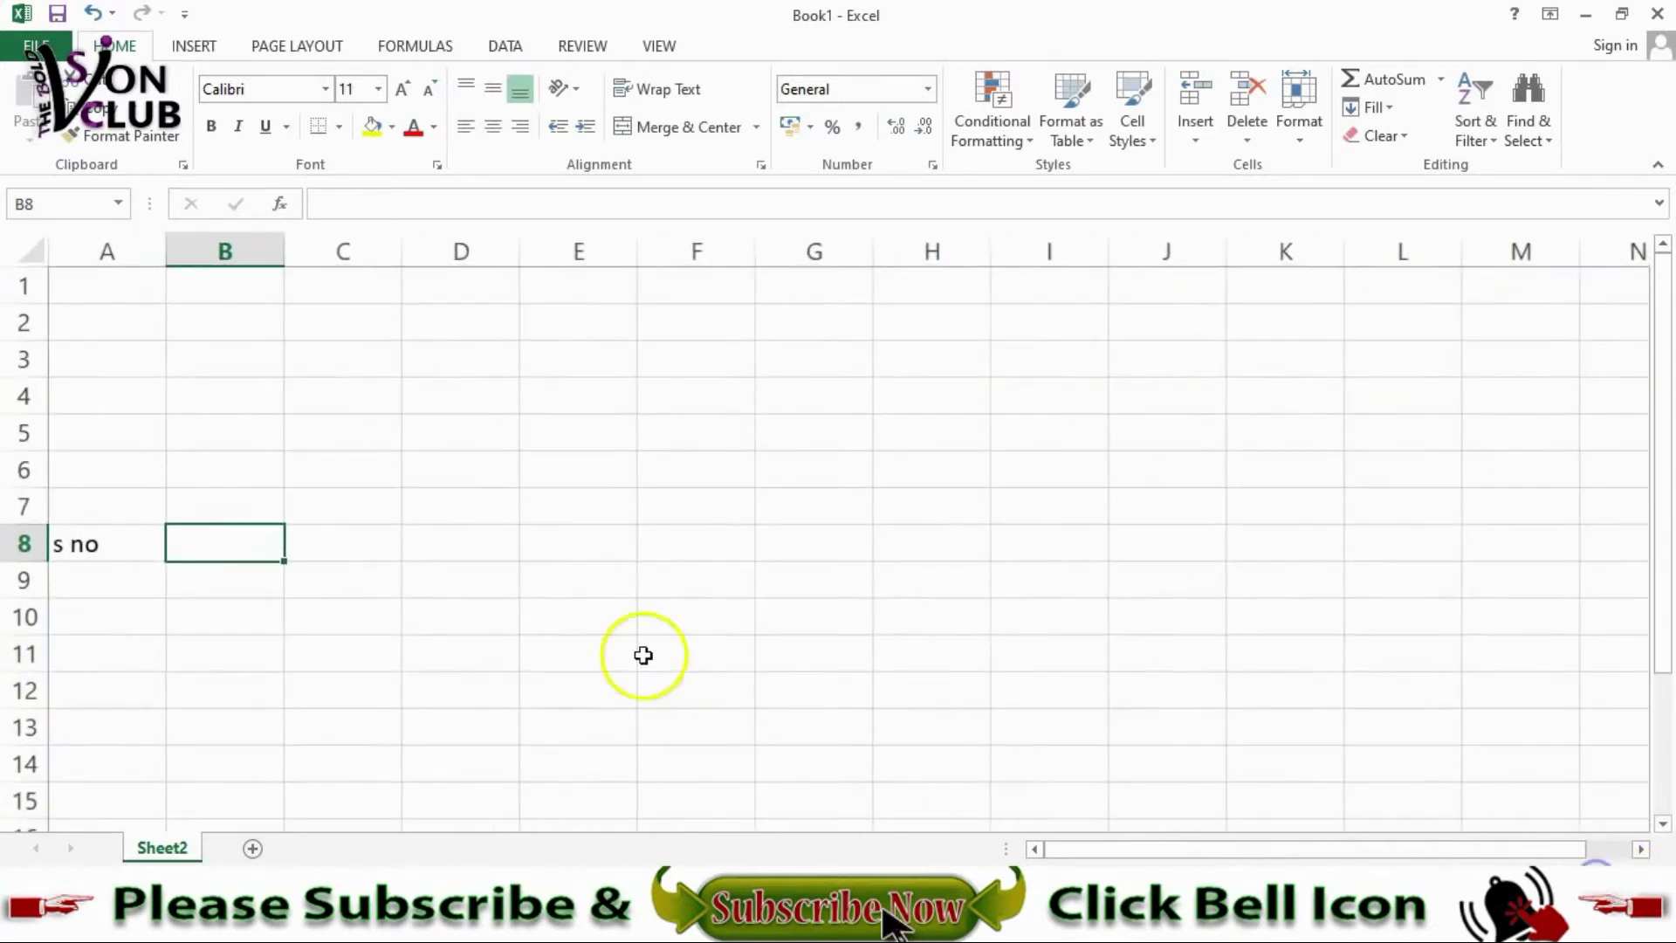
pyautogui.click(123, 547)
pyautogui.click(218, 546)
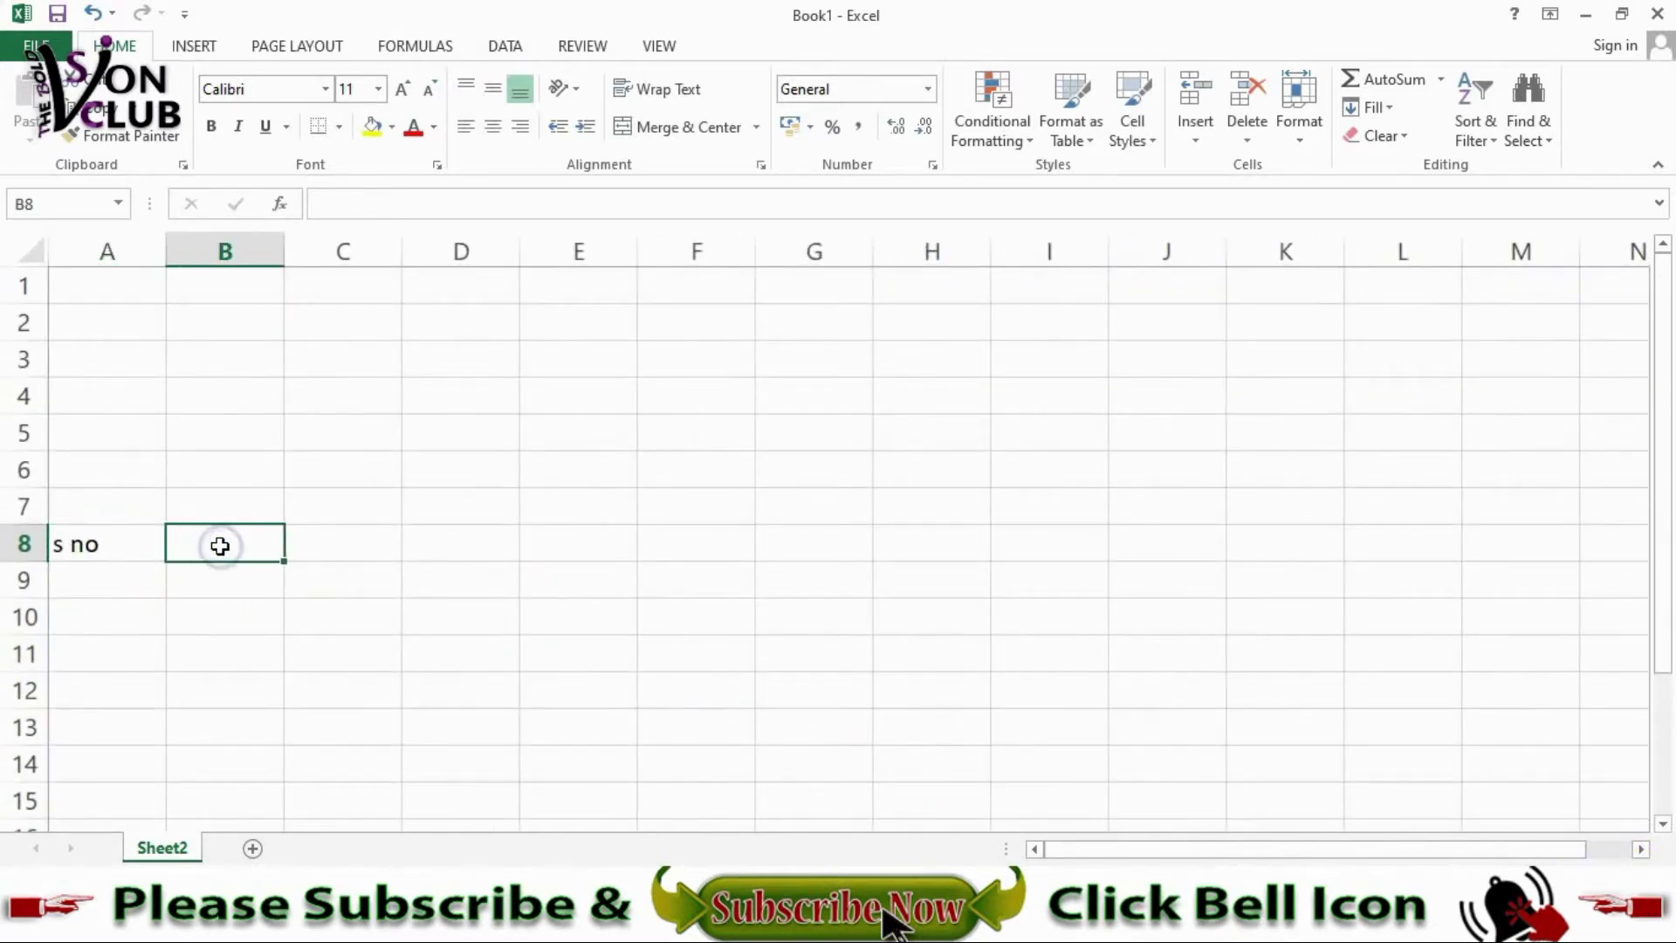
# Step: Add the two-line headers 'customer Name' in B8 and 'Product Name' in C8
pyautogui.write('co')
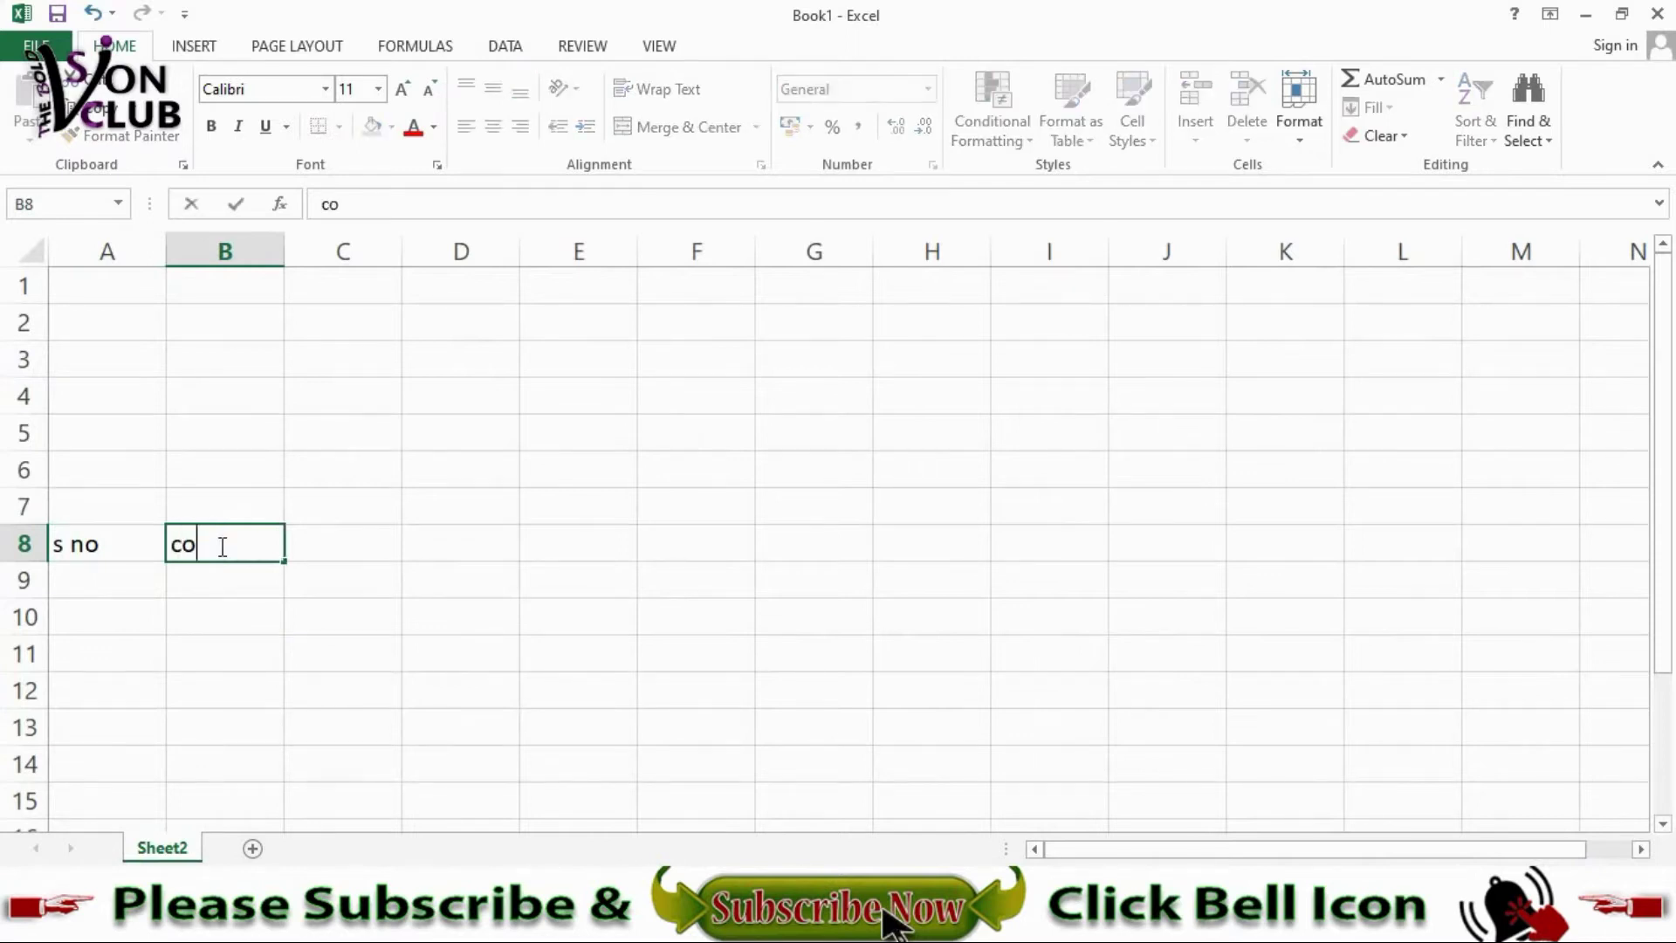
pyautogui.press('BackSpace')
pyautogui.write('us')
pyautogui.write('tomer')
pyautogui.hotkey('alt', 'Return')
pyautogui.write('Nam')
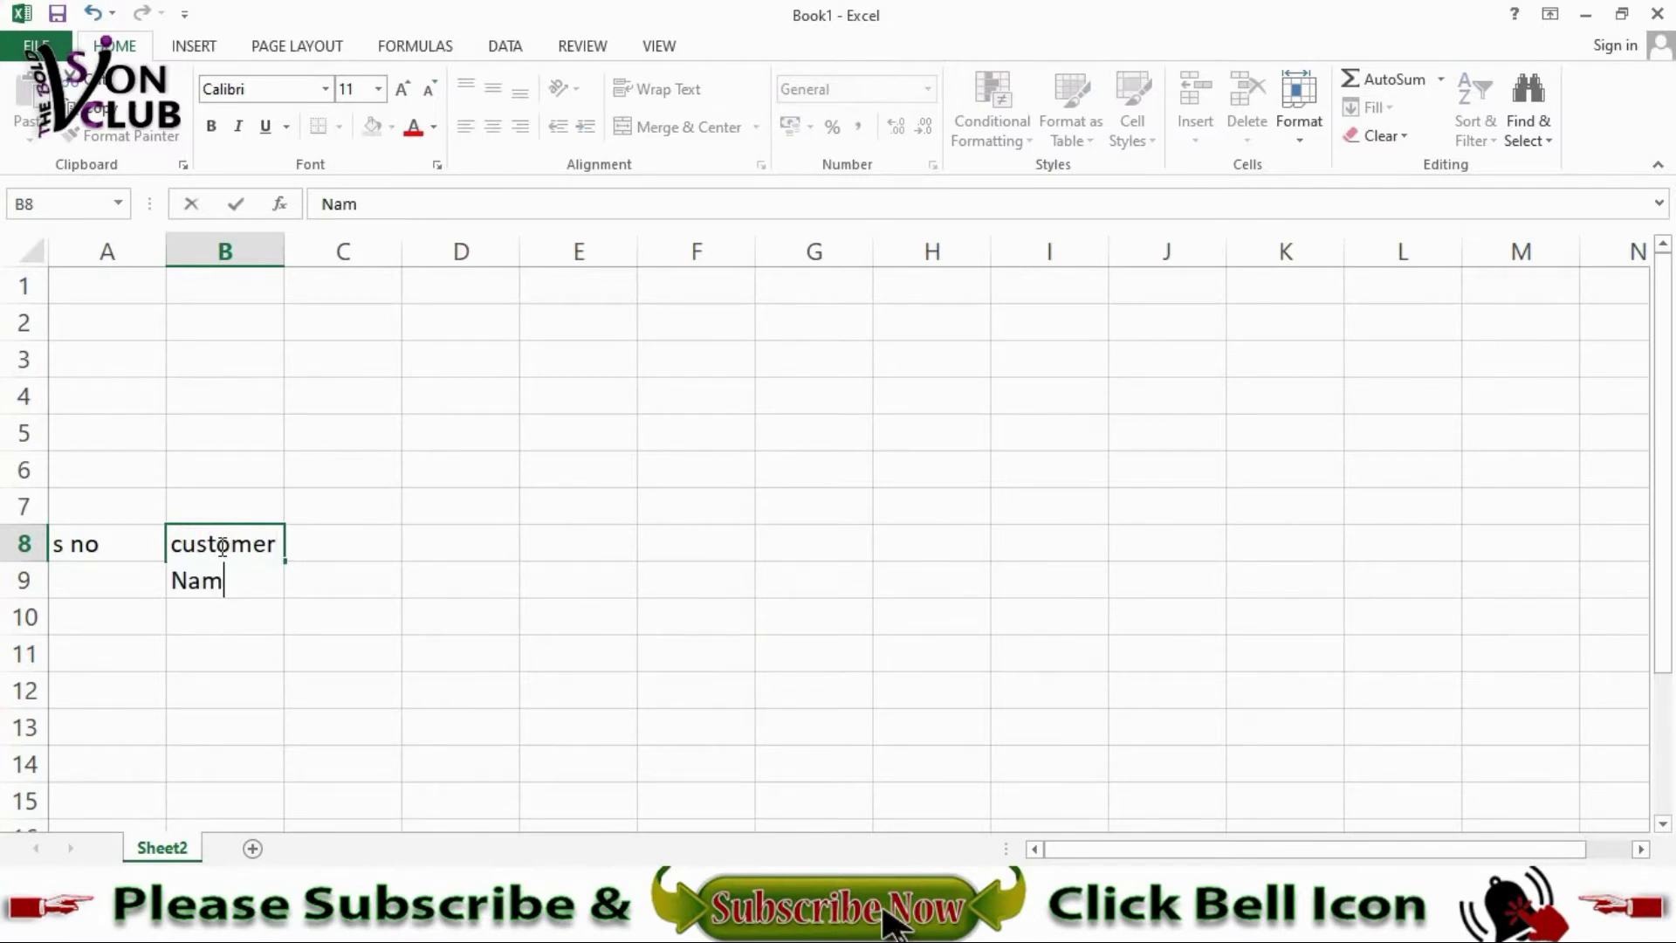
pyautogui.write('e')
pyautogui.press('Tab')
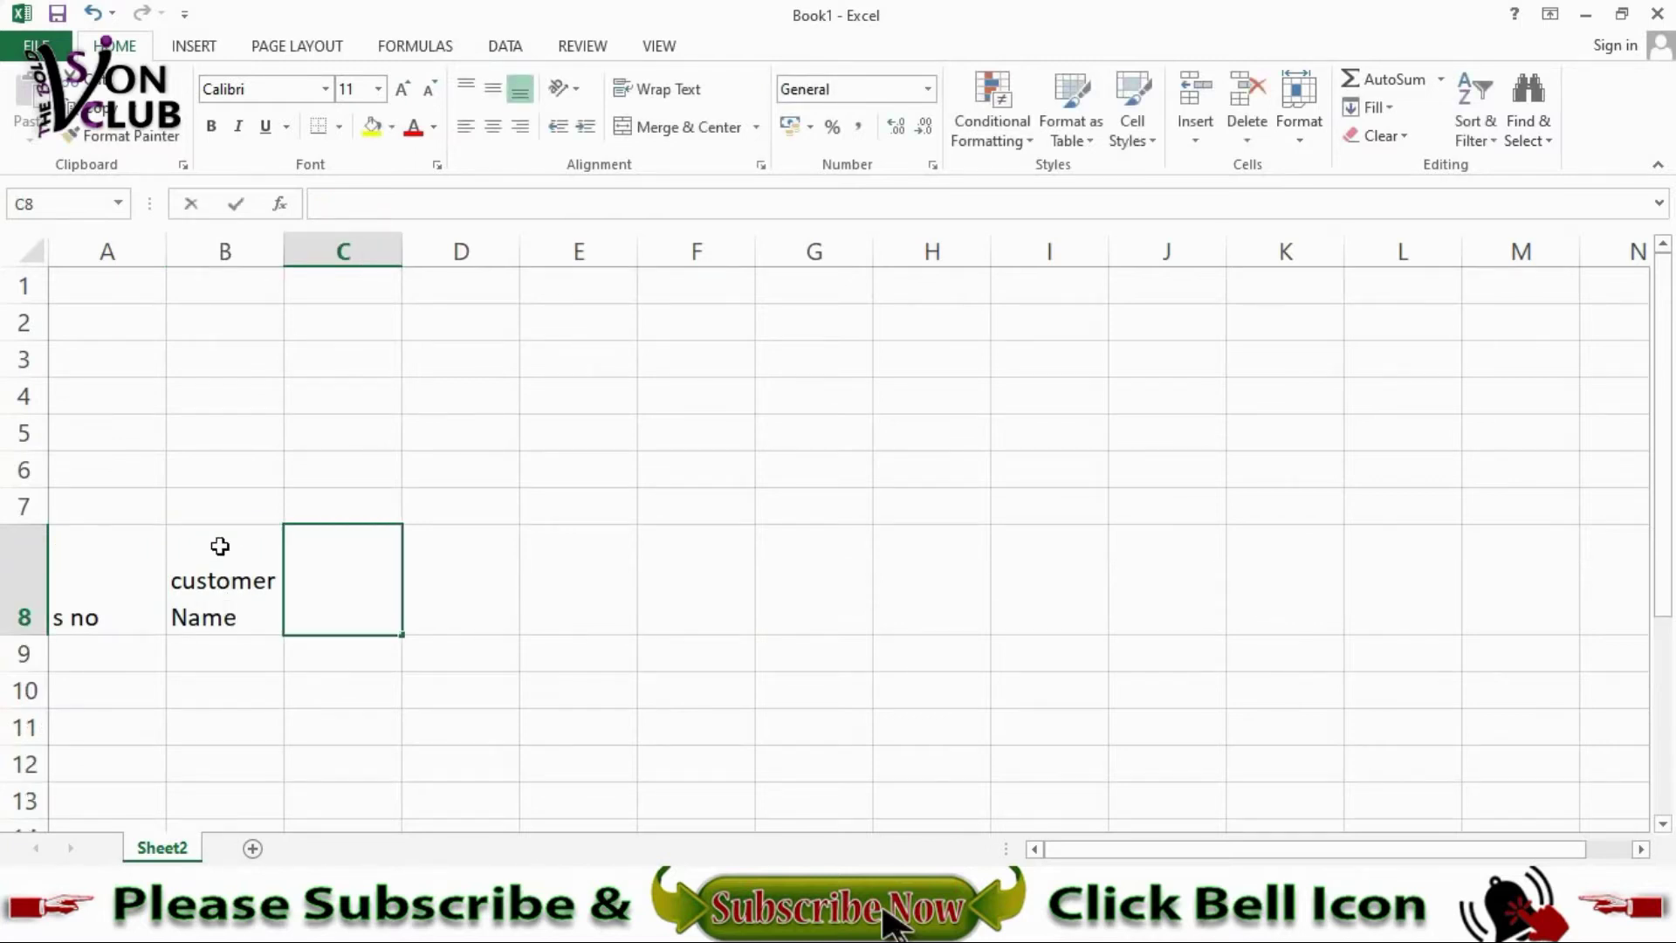
pyautogui.write('Pro')
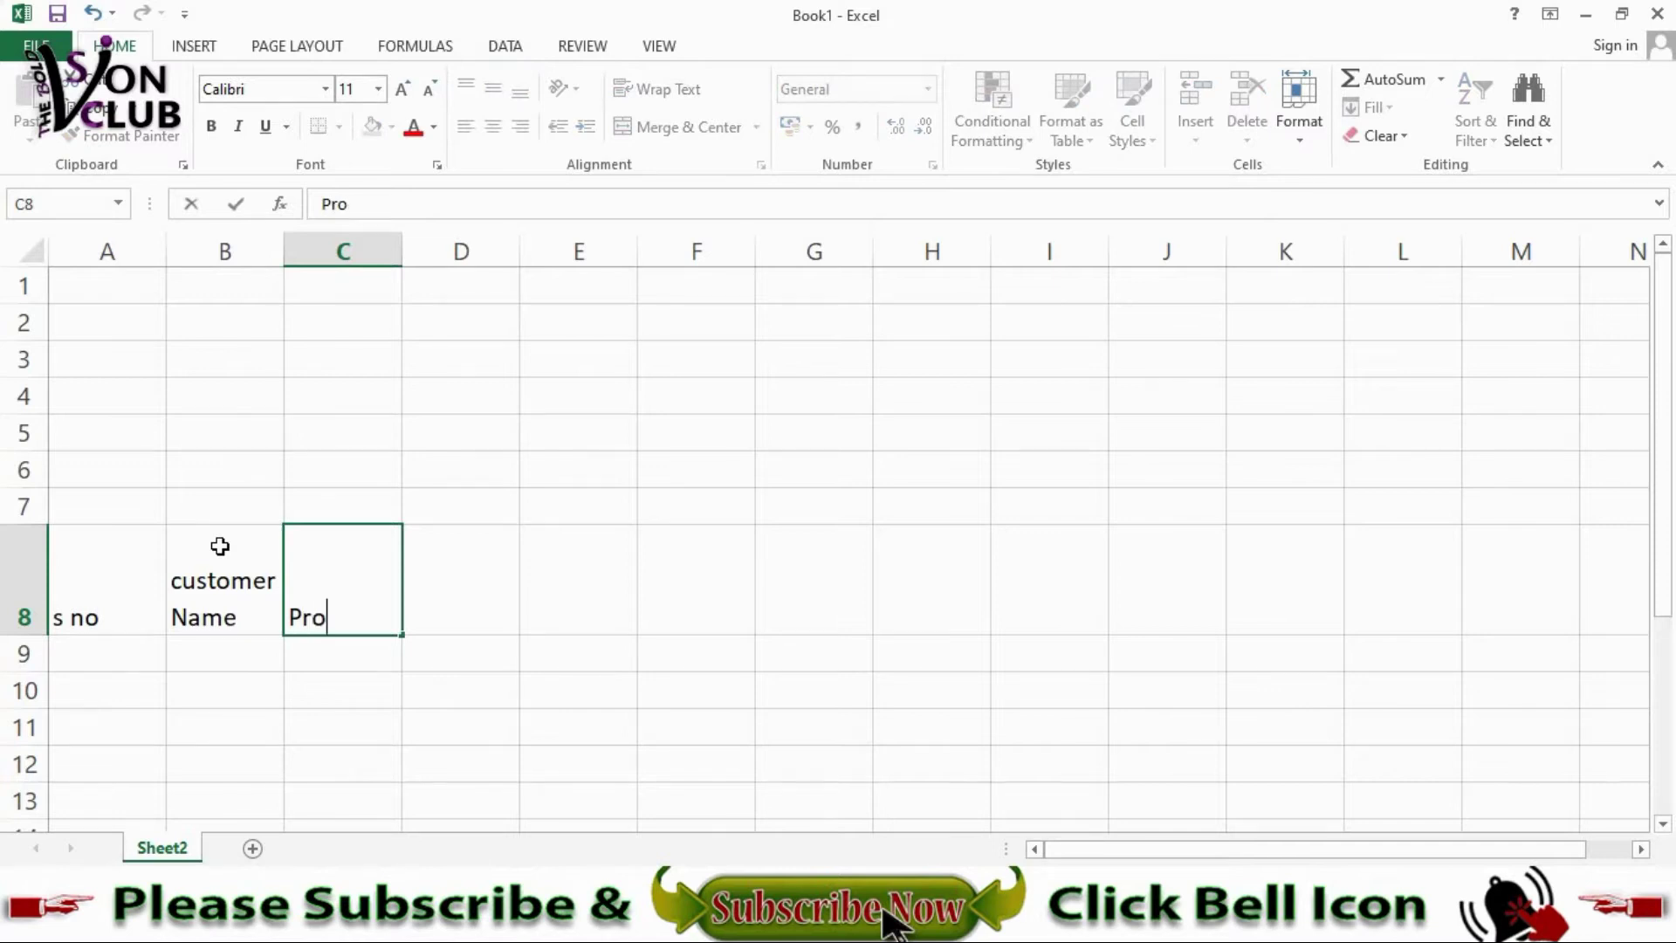
pyautogui.write('duct')
pyautogui.hotkey('alt', 'Return')
pyautogui.write('Na')
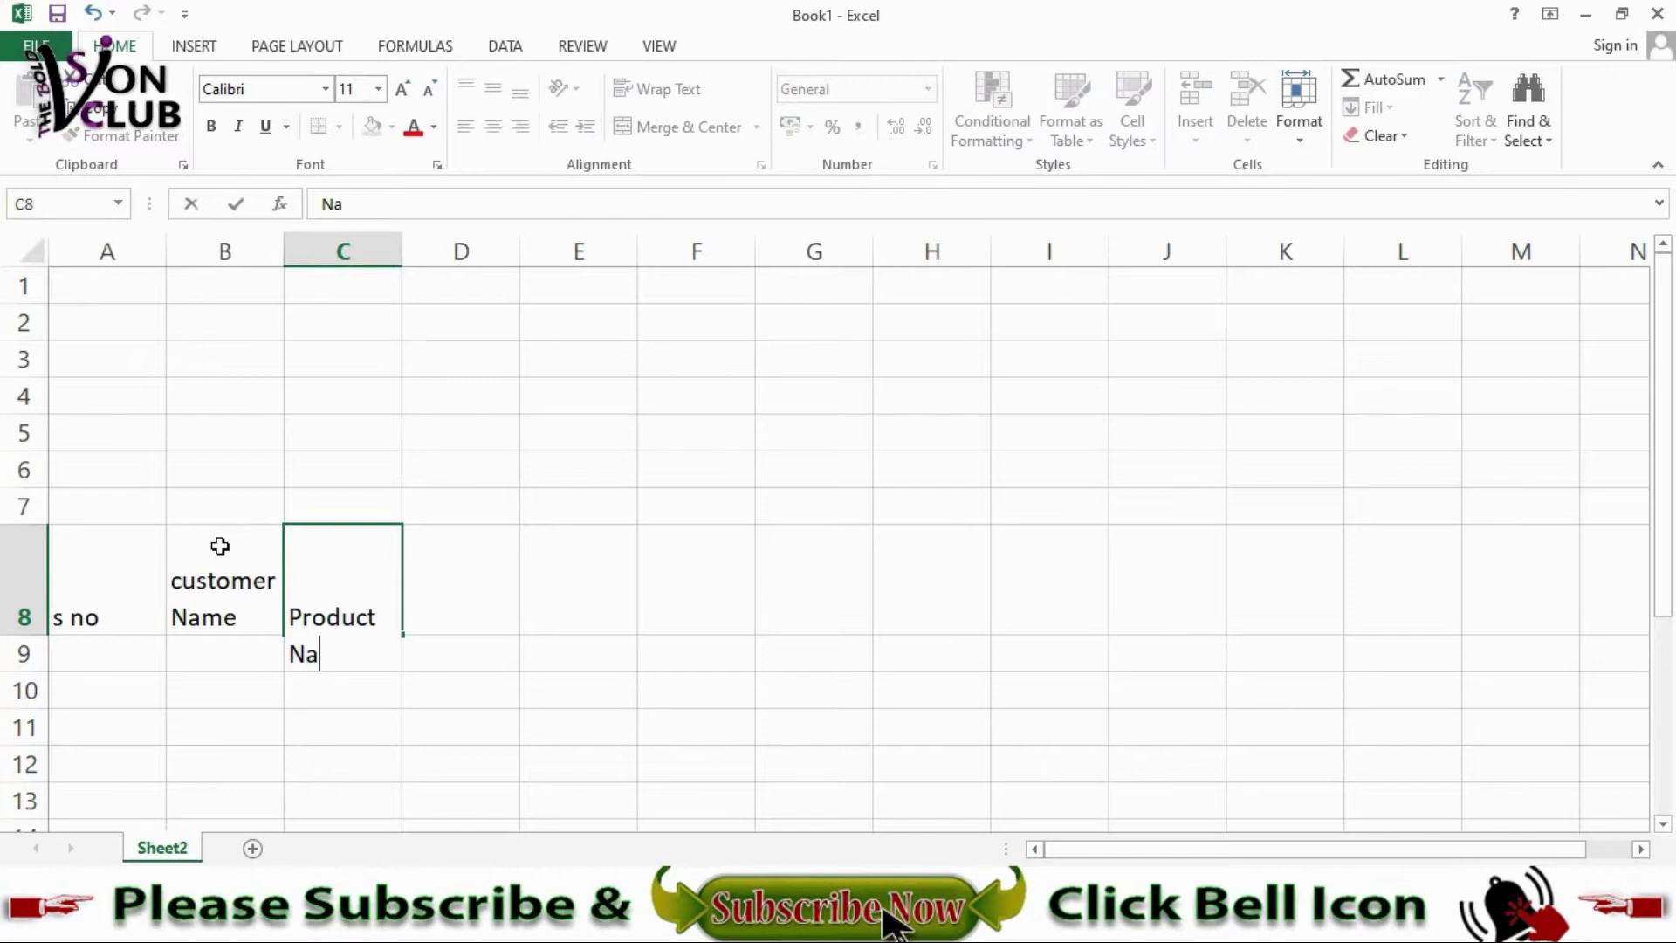
pyautogui.write('me')
pyautogui.press('Tab')
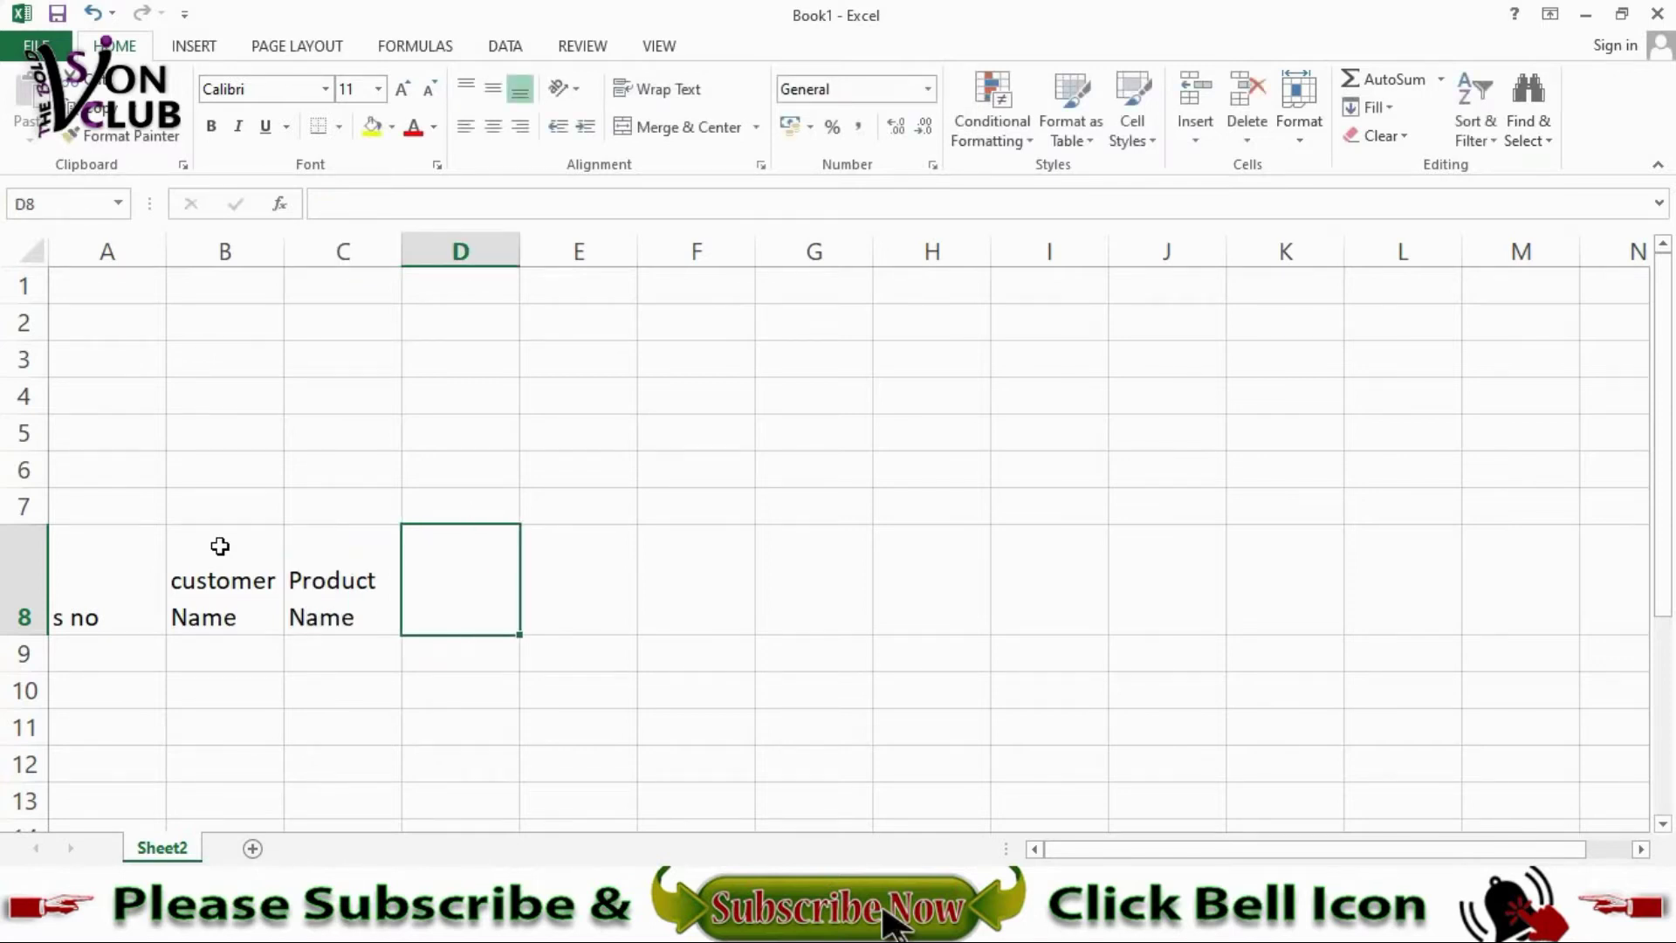
# Step: Enter the headers QTY, Rate and two-line 'Total Amount' in D8 through F8
pyautogui.write('QTY')
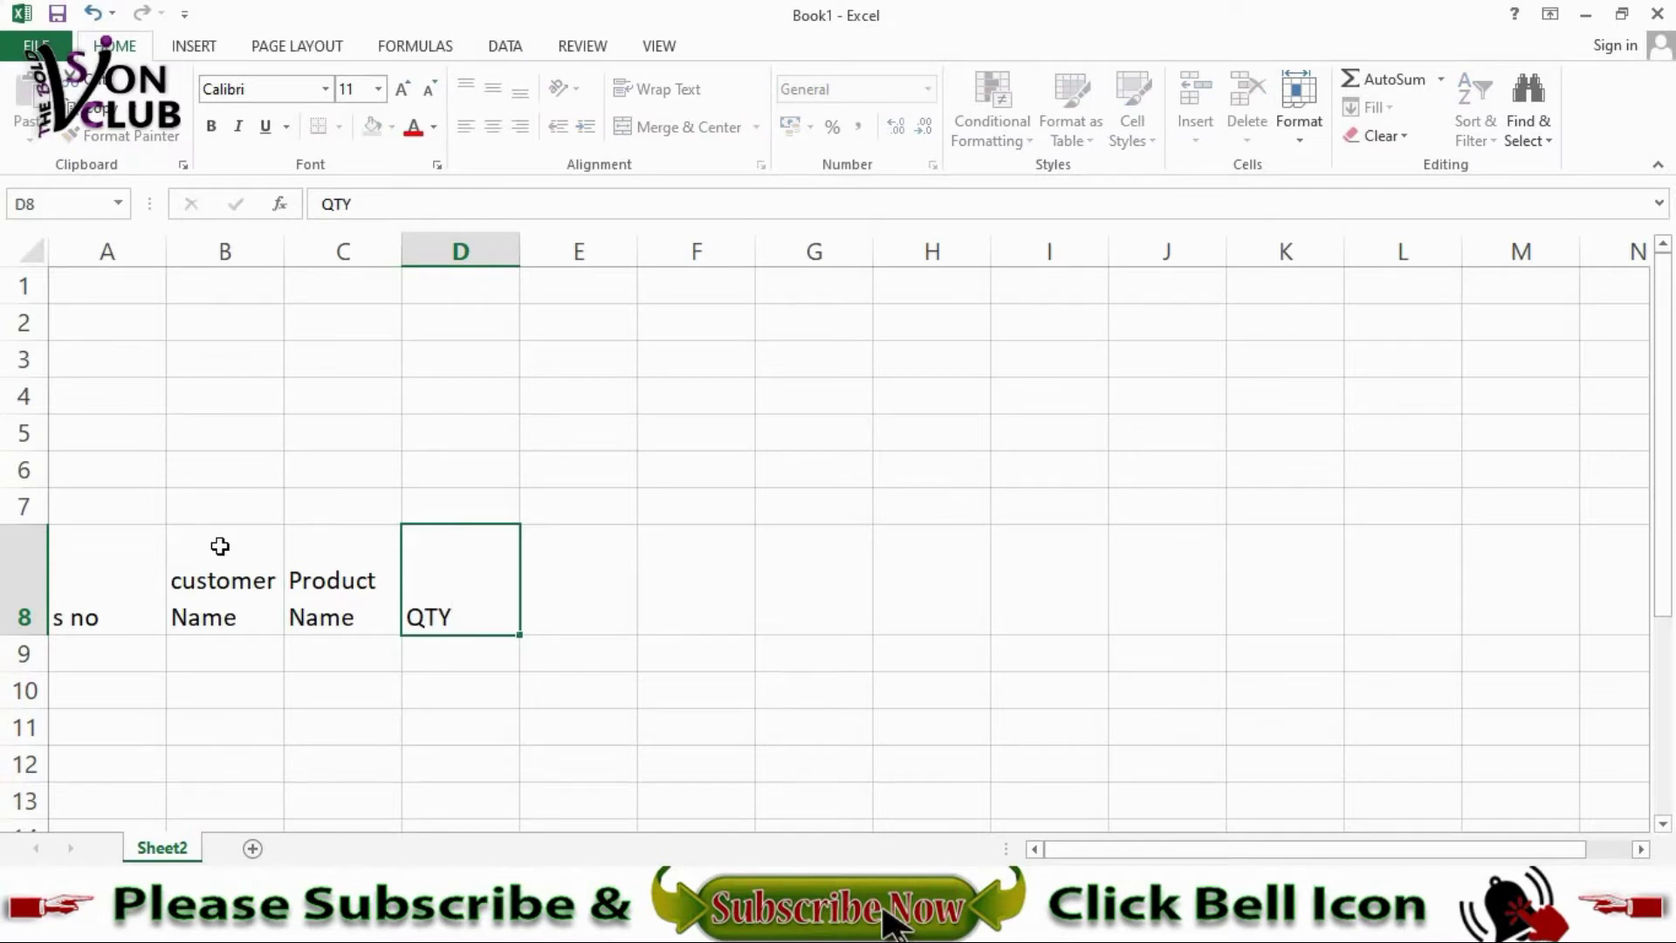
pyautogui.press('Tab')
pyautogui.write('R')
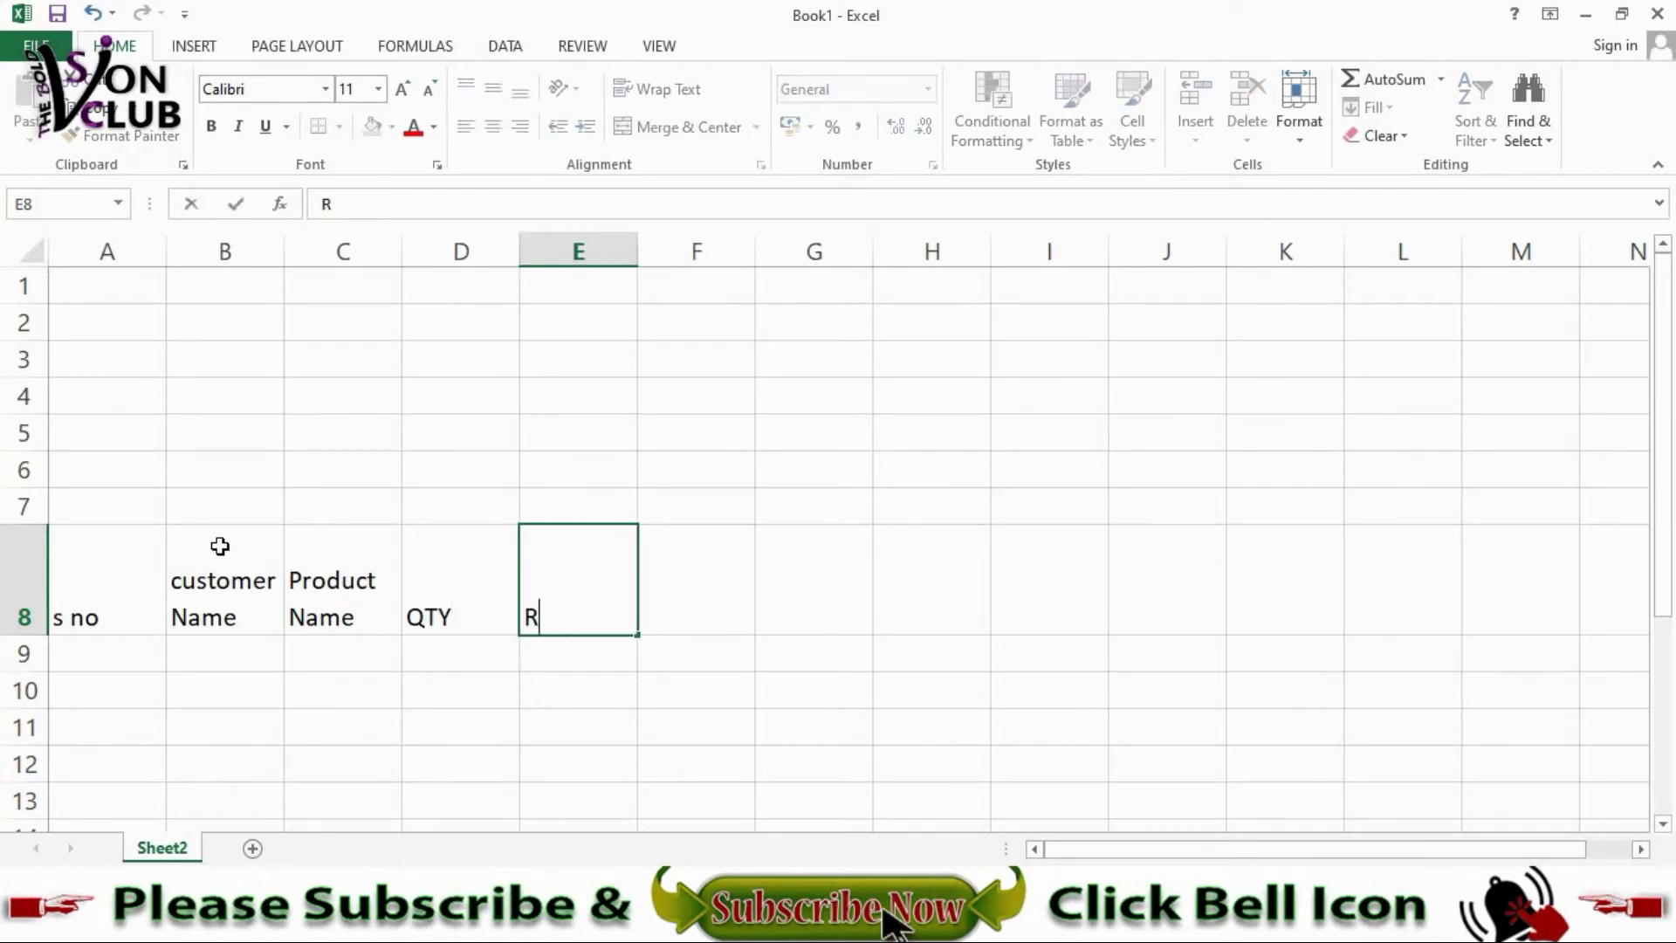
pyautogui.write('ay')
pyautogui.press('BackSpace')
pyautogui.write('te')
pyautogui.press('Tab')
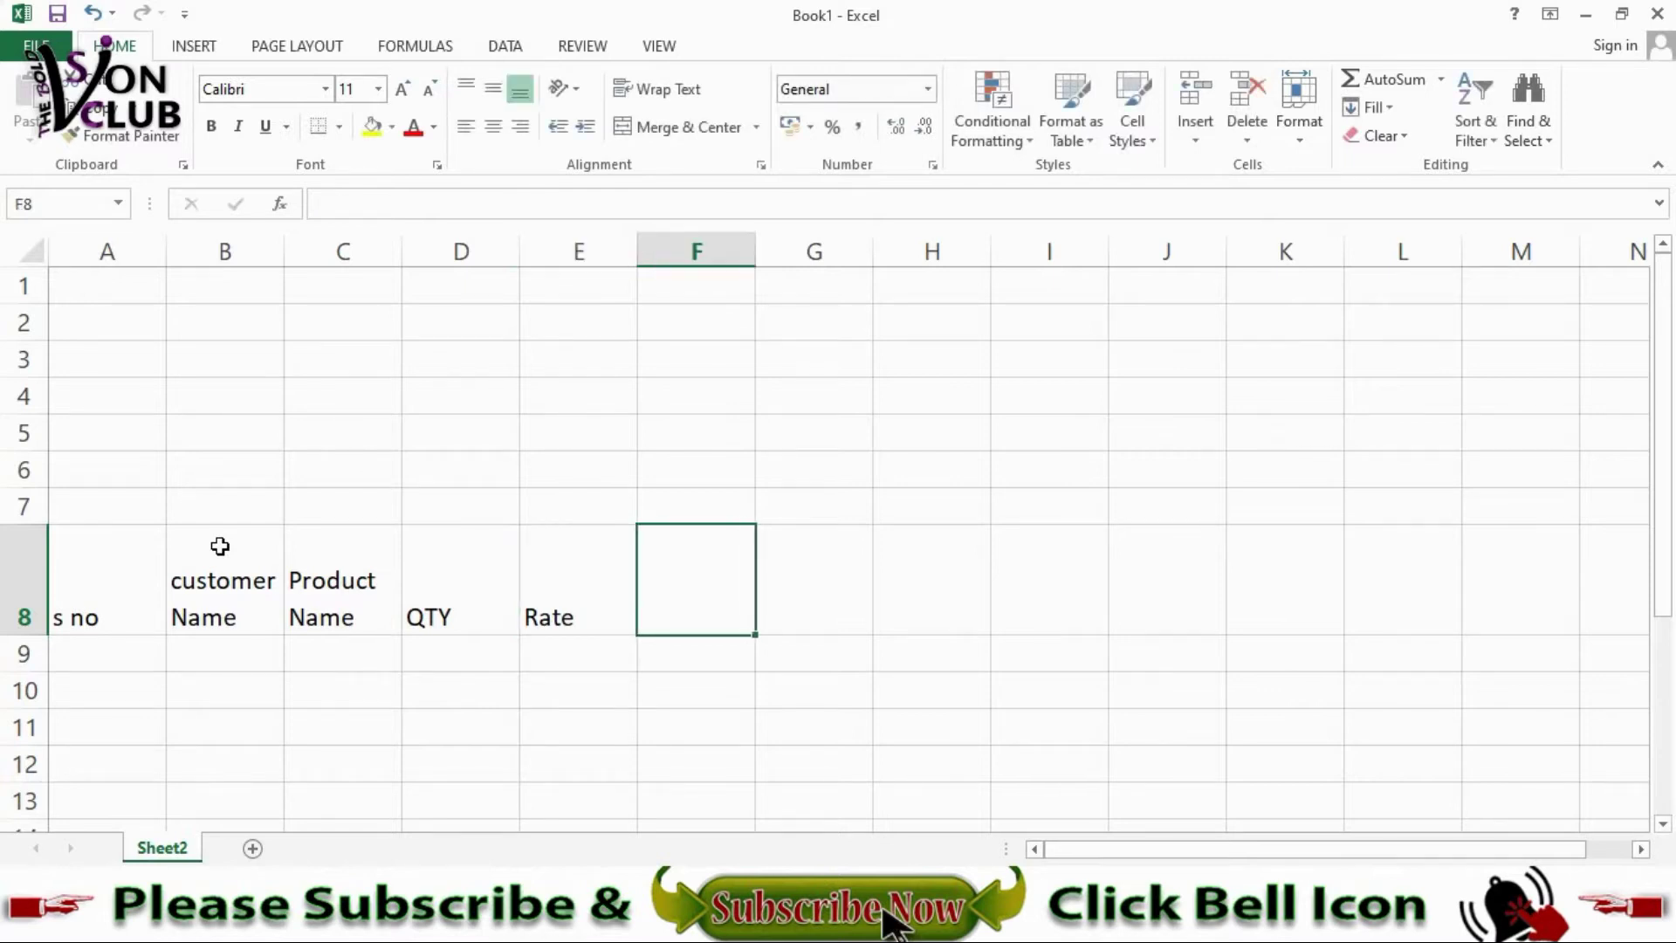
pyautogui.write('Tota')
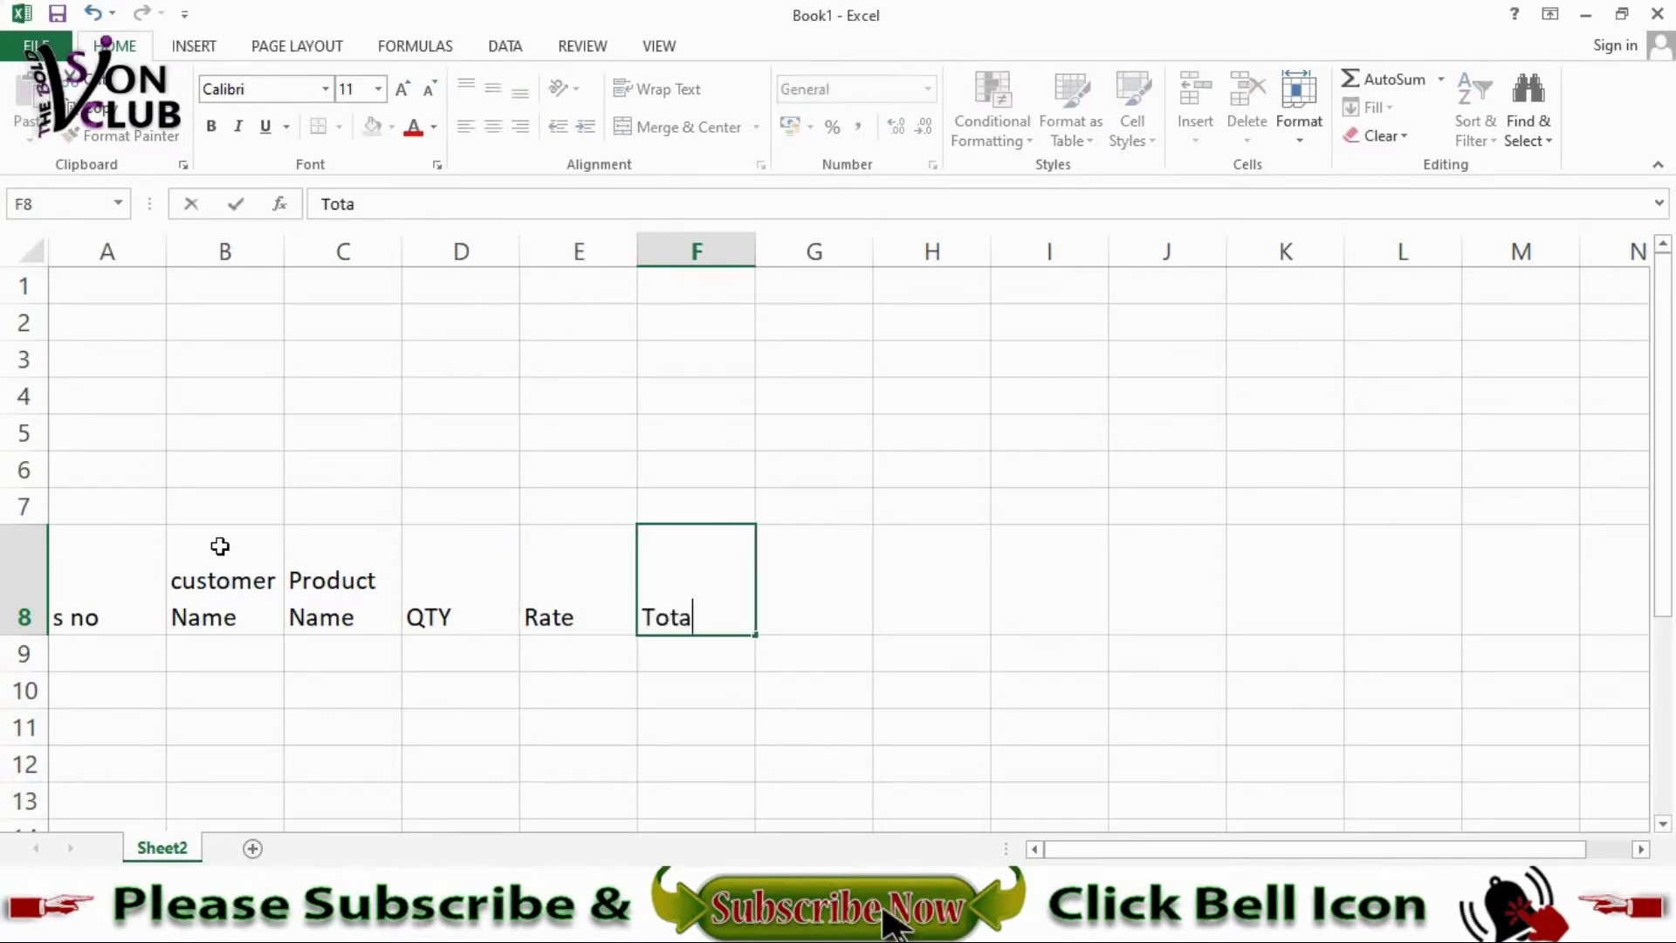
pyautogui.write('l')
pyautogui.hotkey('alt', 'Return')
pyautogui.write('A')
pyautogui.write('mount')
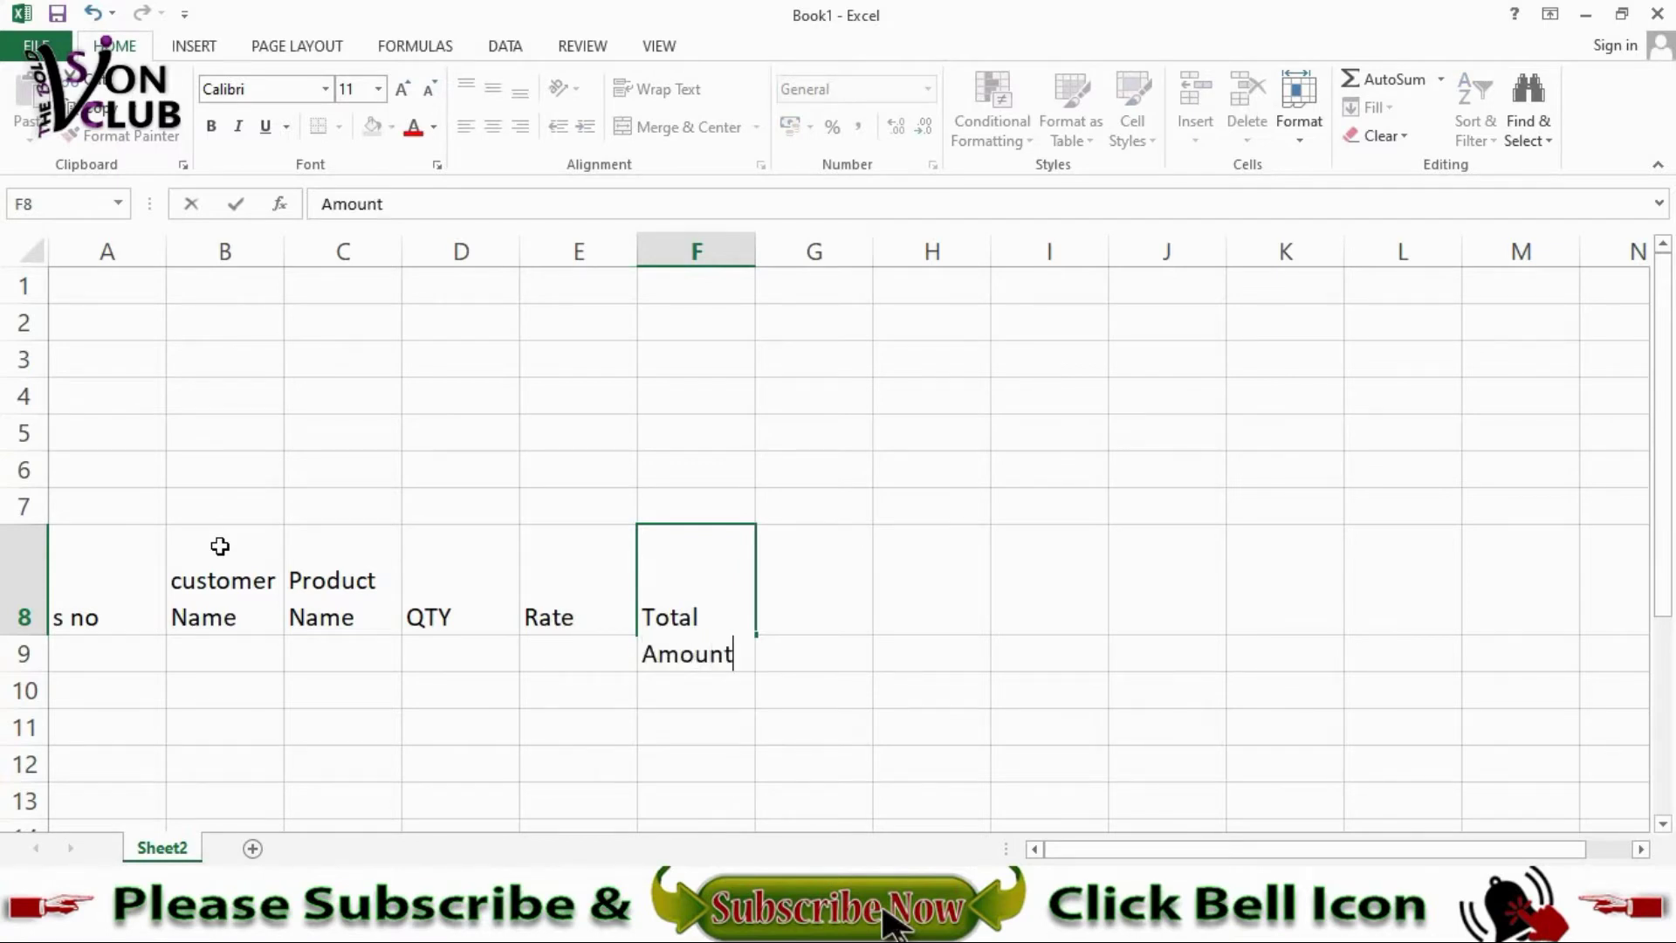
pyautogui.hotkey('ctrl', 'Return')
pyautogui.press('Right')
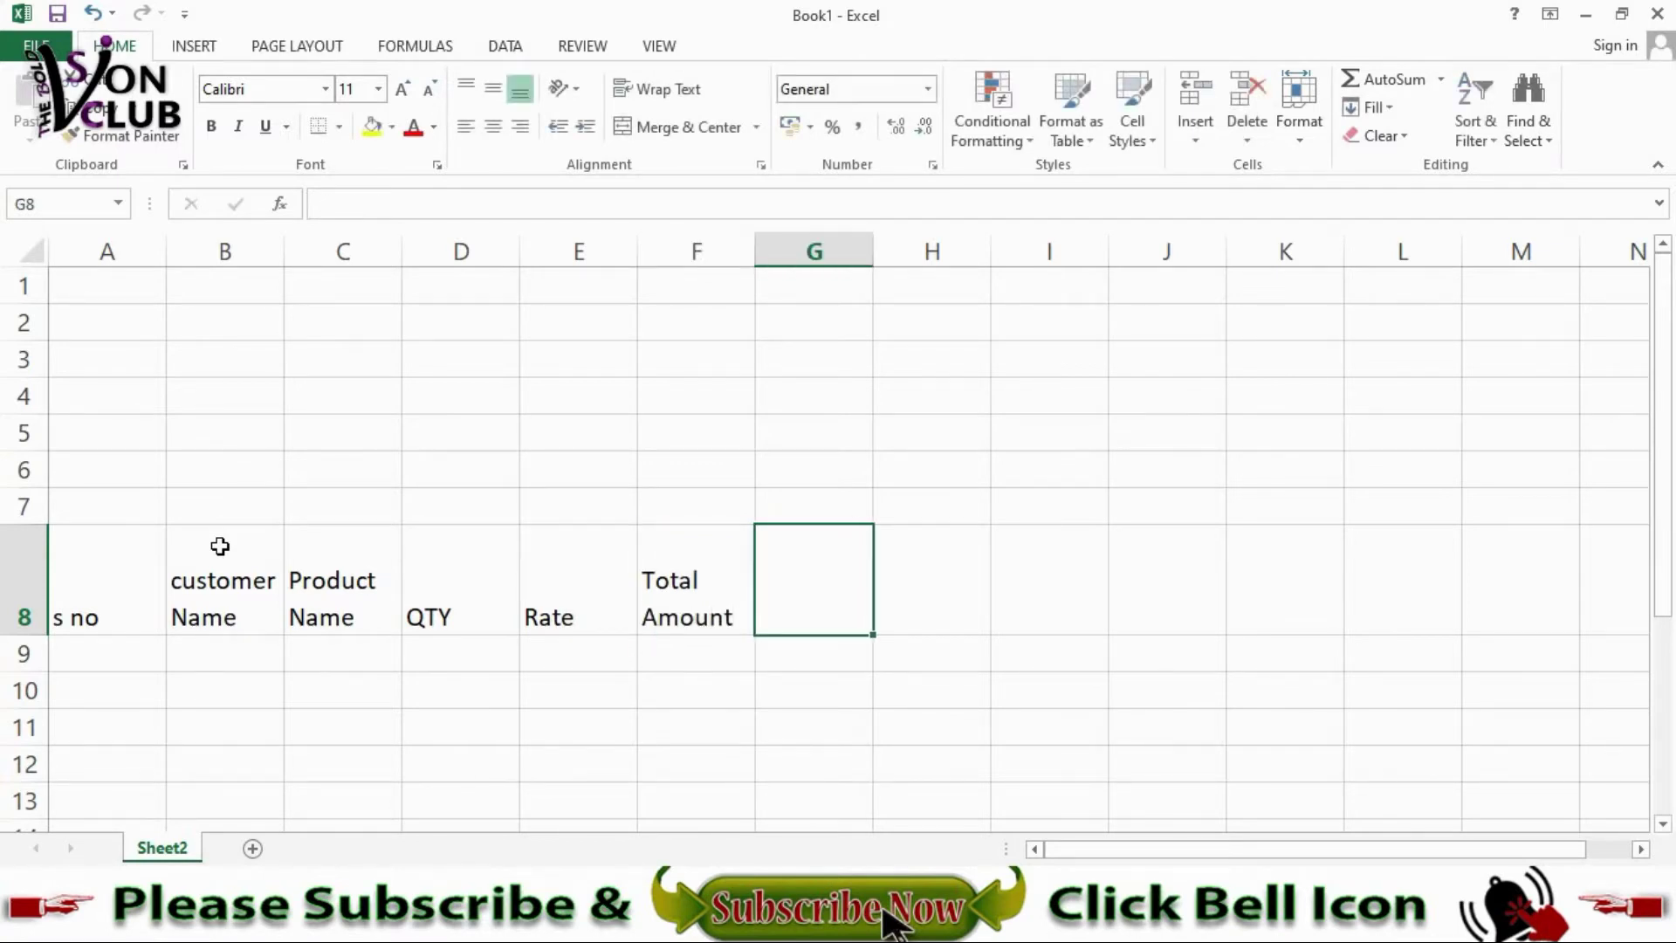
# Step: Enter 'Discount %', two-line 'Discount in Amount' and 'Net Amount' in G8 through I8
pyautogui.write('Disc')
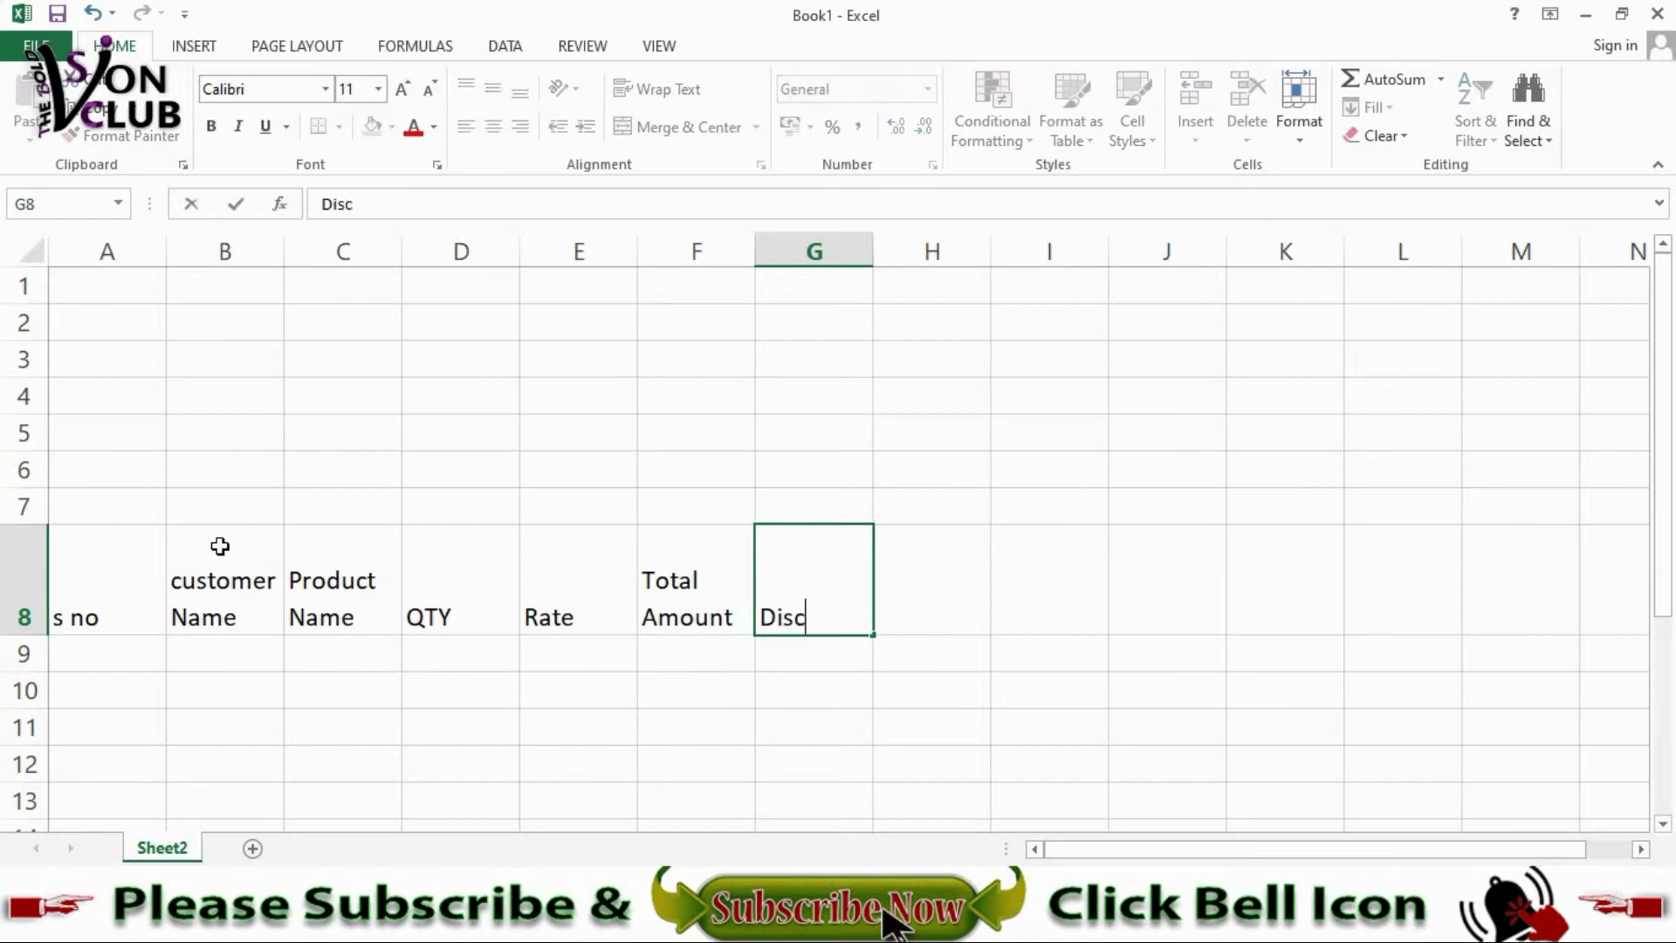
pyautogui.write('ount ')
pyautogui.write('%')
pyautogui.press('Right')
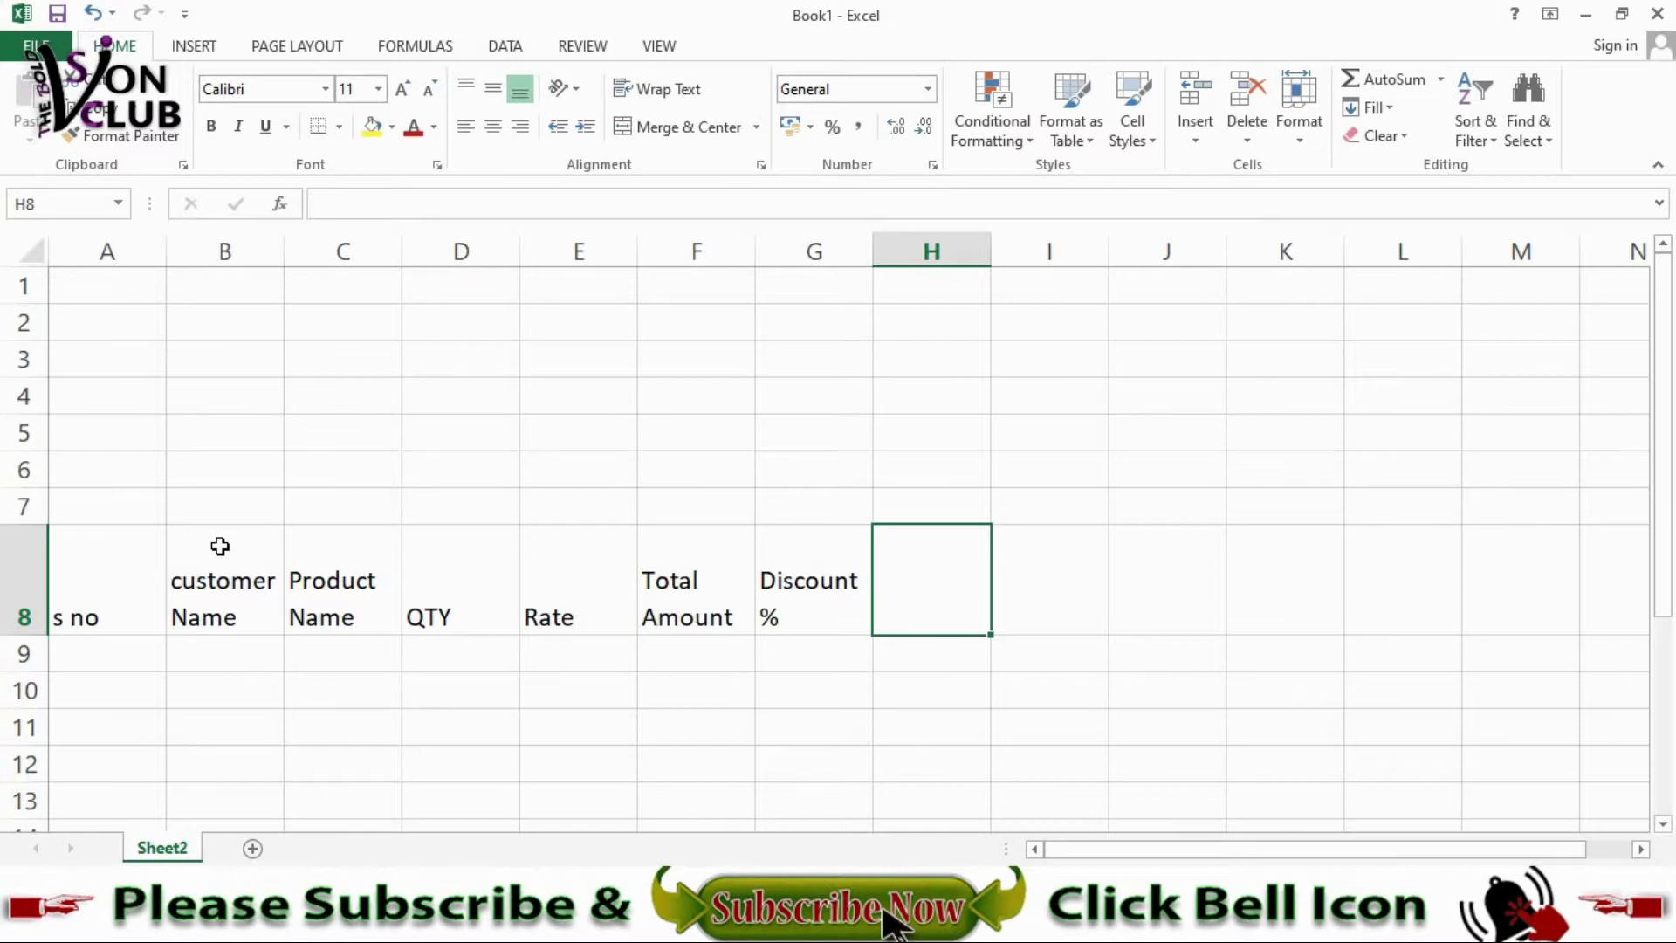
pyautogui.write('D')
pyautogui.write('is')
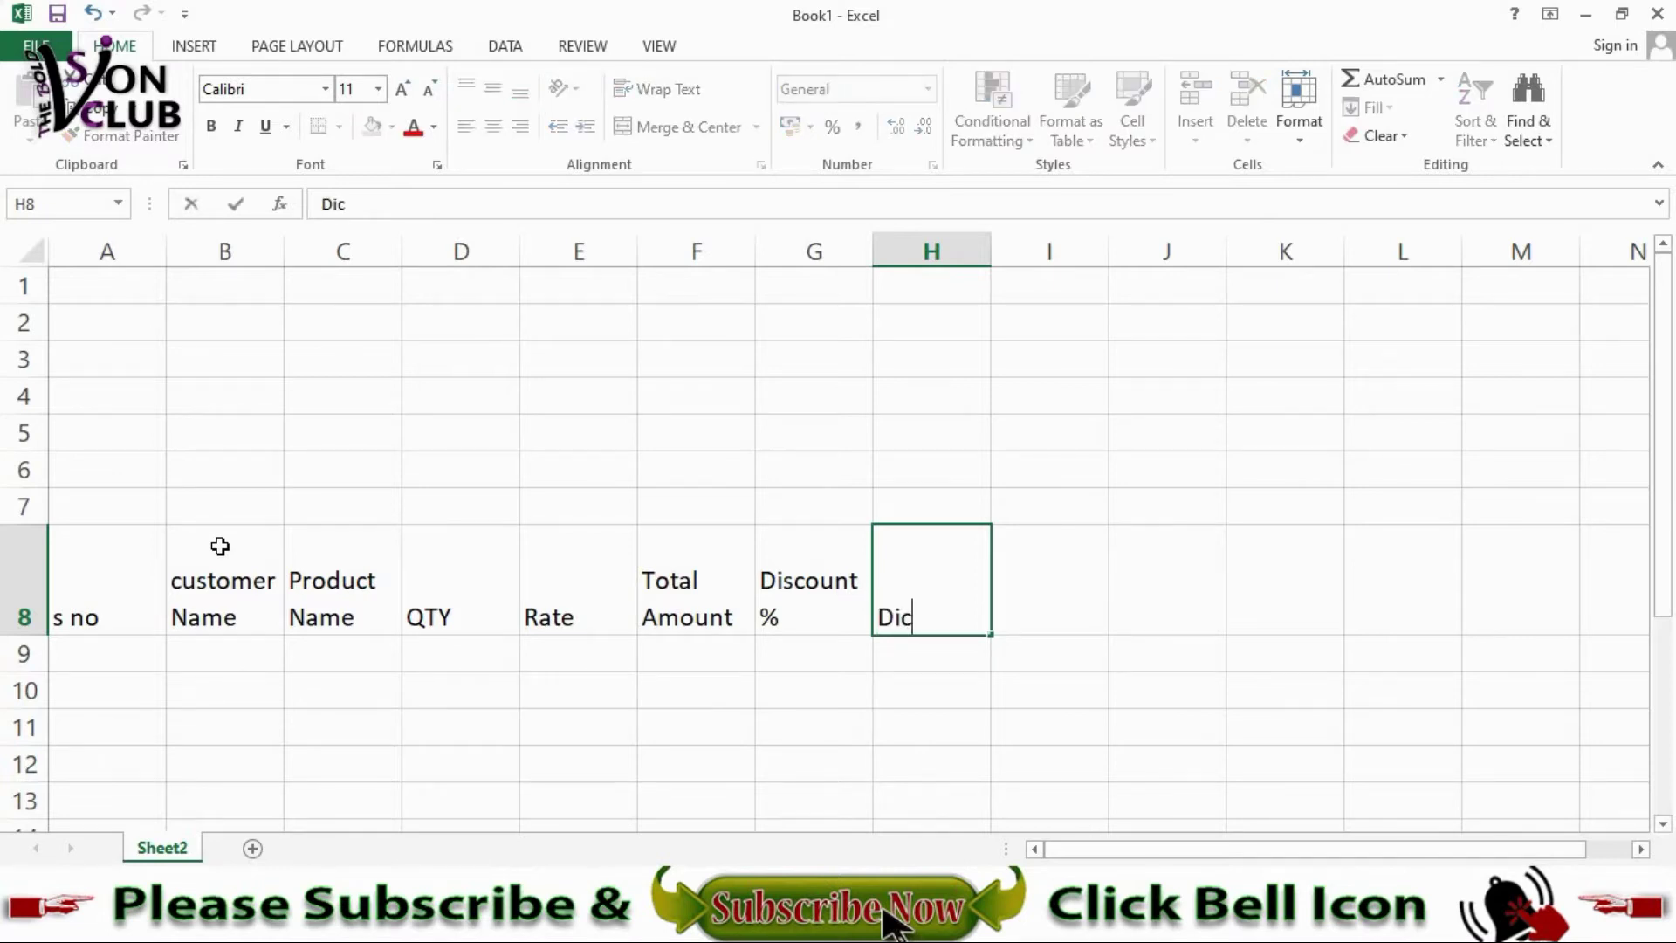
pyautogui.write('count')
pyautogui.hotkey('alt', 'Return')
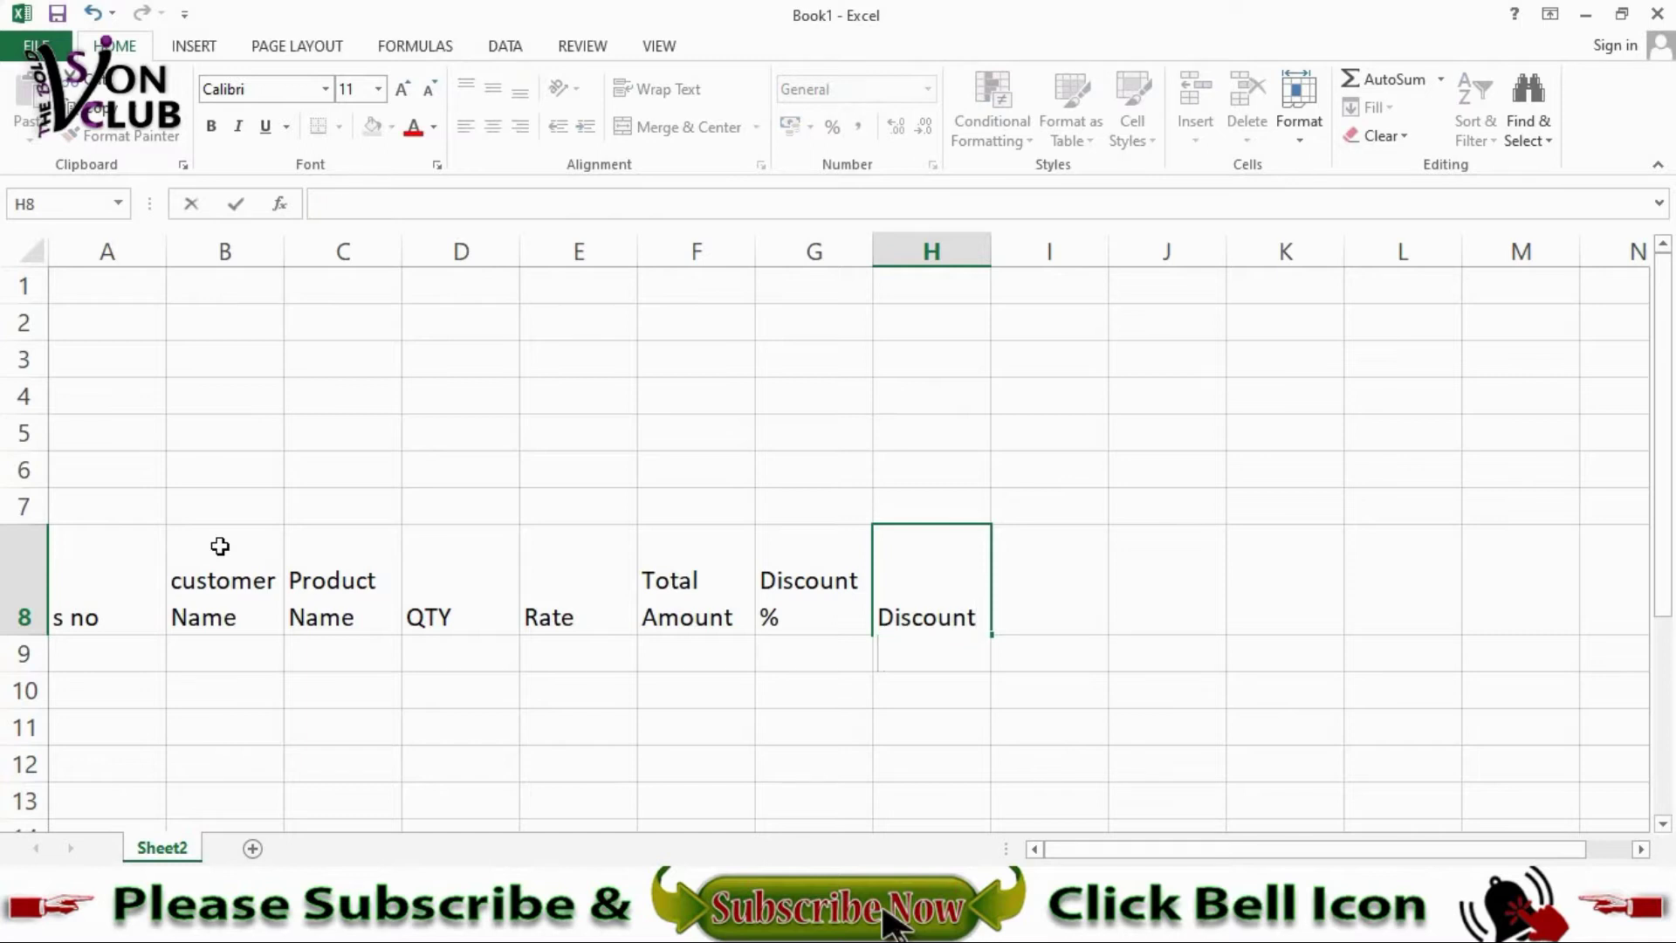
pyautogui.write('in Amo')
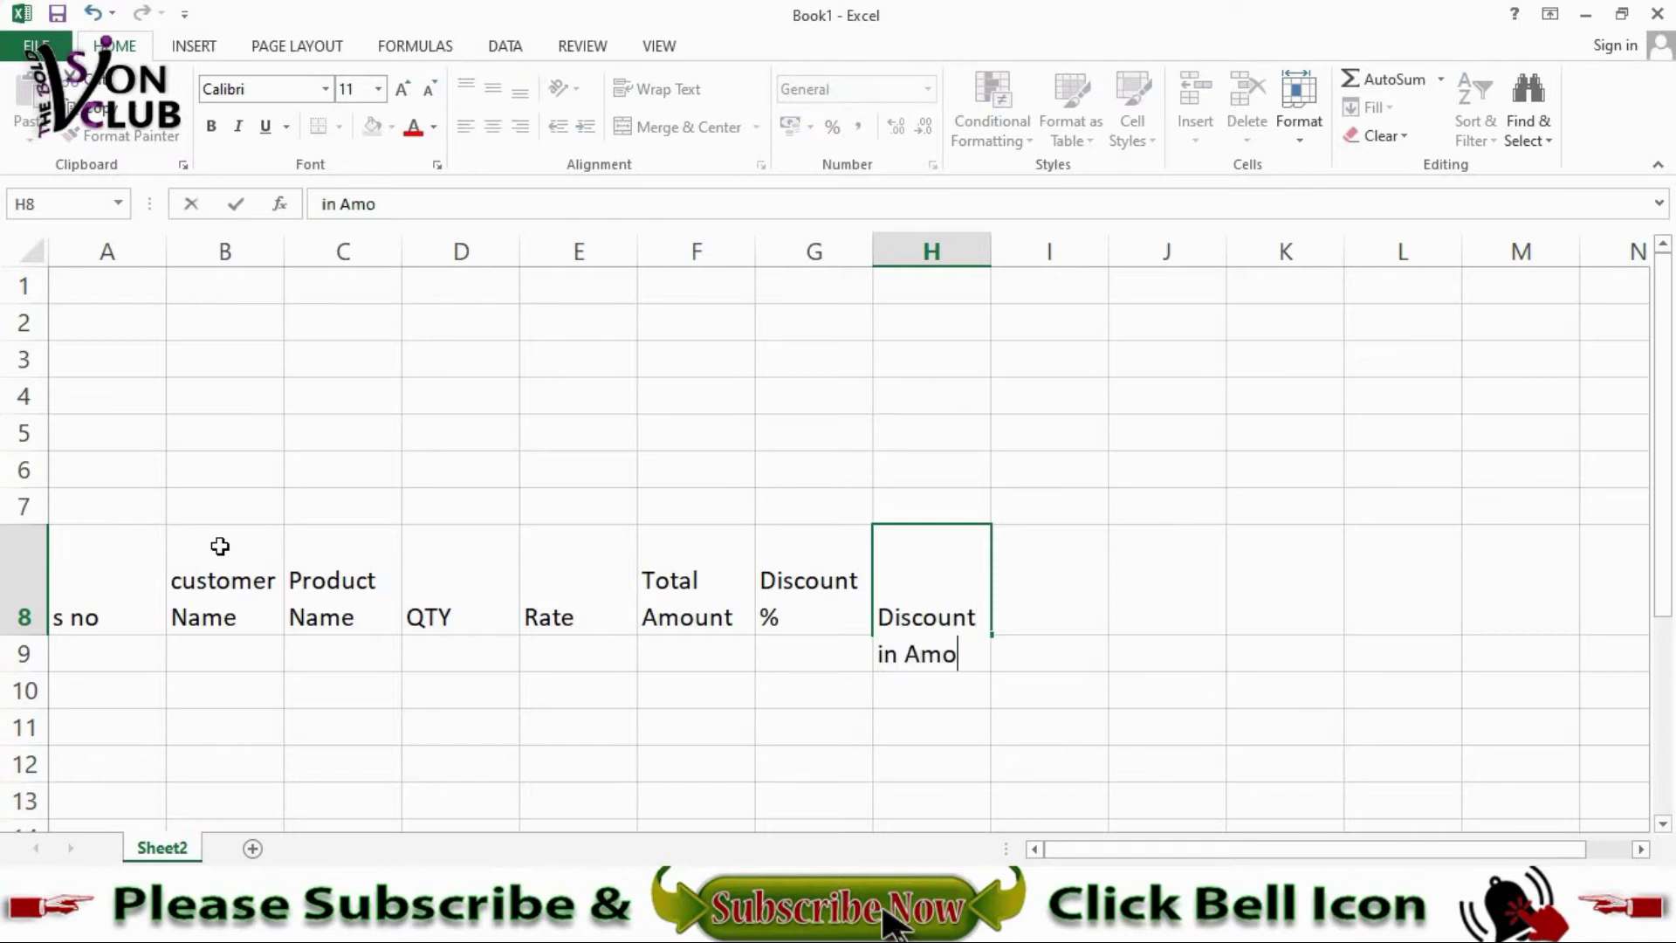
pyautogui.write('unt')
pyautogui.press('Tab')
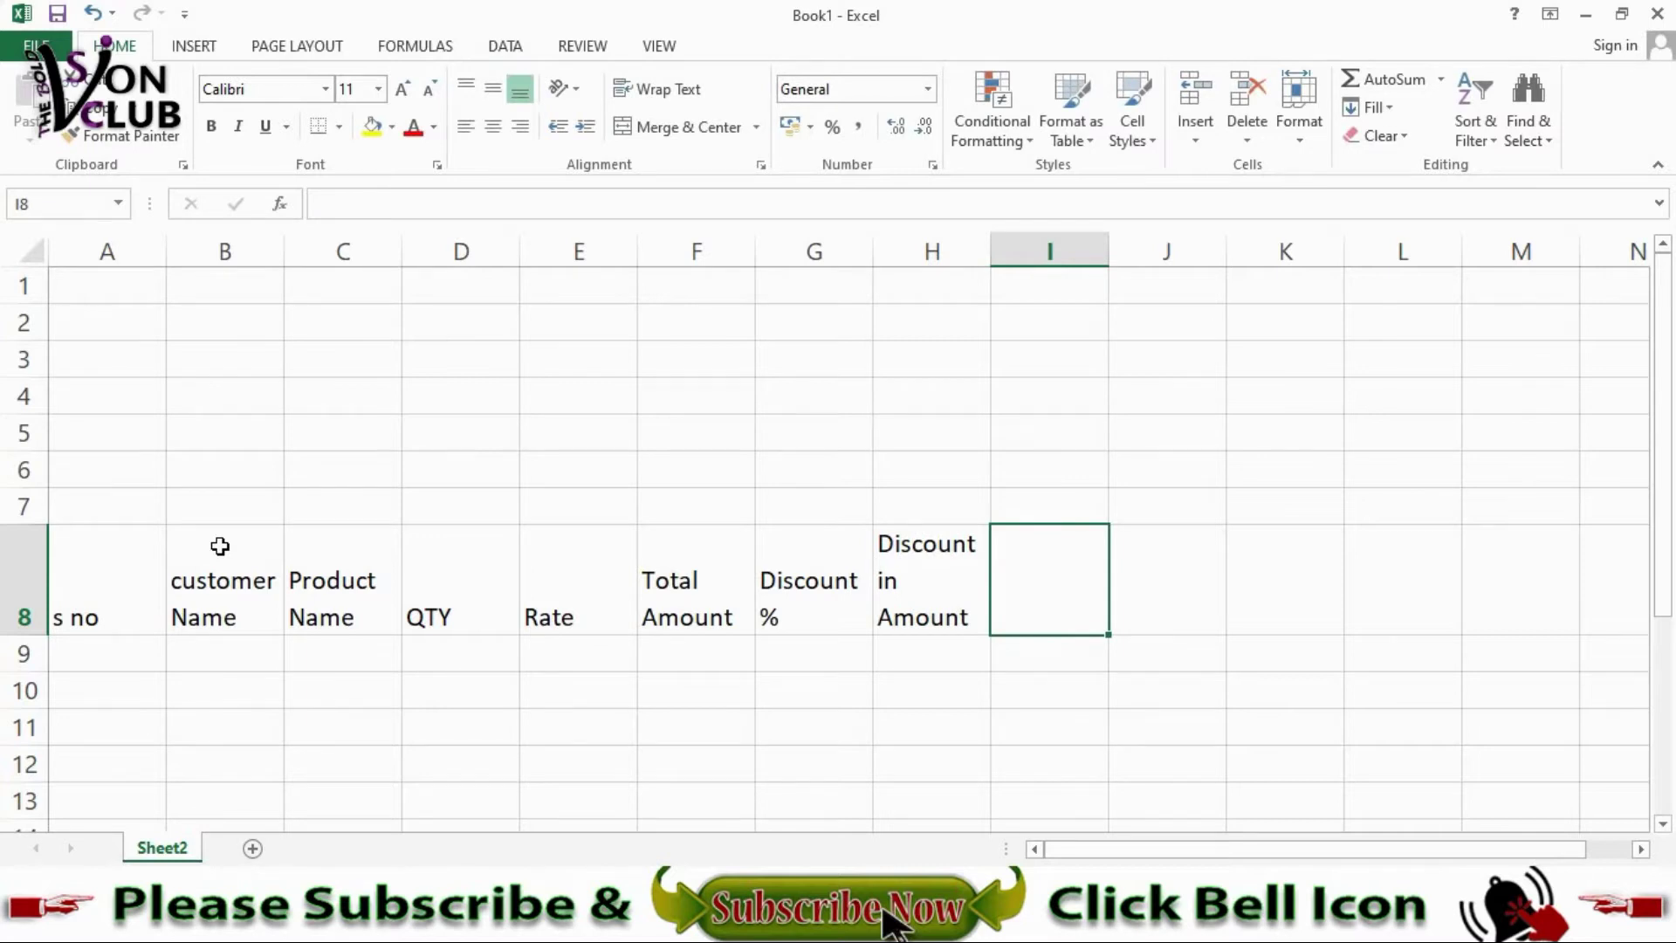
pyautogui.write('Net ')
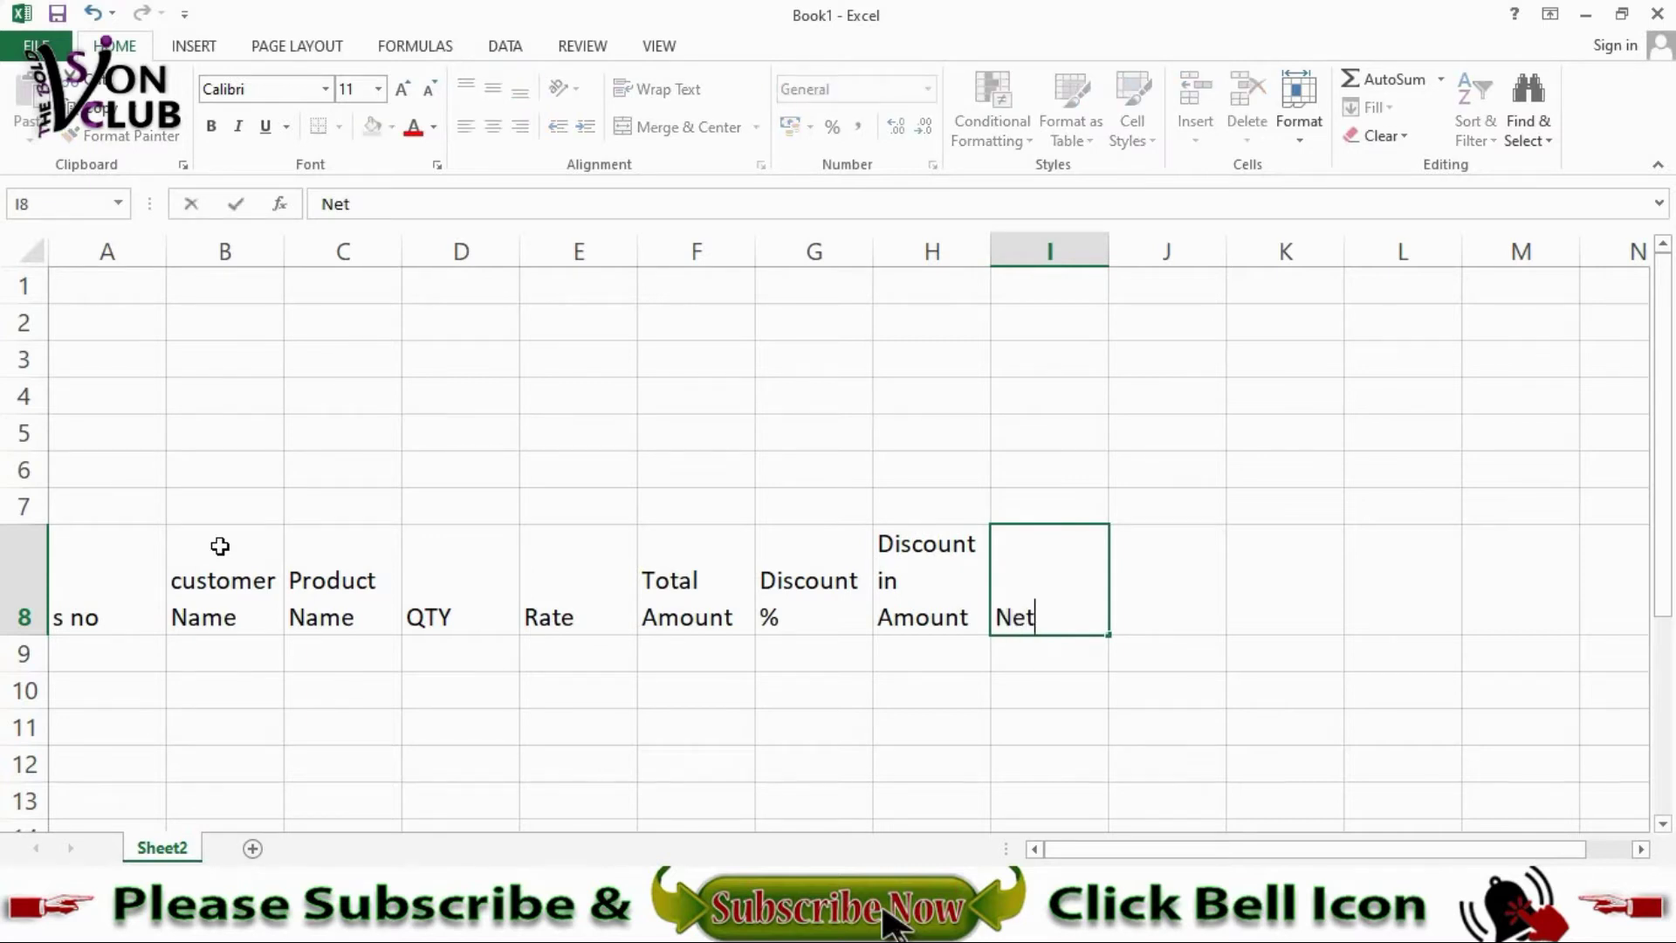
pyautogui.write('Amoun')
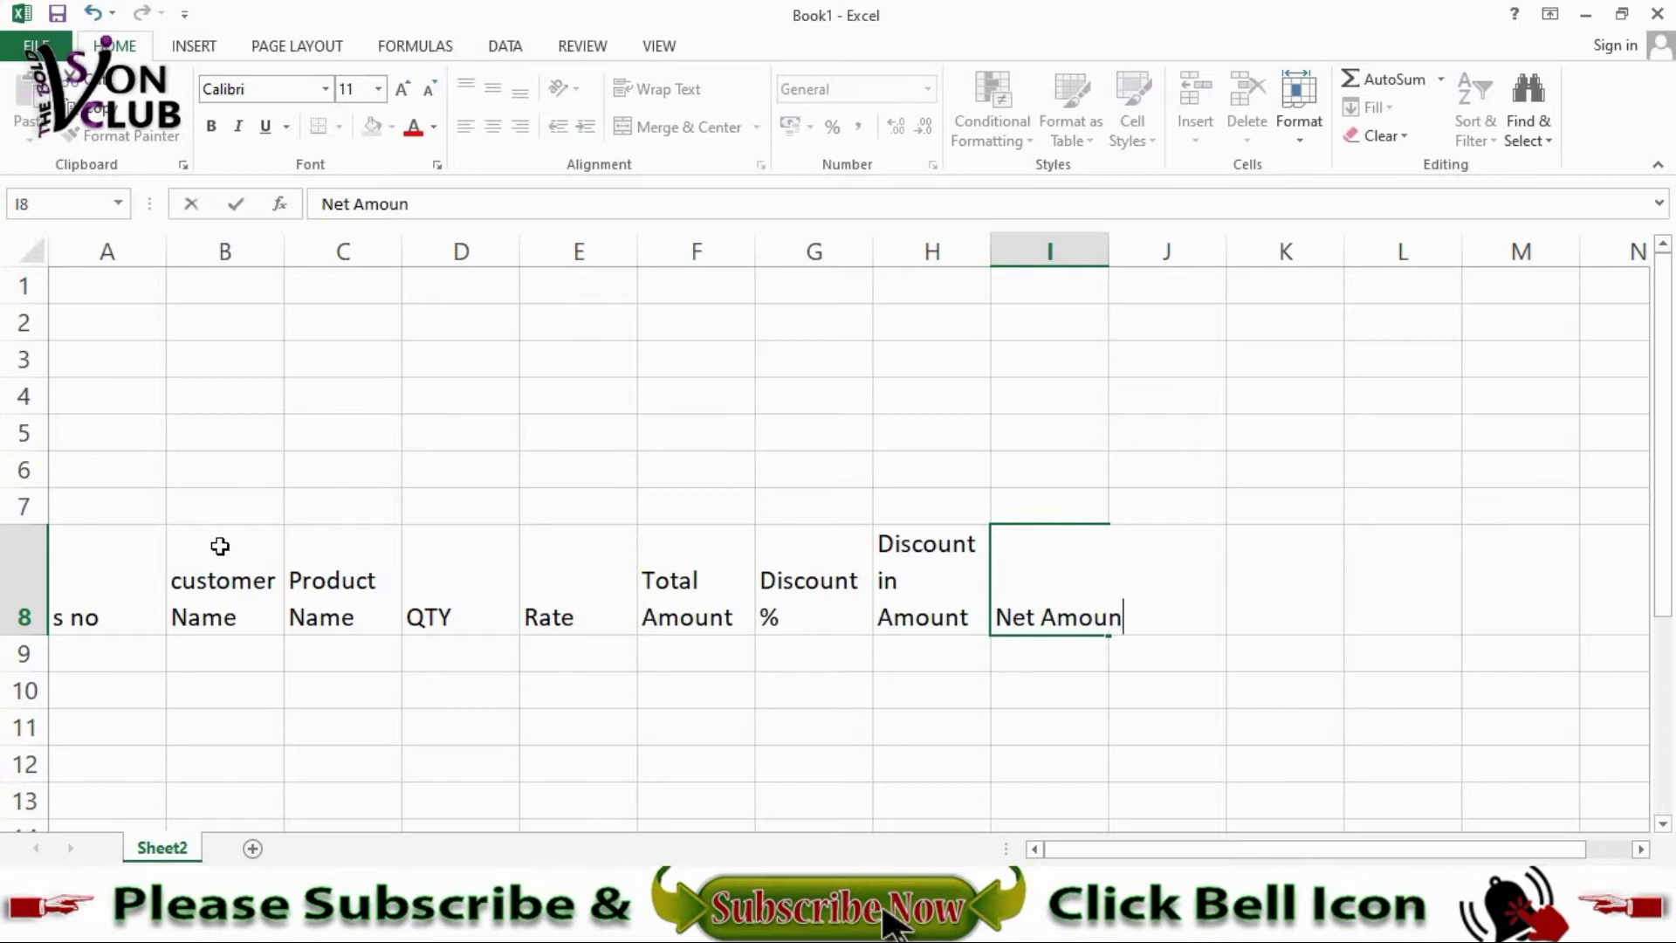
pyautogui.write('t')
pyautogui.press('Left')
pyautogui.press('Left')
pyautogui.press('Left')
pyautogui.press('Left')
pyautogui.press('Left')
pyautogui.press('Left')
# Step: Wrap 'Net Amount' onto two lines, widen columns G and H, and select A5:I6
pyautogui.hotkey('alt', 'Return')
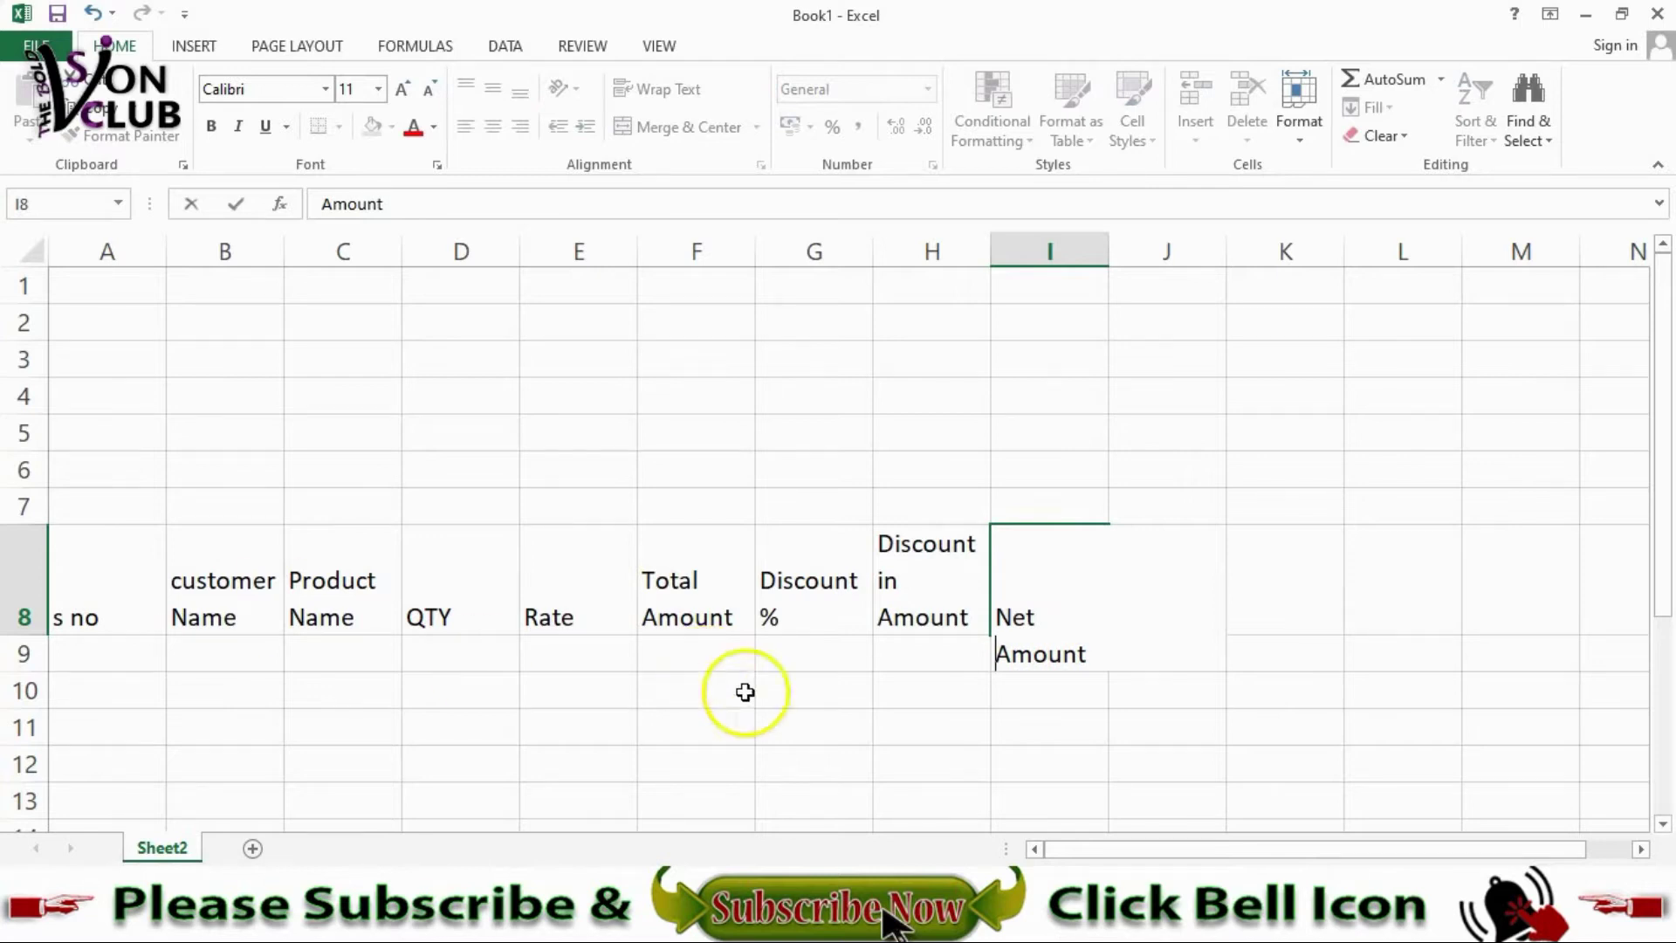
pyautogui.click(779, 703)
pyautogui.click(984, 254)
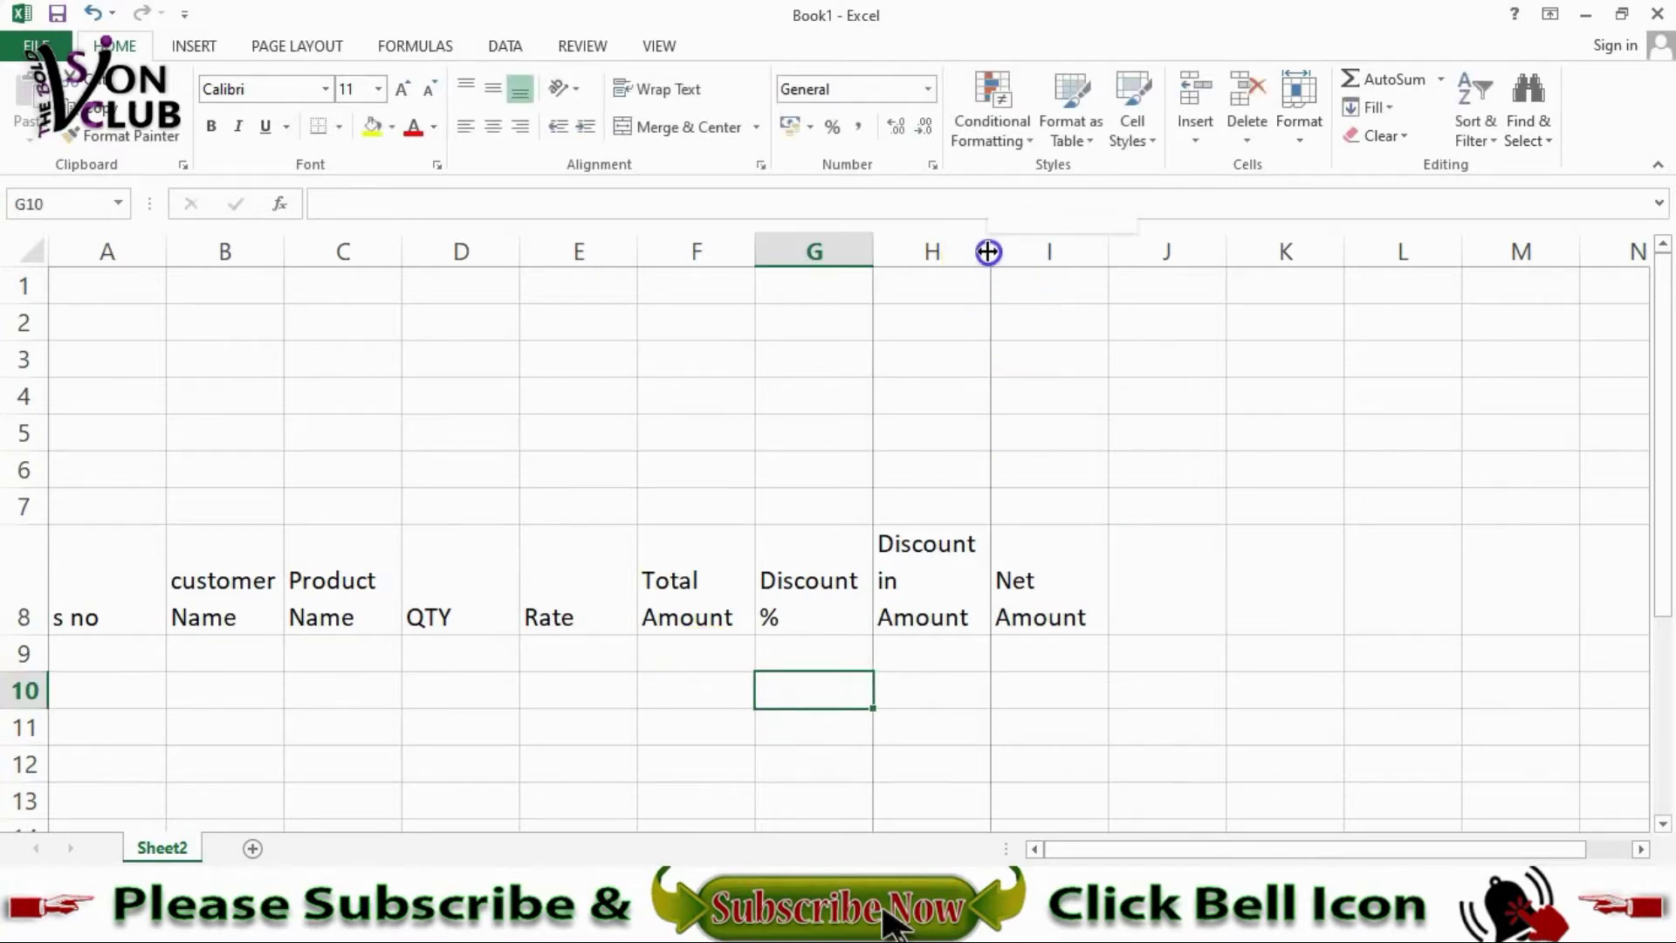
pyautogui.moveTo(1019, 250); pyautogui.dragTo(1041, 251)
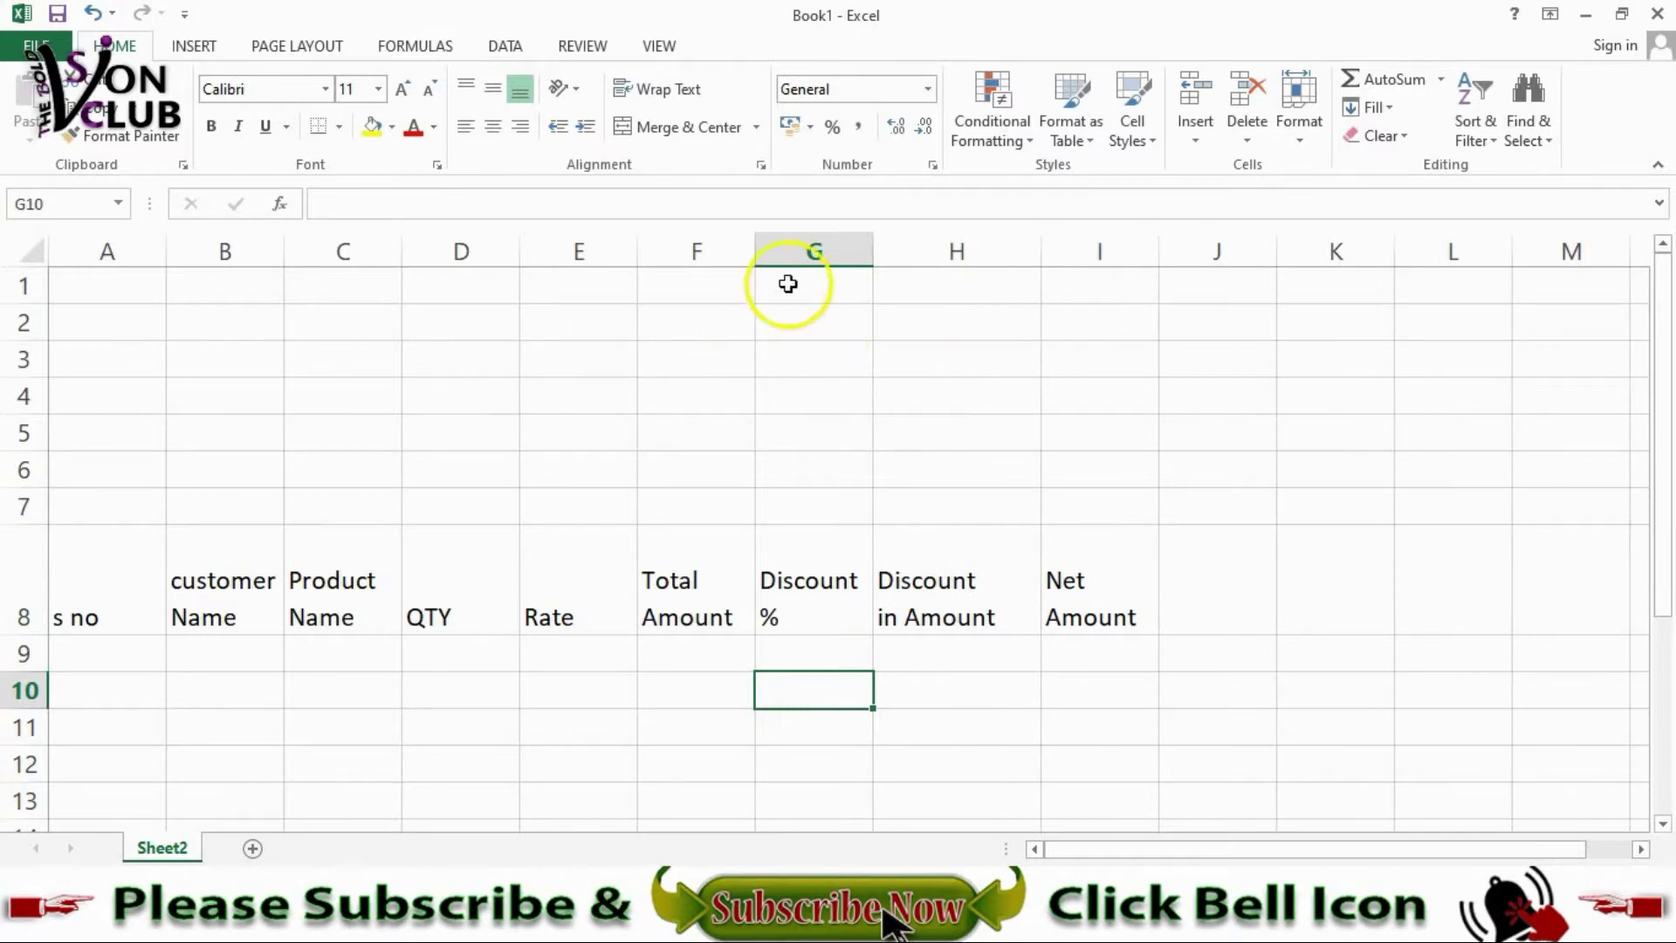
pyautogui.moveTo(873, 251); pyautogui.dragTo(917, 246)
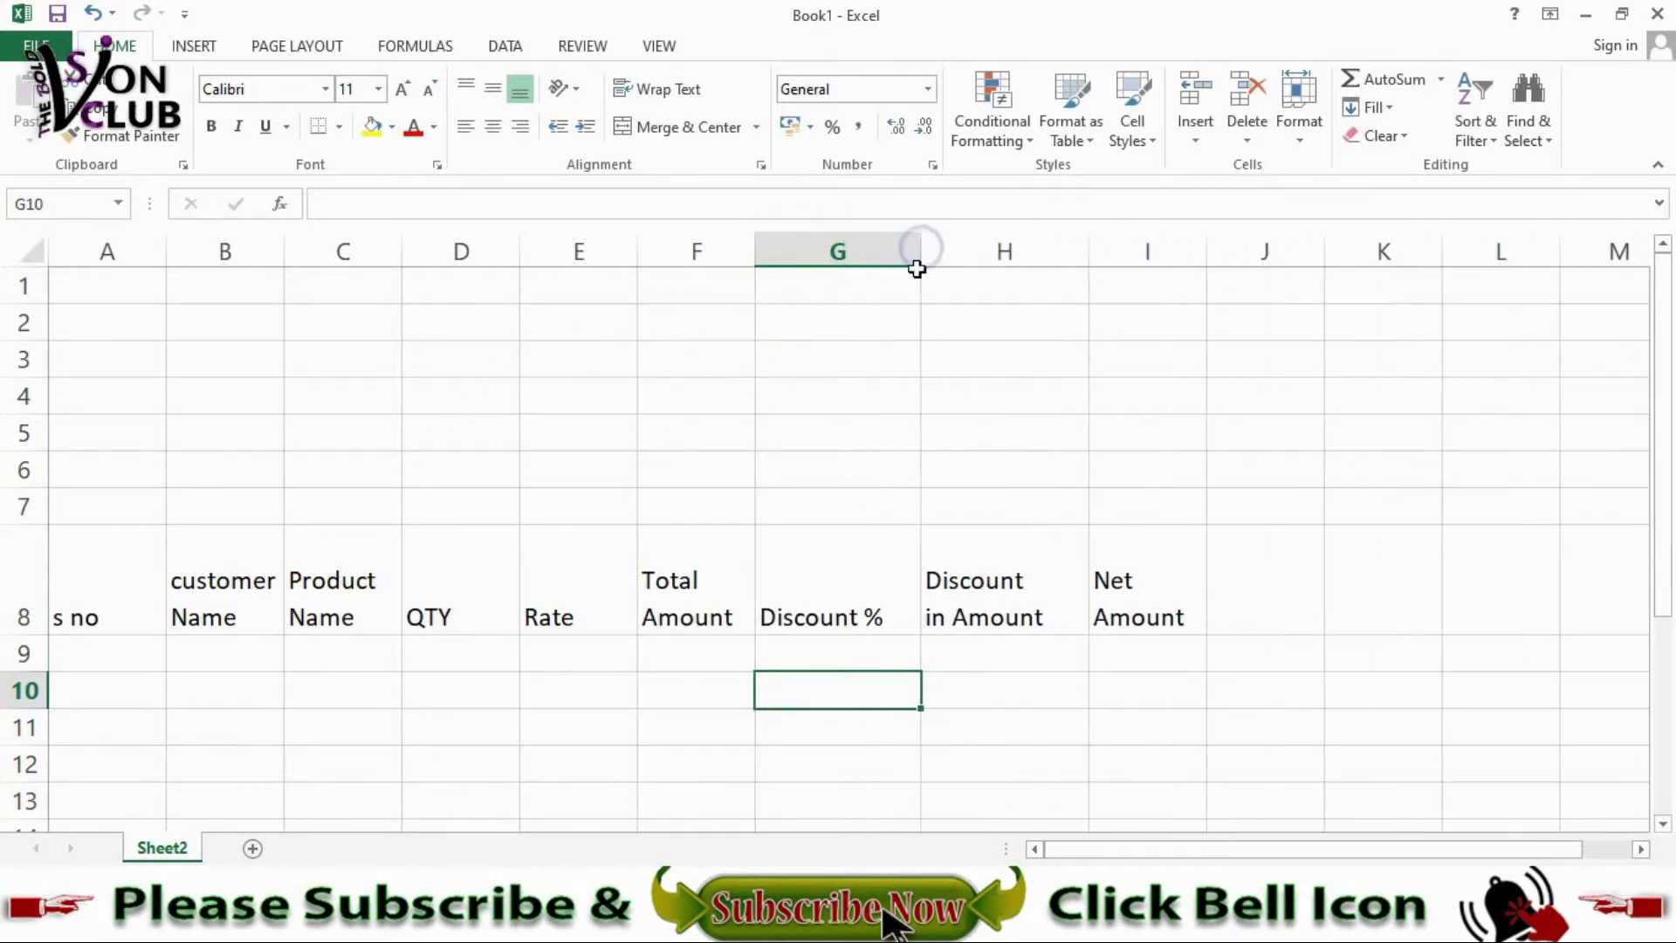
pyautogui.scroll(-2, 172, 574)
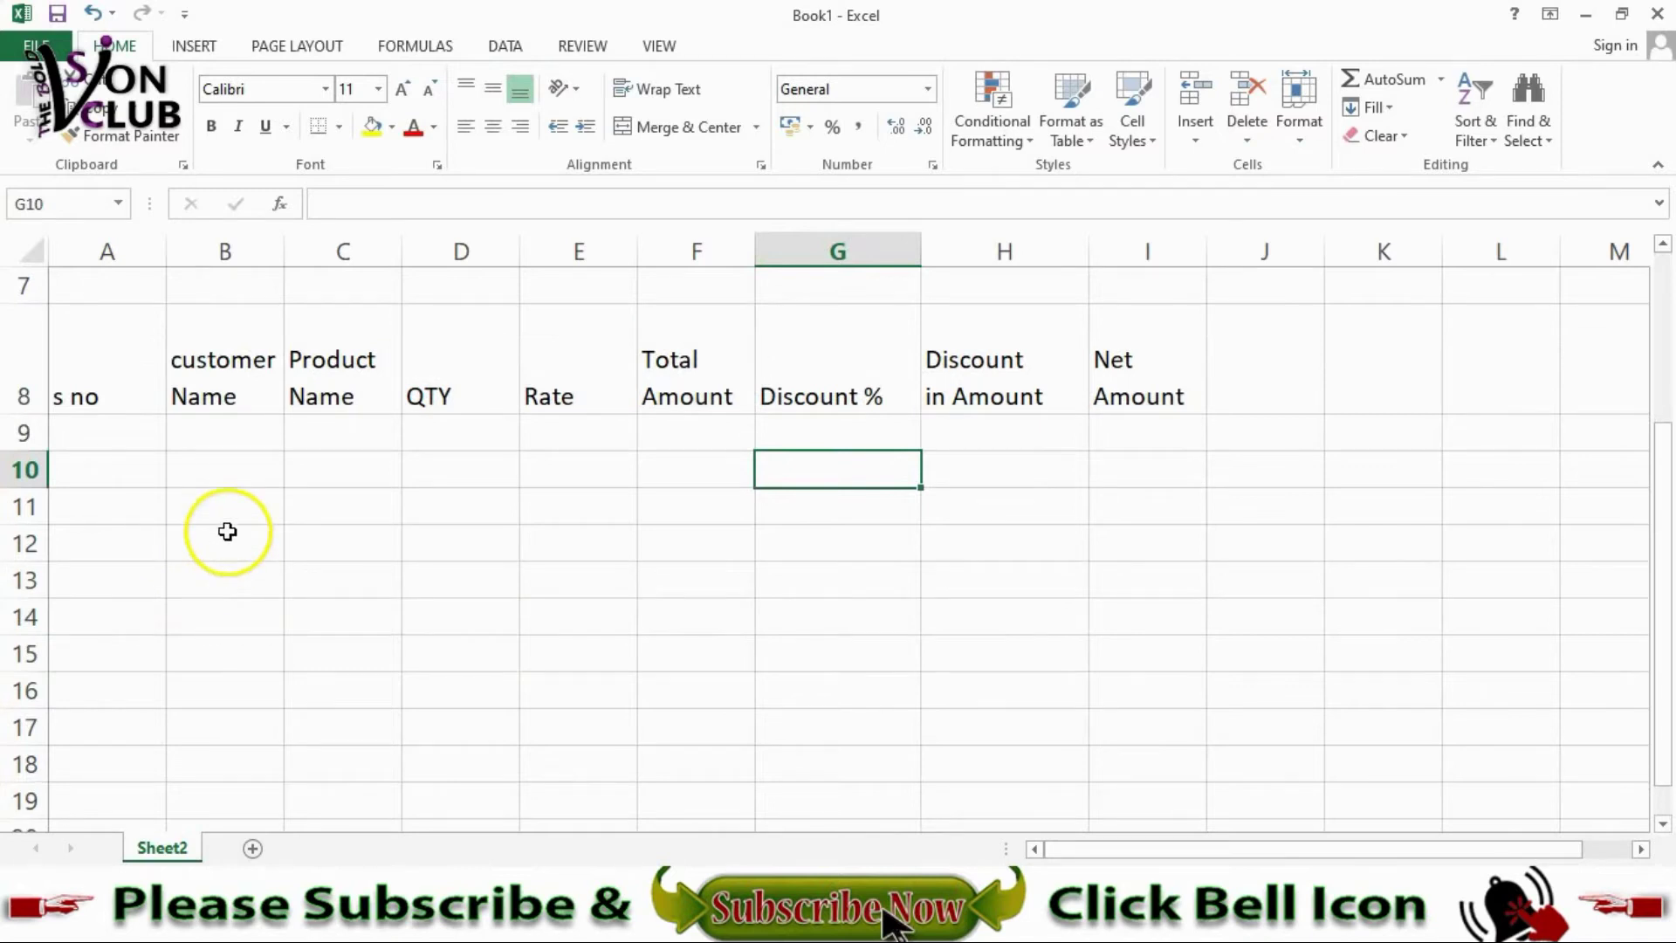
pyautogui.scroll(1, 226, 529)
pyautogui.scroll(1, 180, 445)
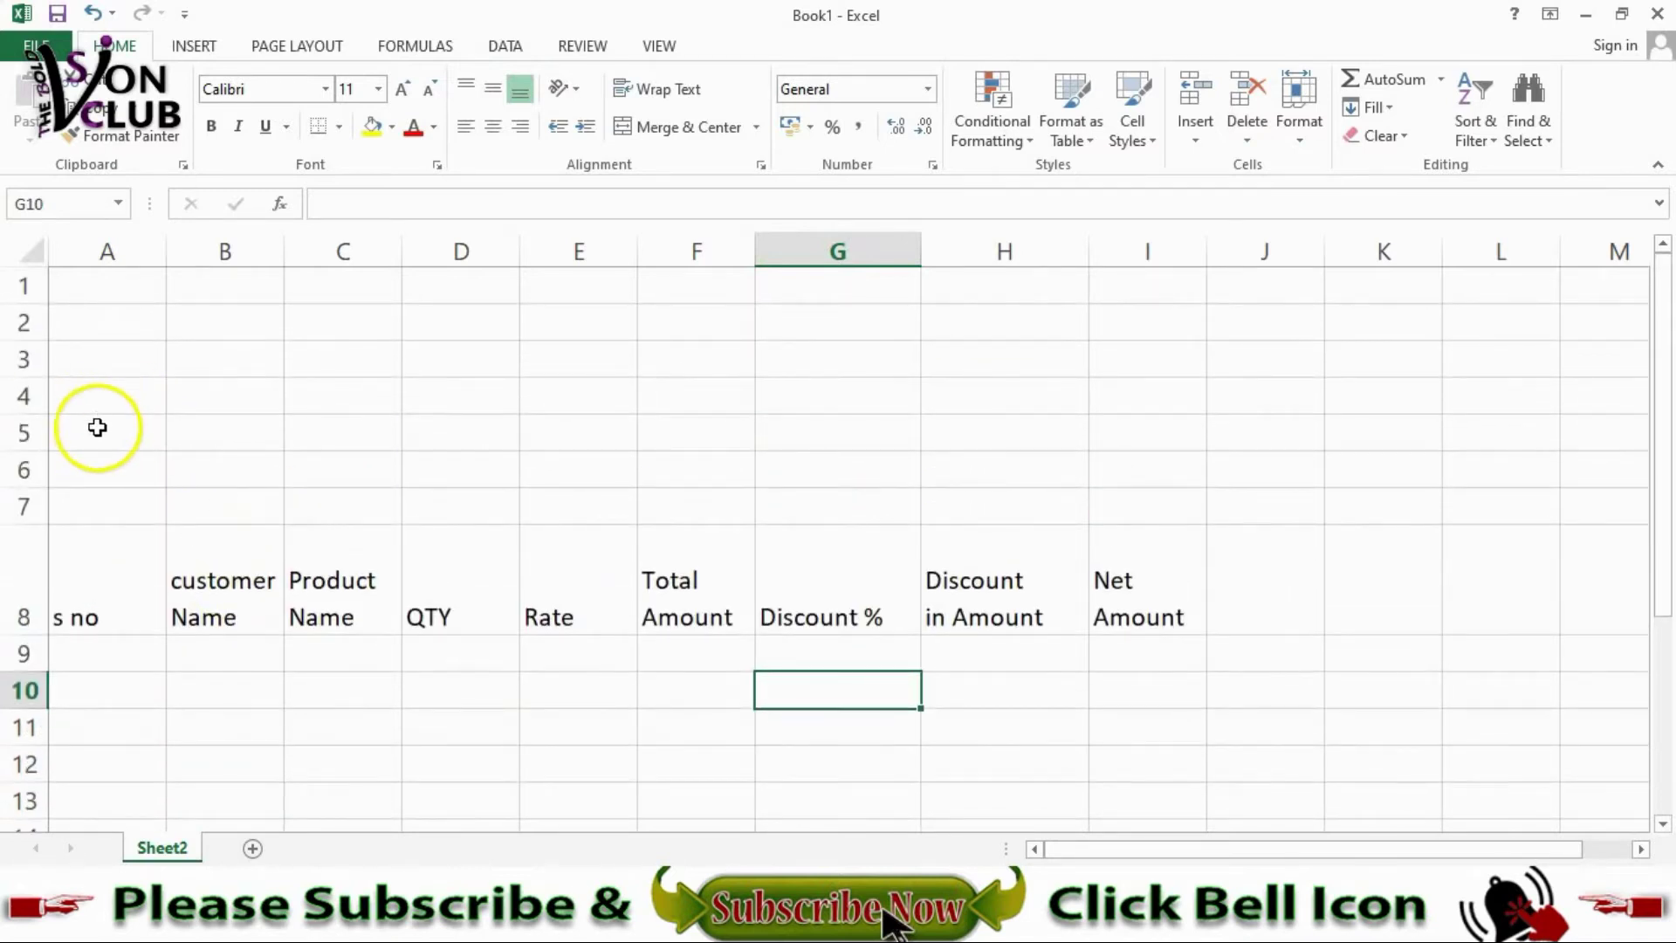
pyautogui.moveTo(94, 428); pyautogui.dragTo(1131, 468)
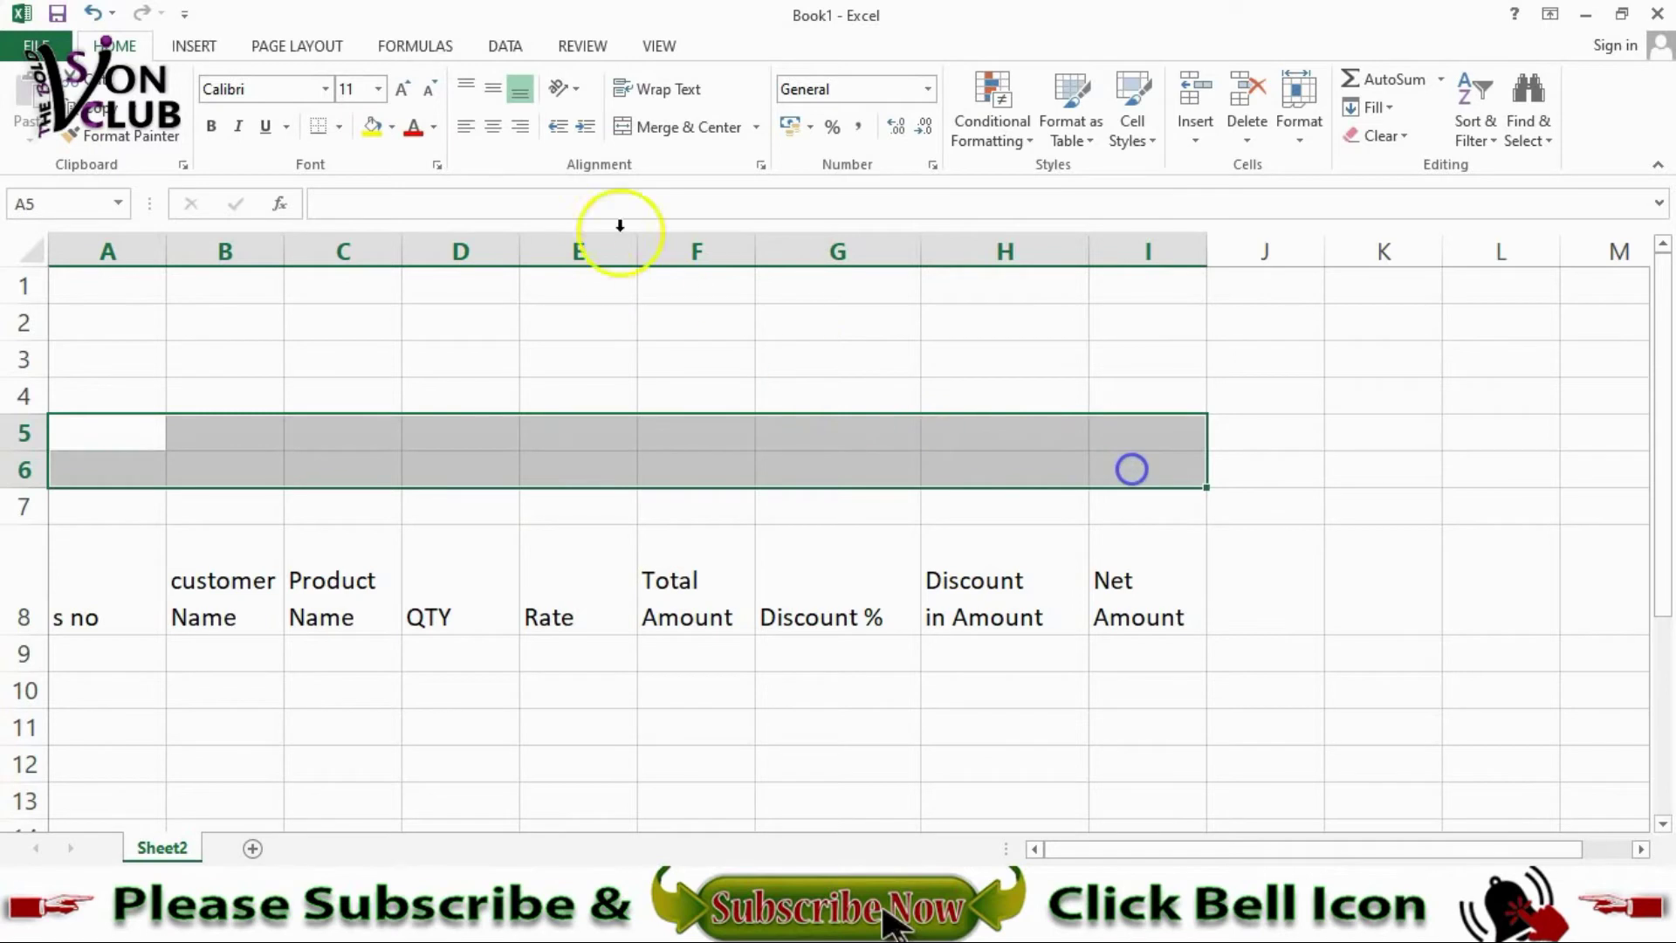
# Step: Merge and centre A5:I6 and type the title 'DISCOUNT PROFIT SHEET'
pyautogui.click(650, 127)
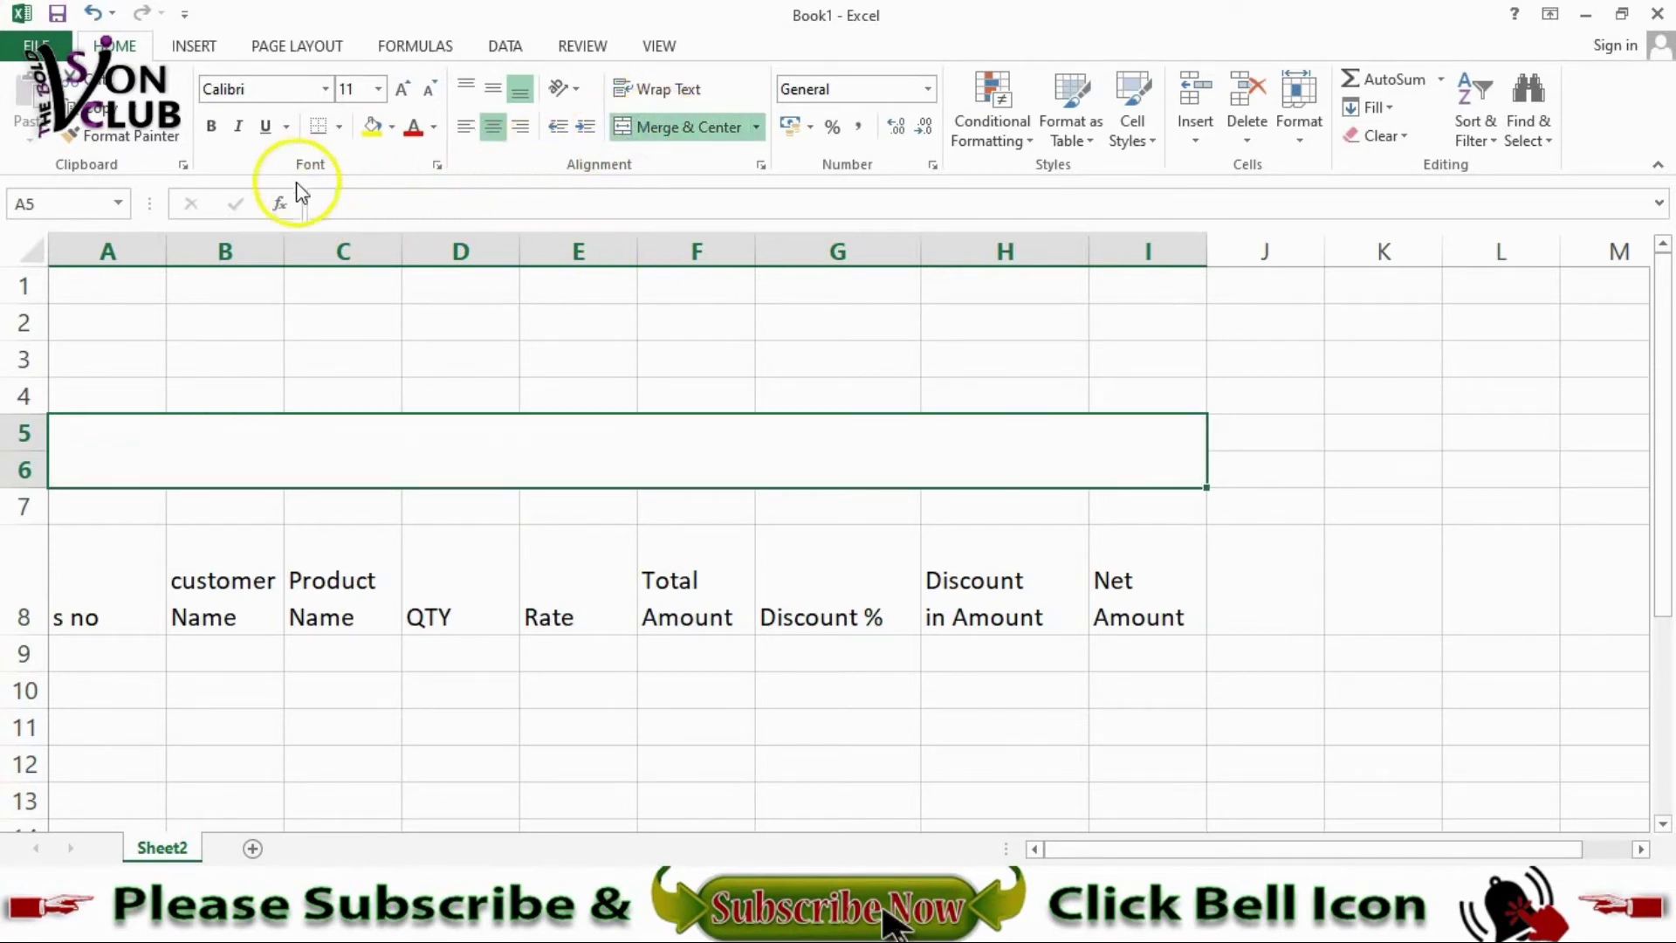
pyautogui.write('D')
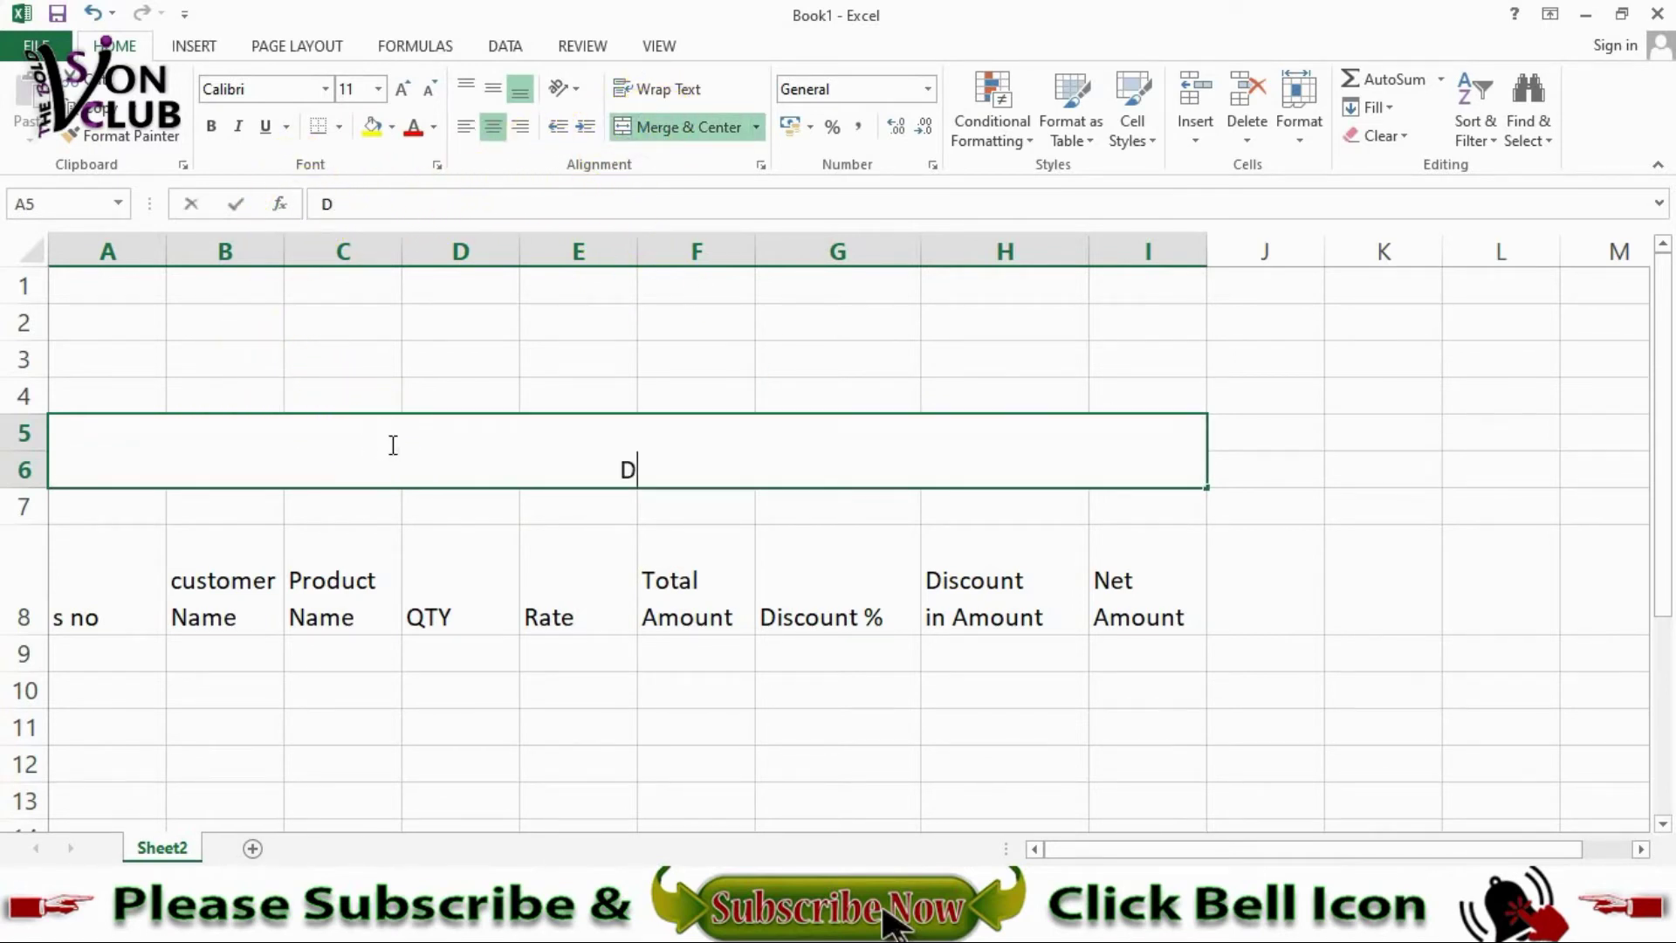
pyautogui.write('ISCOUNT')
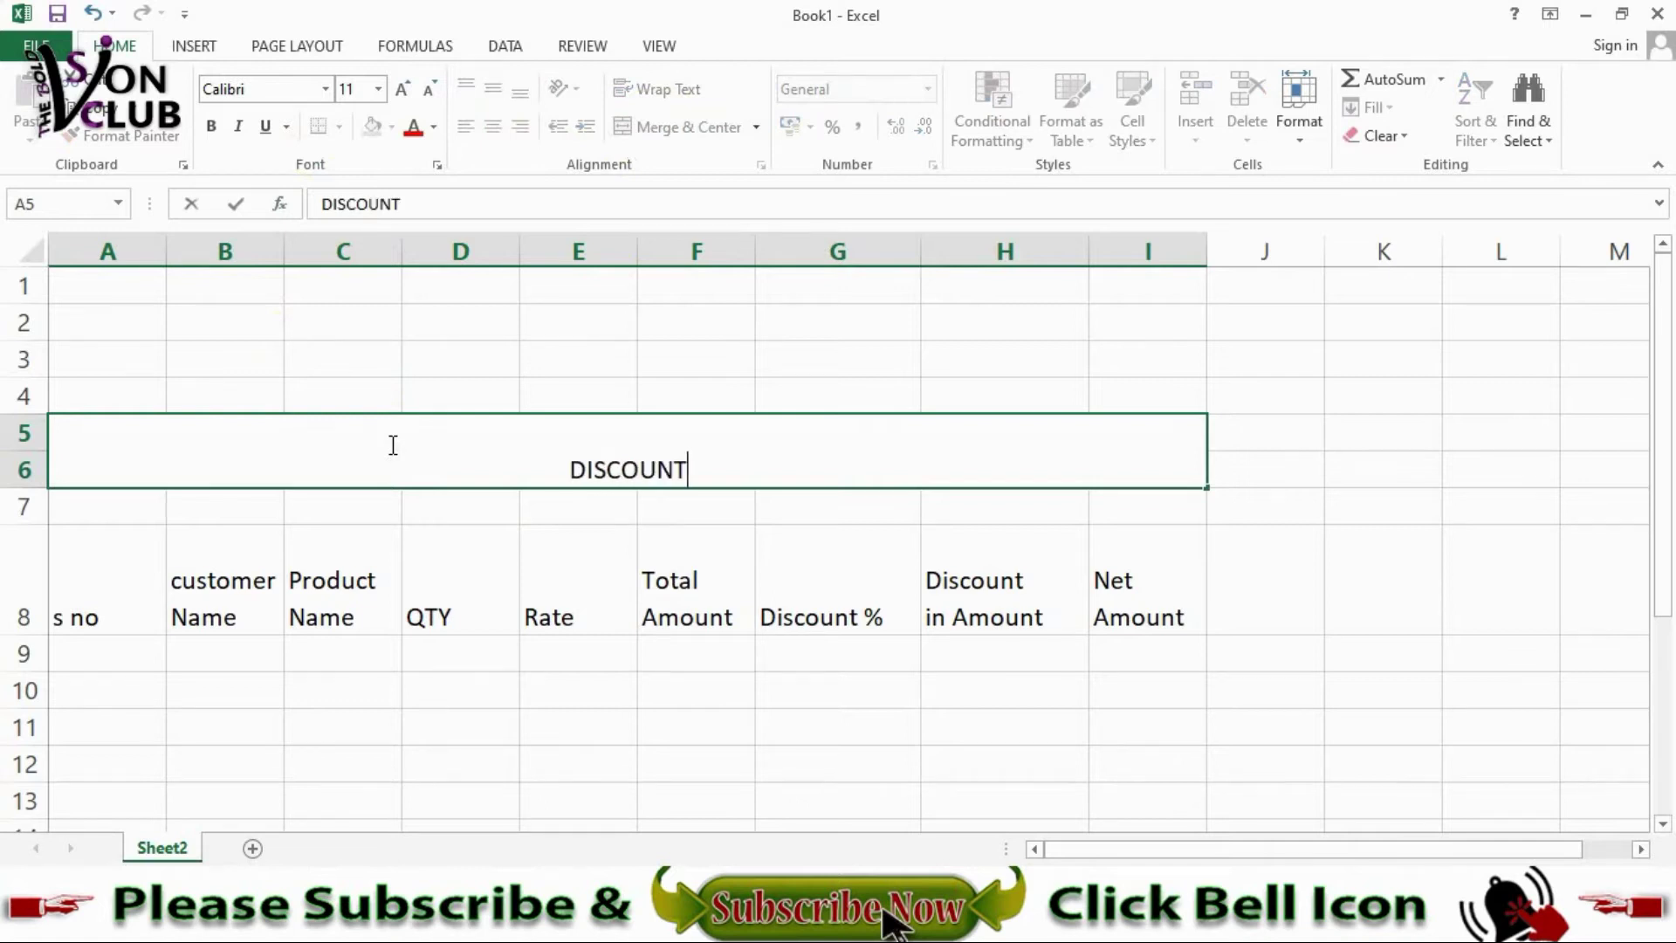
pyautogui.write(' P')
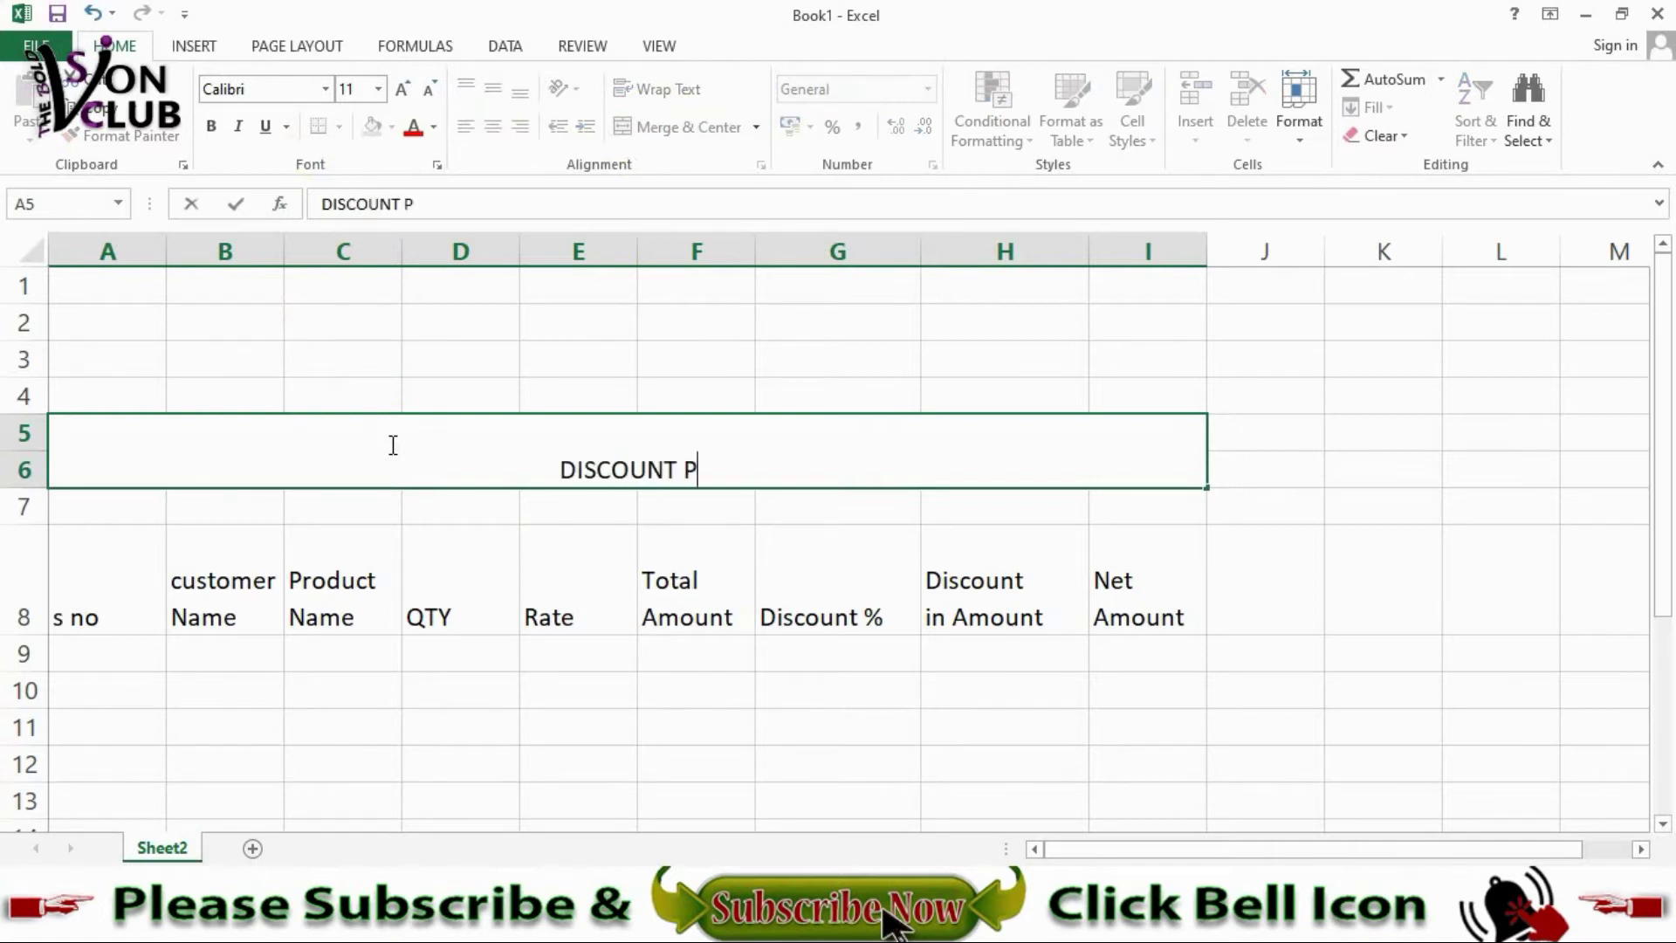
pyautogui.write('ROFIT ')
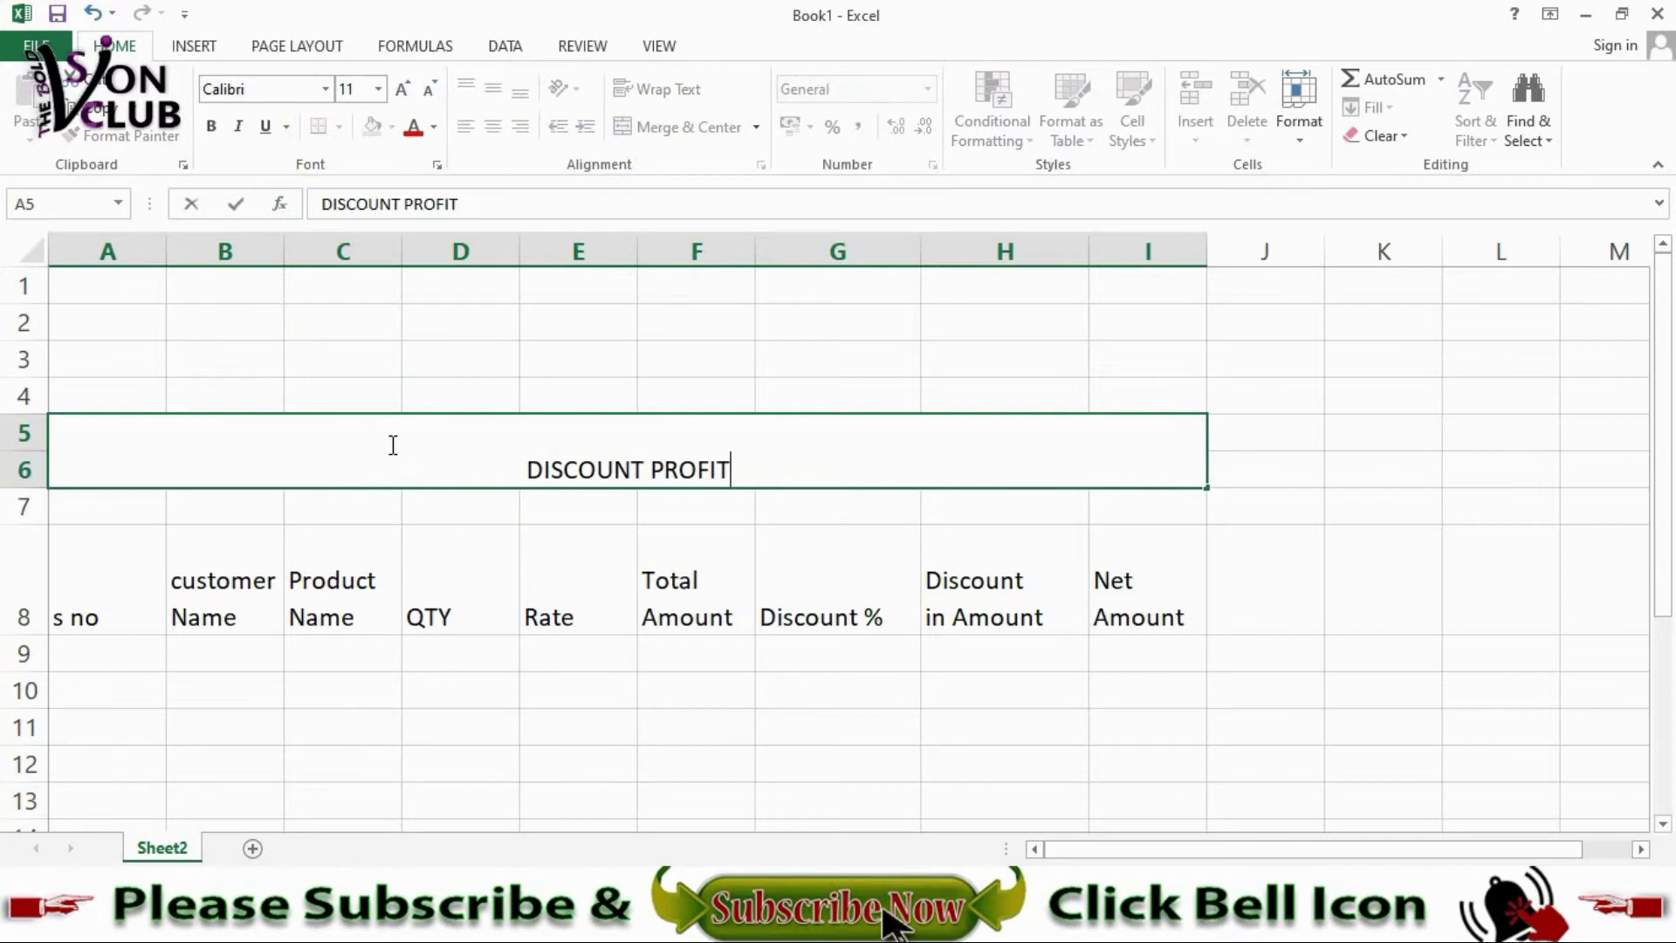
pyautogui.write('SH')
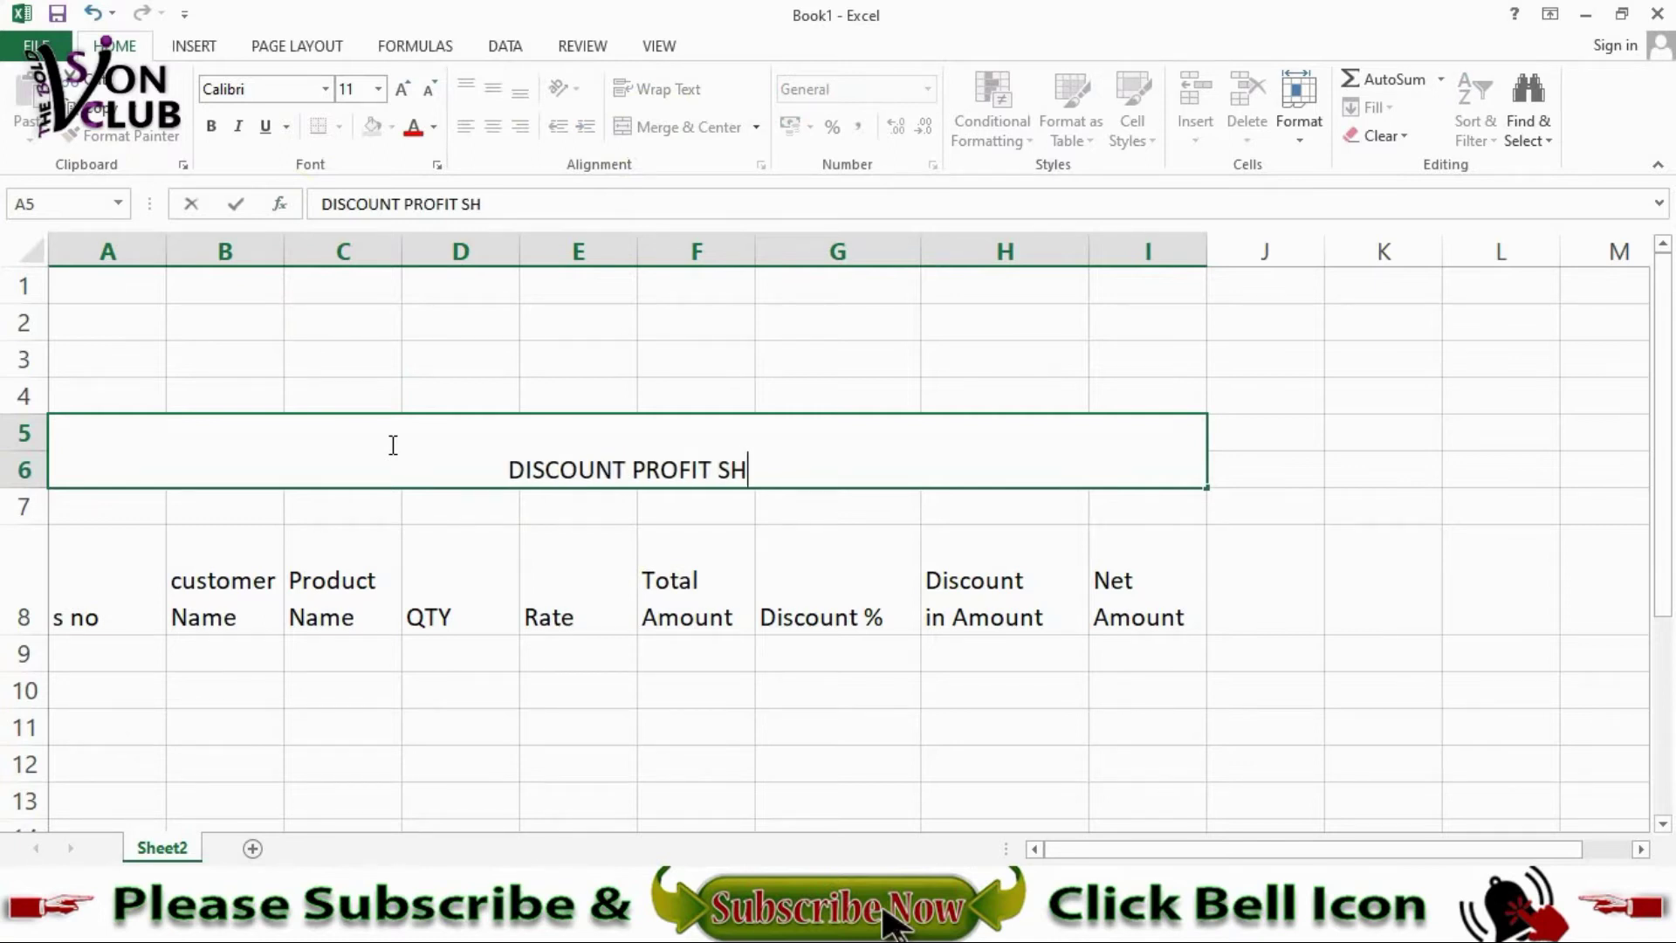
pyautogui.write('EET')
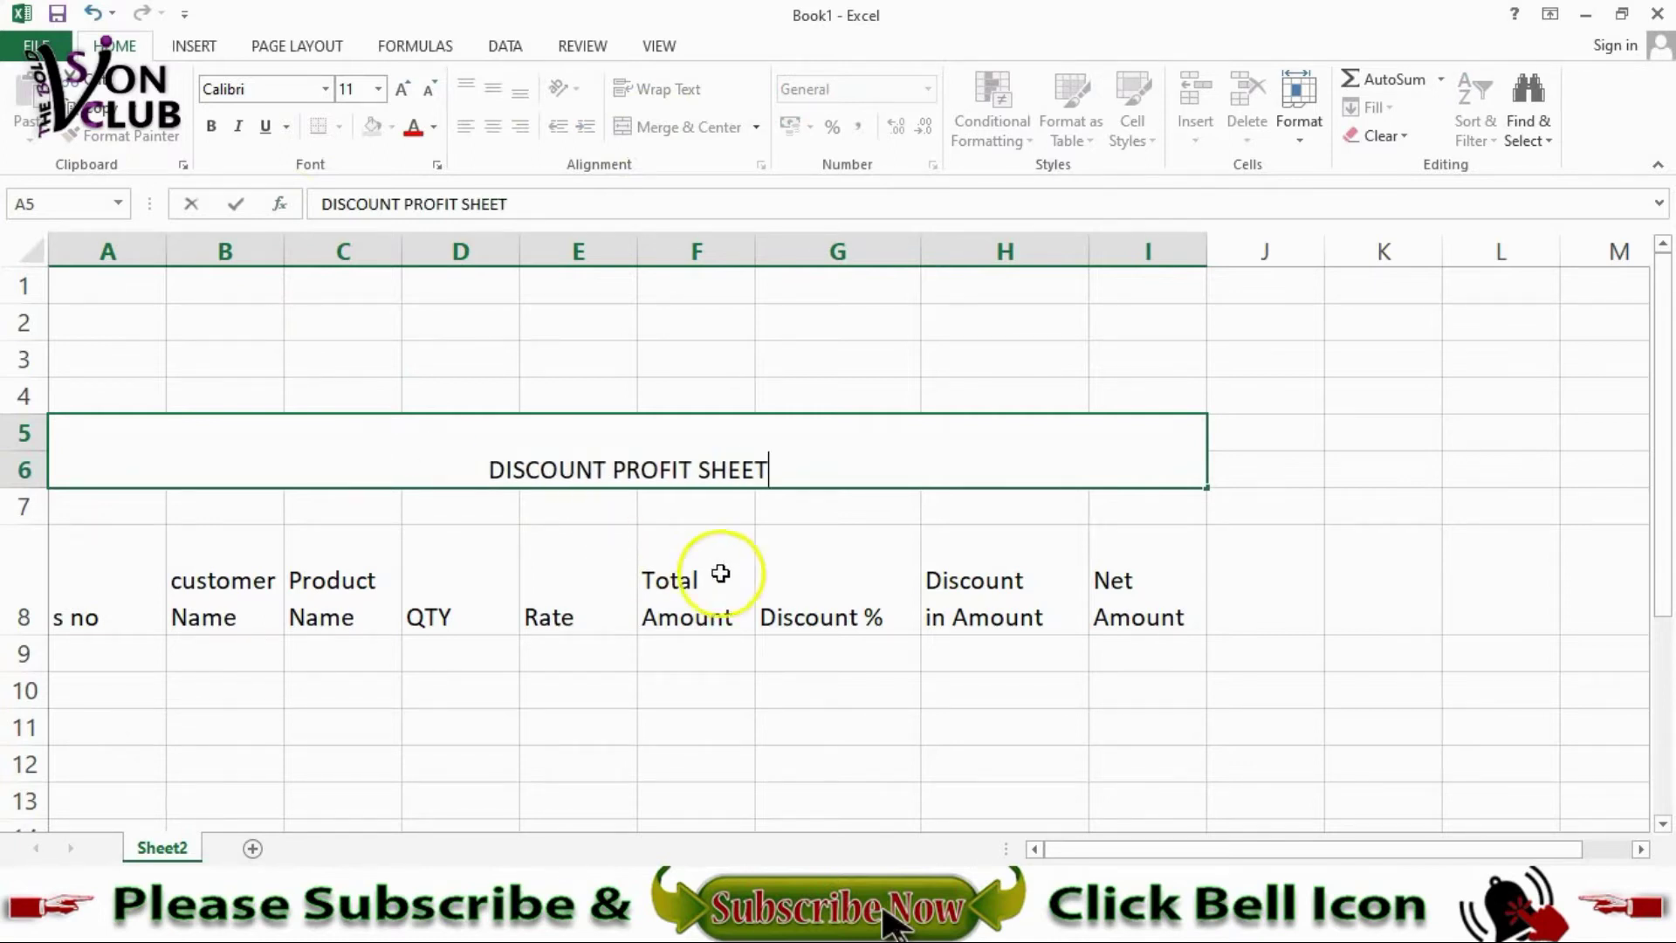
# Step: Give the title font size 20, all borders and a light blue fill
pyautogui.click(722, 569)
pyautogui.click(714, 464)
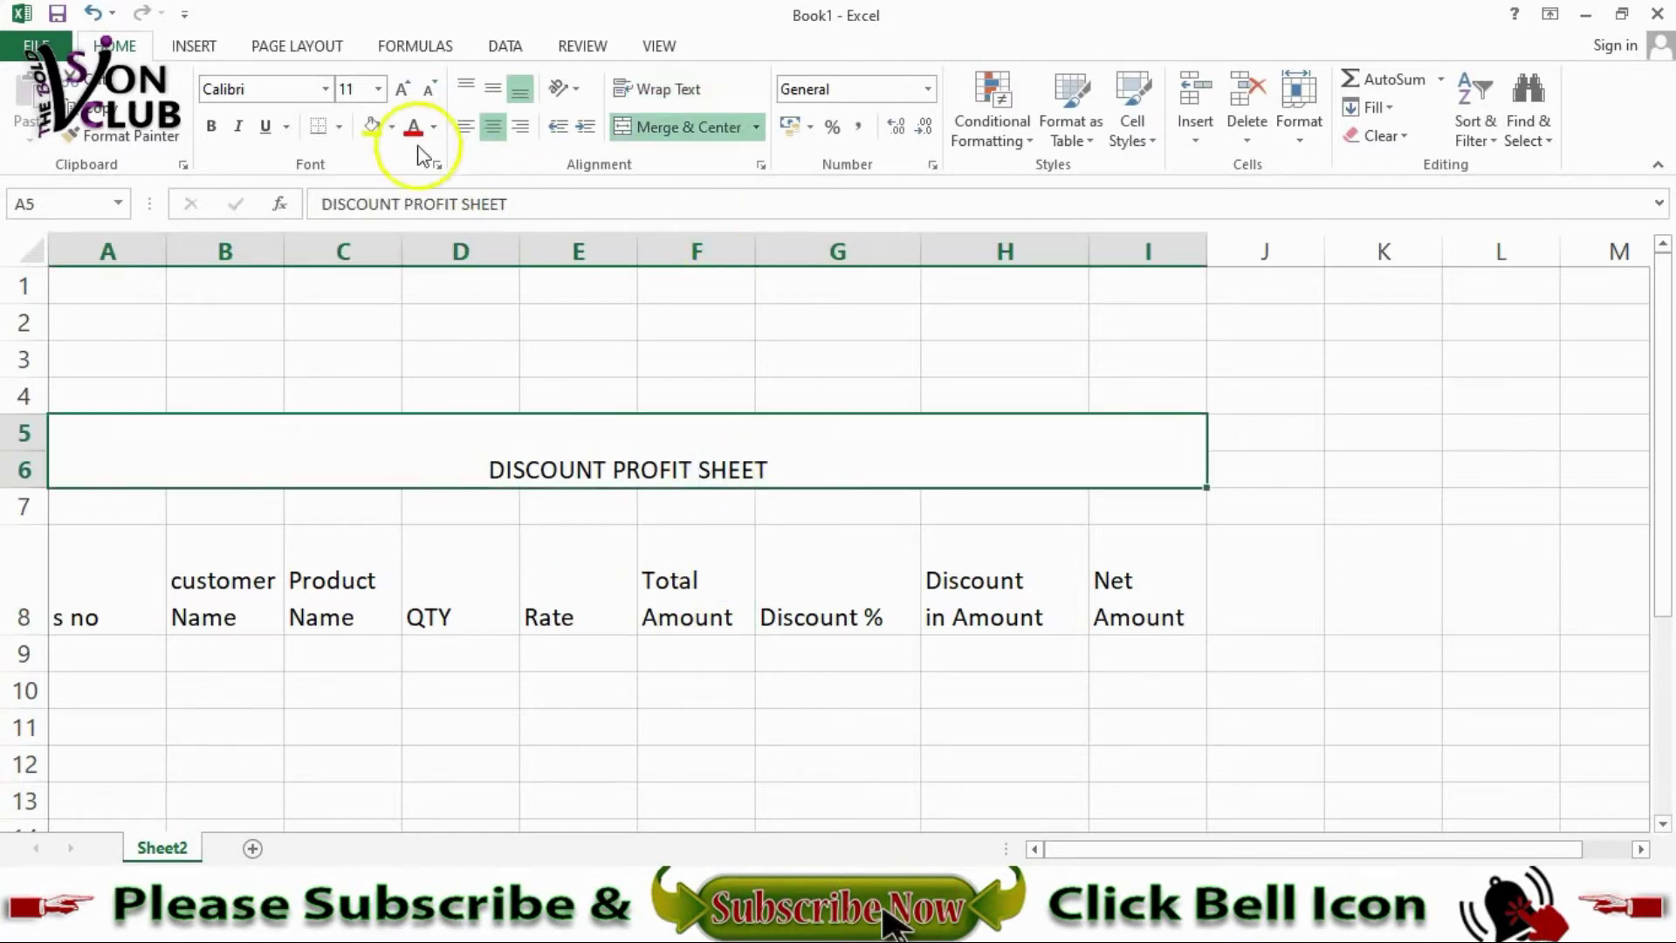
pyautogui.click(402, 91)
pyautogui.click(402, 91)
pyautogui.click(402, 90)
pyautogui.click(402, 91)
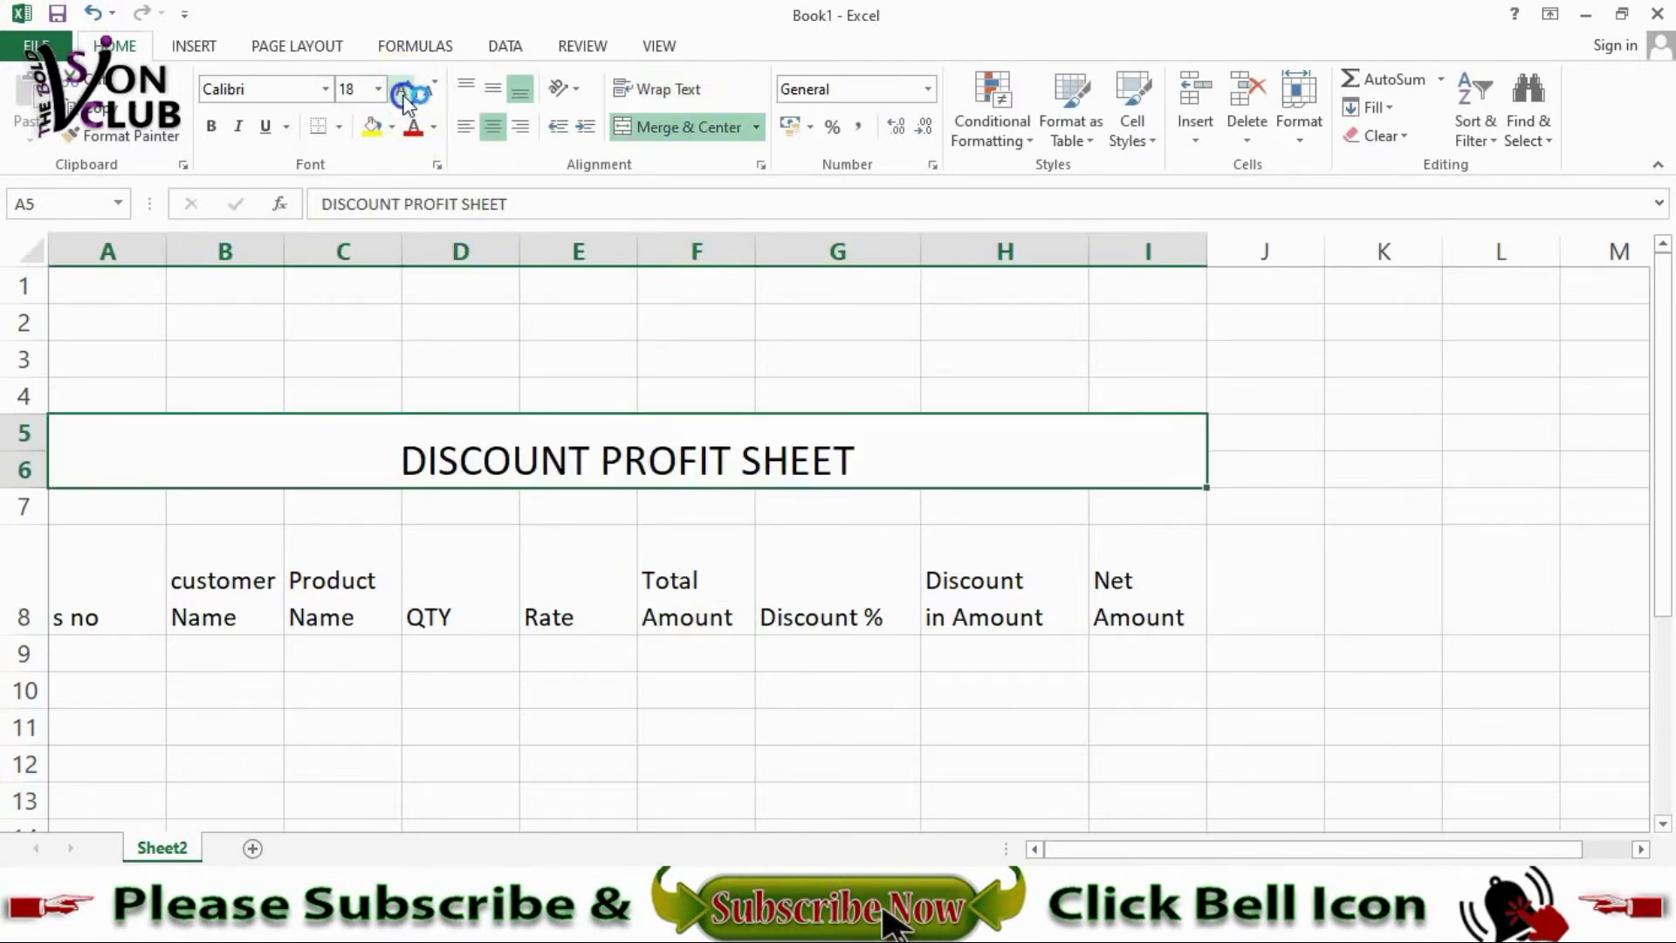
pyautogui.click(402, 91)
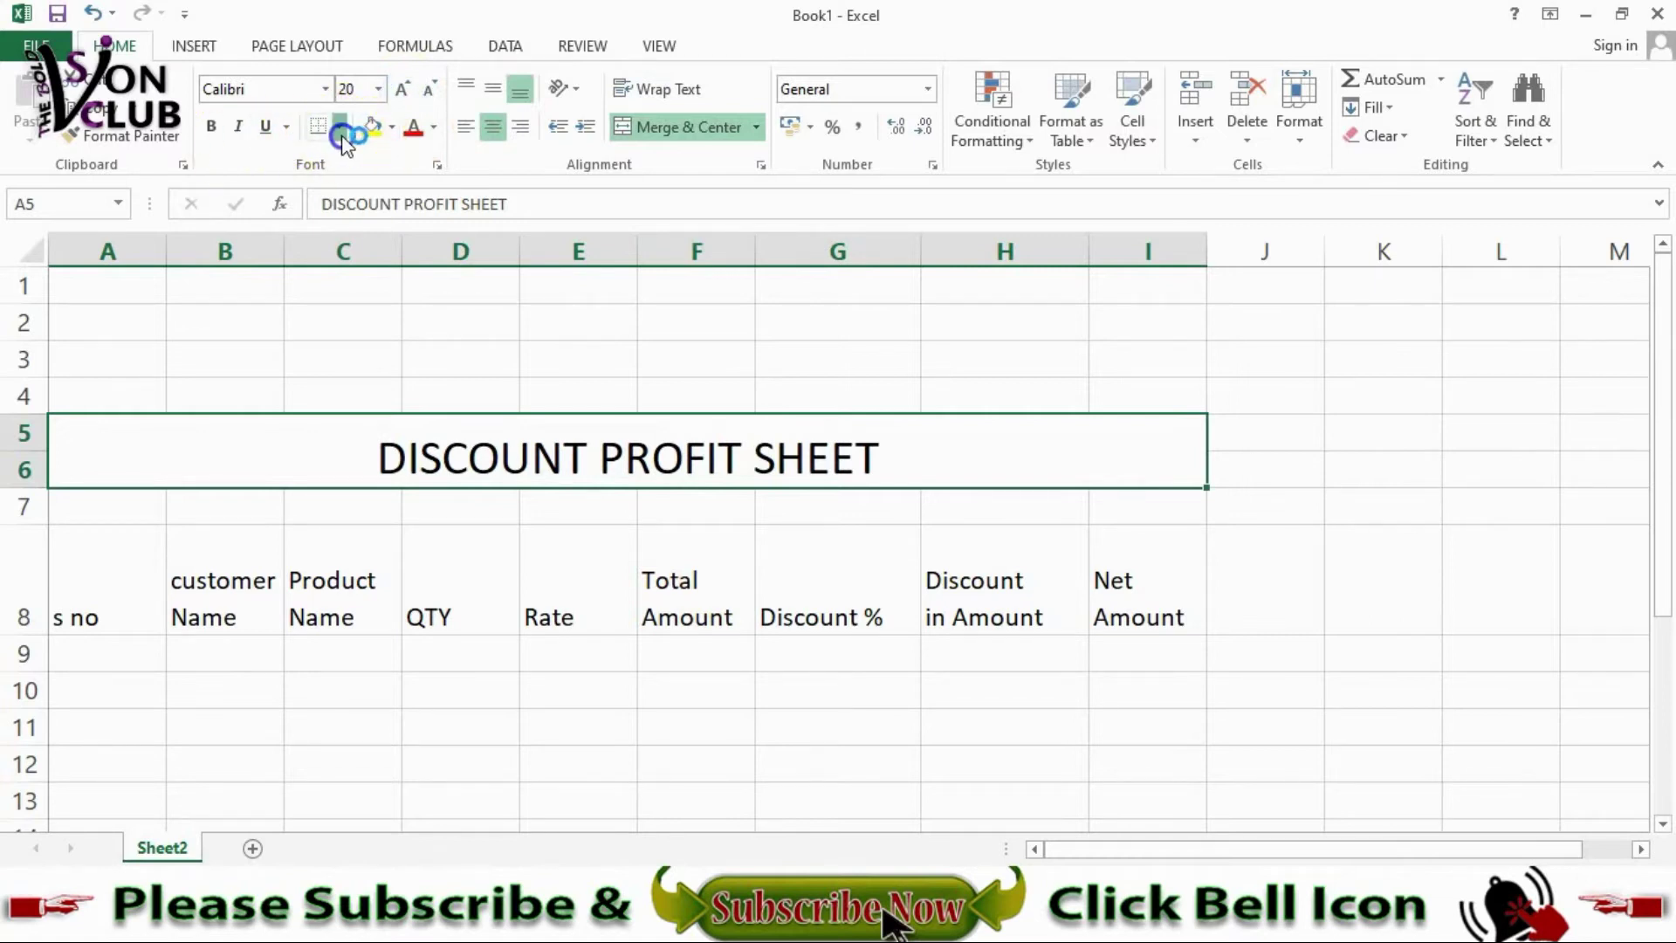
pyautogui.click(340, 131)
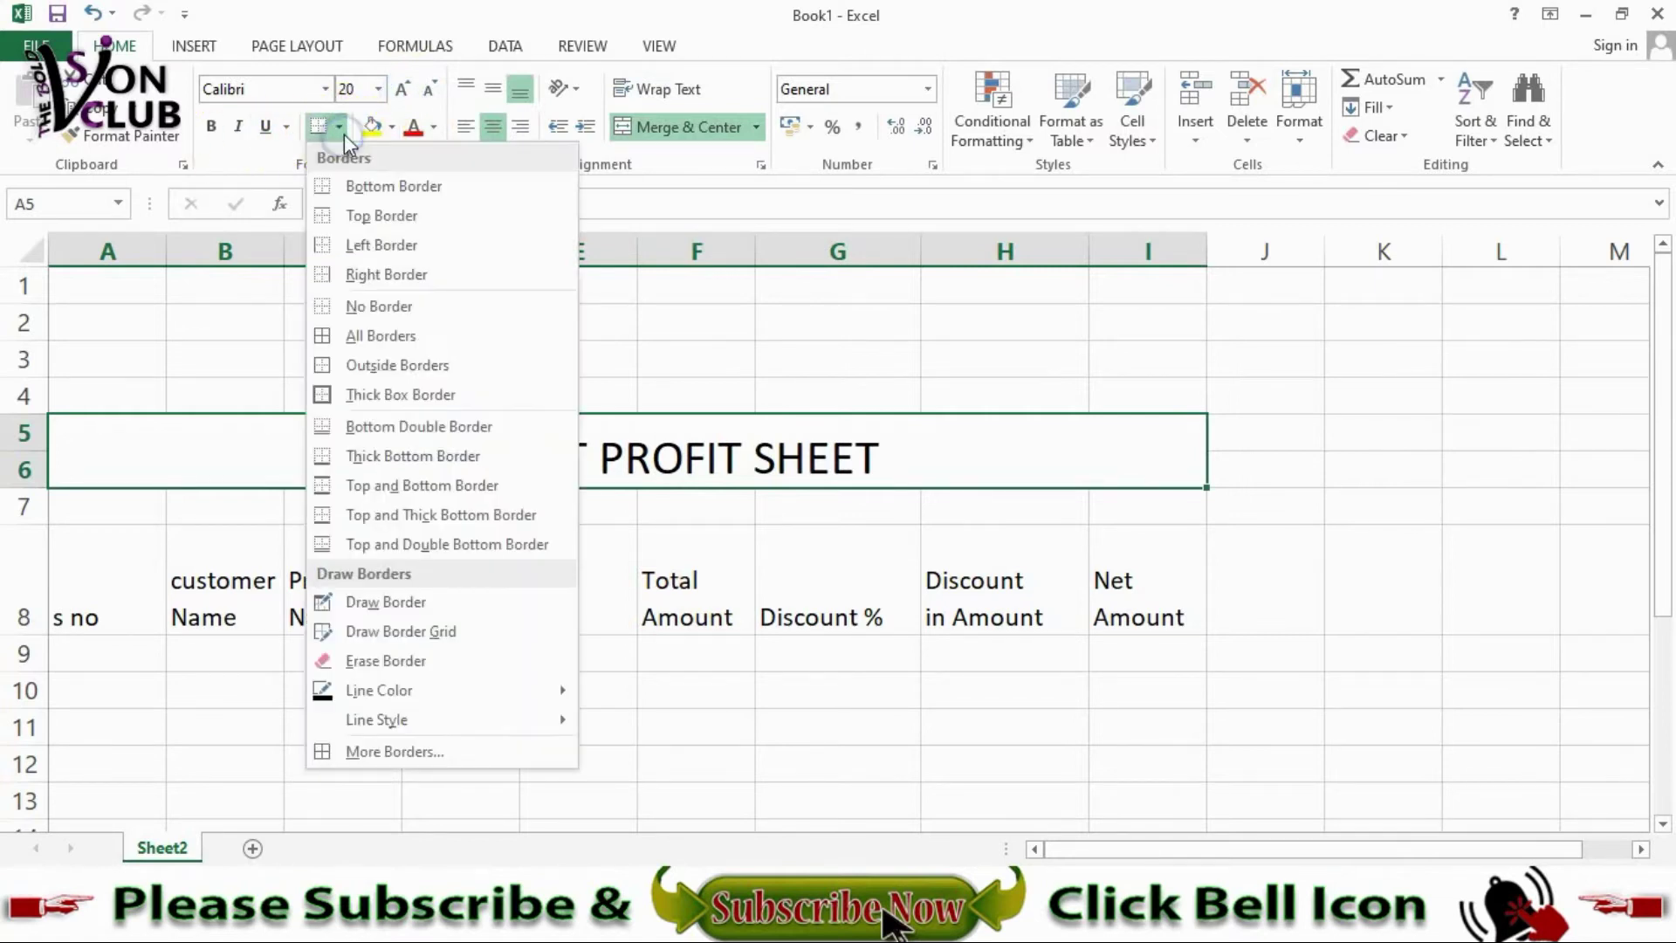
pyautogui.click(385, 338)
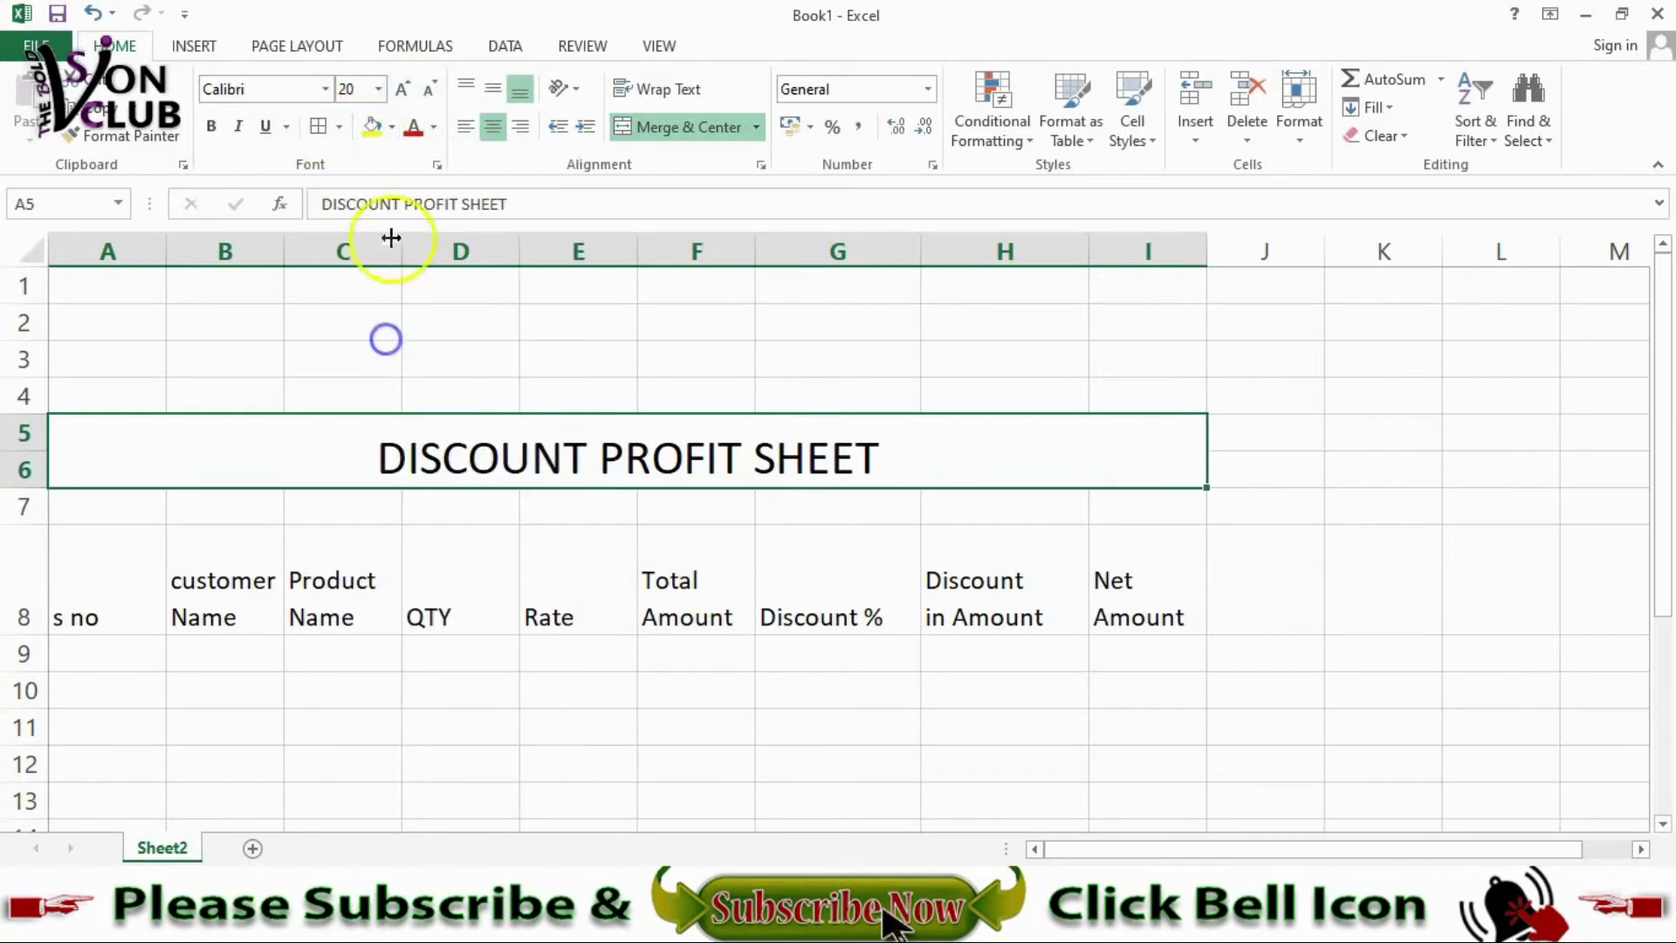
pyautogui.click(395, 129)
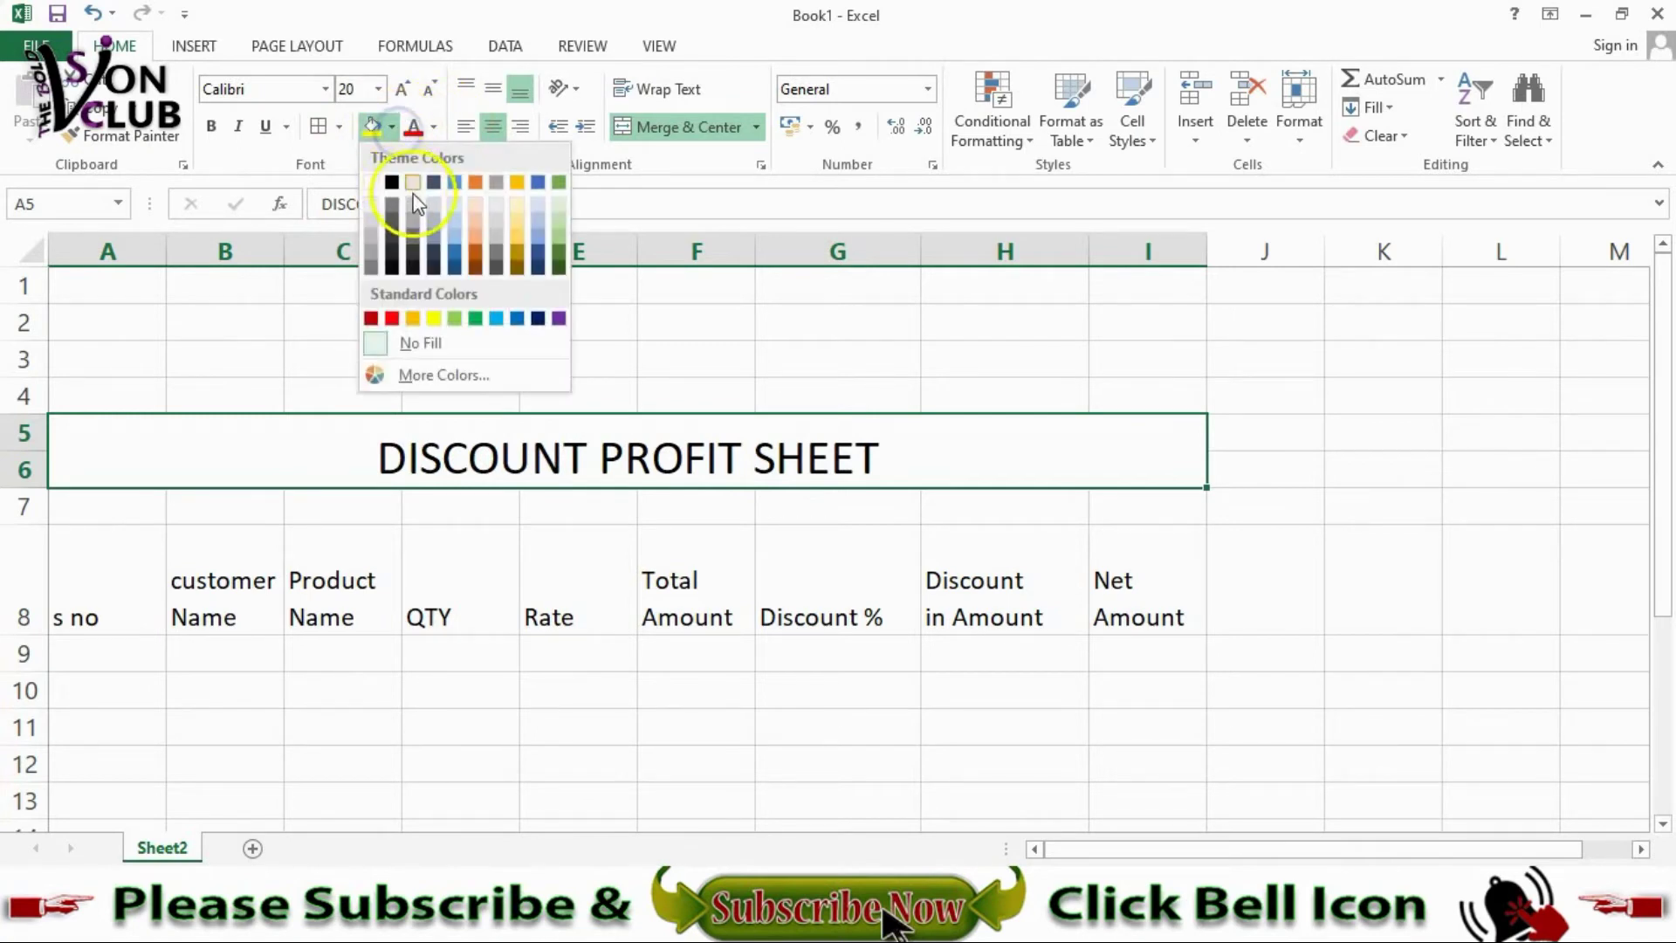
pyautogui.click(454, 222)
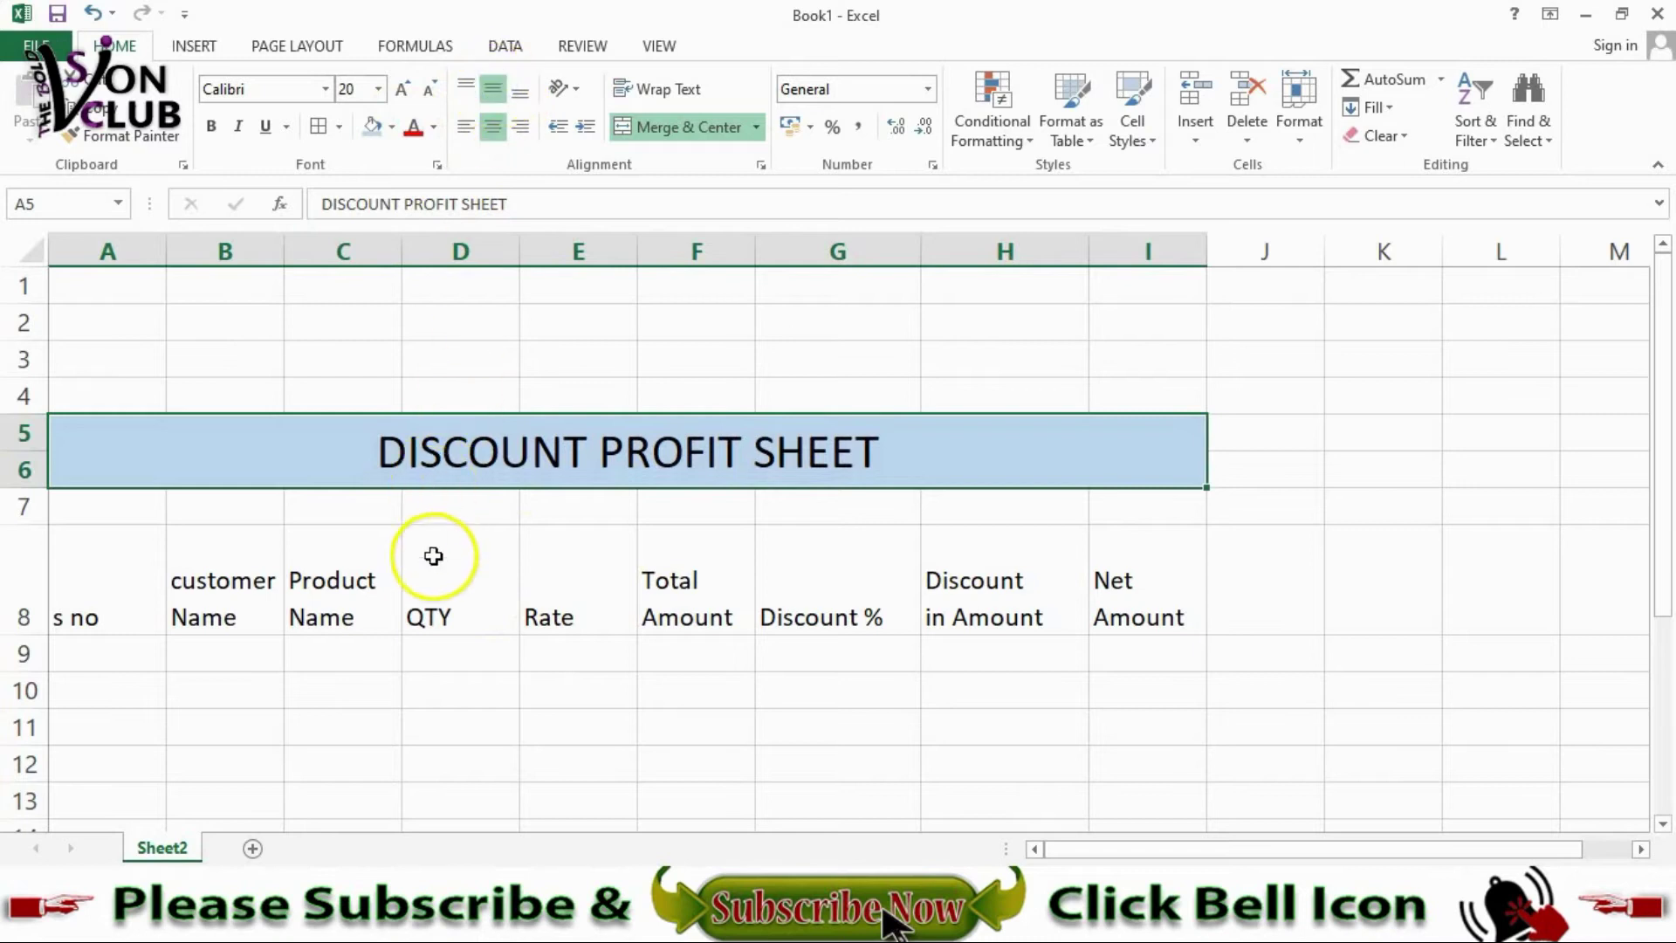
pyautogui.scroll(-1, 430, 559)
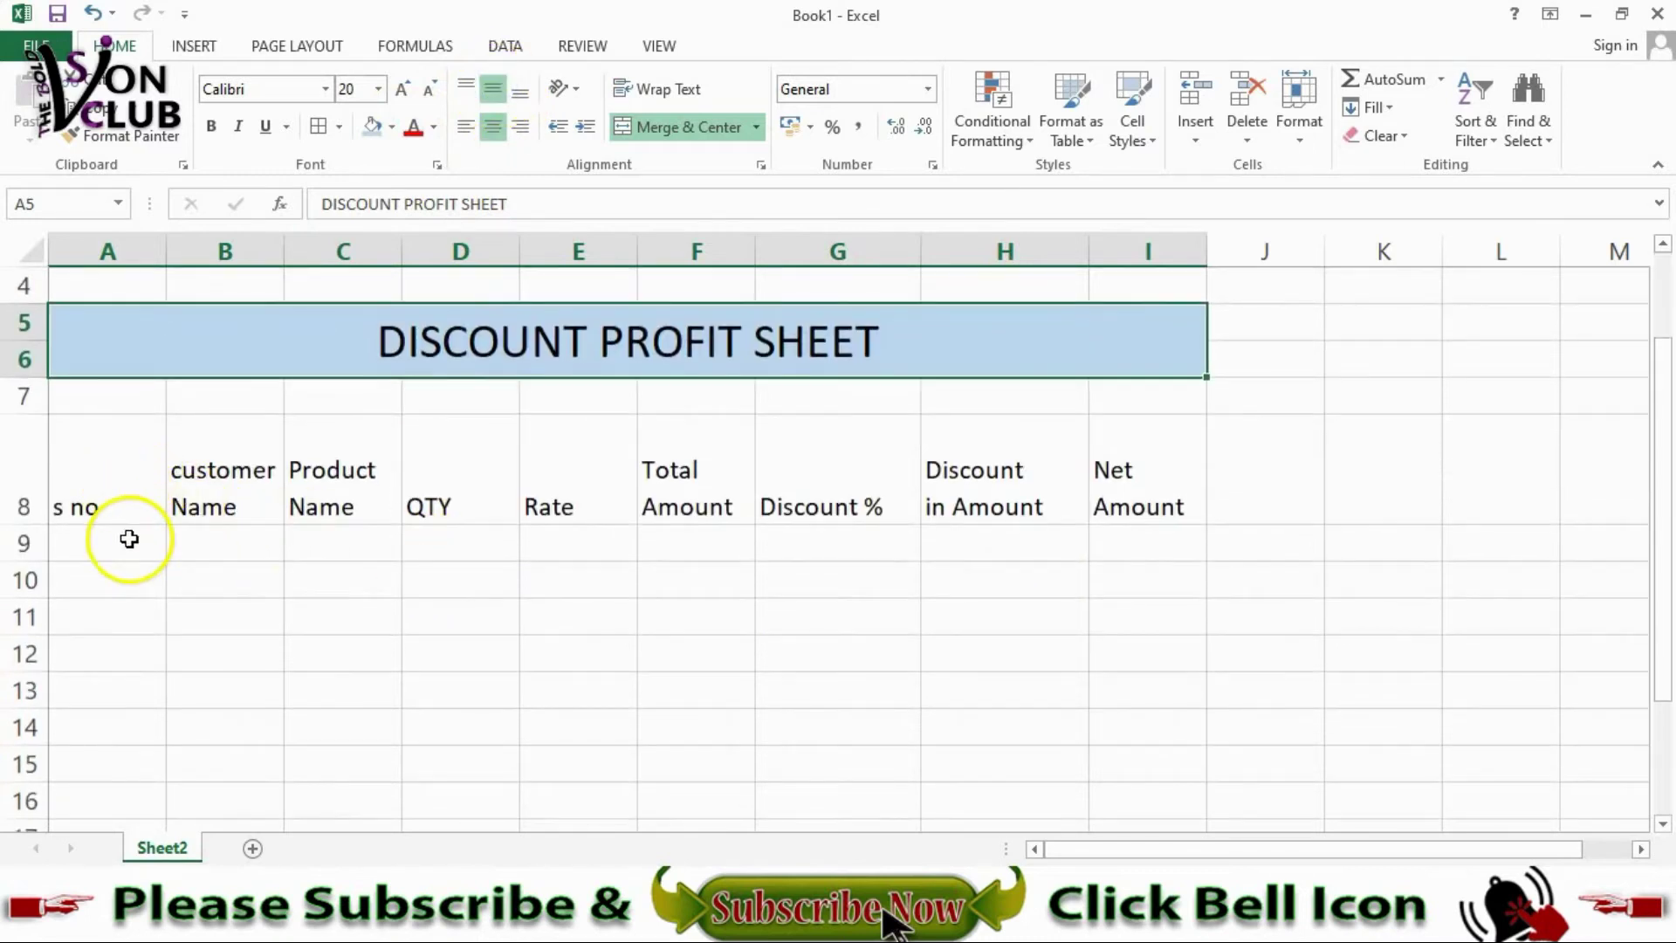
# Step: Enter 101 in A9 and fill the serial numbers down to 105 in A13
pyautogui.click(128, 539)
pyautogui.write('101')
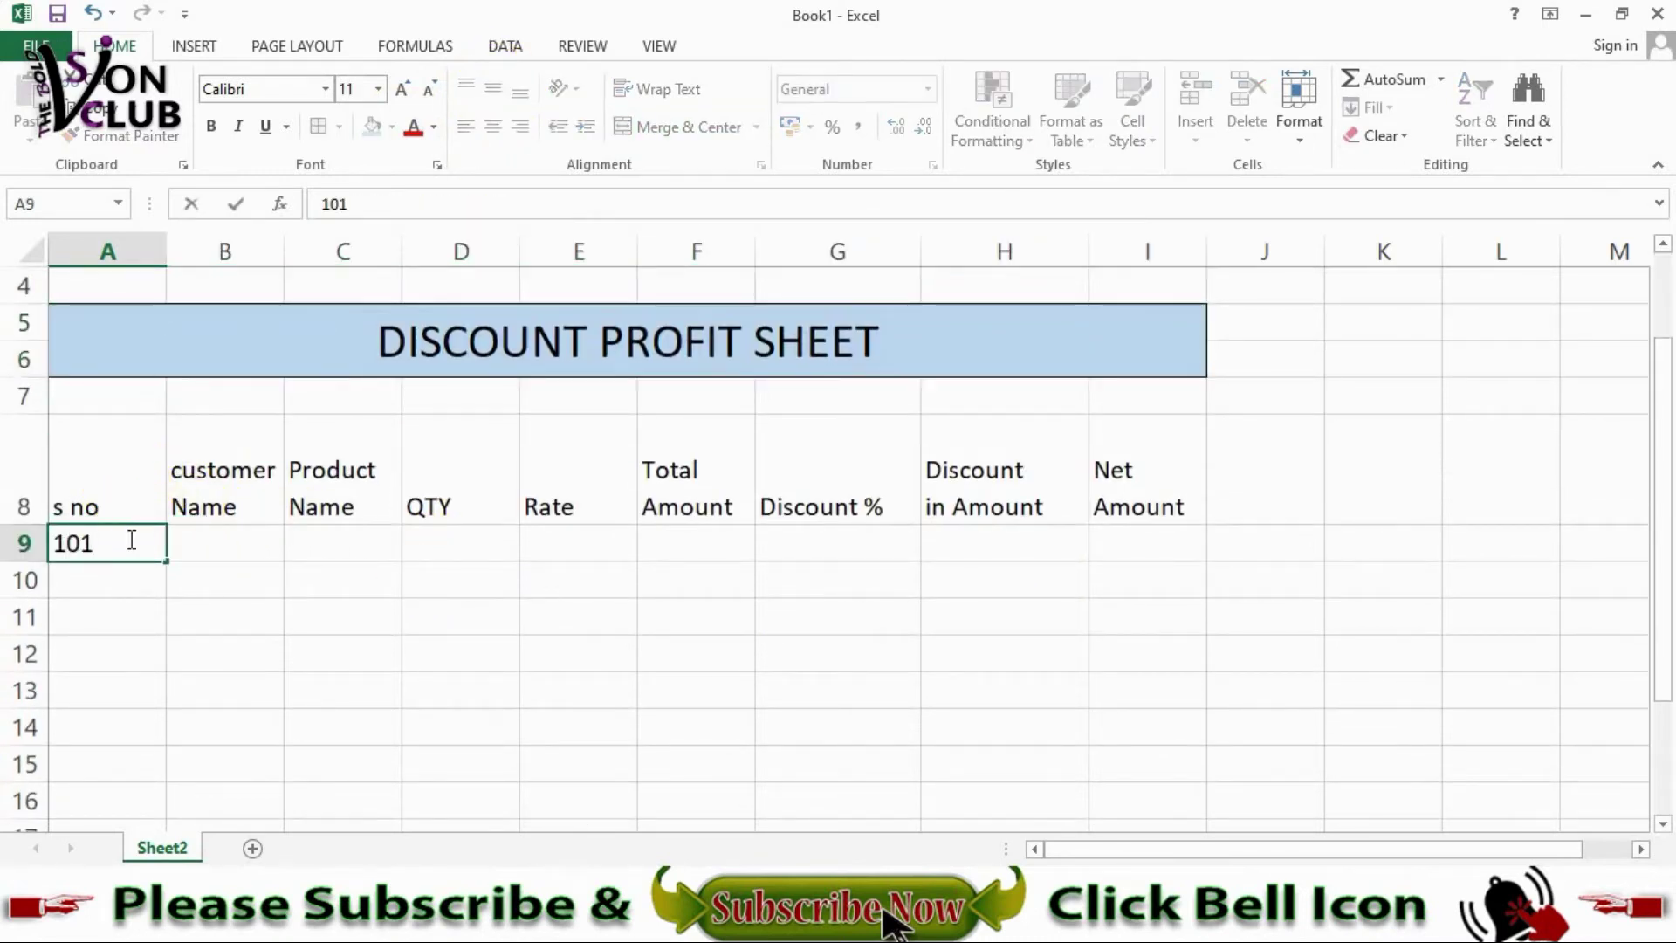
pyautogui.click(195, 567)
pyautogui.click(86, 546)
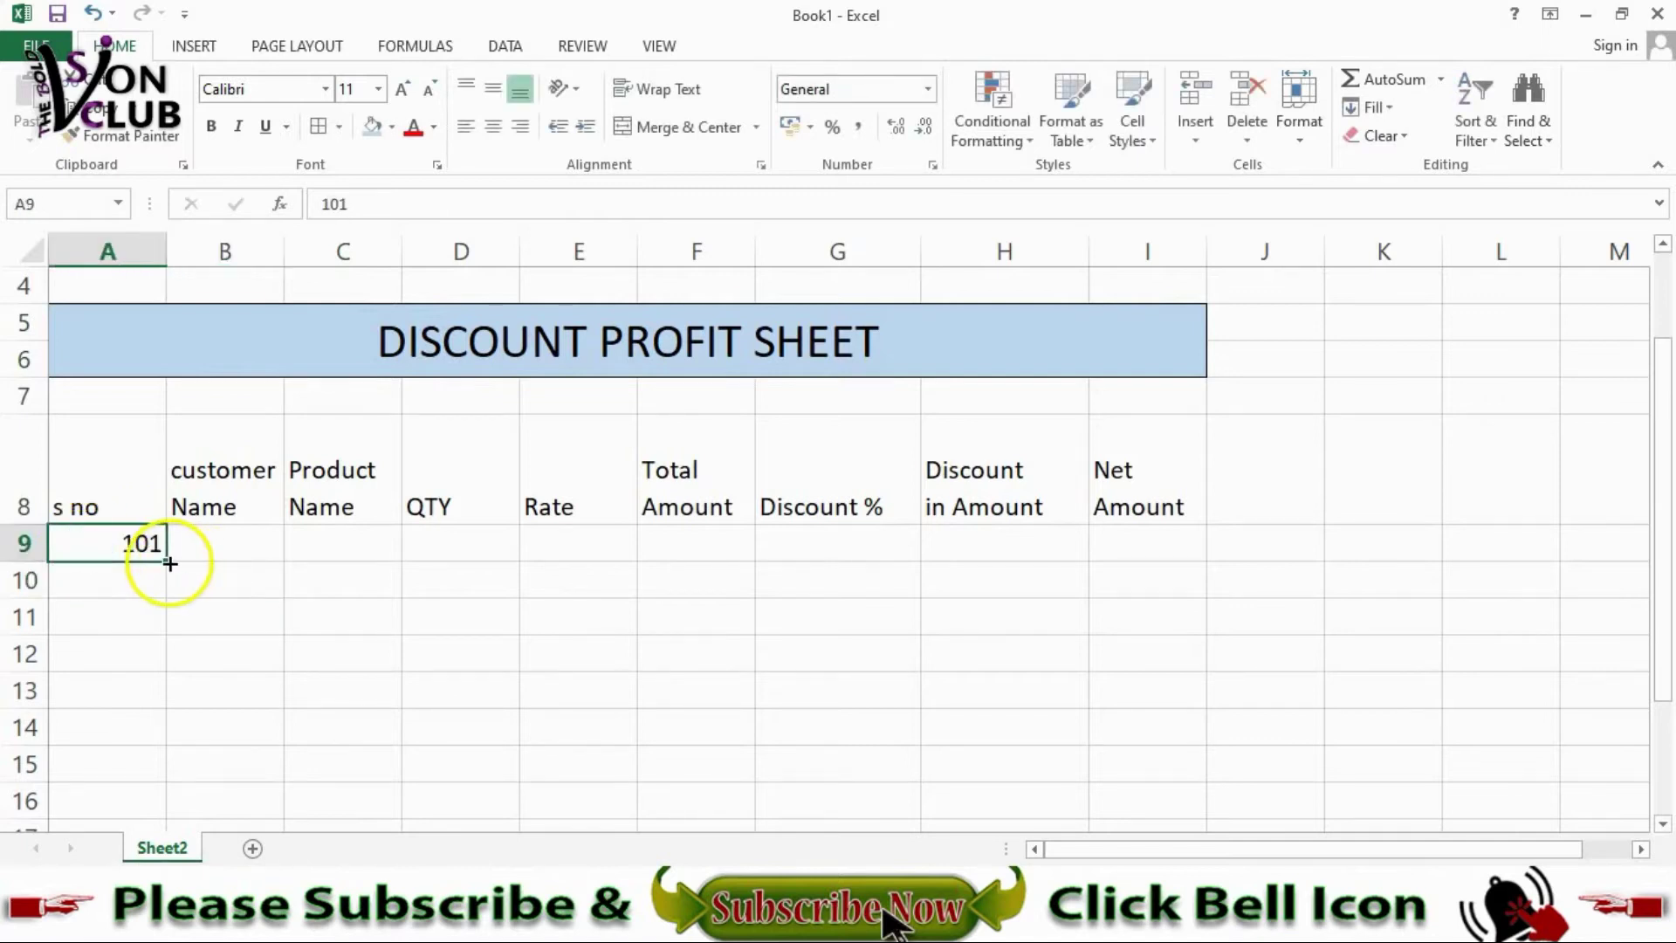
pyautogui.moveTo(168, 563); pyautogui.dragTo(171, 698)
# Step: Centre the table A8:I13 horizontally and vertically and give it all borders
pyautogui.moveTo(93, 495); pyautogui.dragTo(1133, 687)
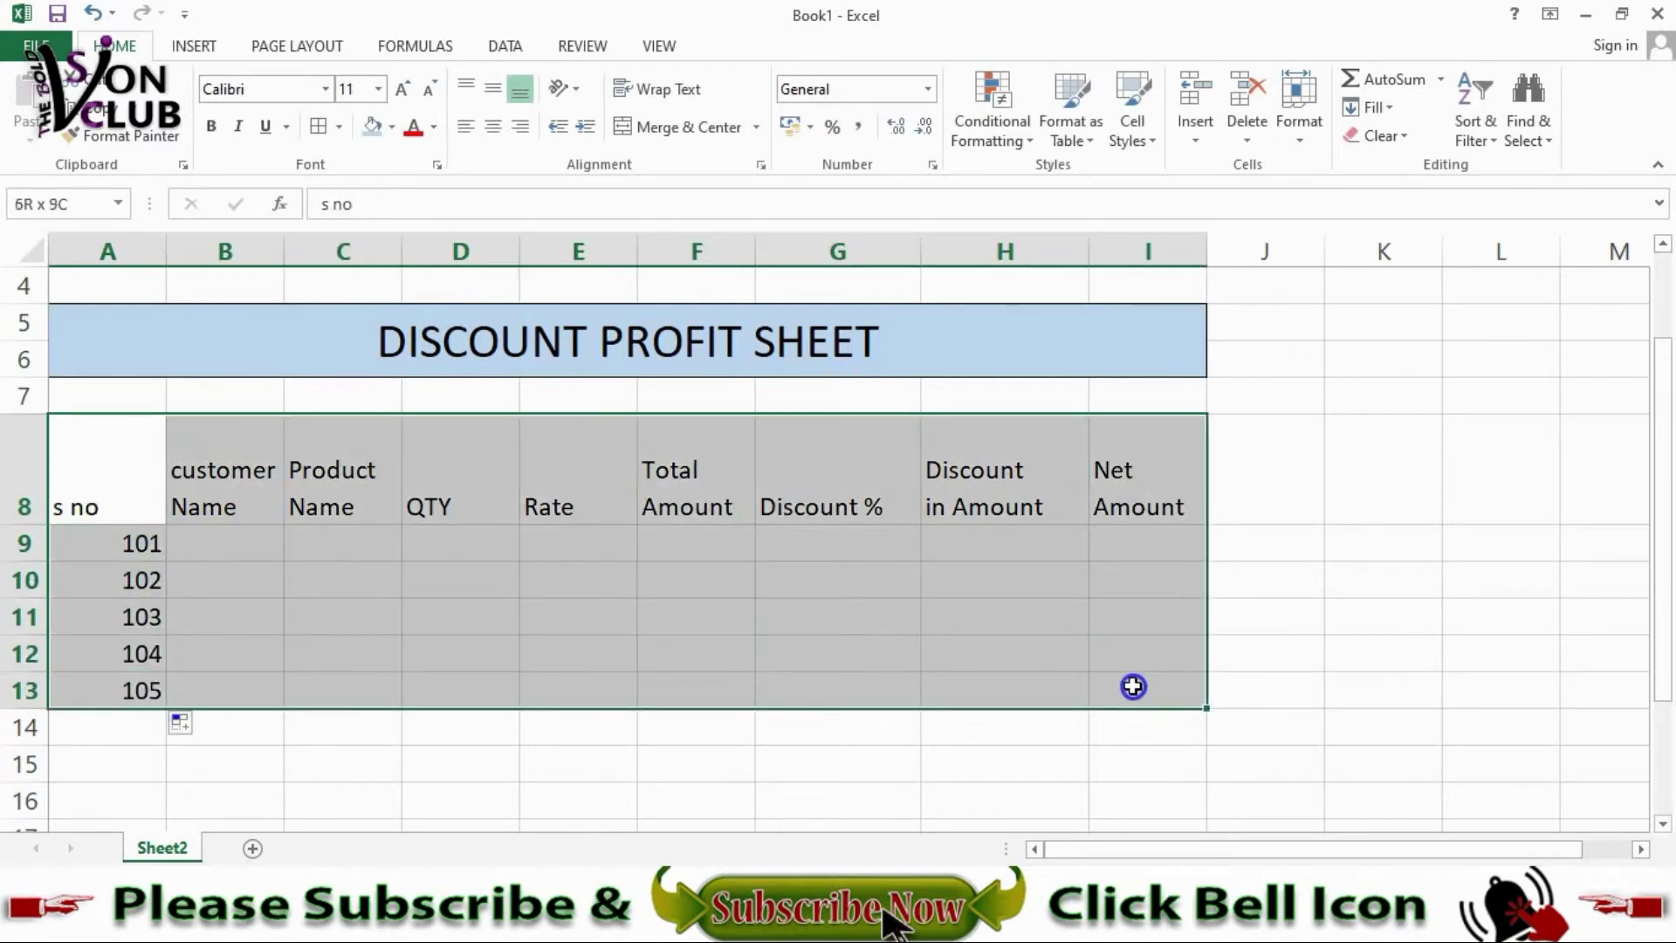
pyautogui.click(491, 129)
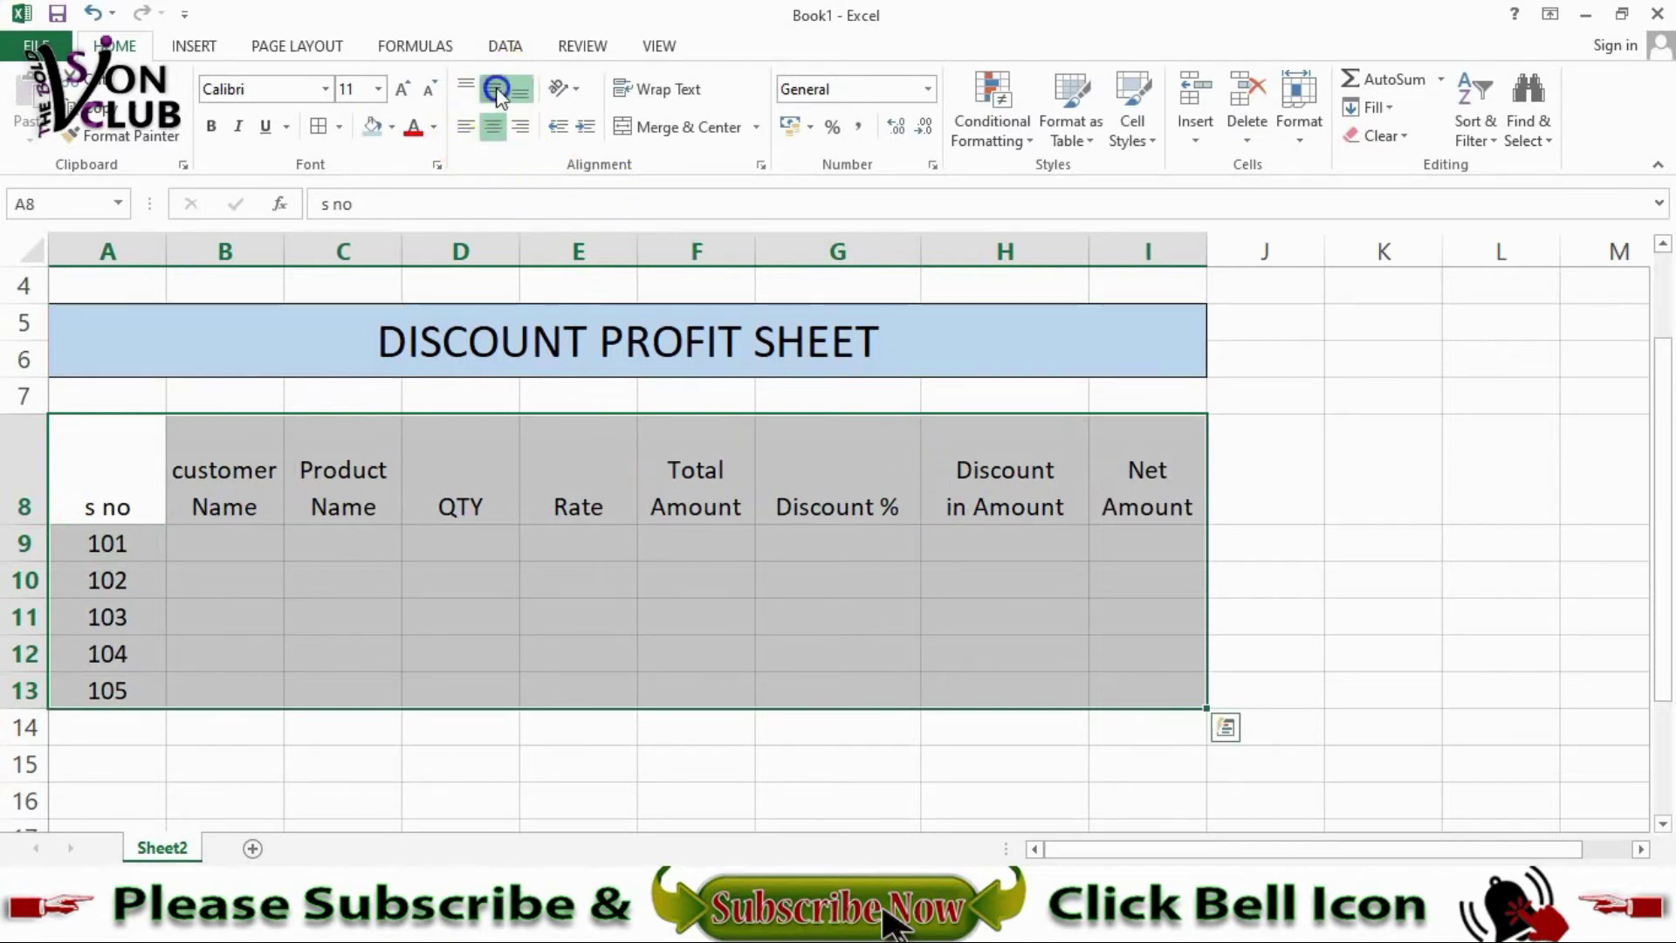
pyautogui.click(493, 88)
pyautogui.click(320, 127)
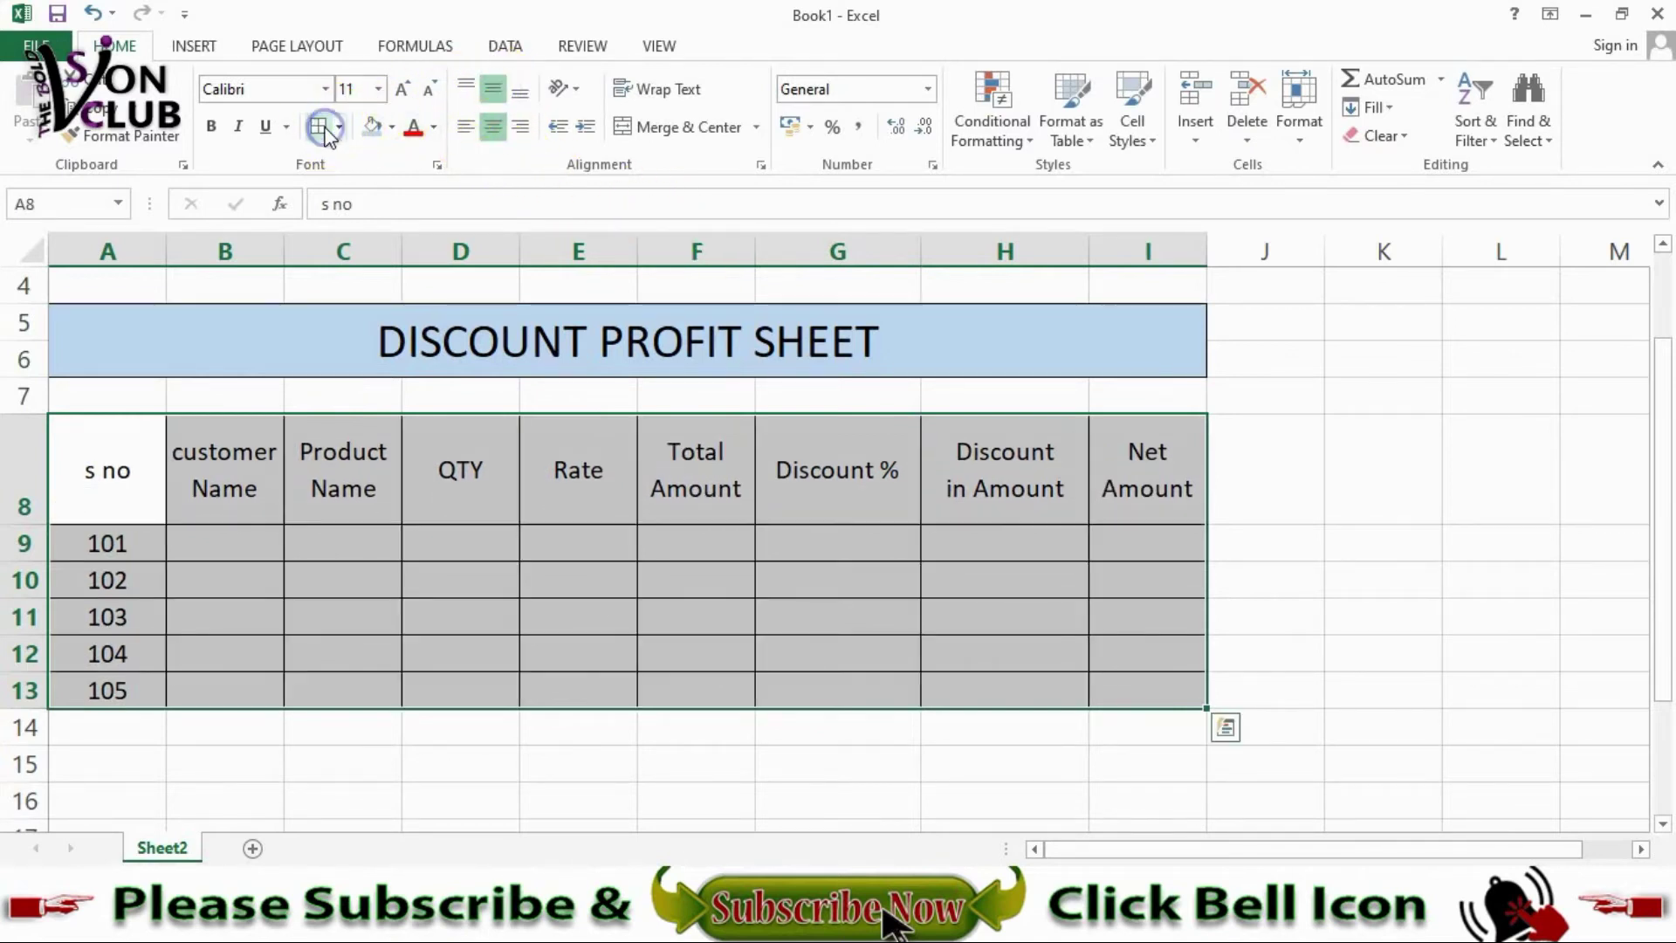
pyautogui.click(375, 621)
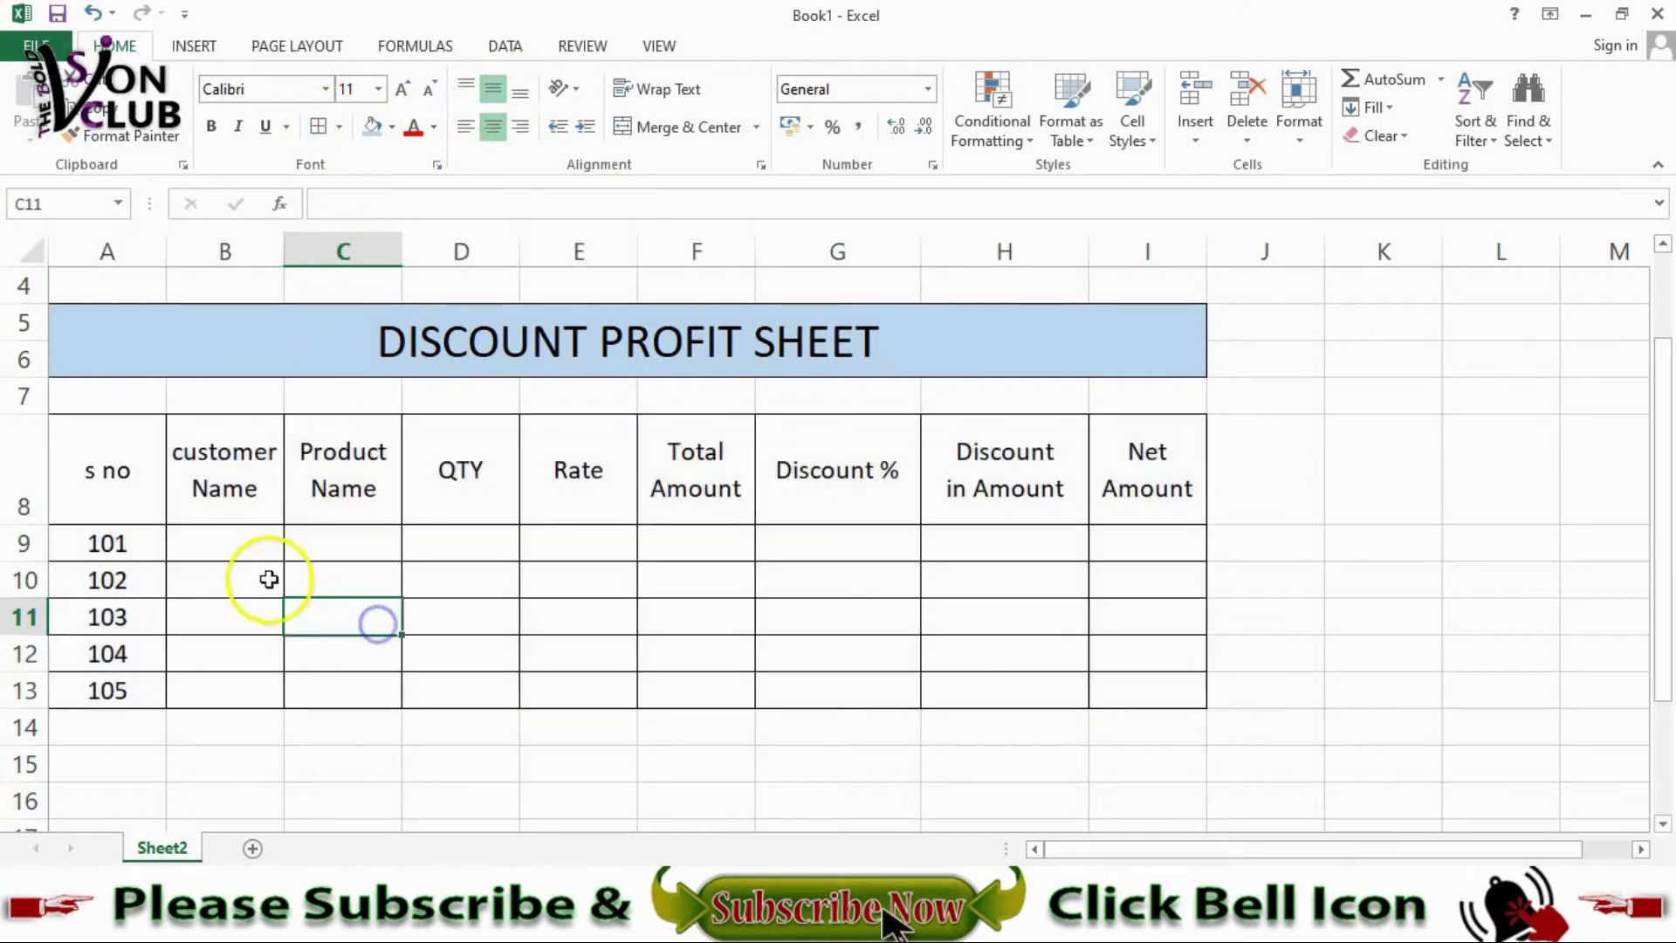
# Step: Enter the five customer names in B9 through B13, one per row
pyautogui.click(234, 535)
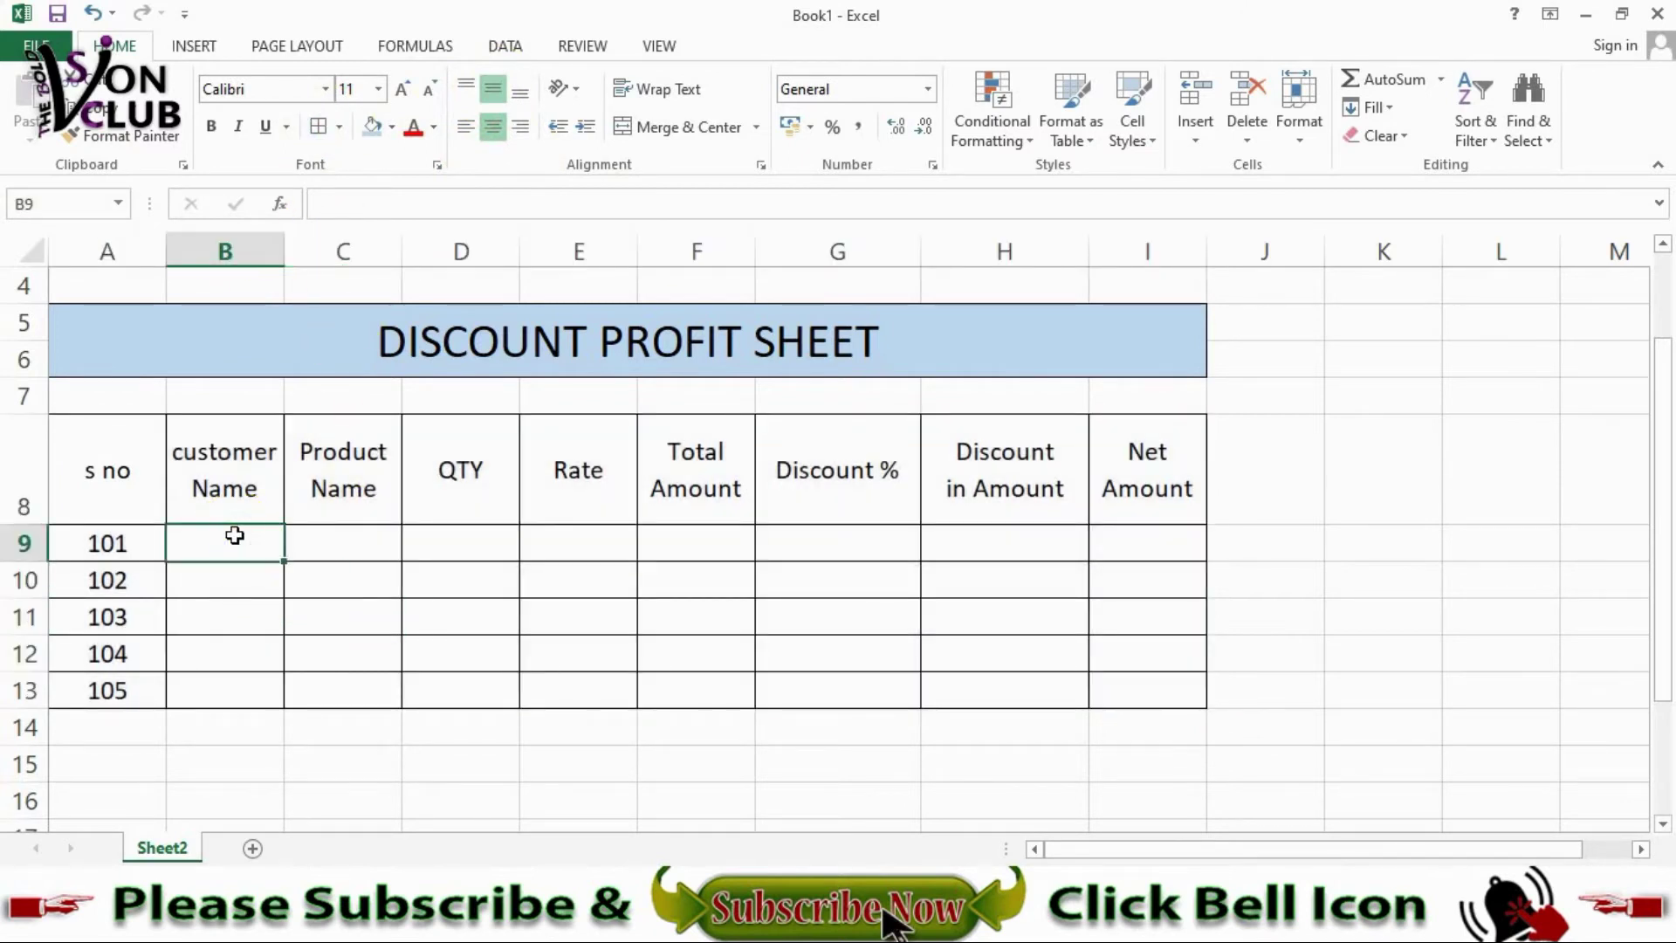
pyautogui.write('Ali')
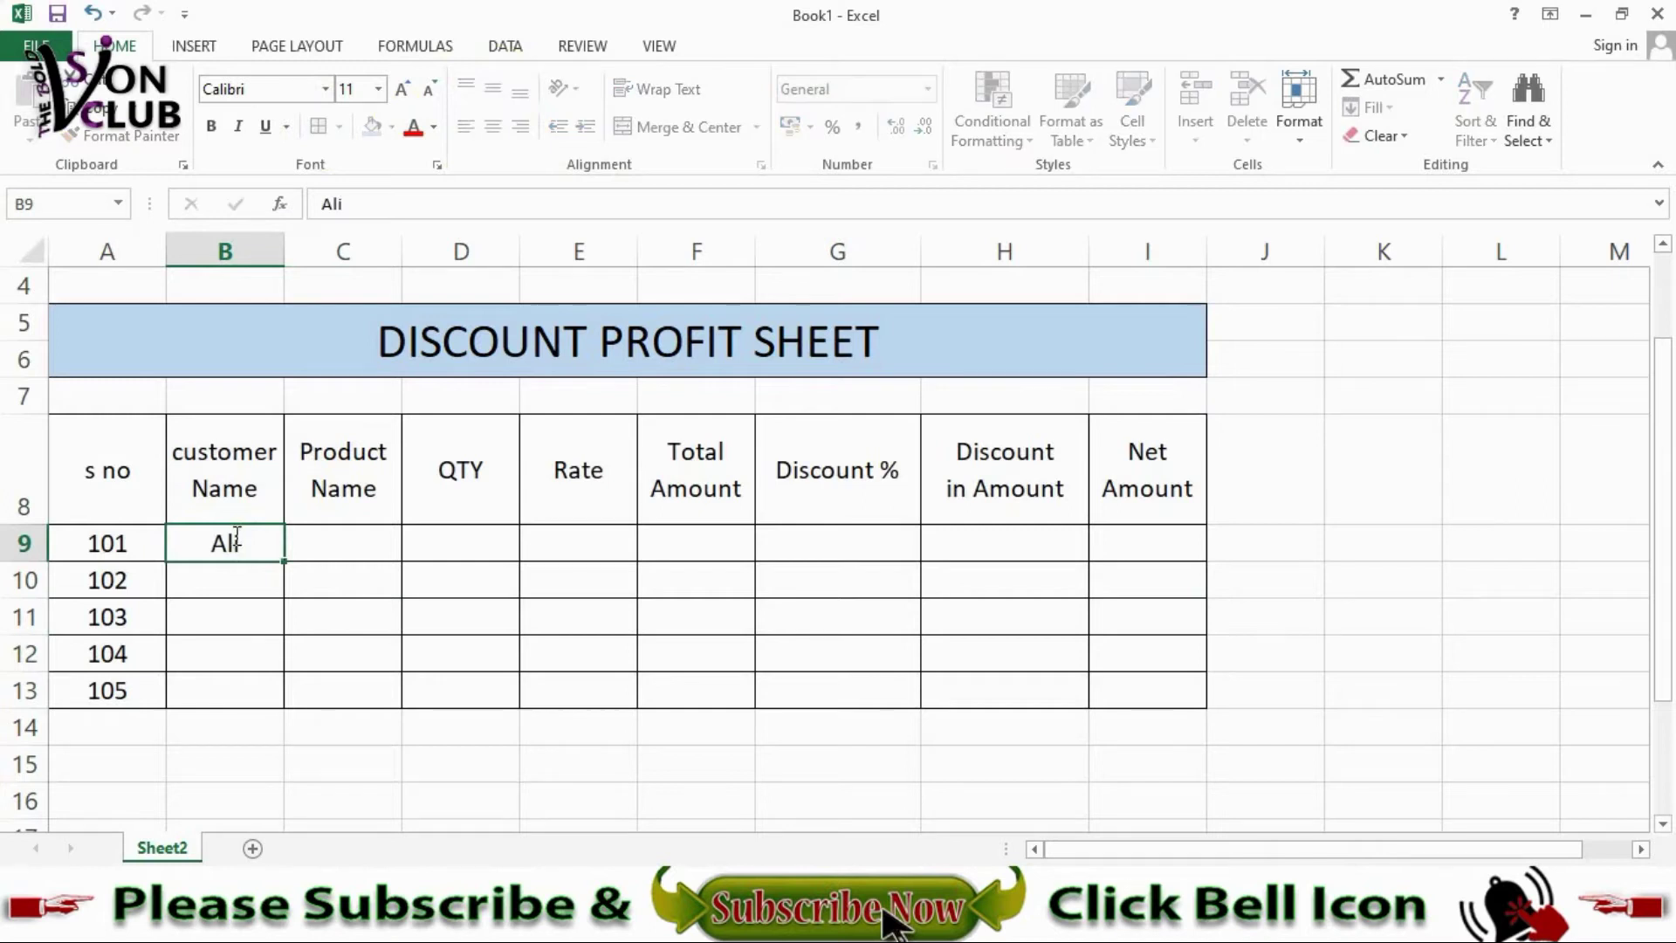
pyautogui.press('Return')
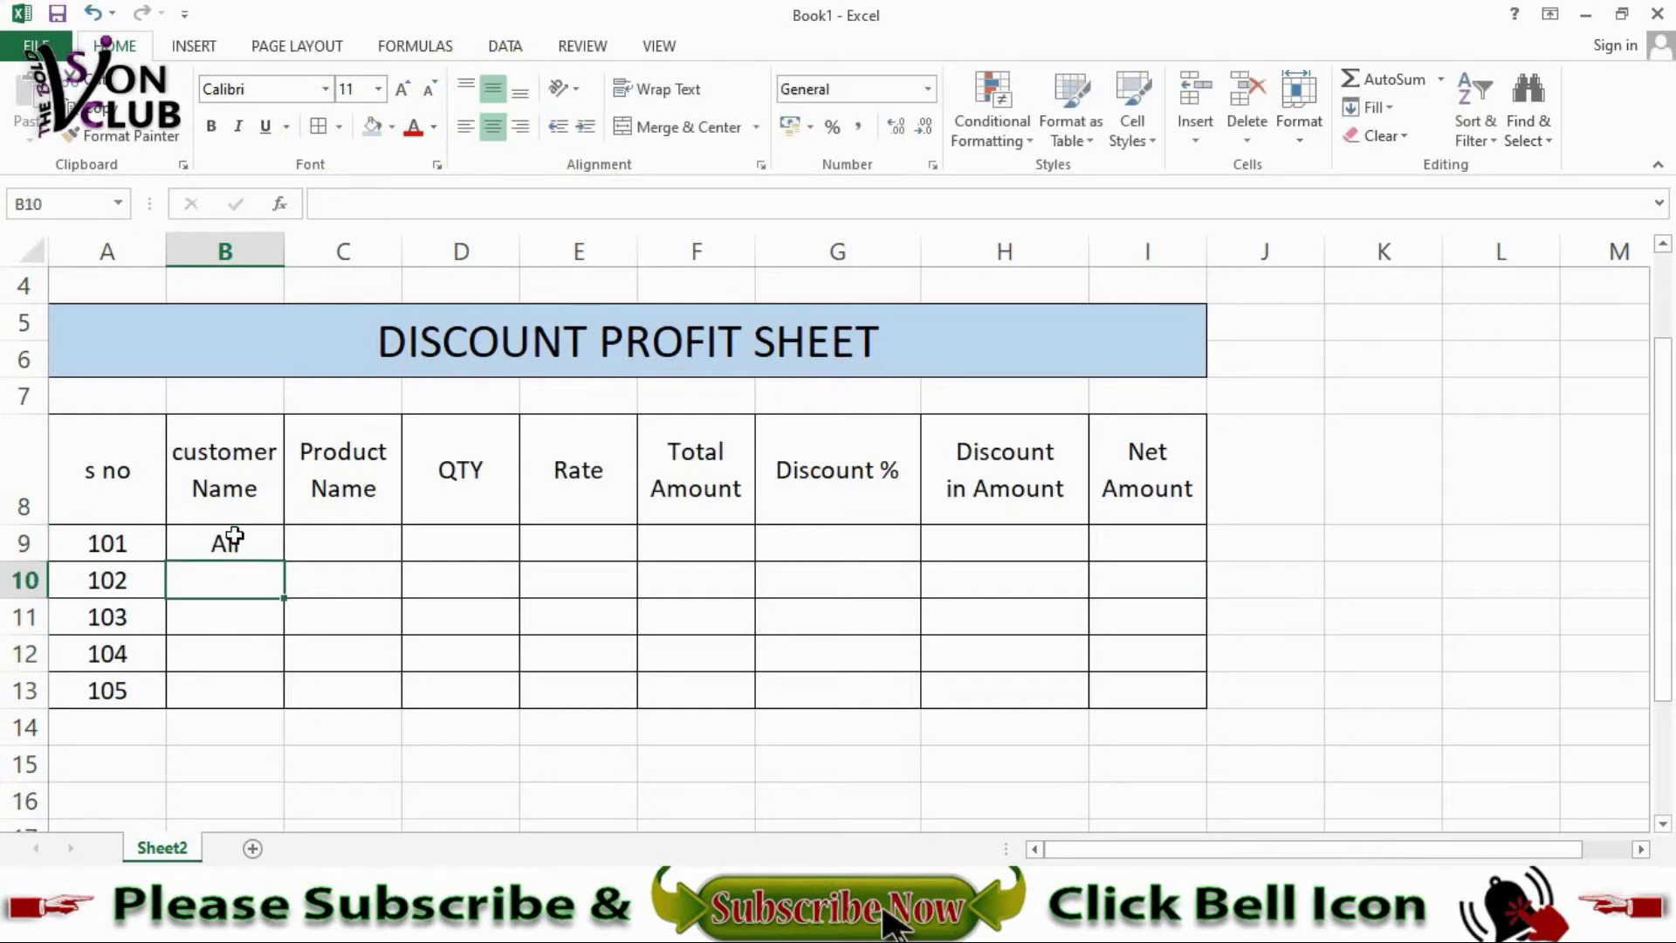
pyautogui.write('Salm')
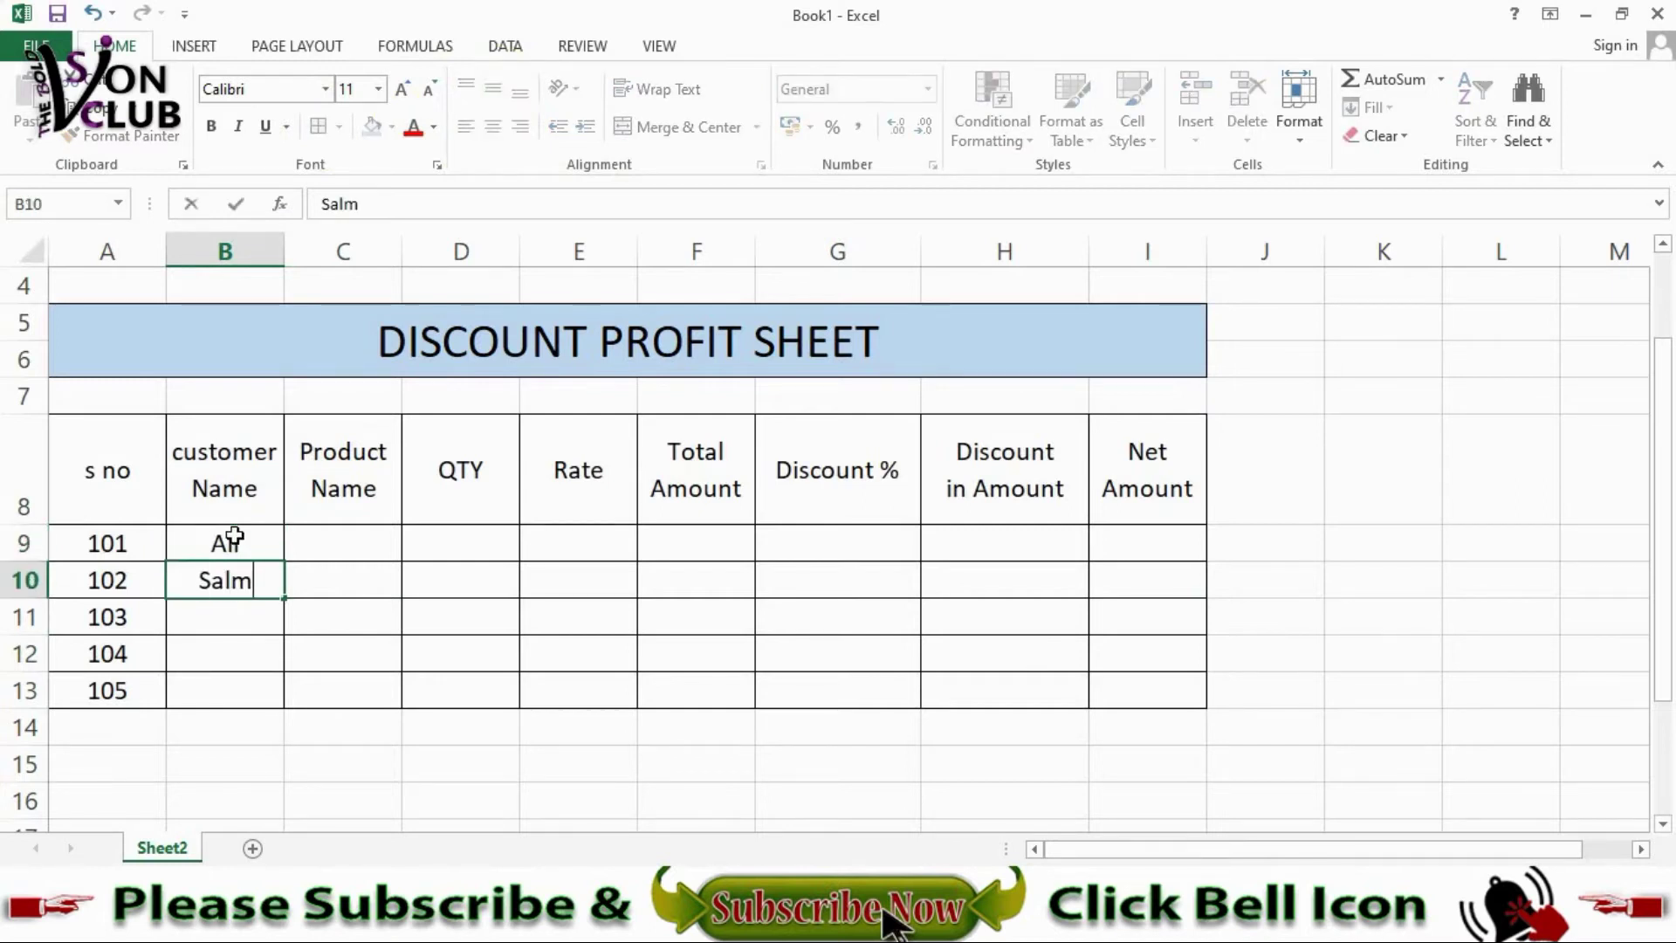
pyautogui.write('an')
pyautogui.press('Return')
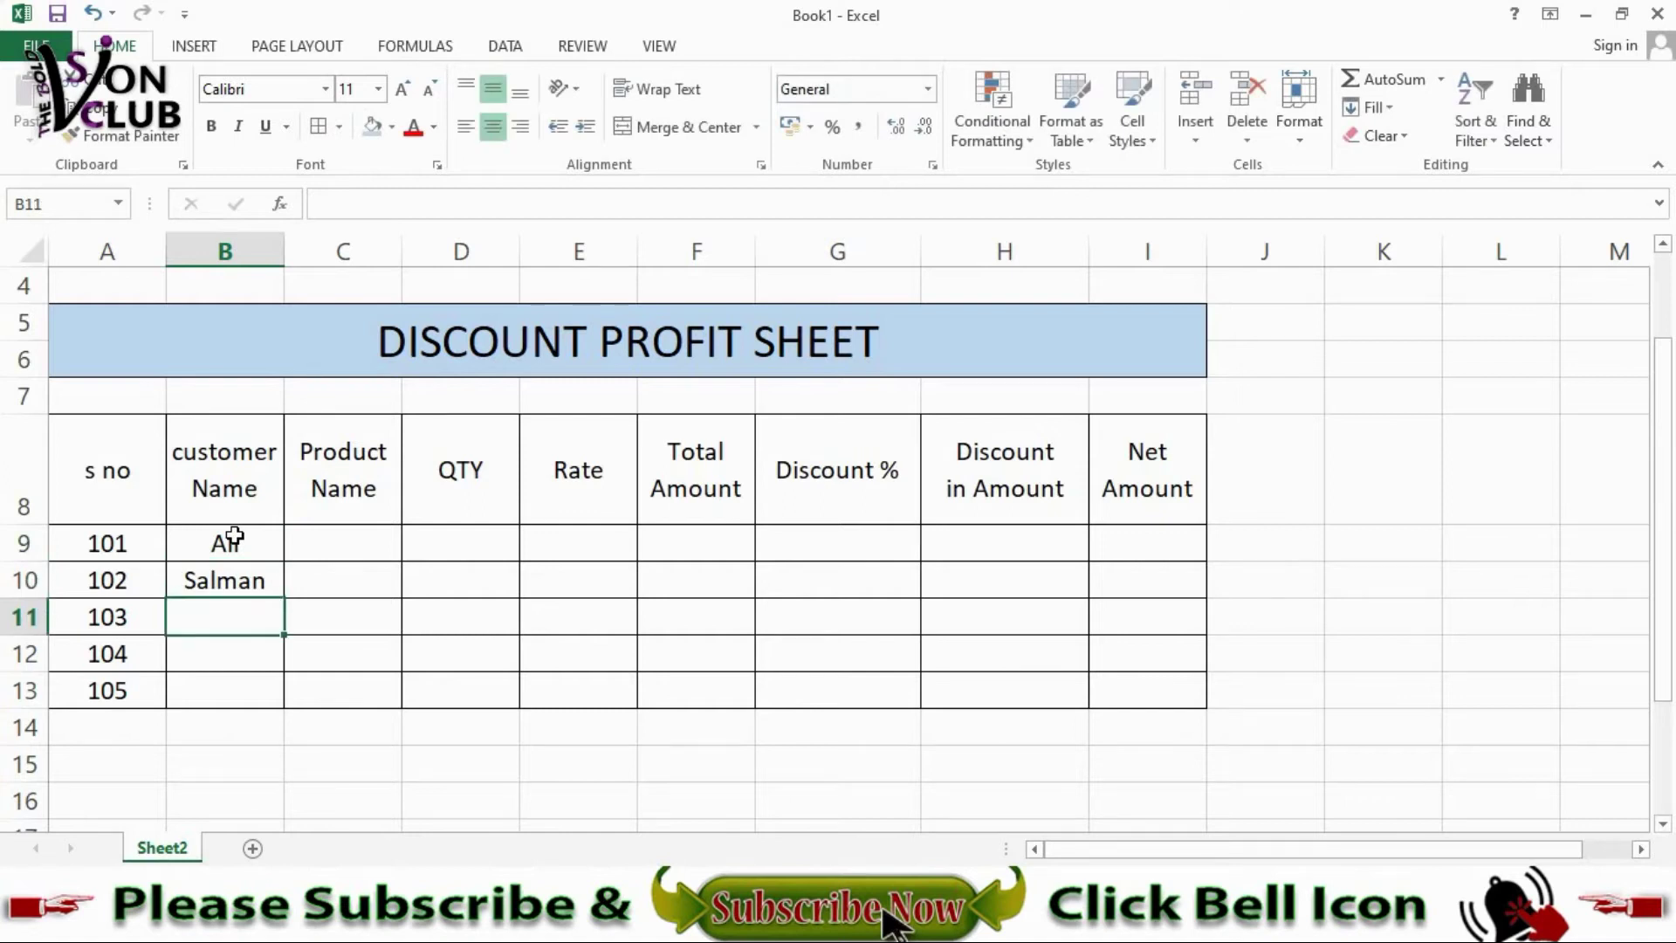
pyautogui.write('Ahmed')
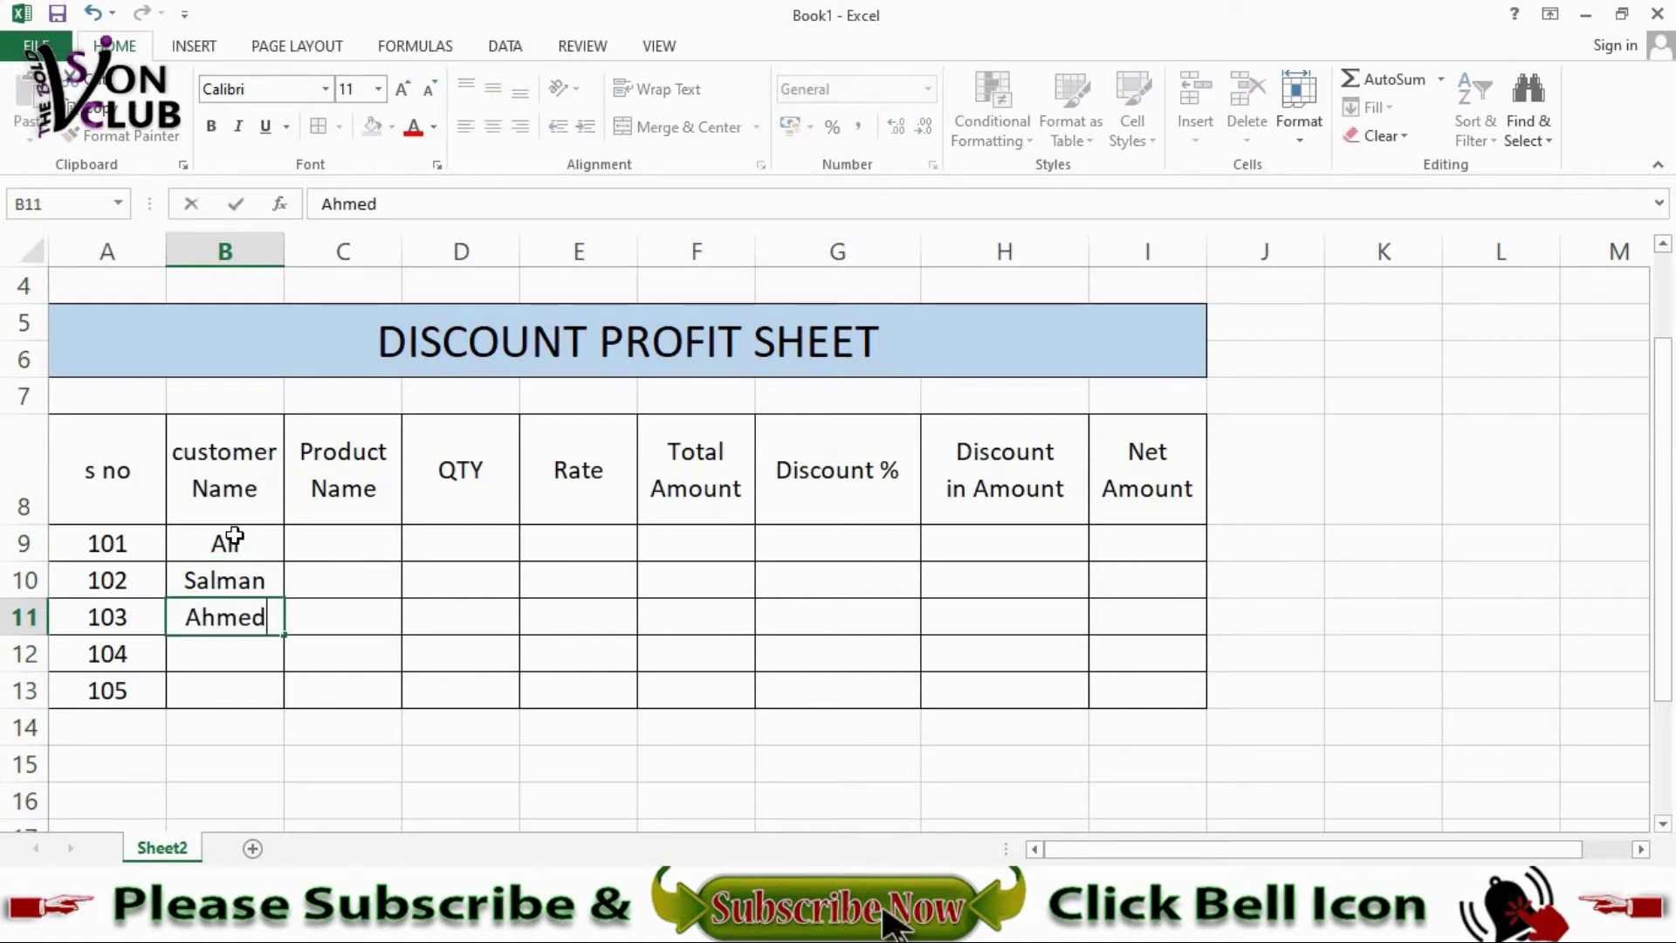
pyautogui.press('Return')
pyautogui.write('Azan')
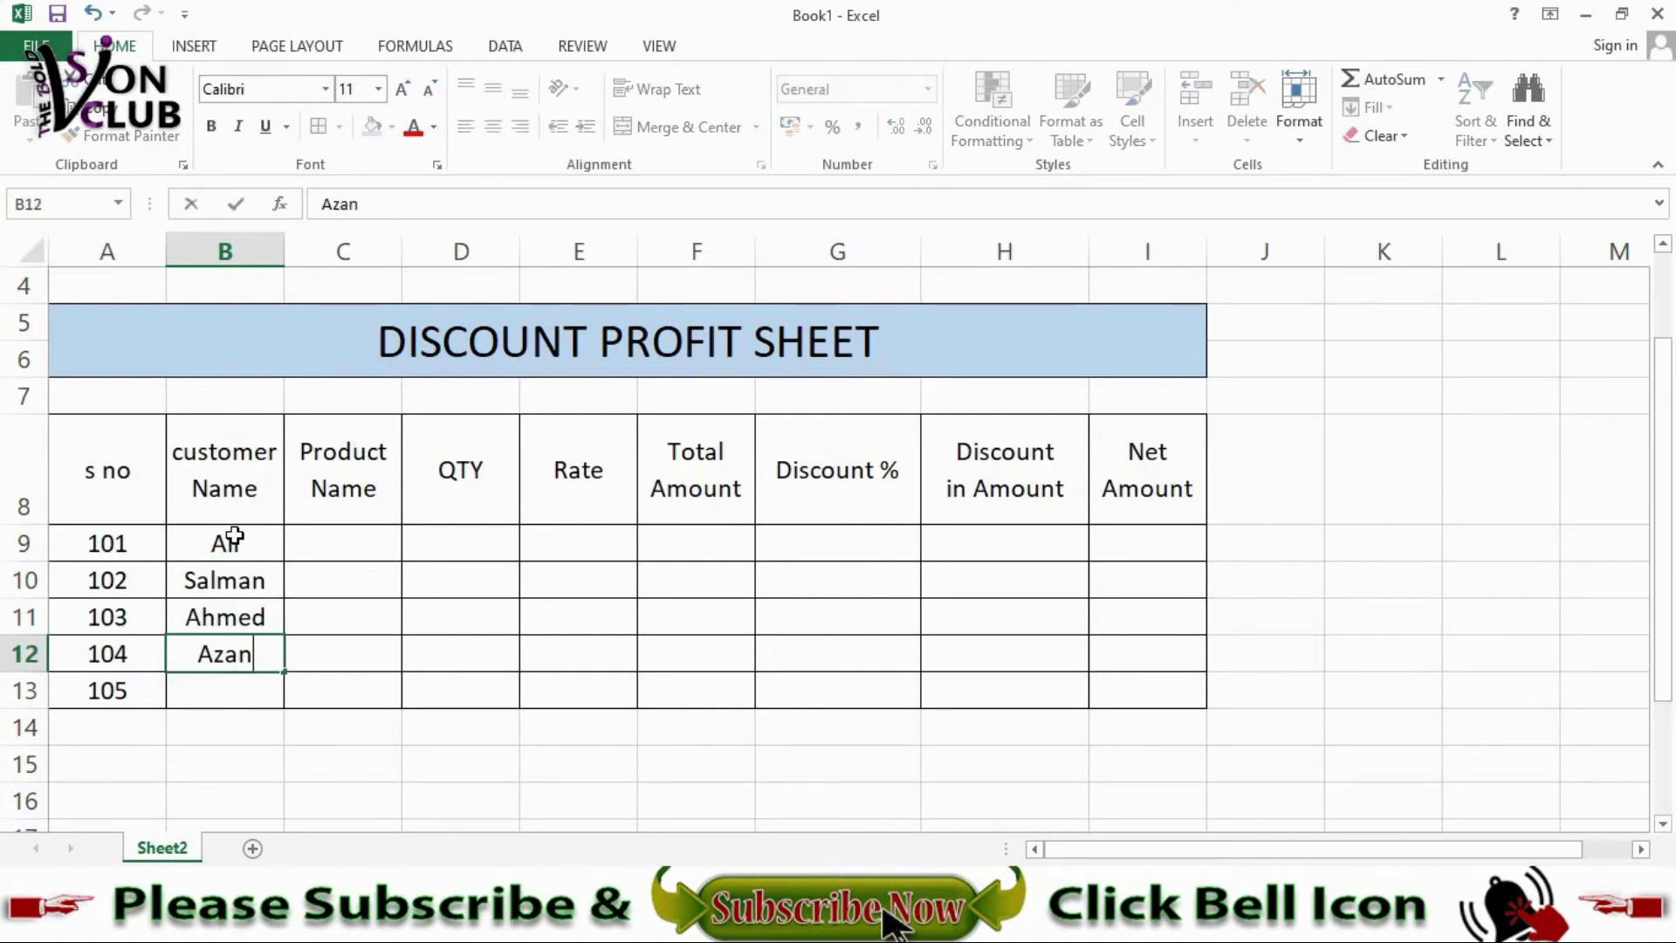
pyautogui.press('Return')
pyautogui.write('Ha')
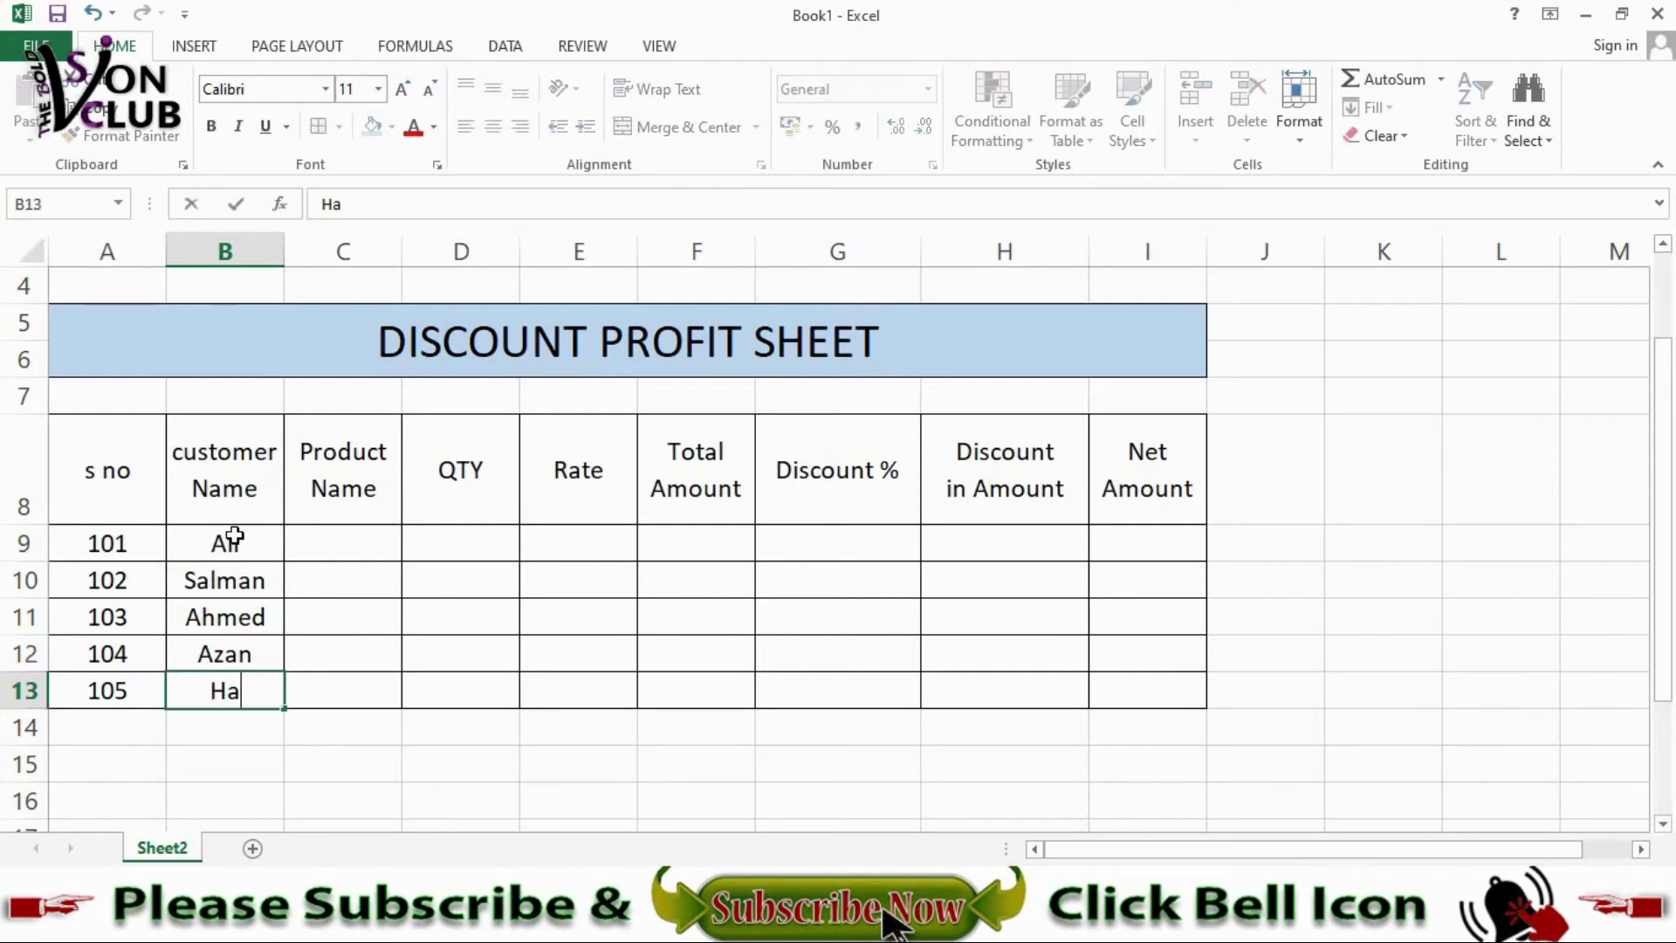
pyautogui.write('mza')
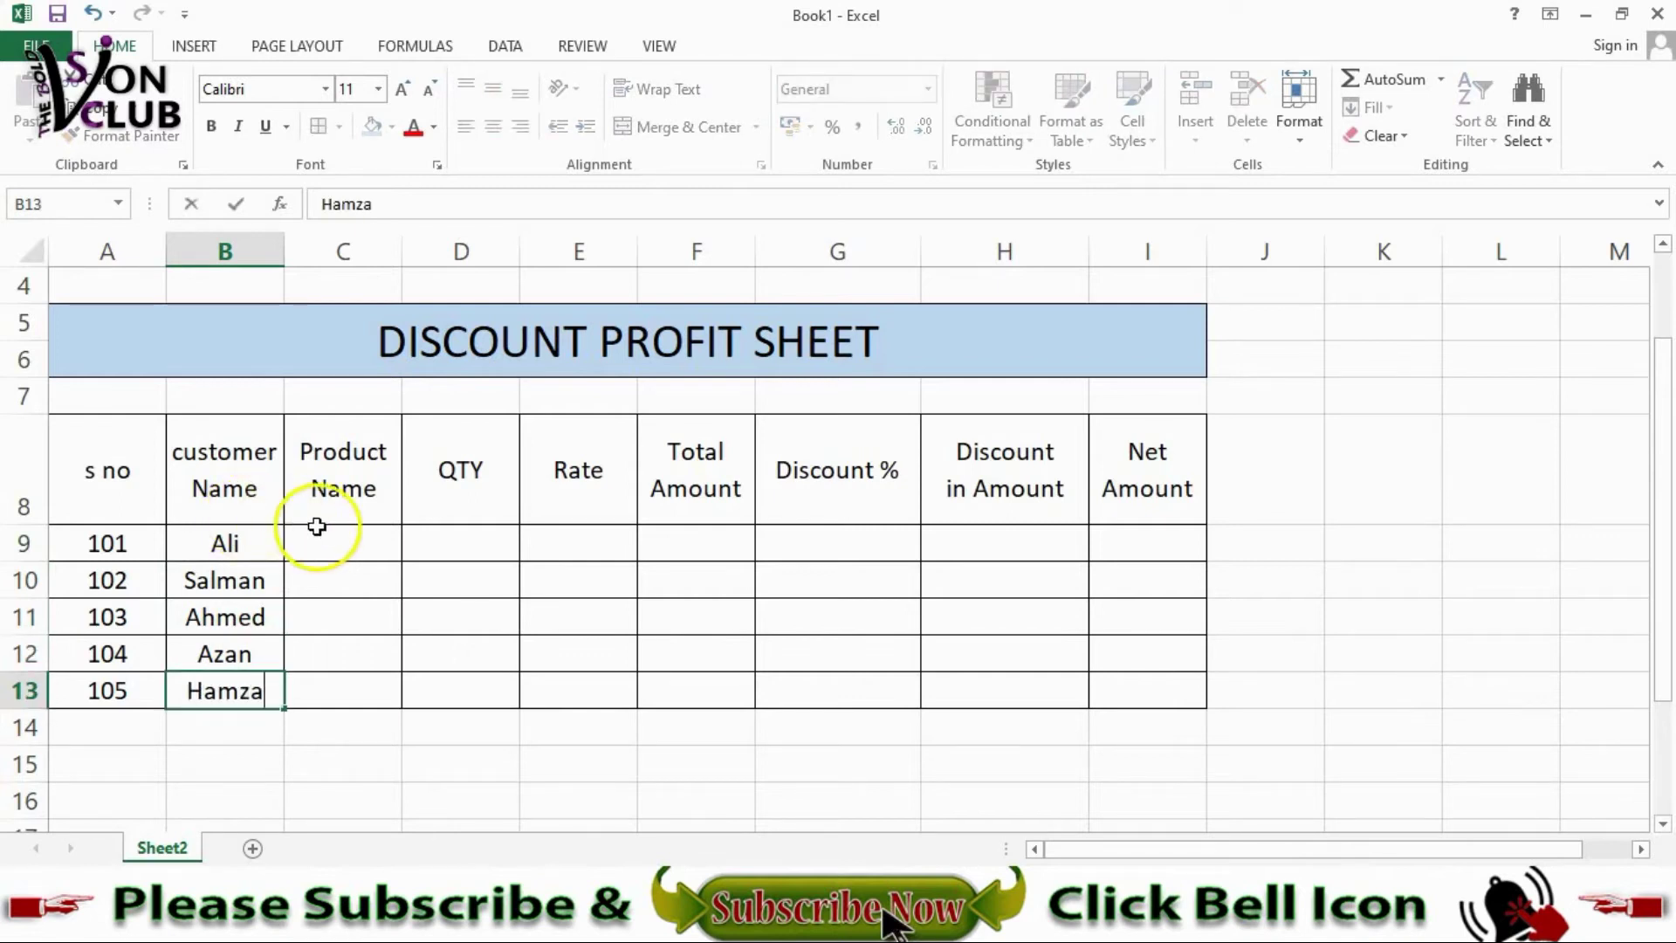
pyautogui.click(349, 540)
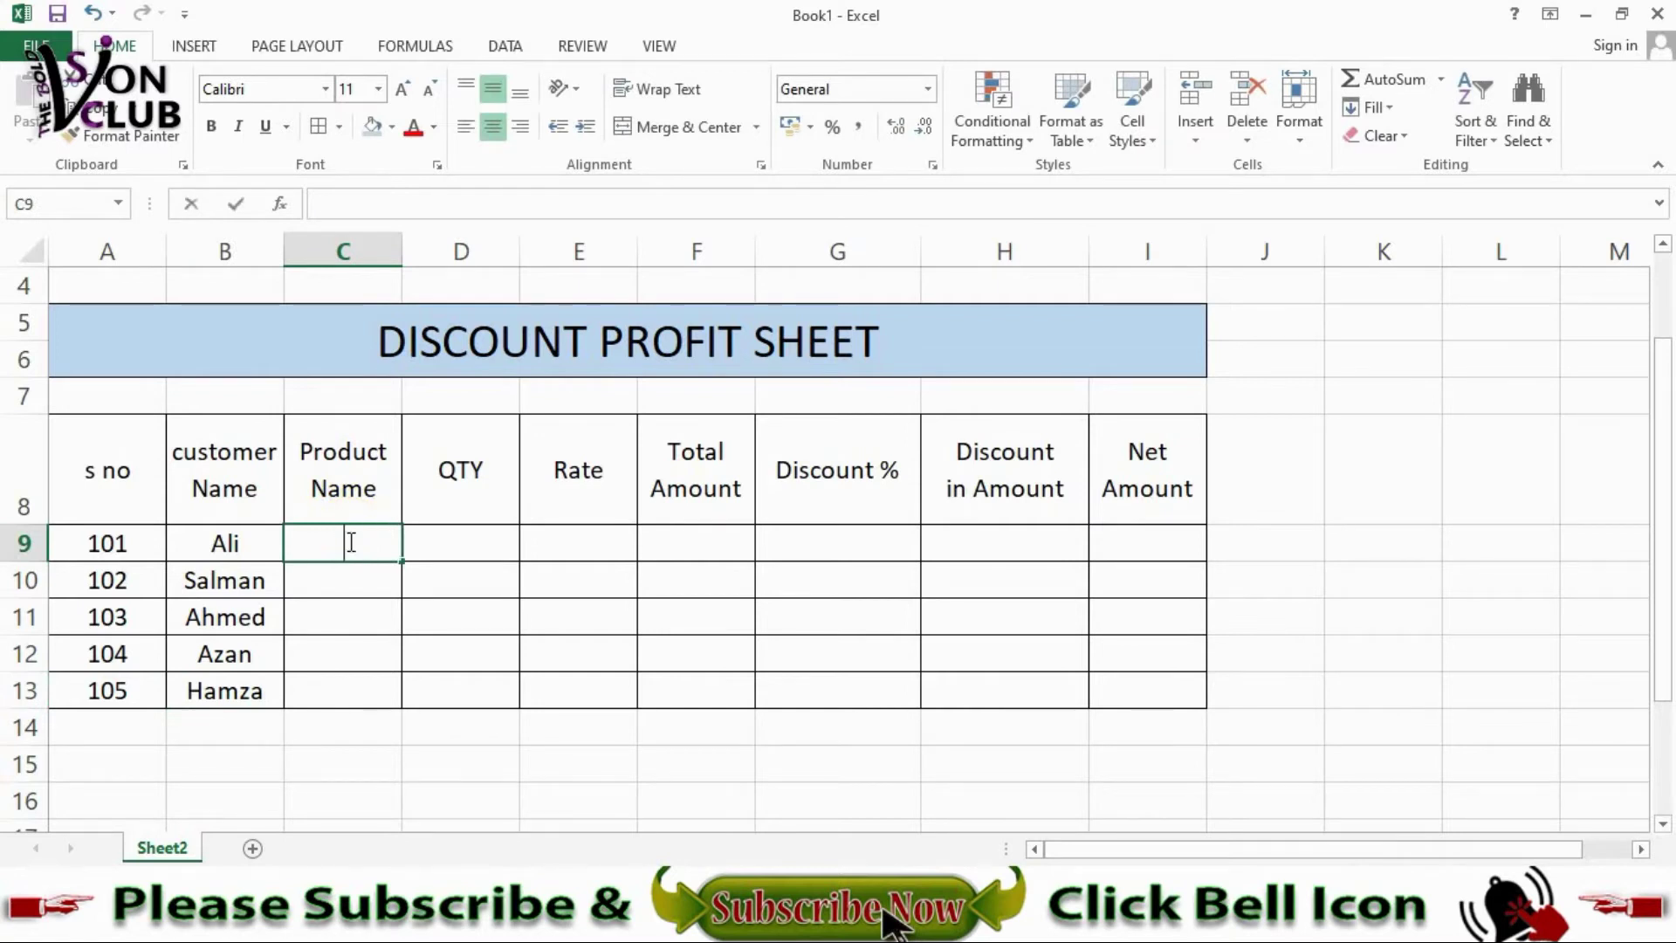
# Step: Enter Keyboard and Mouse as the products in C9 and C10
pyautogui.write('Keyboa')
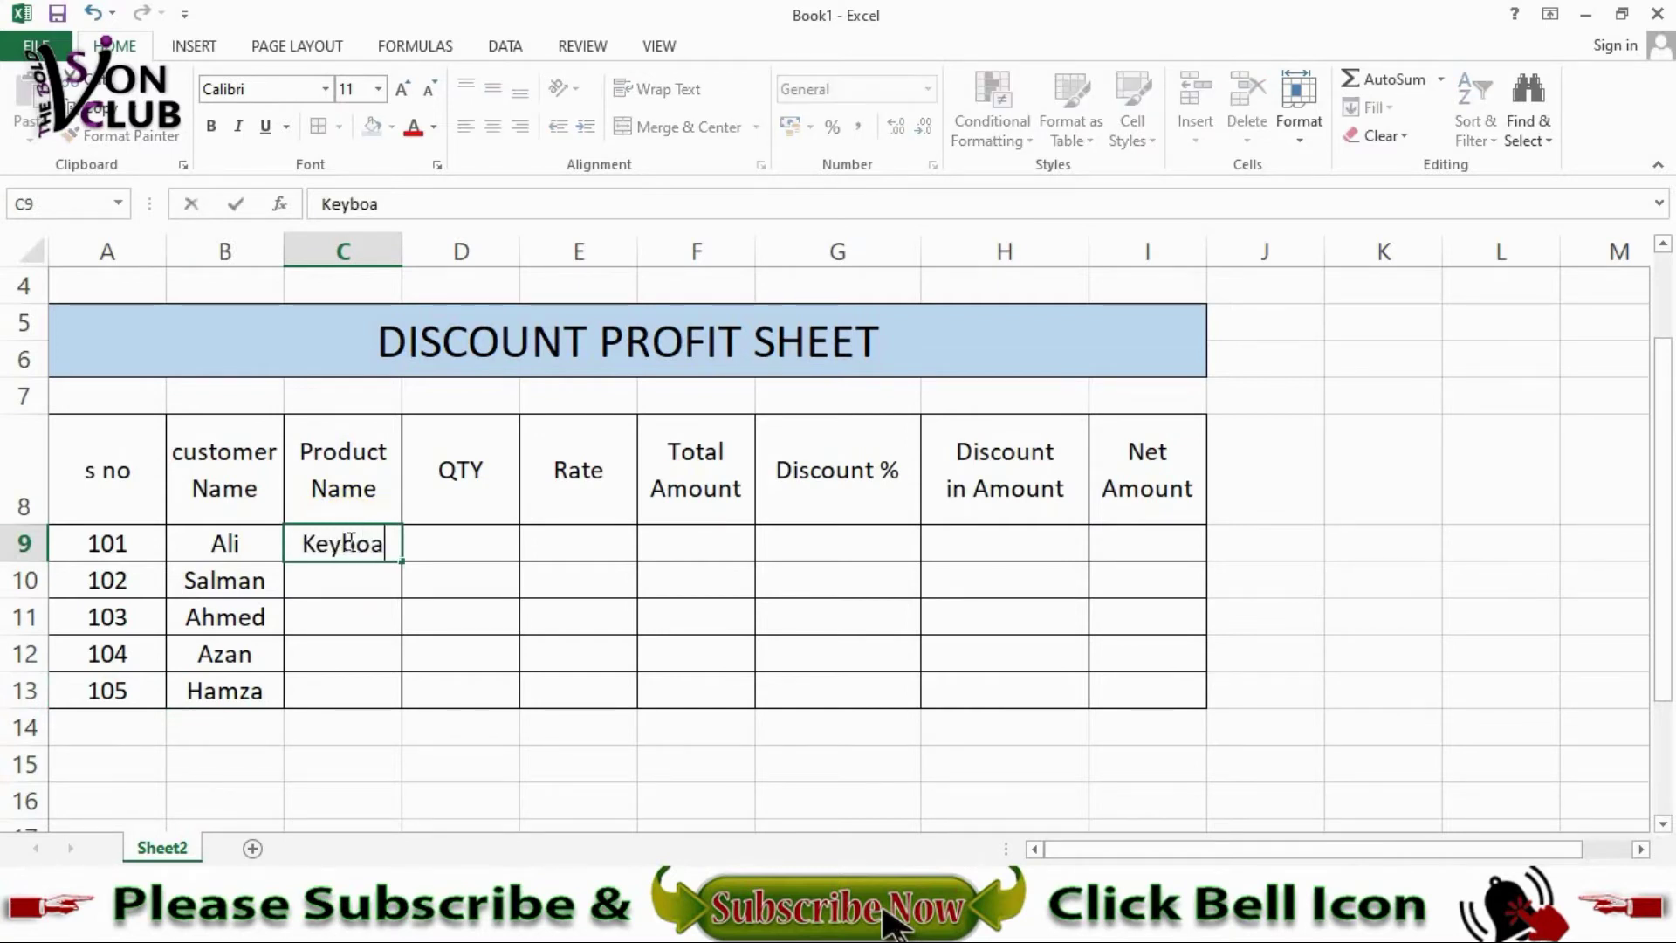
pyautogui.write('dt')
pyautogui.press('BackSpace')
pyautogui.write('d')
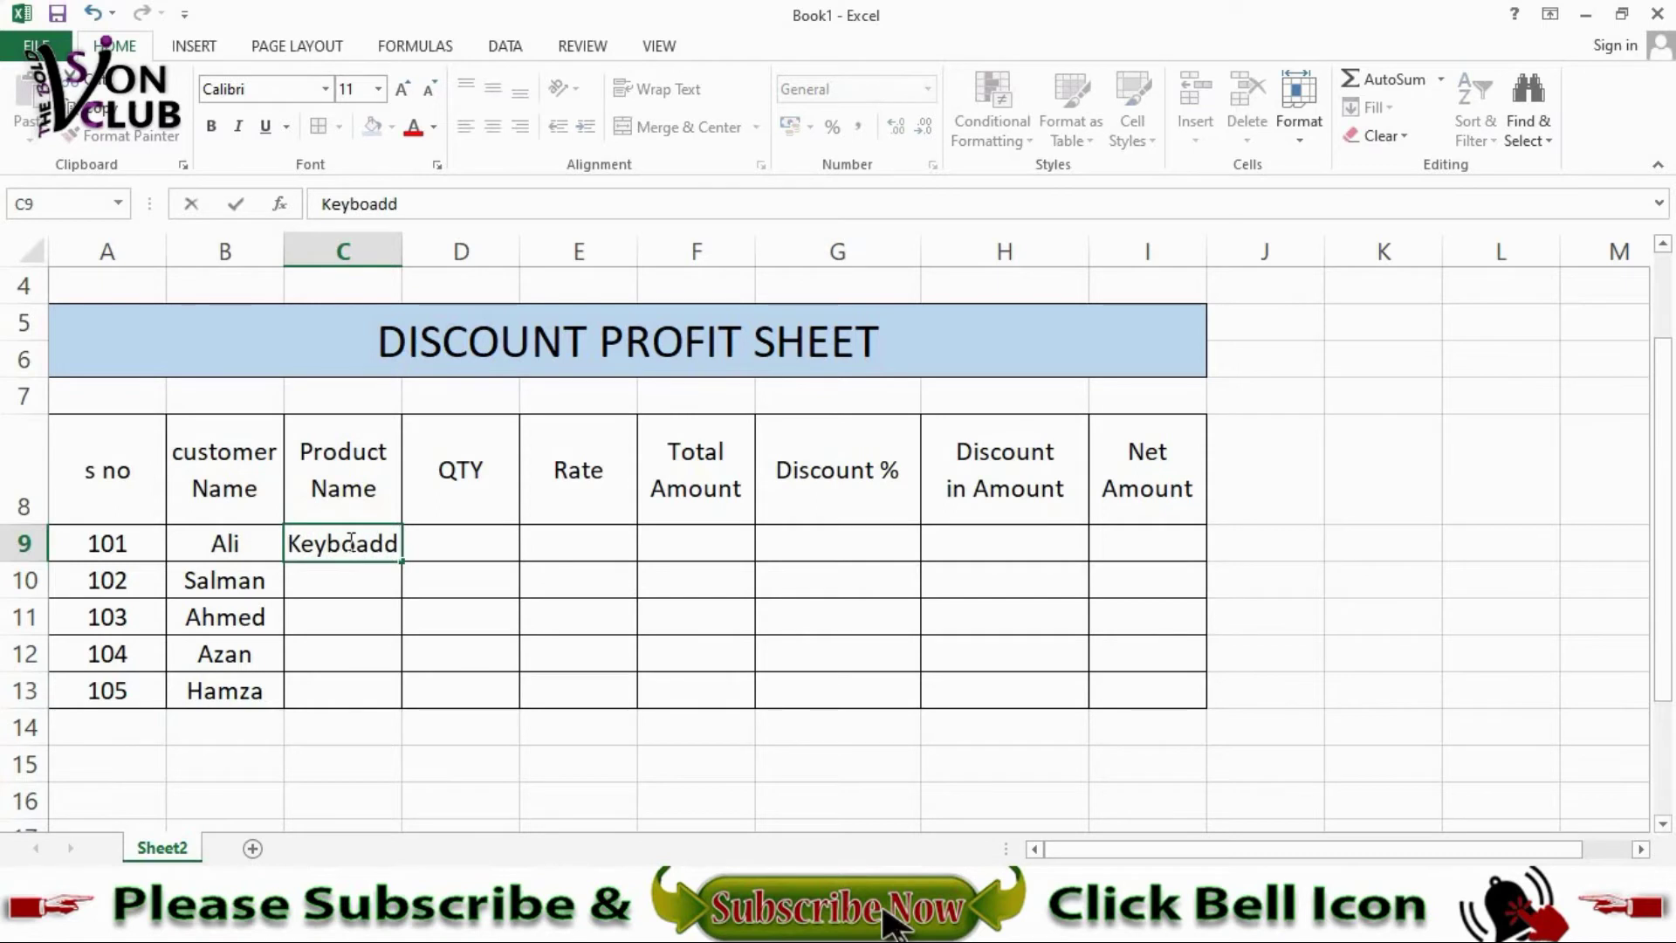
pyautogui.press('BackSpace')
pyautogui.press('BackSpace')
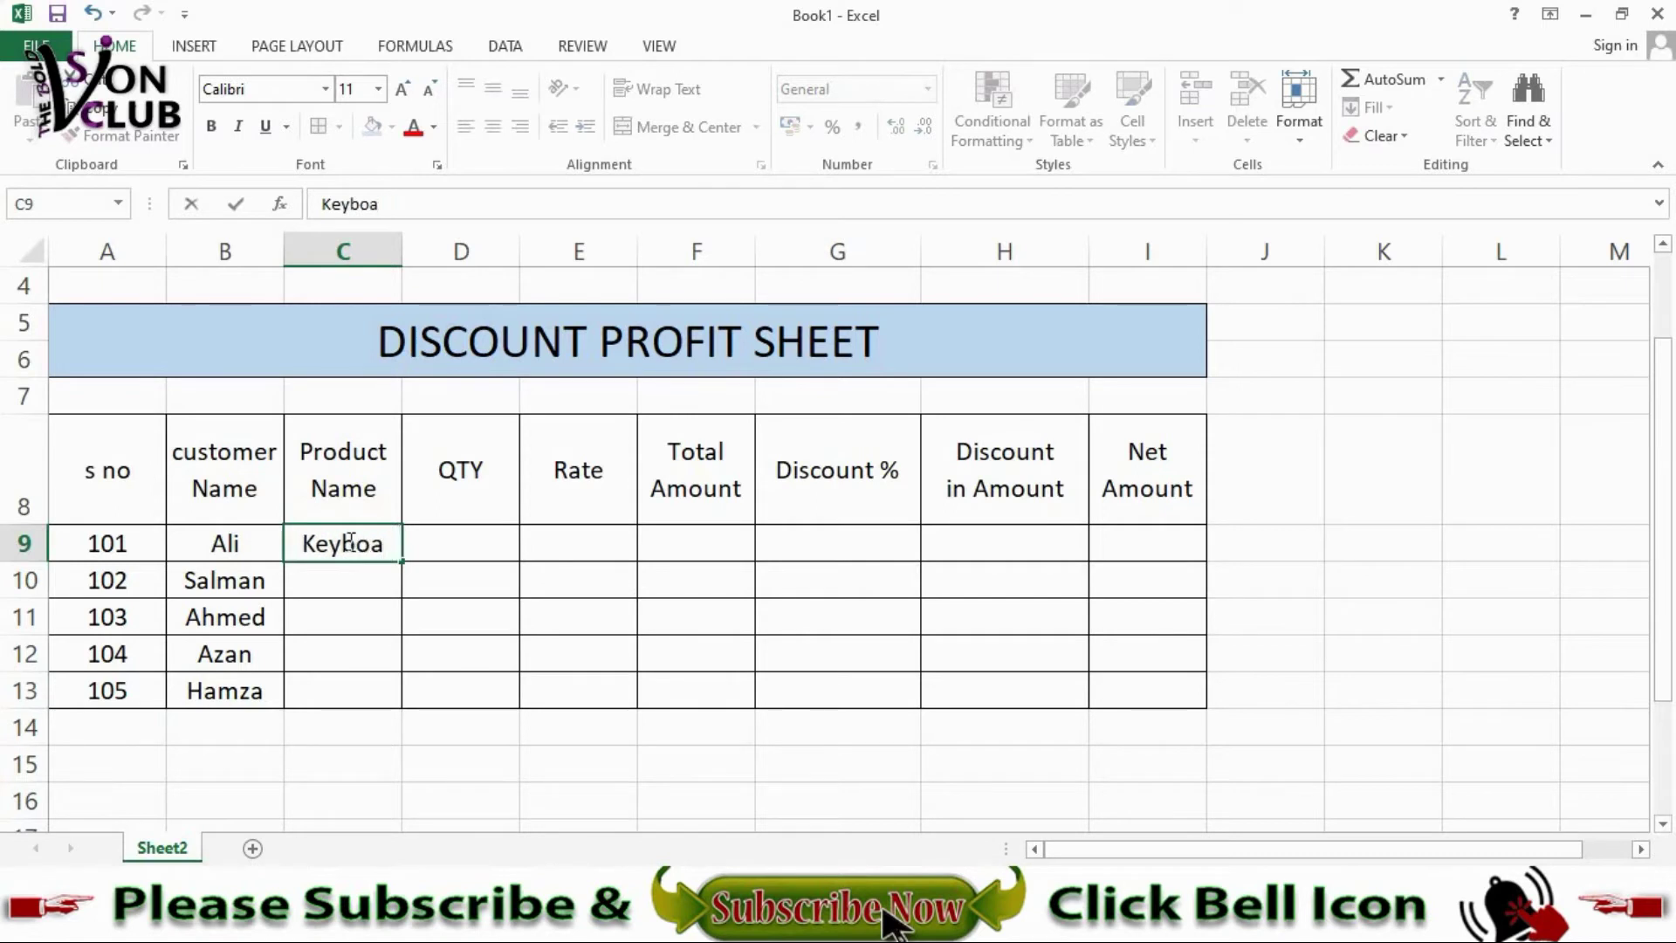
pyautogui.write('rd')
pyautogui.press('Return')
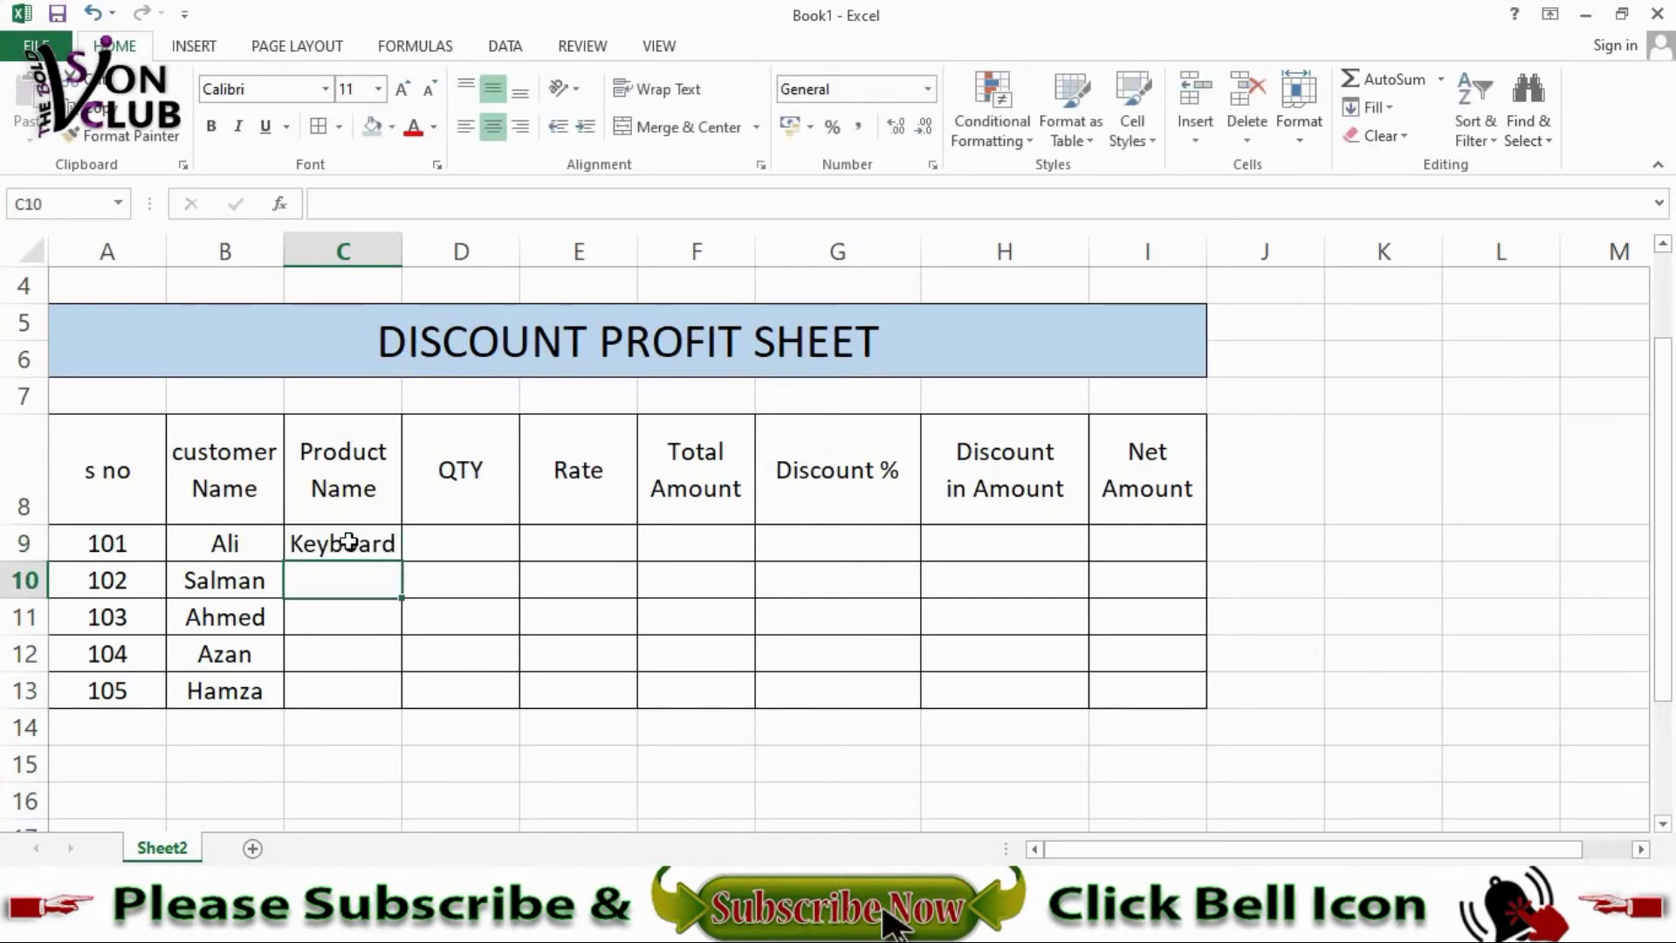
pyautogui.write('Mouse')
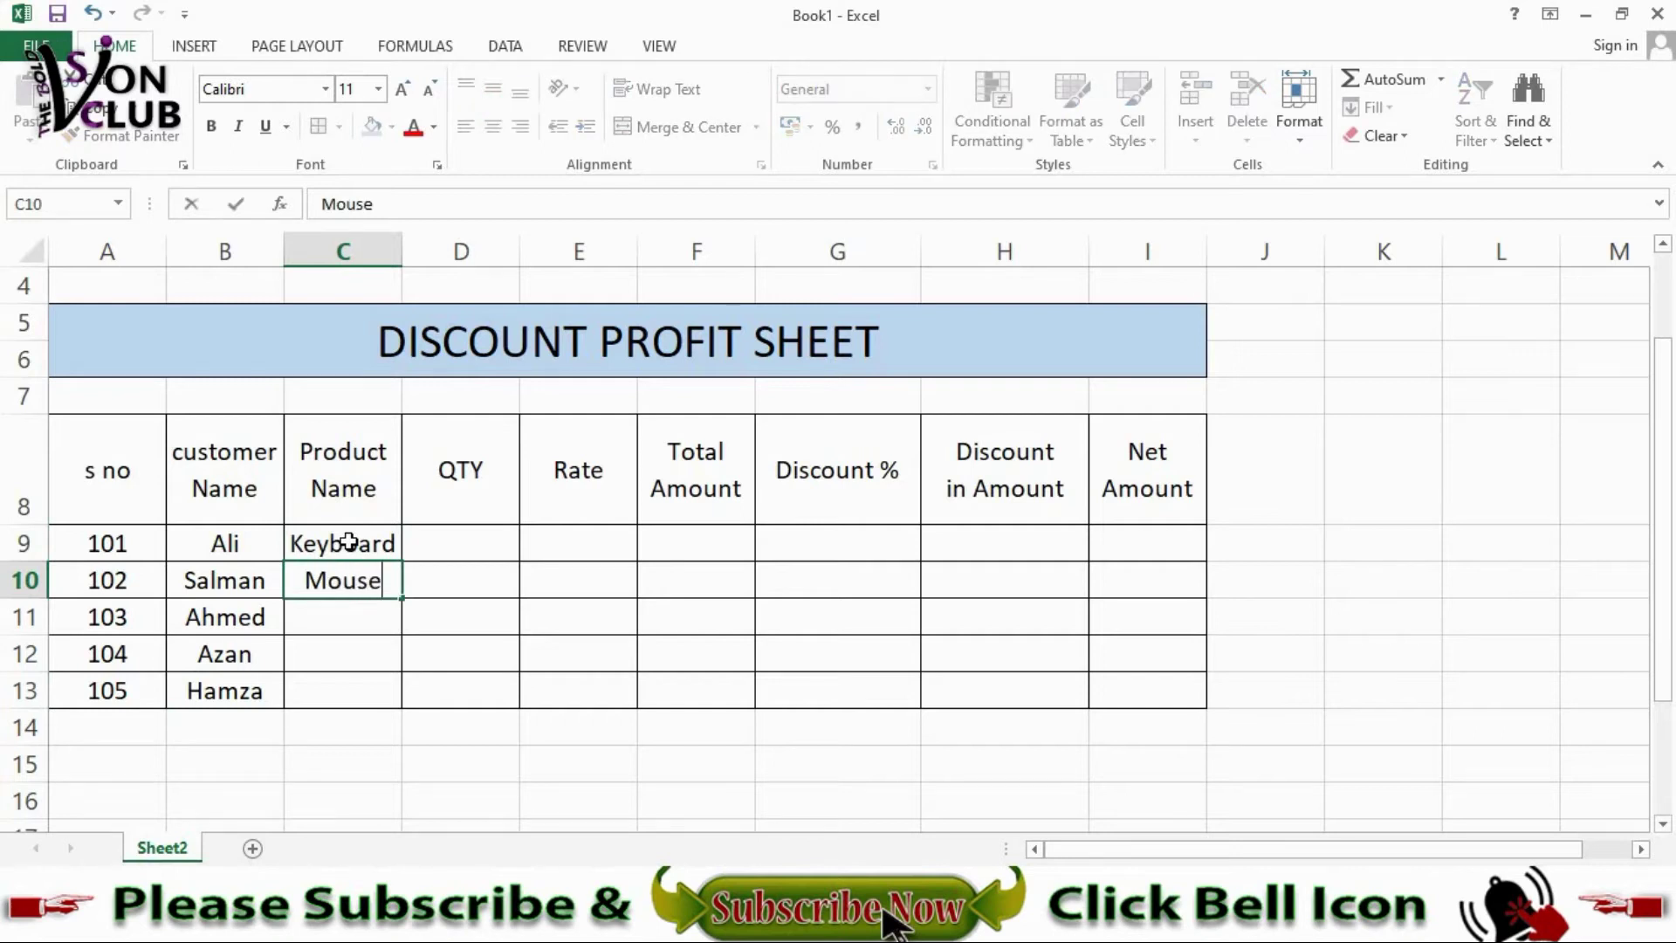
pyautogui.press('Return')
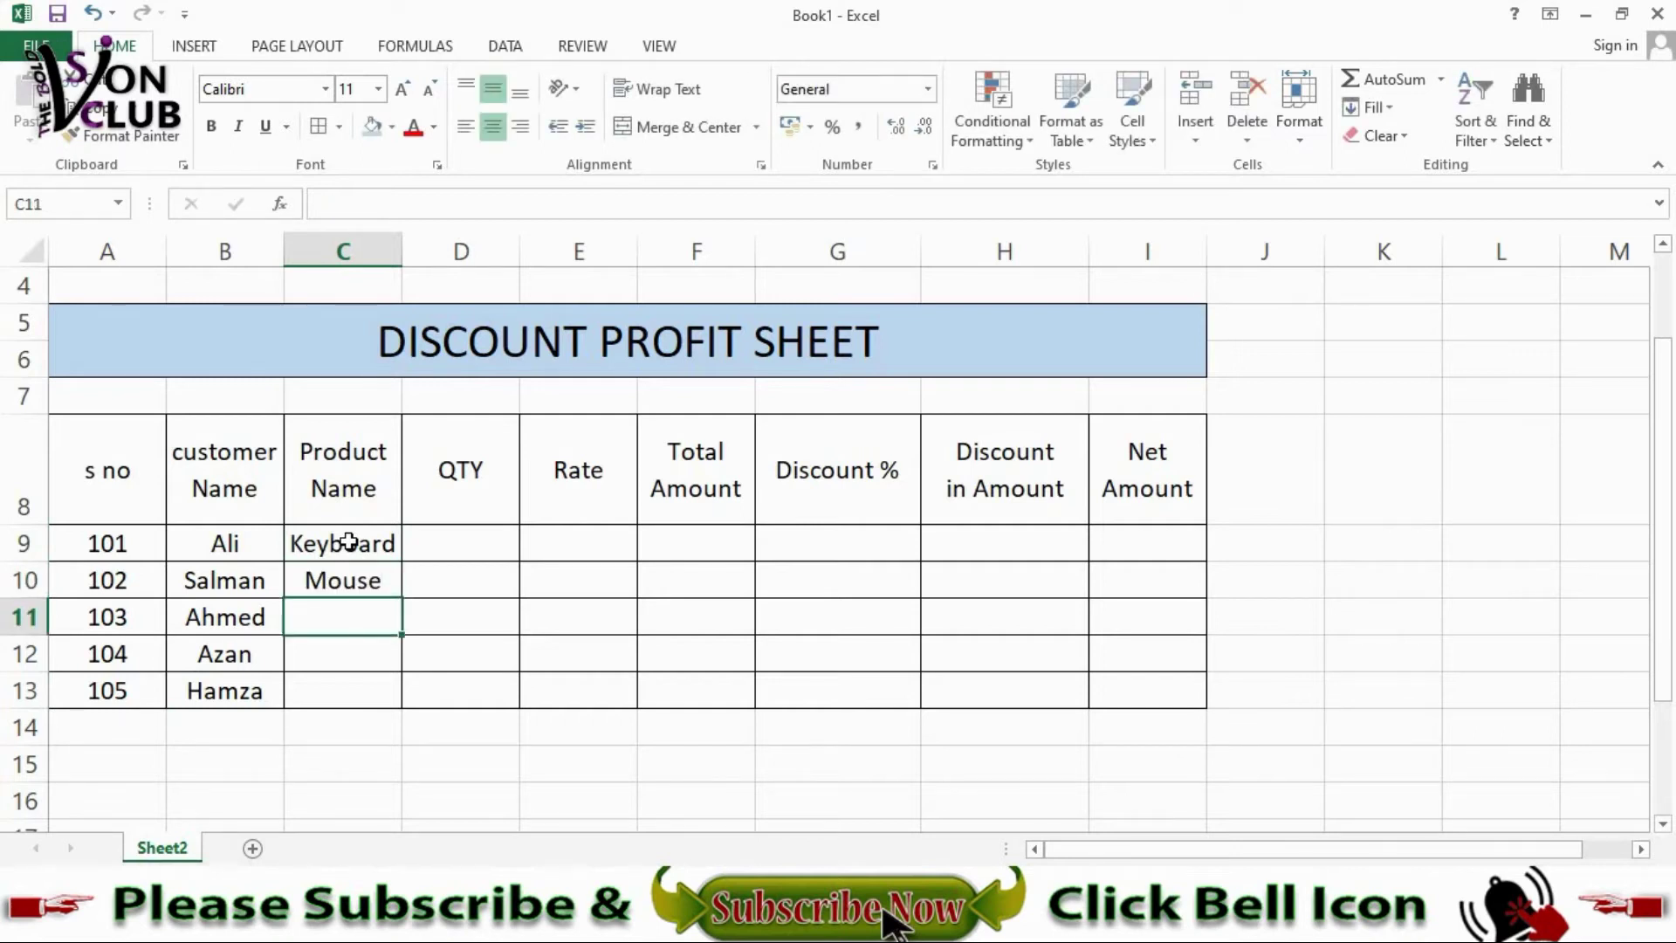
# Step: Enter Printer, LCD and Speaker as the products in C11 through C13
pyautogui.write('Prin')
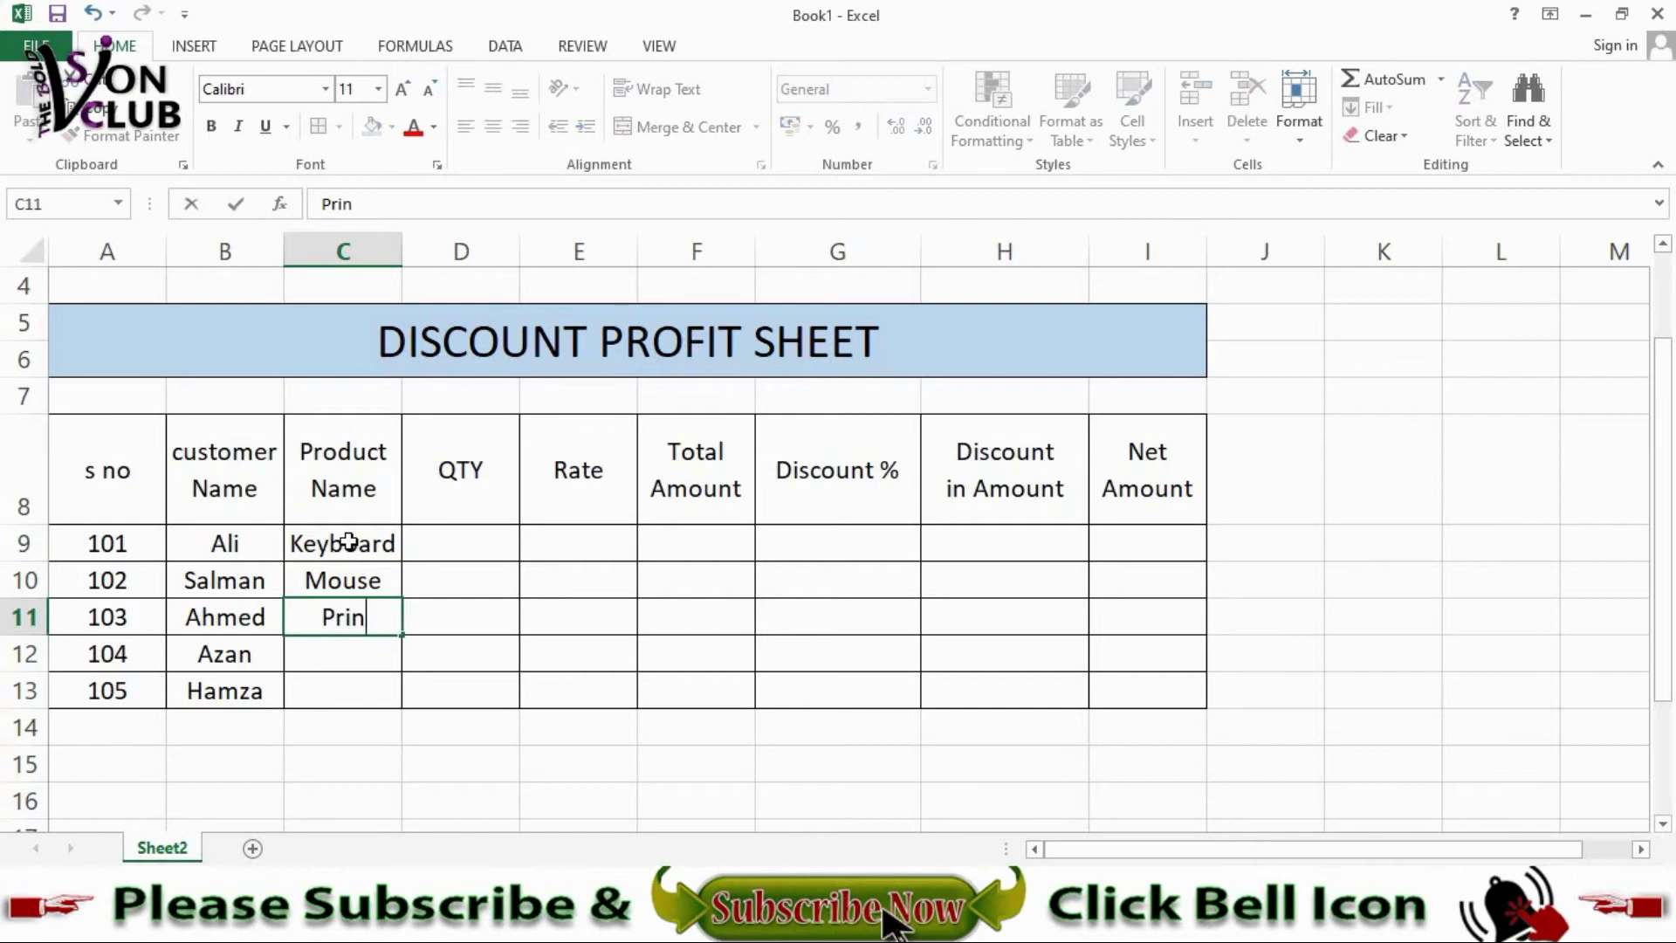
pyautogui.write('ter')
pyautogui.press('Return')
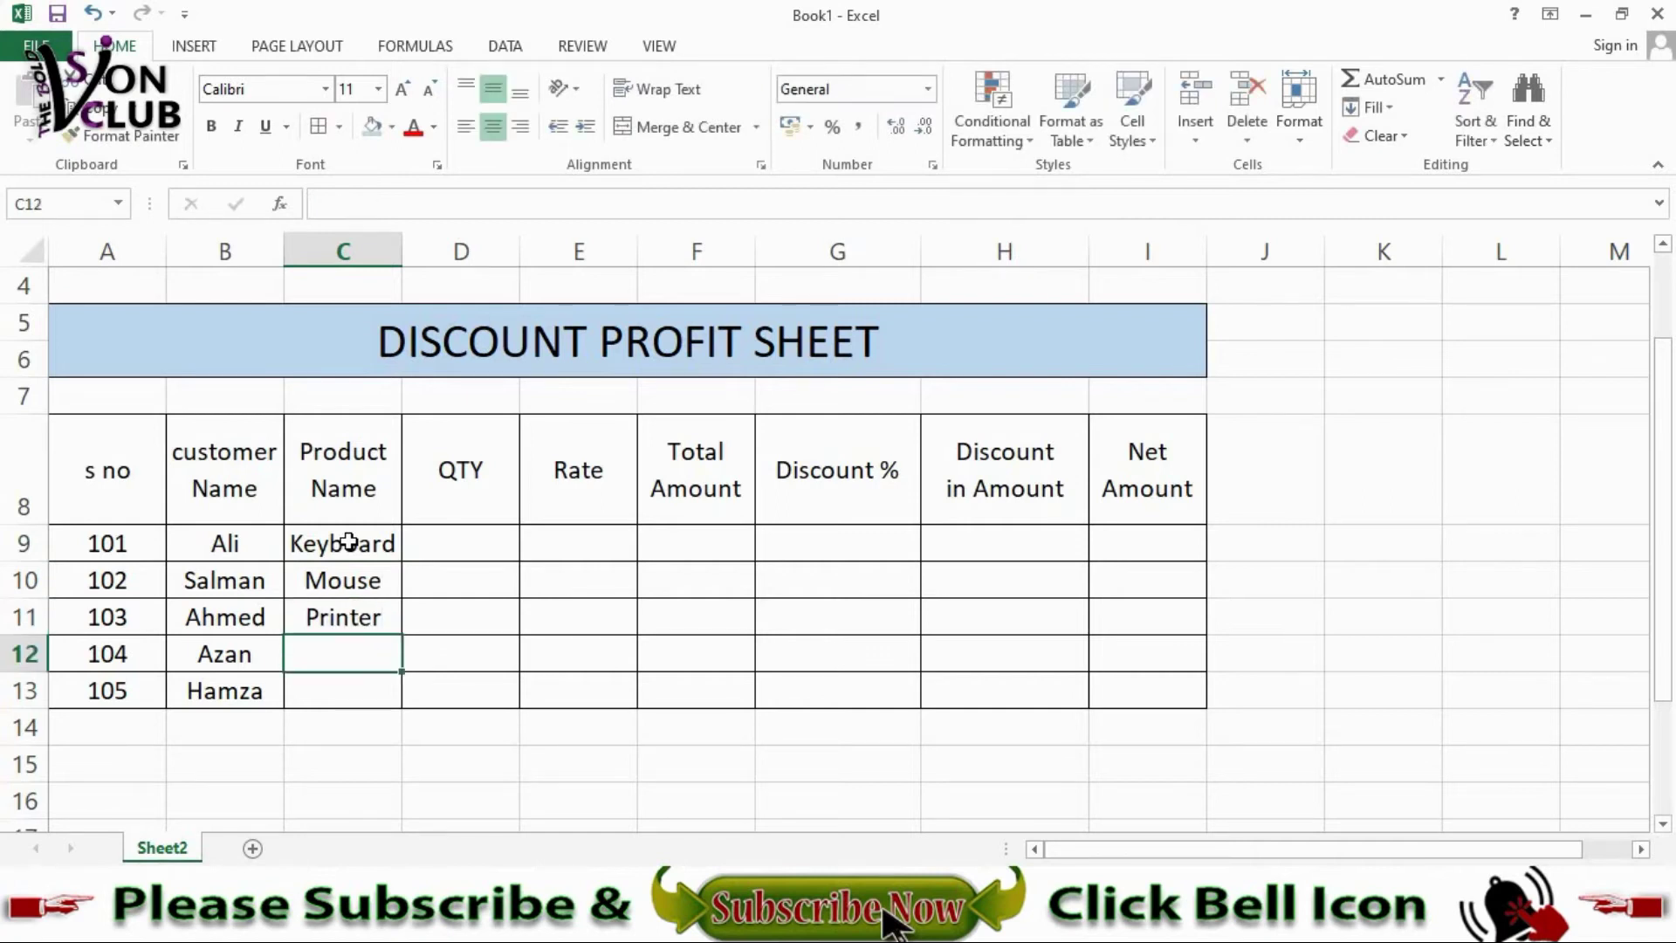
pyautogui.write('LCD')
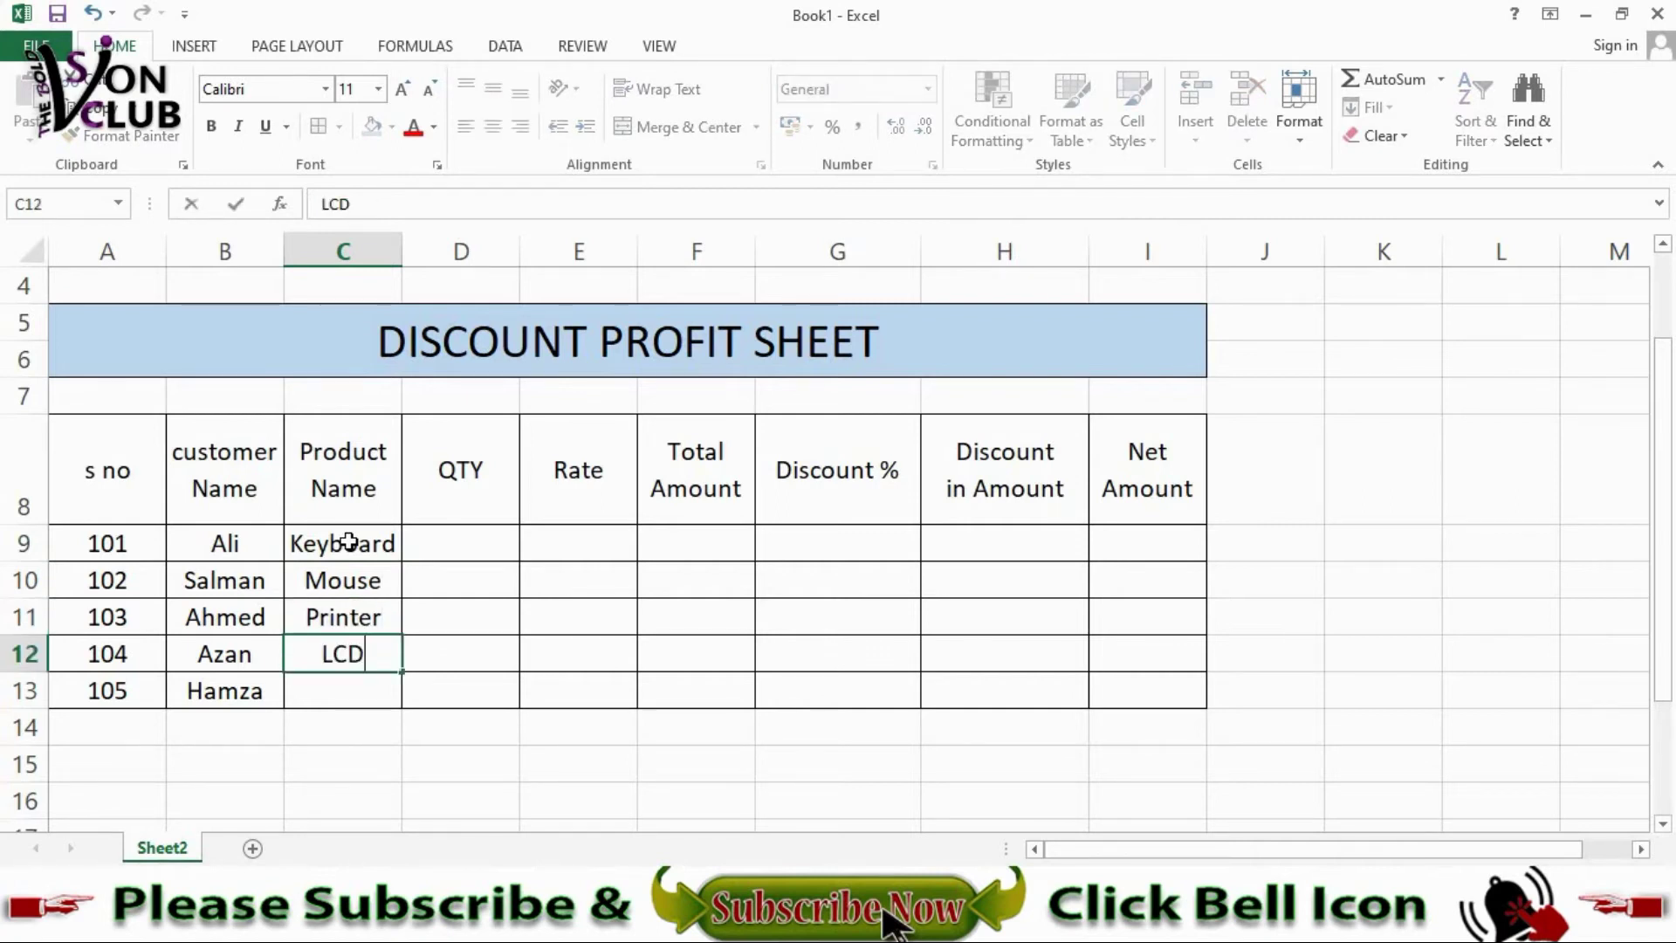
pyautogui.press('Return')
pyautogui.write('Sp')
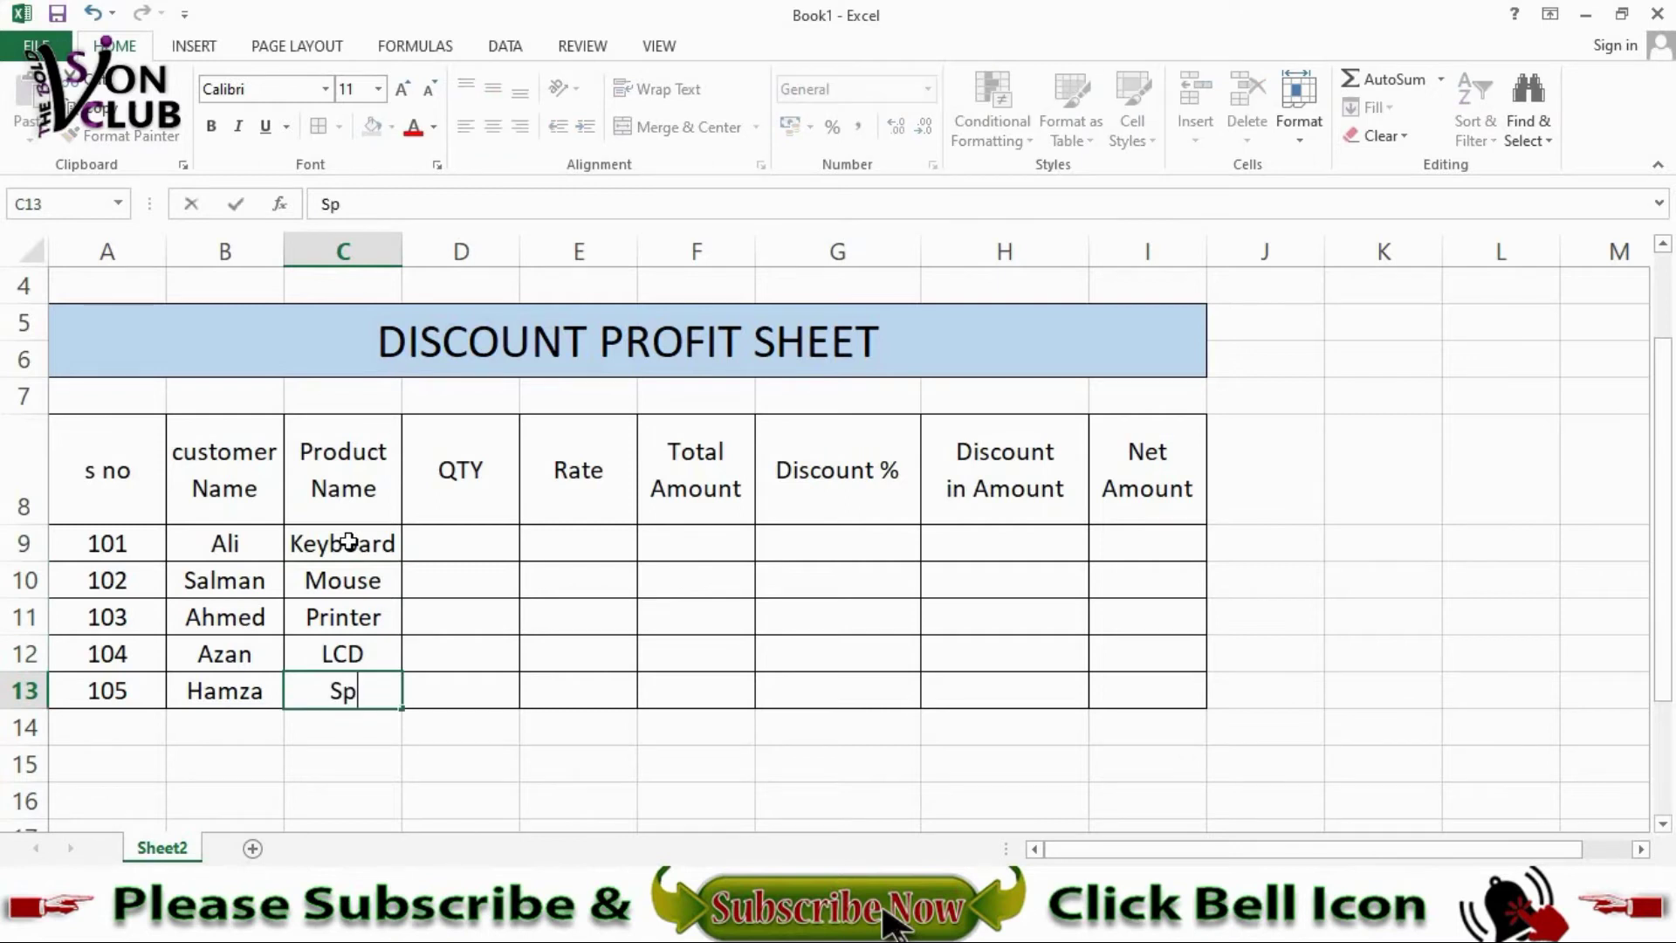
pyautogui.write('eaker')
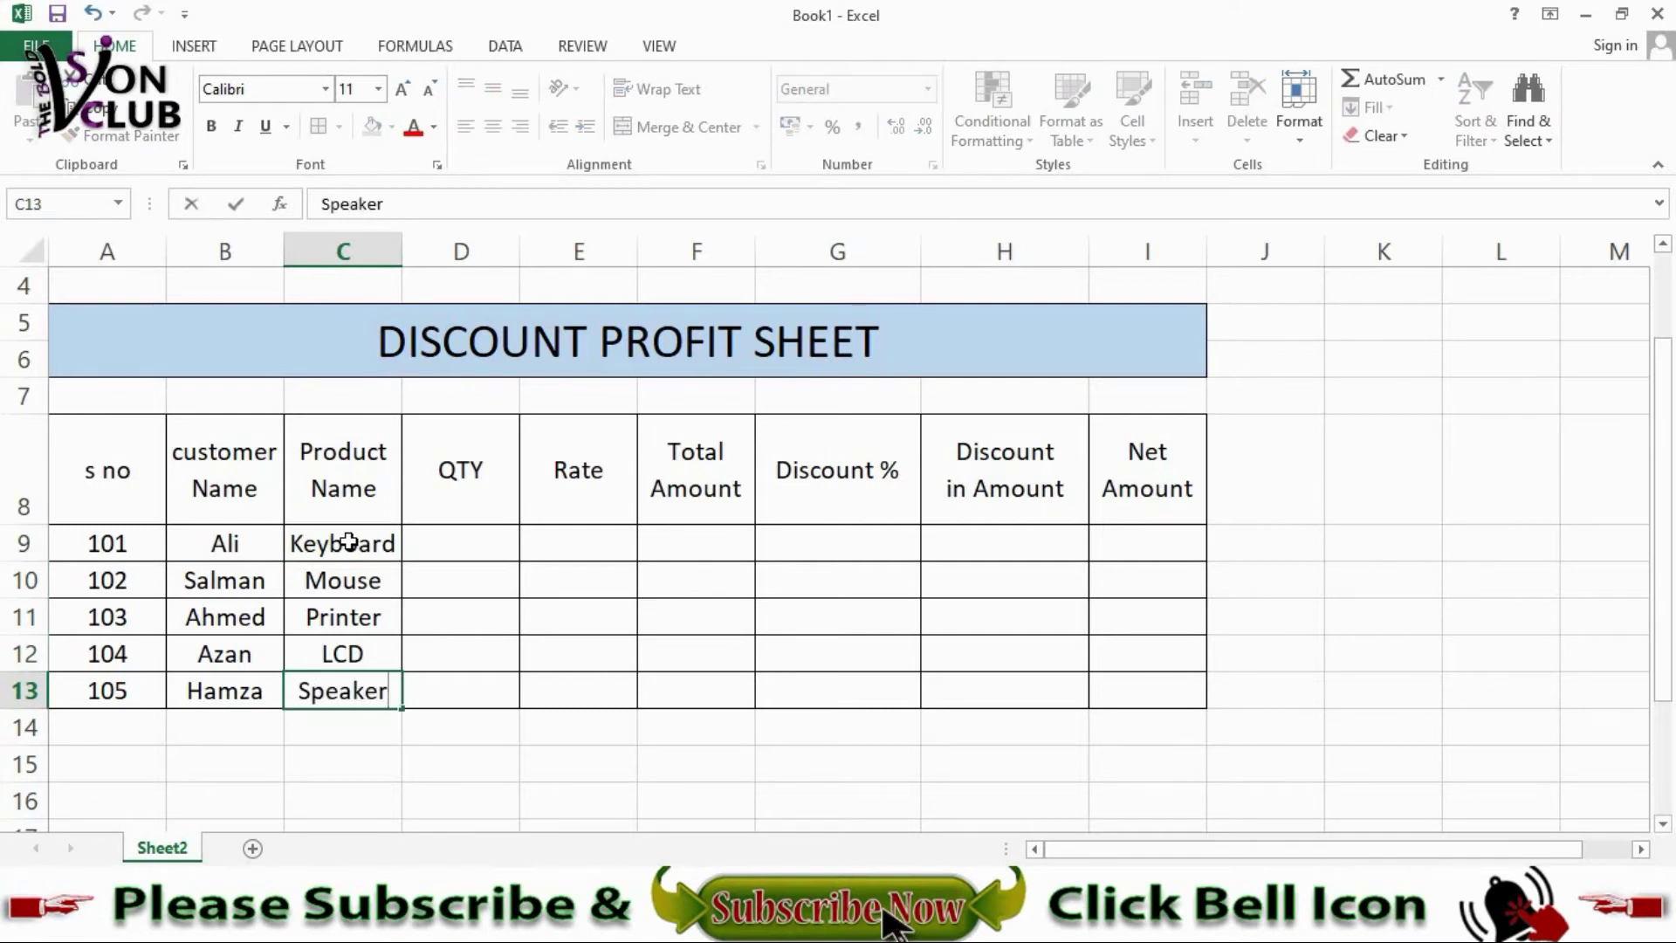
pyautogui.press('Tab')
pyautogui.press('Up')
pyautogui.press('Up')
pyautogui.press('Up')
pyautogui.press('Up')
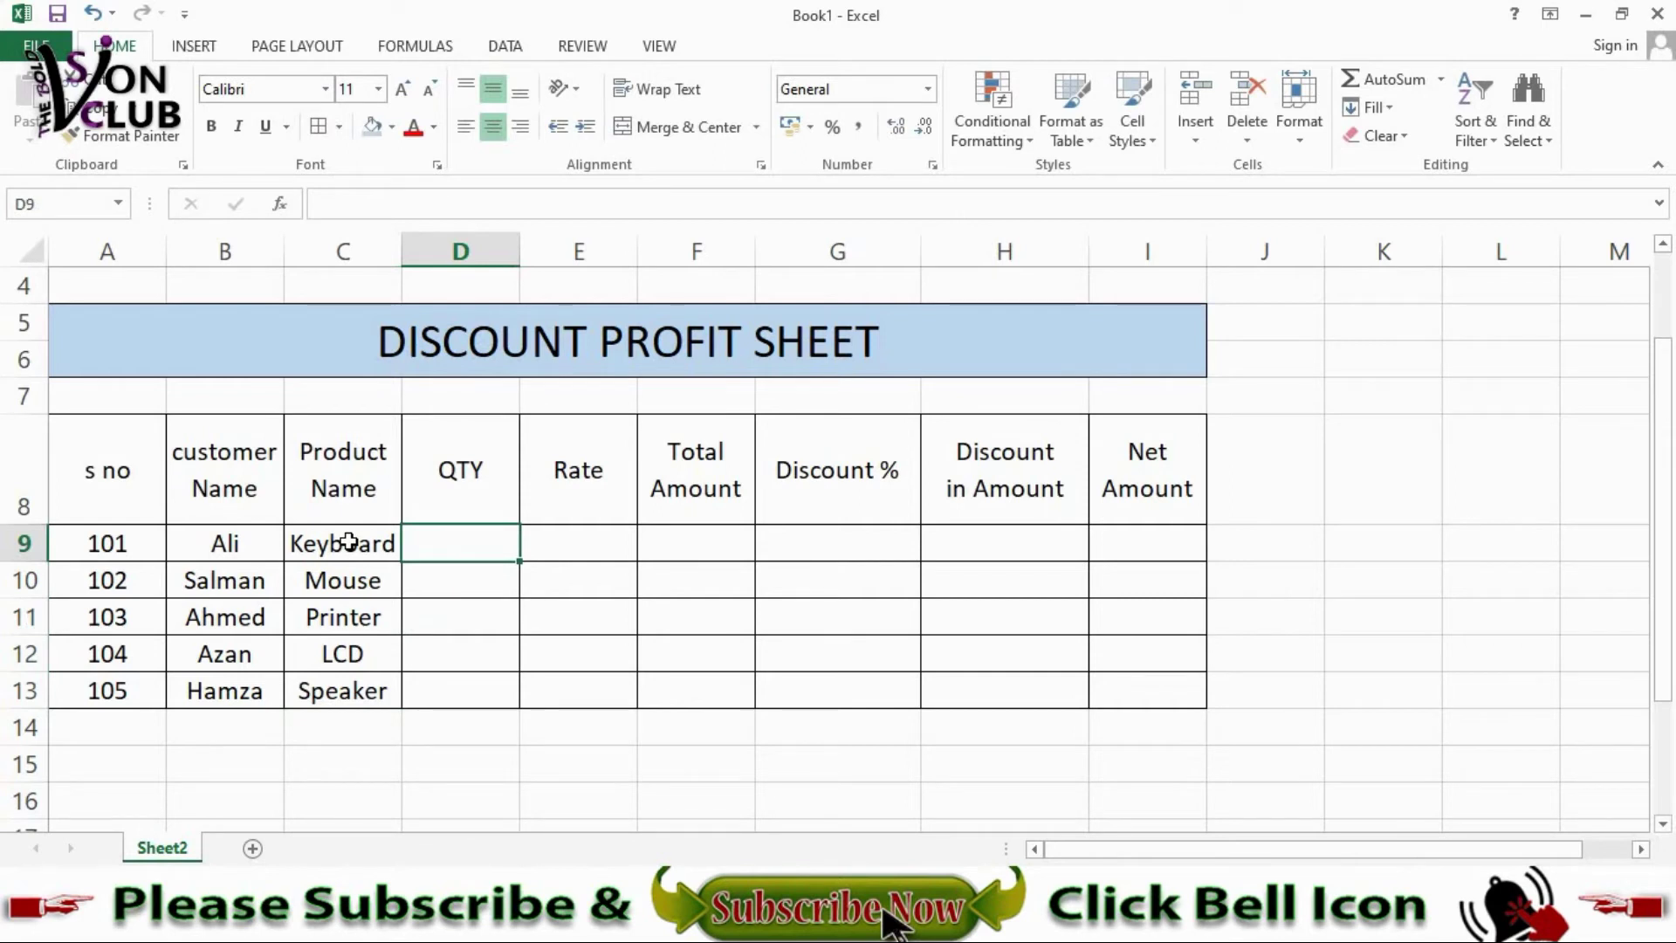
# Step: Enter quantities 25, 22, 15 and 20 in D9 through D12
pyautogui.write('25')
pyautogui.press('Return')
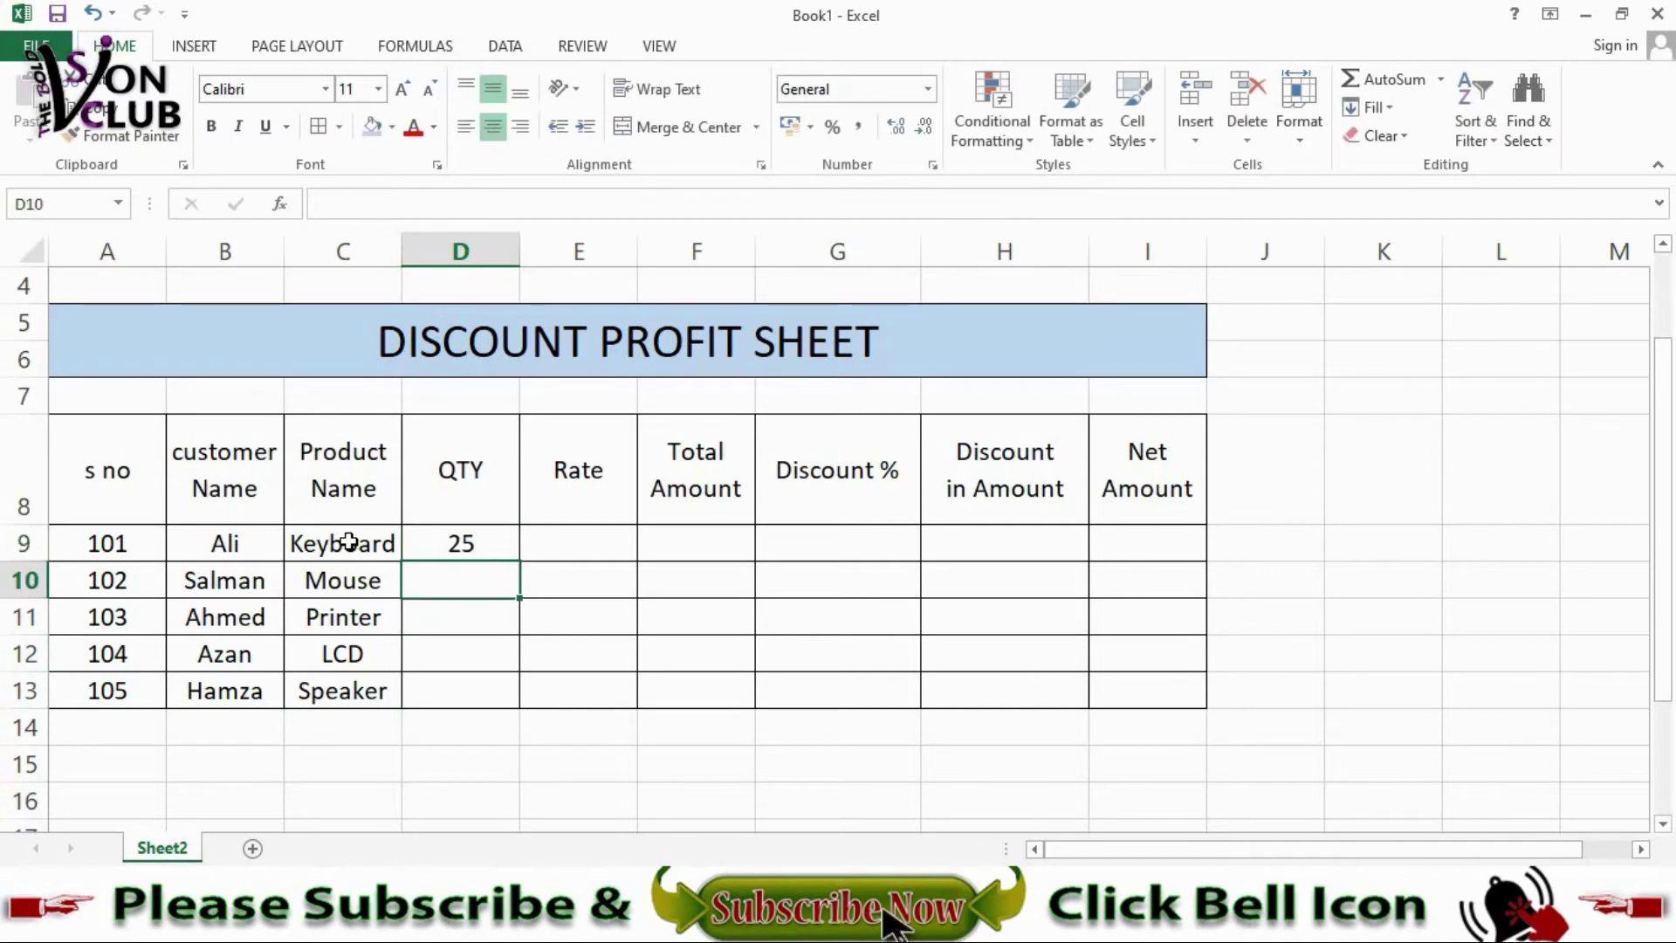
pyautogui.write('22')
pyautogui.press('Return')
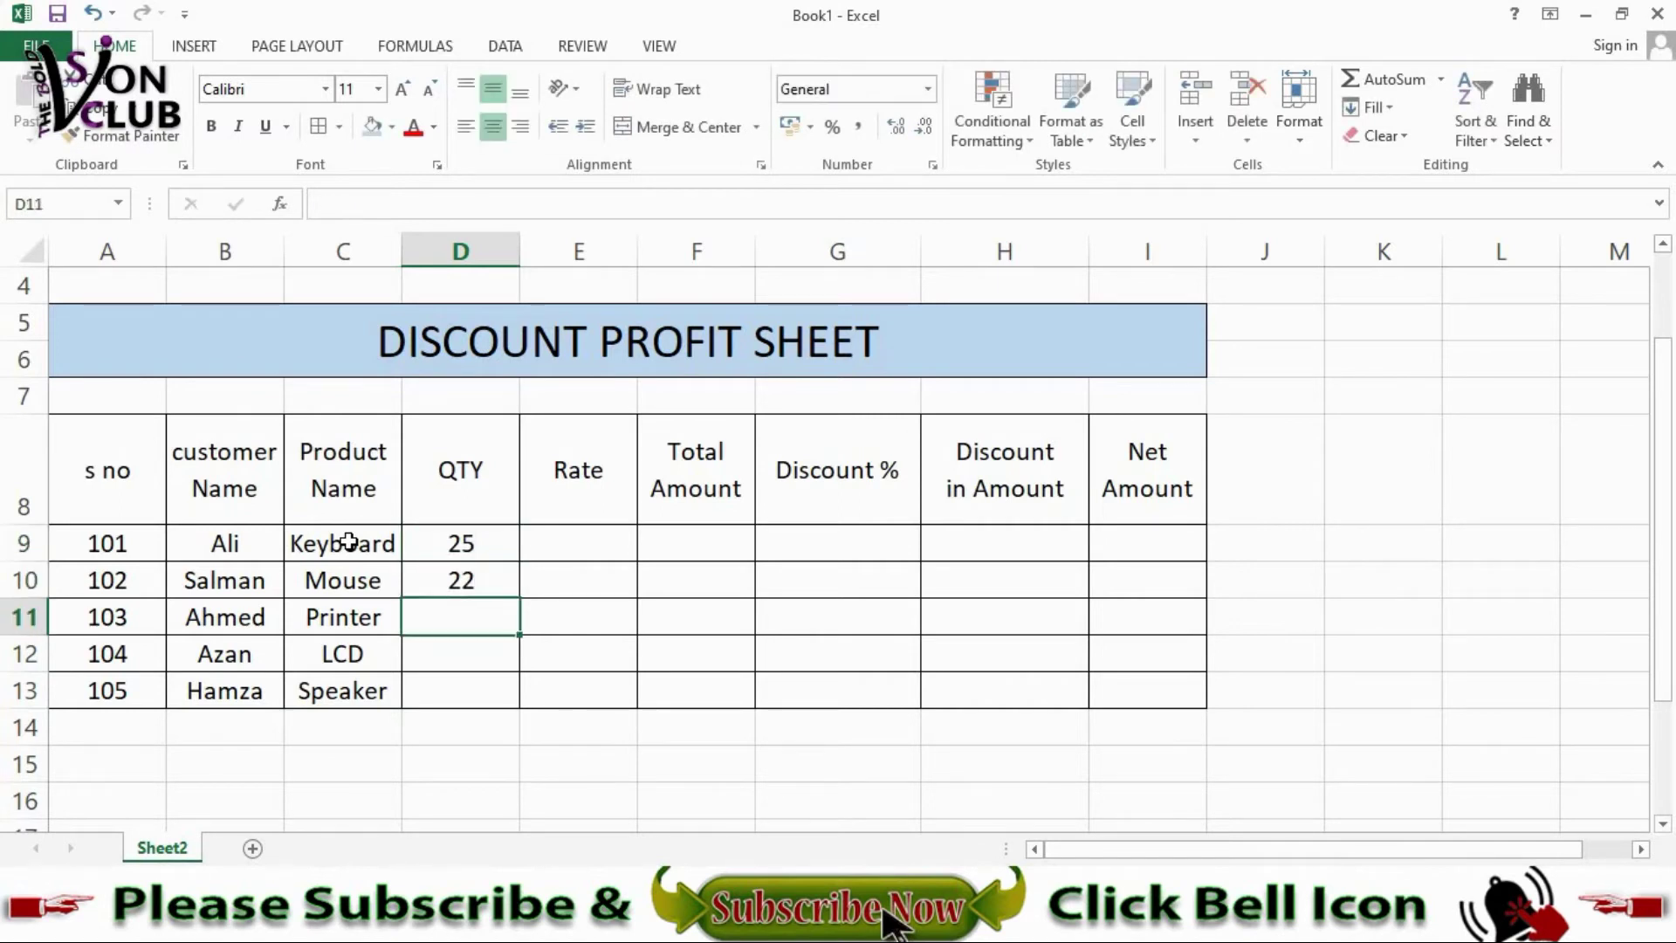
pyautogui.write('15')
pyautogui.press('Return')
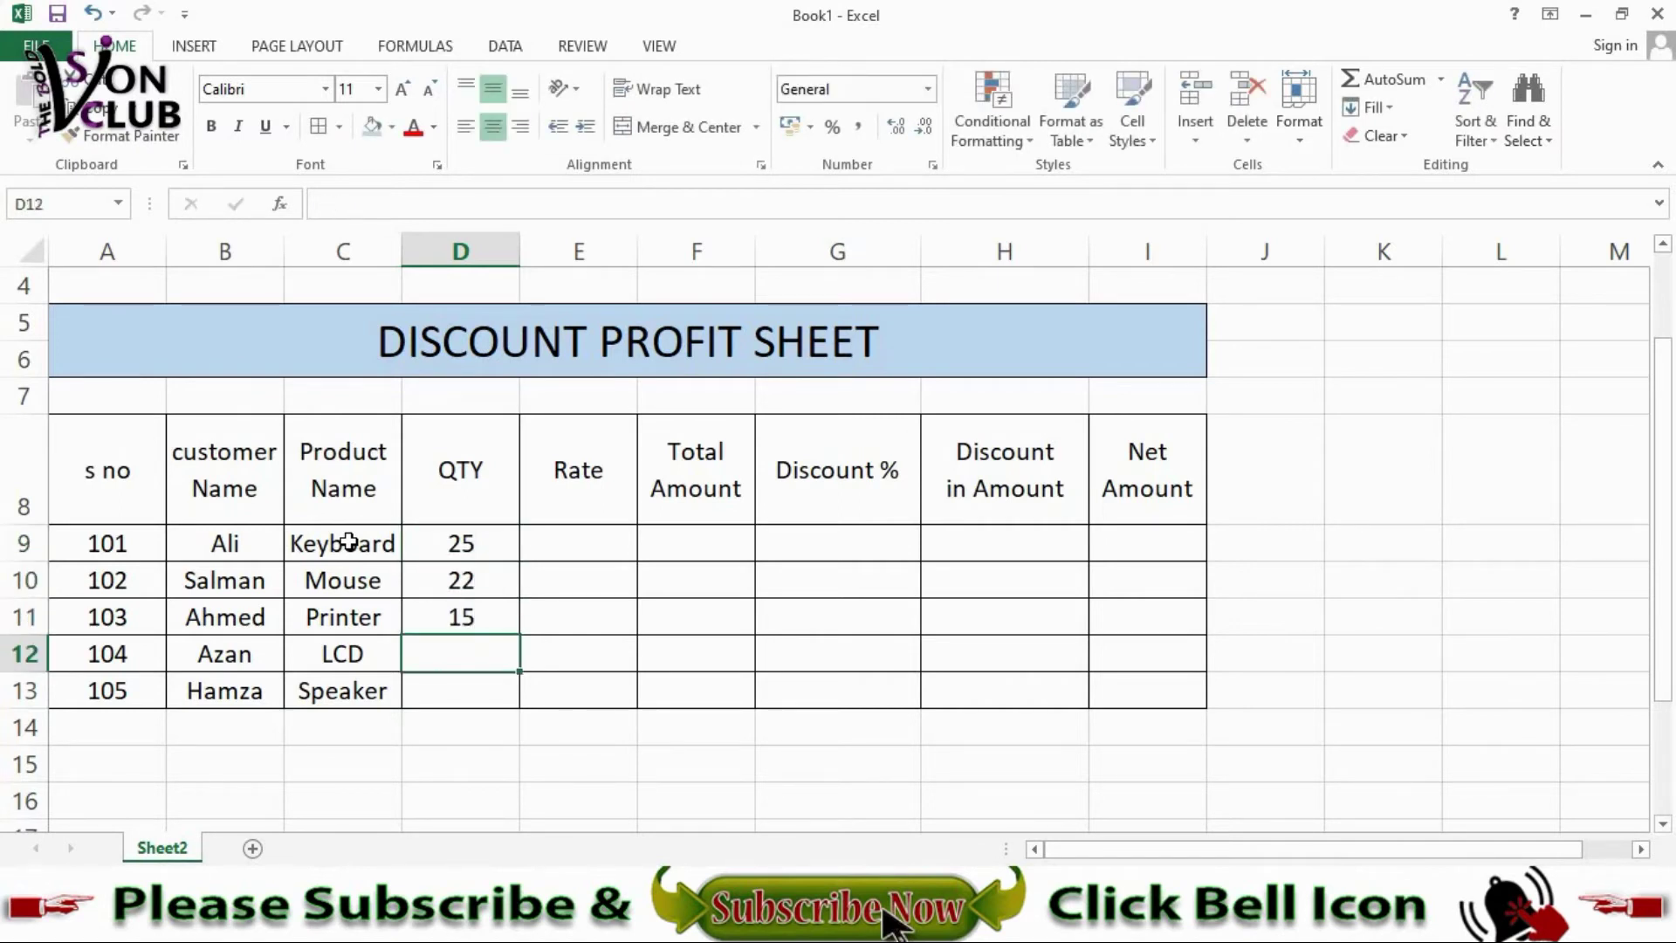
pyautogui.write('20')
pyautogui.press('Return')
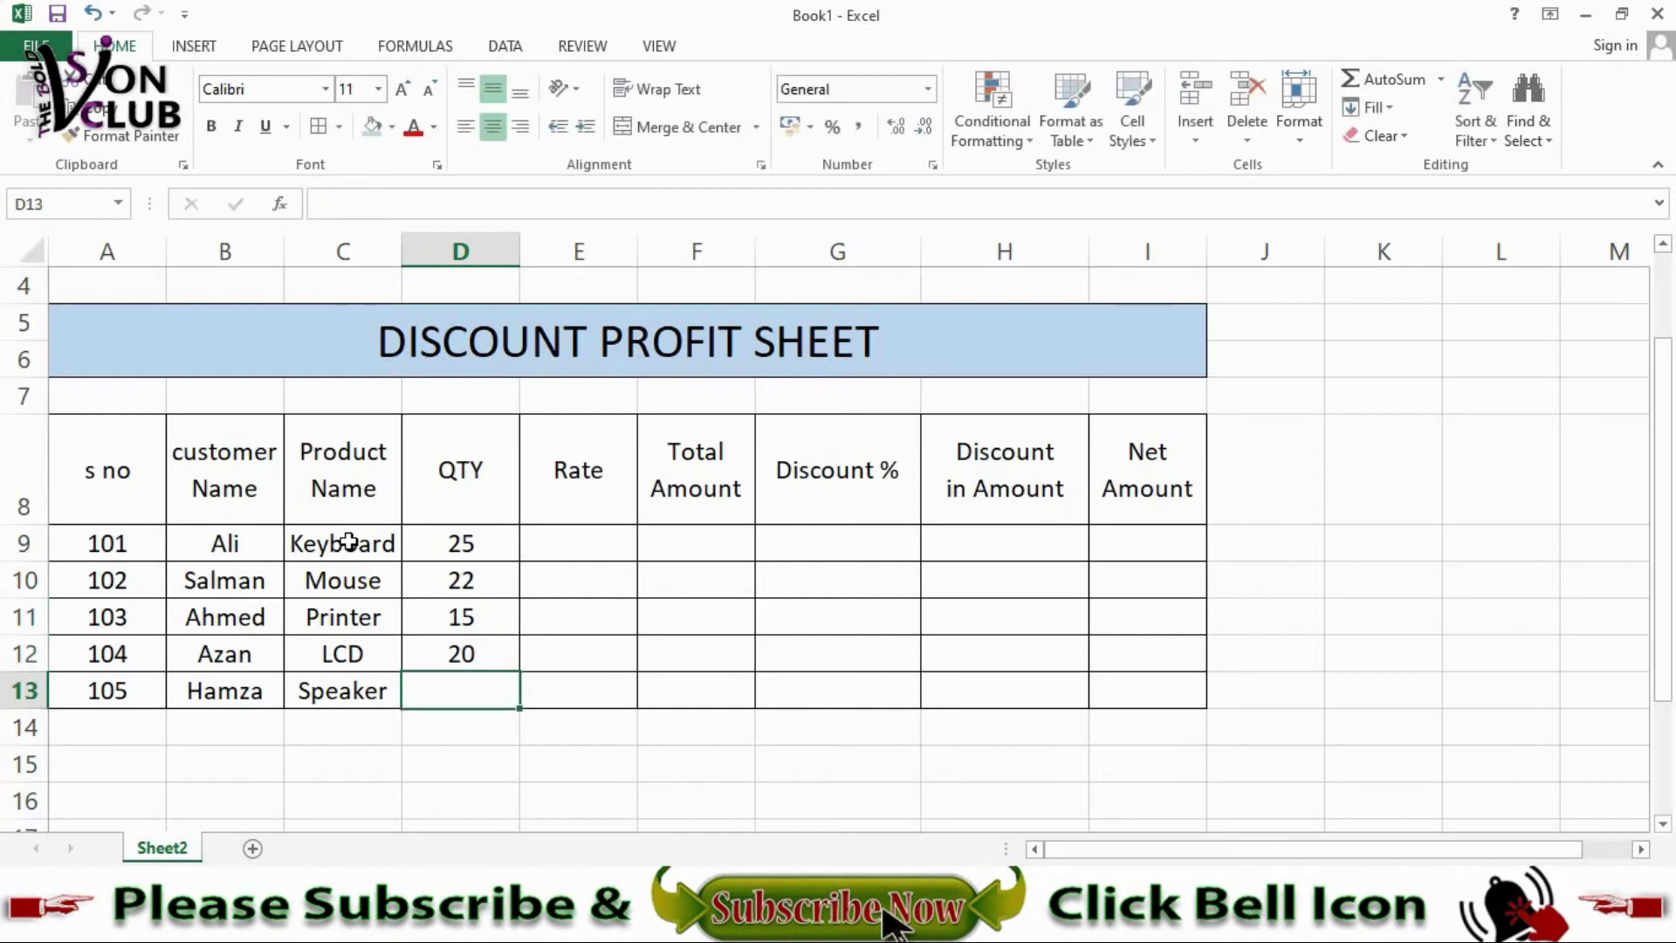
# Step: Finish the last quantity entry (2) and move to the first Rate cell, E9
pyautogui.write('25')
pyautogui.press('Tab')
pyautogui.press('Up')
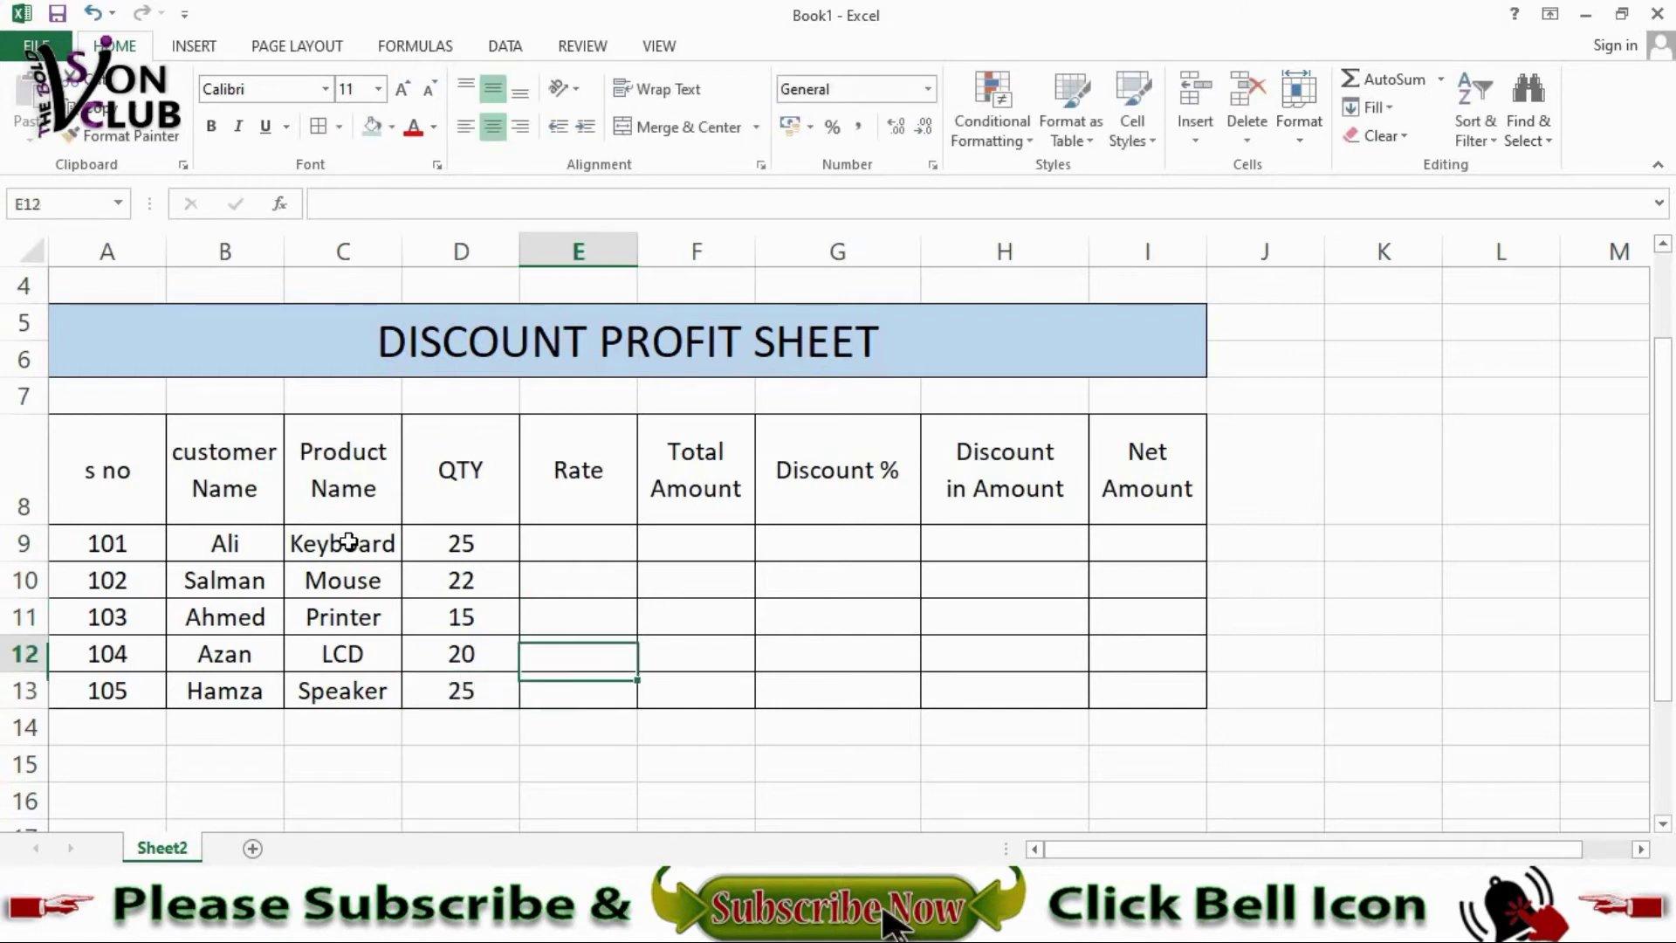
pyautogui.press('Up')
pyautogui.press('Up')
pyautogui.press('Up')
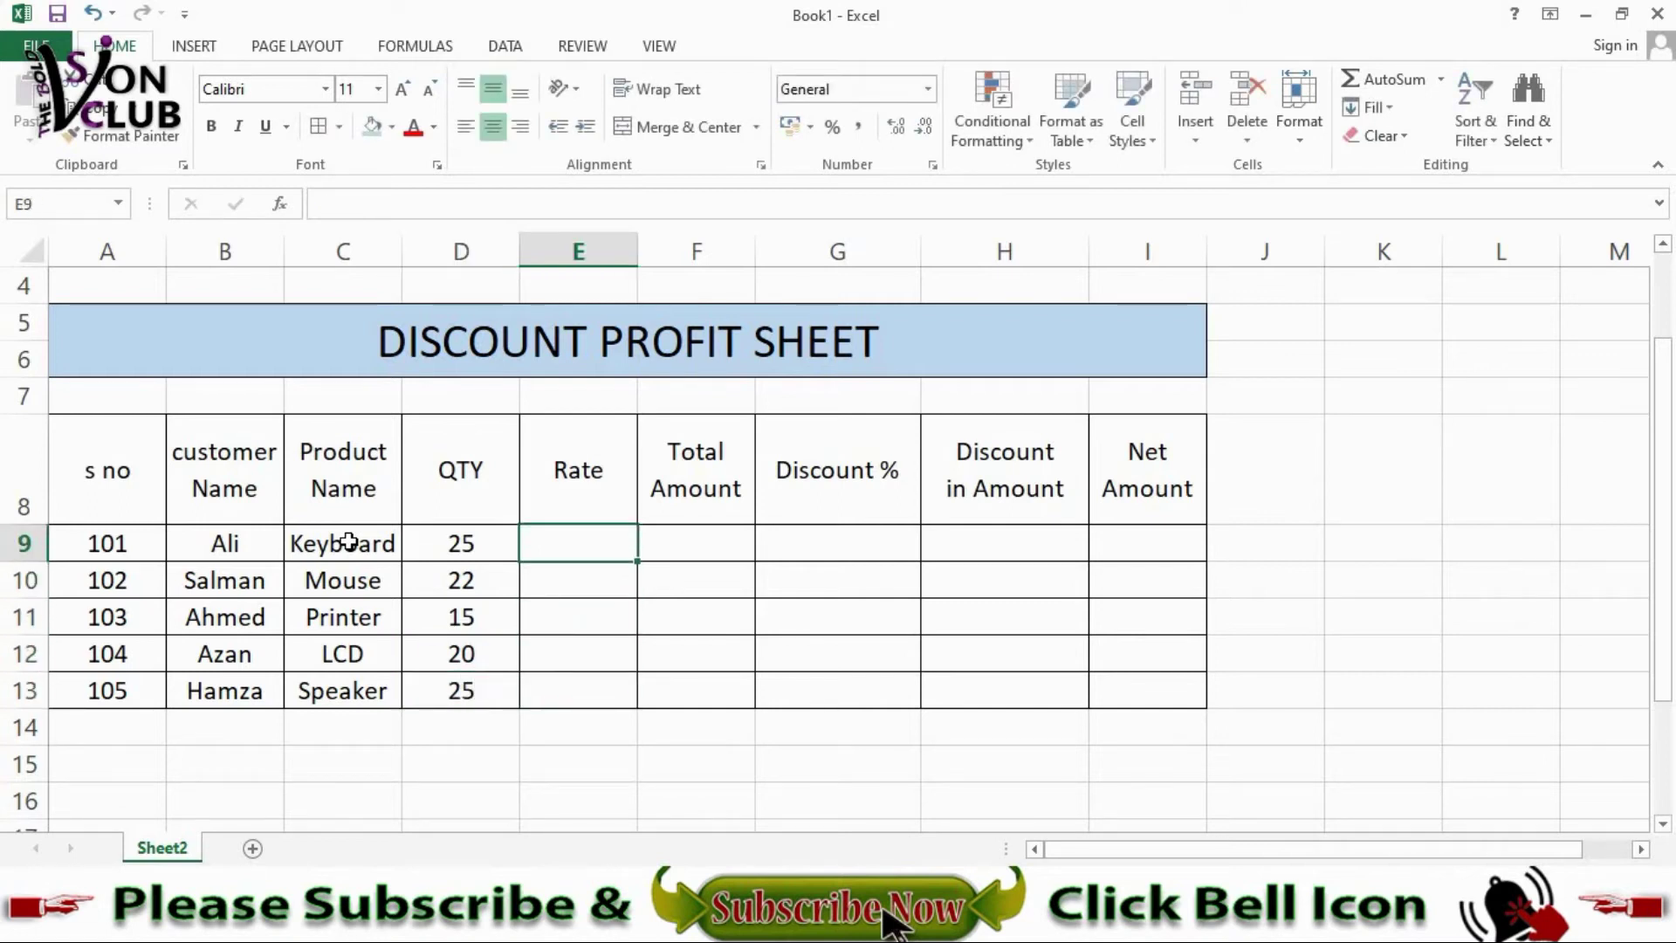
# Step: Enter rates 250, 200, 2000, 2500 and 500 in E9:E13
pyautogui.write('250')
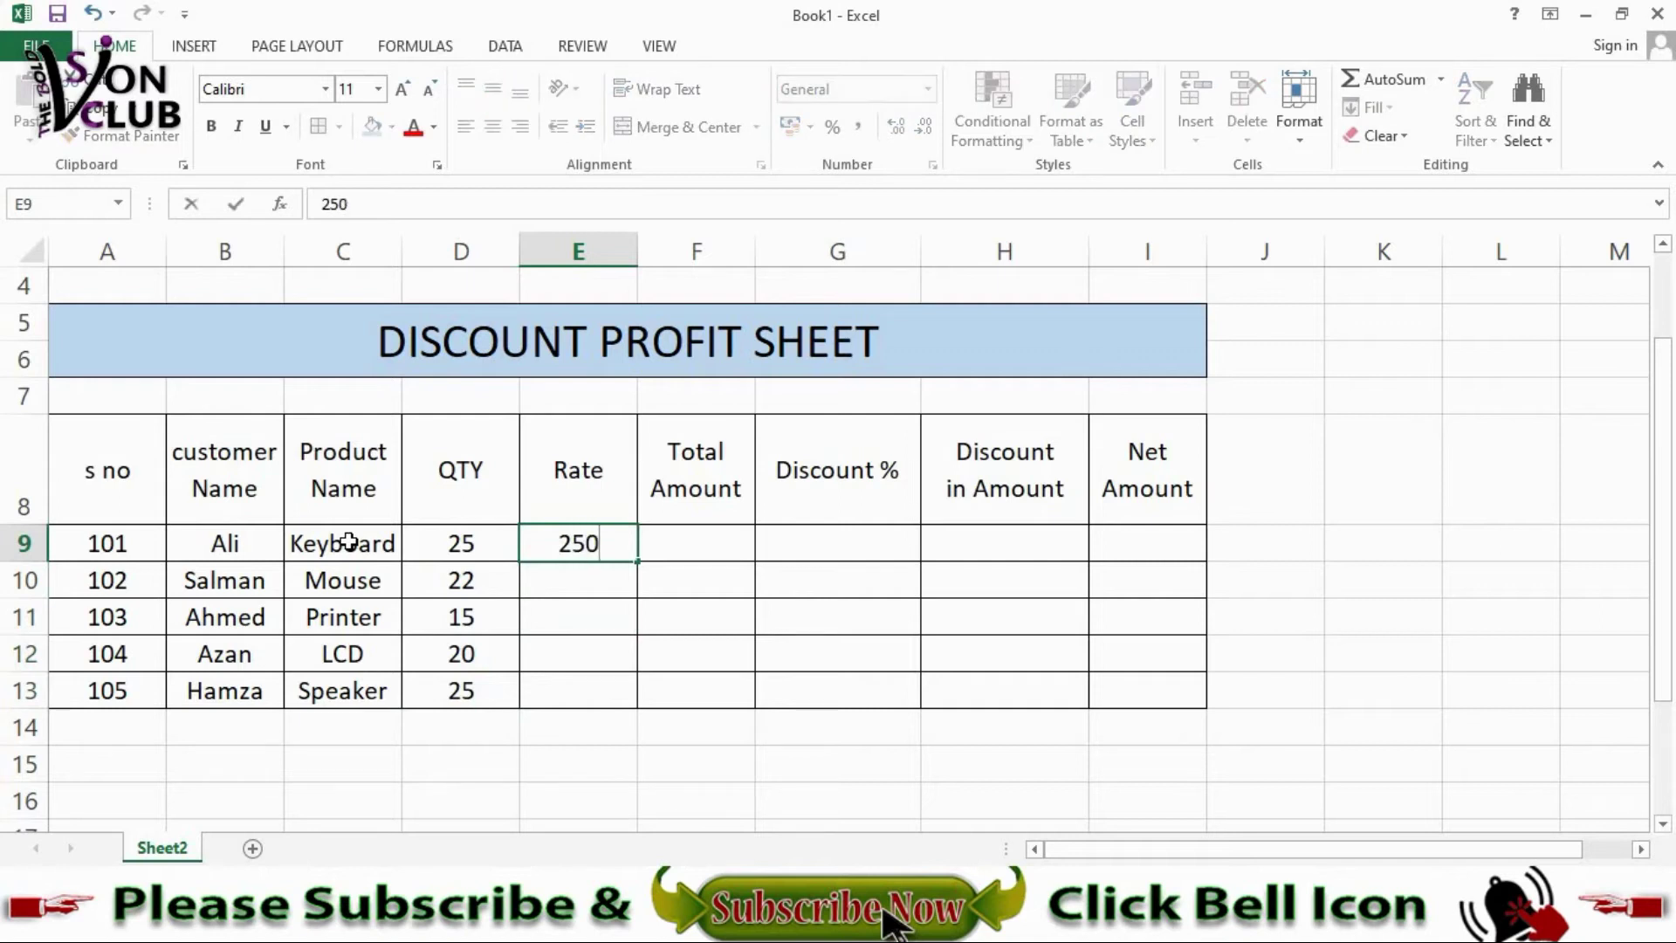
pyautogui.press('Return')
pyautogui.write('00')
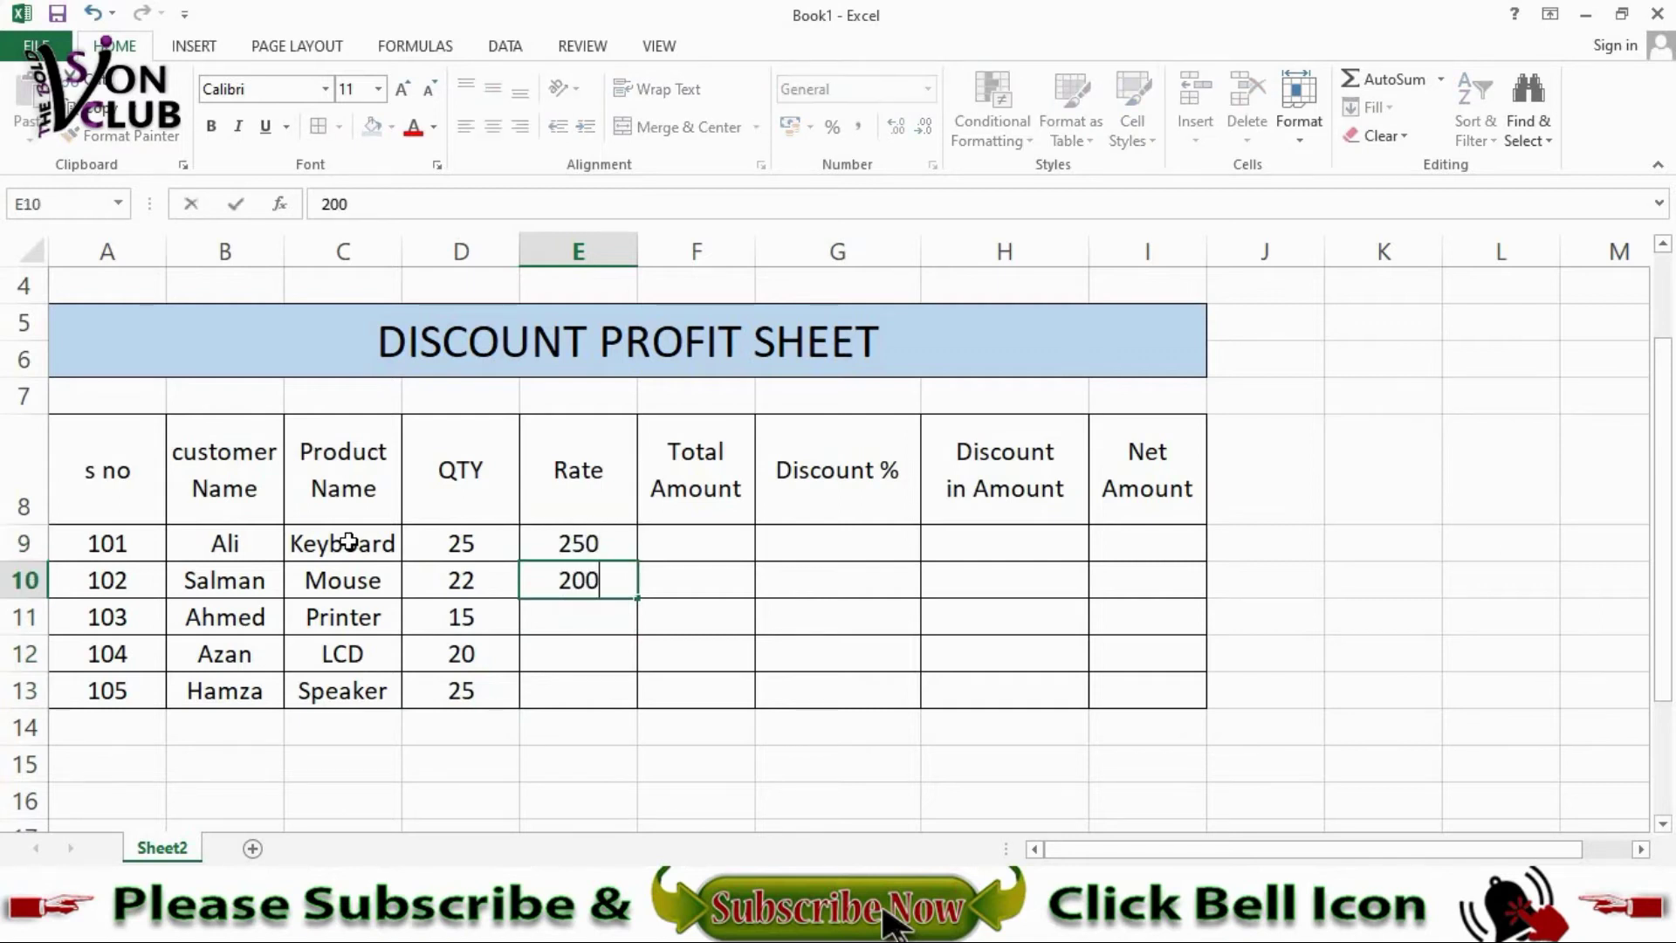
pyautogui.press('Return')
pyautogui.write('2')
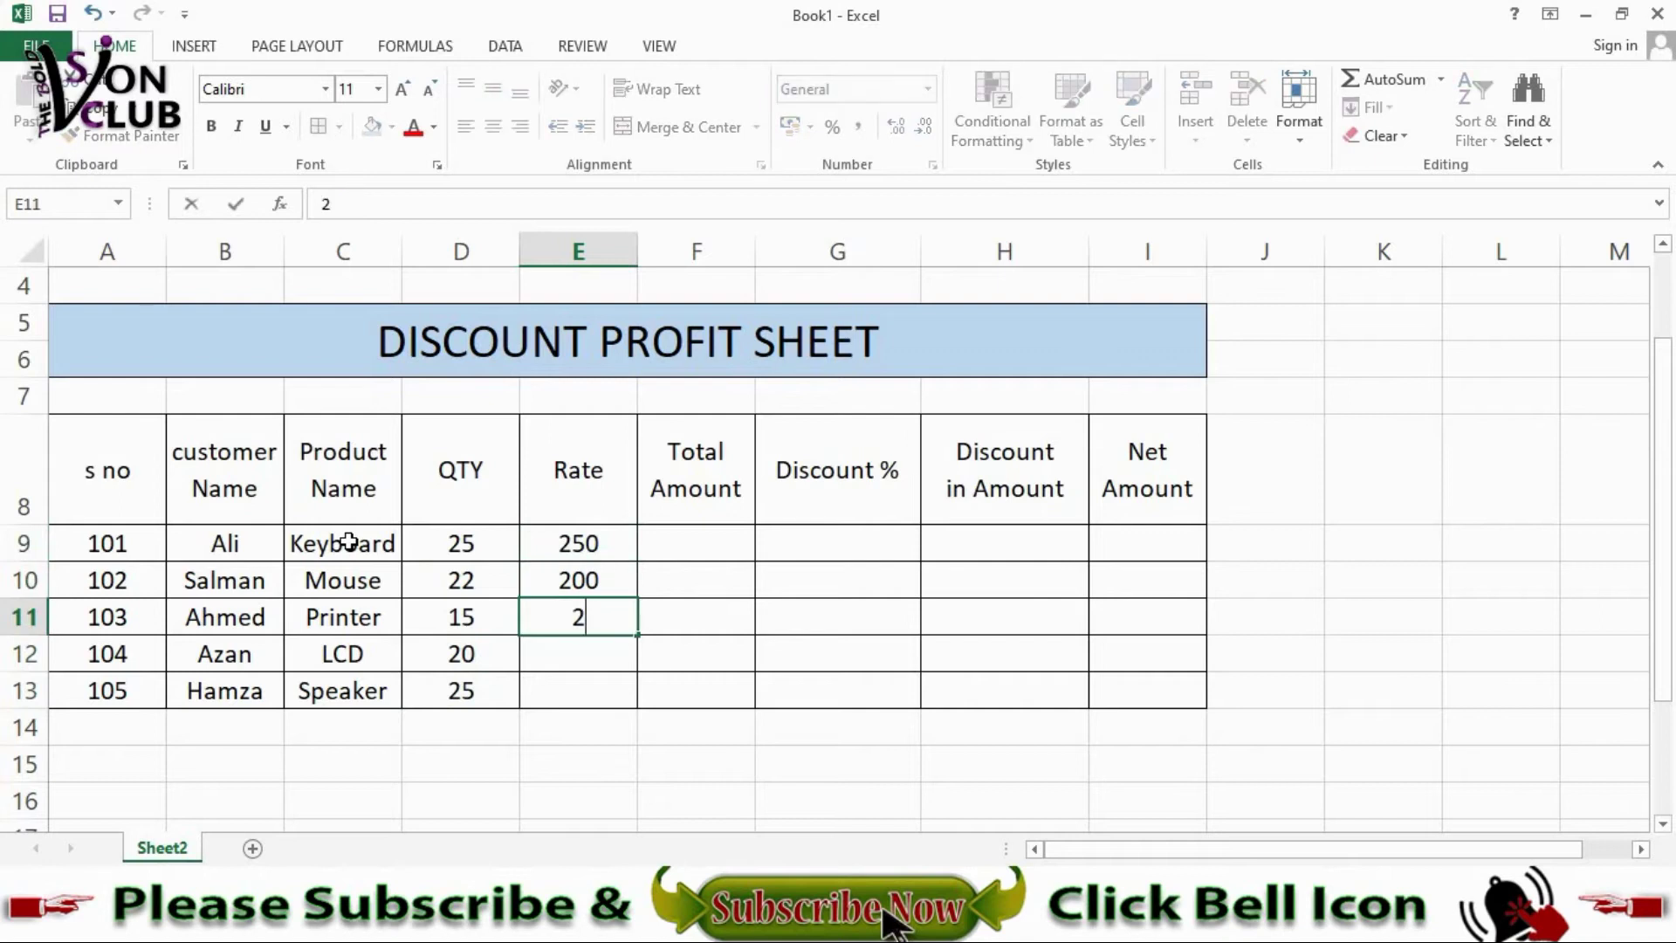
pyautogui.write('000')
pyautogui.press('Return')
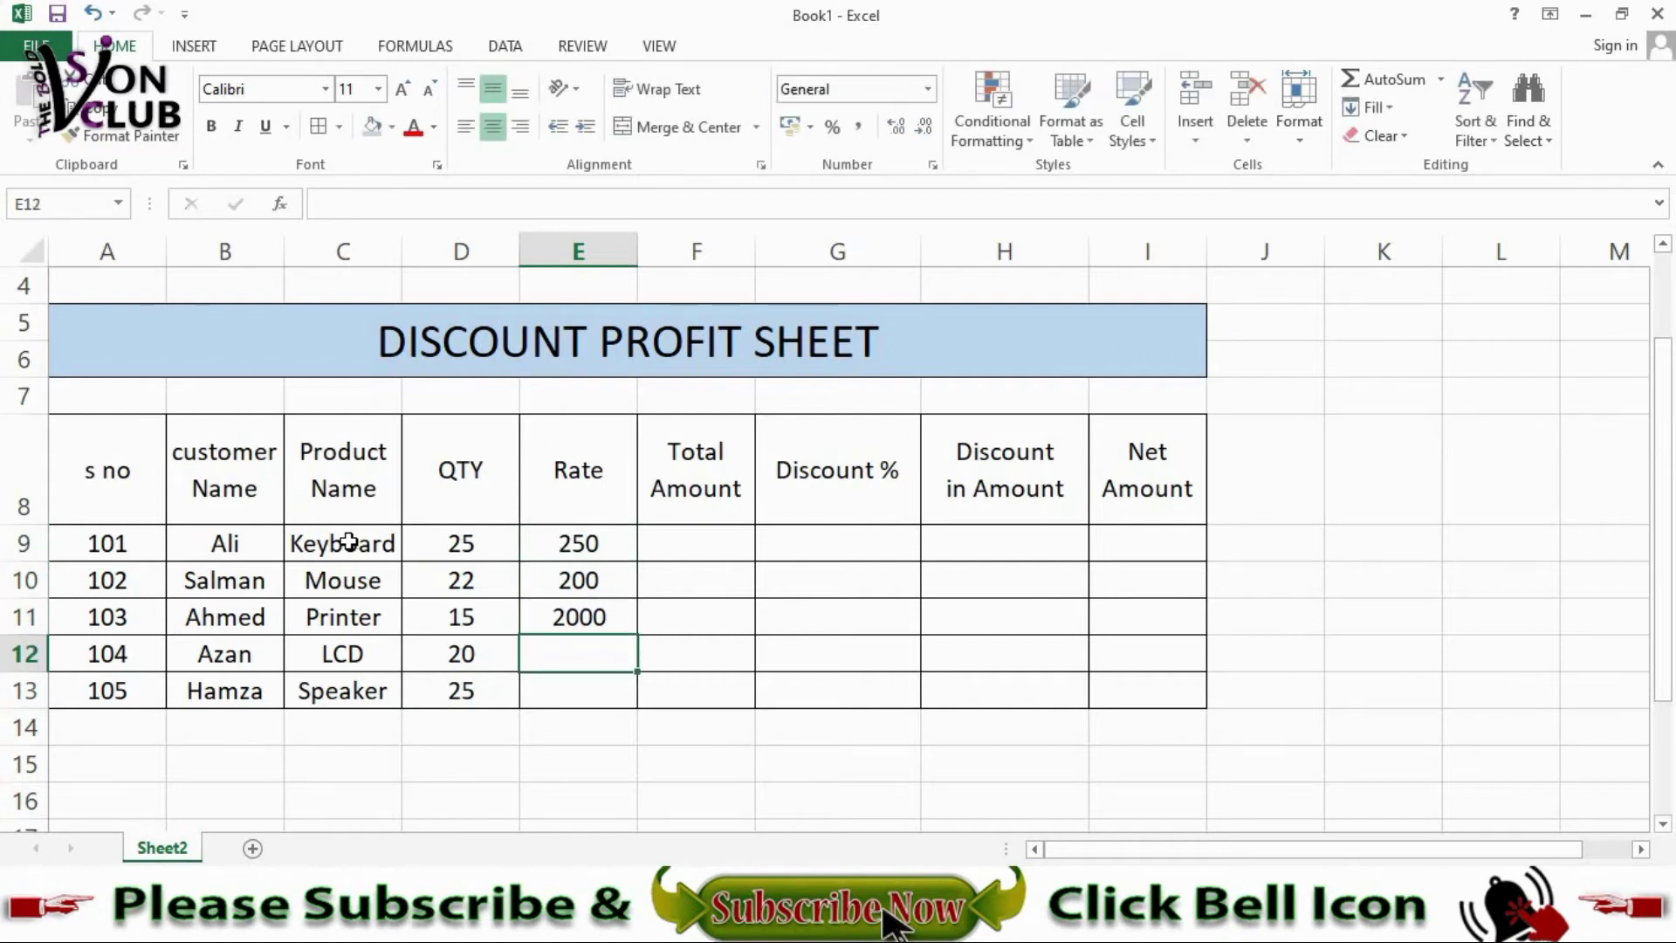
pyautogui.write('2500')
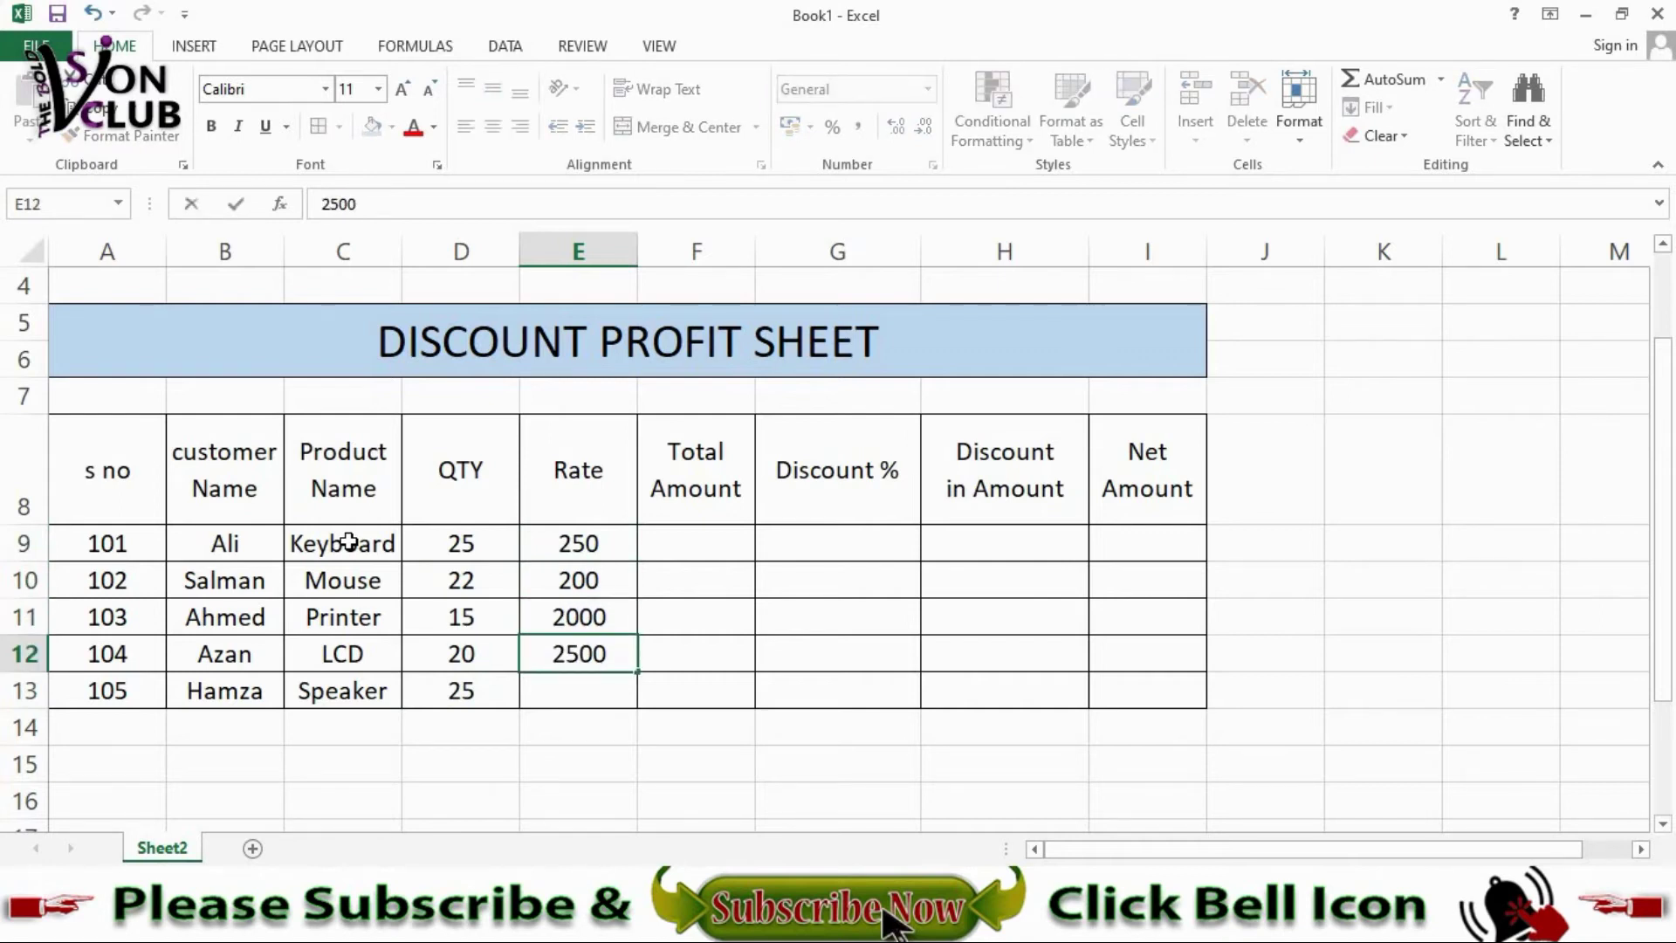
pyautogui.press('Return')
pyautogui.write('50')
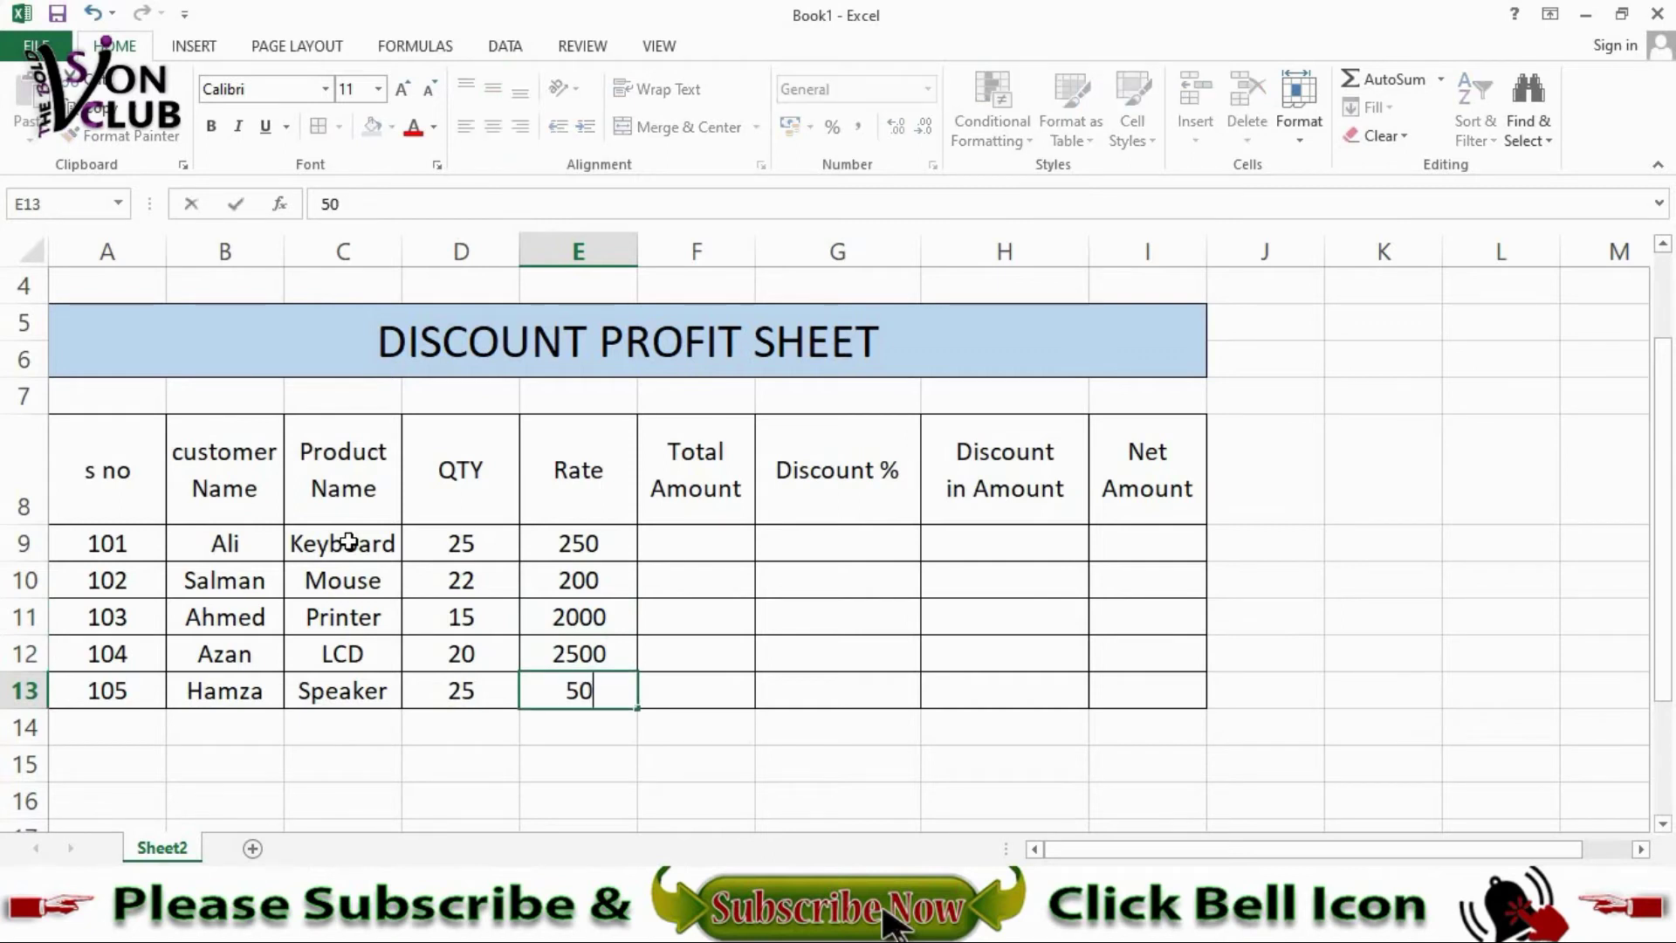
pyautogui.write('0')
pyautogui.press('Right')
pyautogui.press('Up')
pyautogui.press('Up')
pyautogui.press('Up')
pyautogui.press('Up')
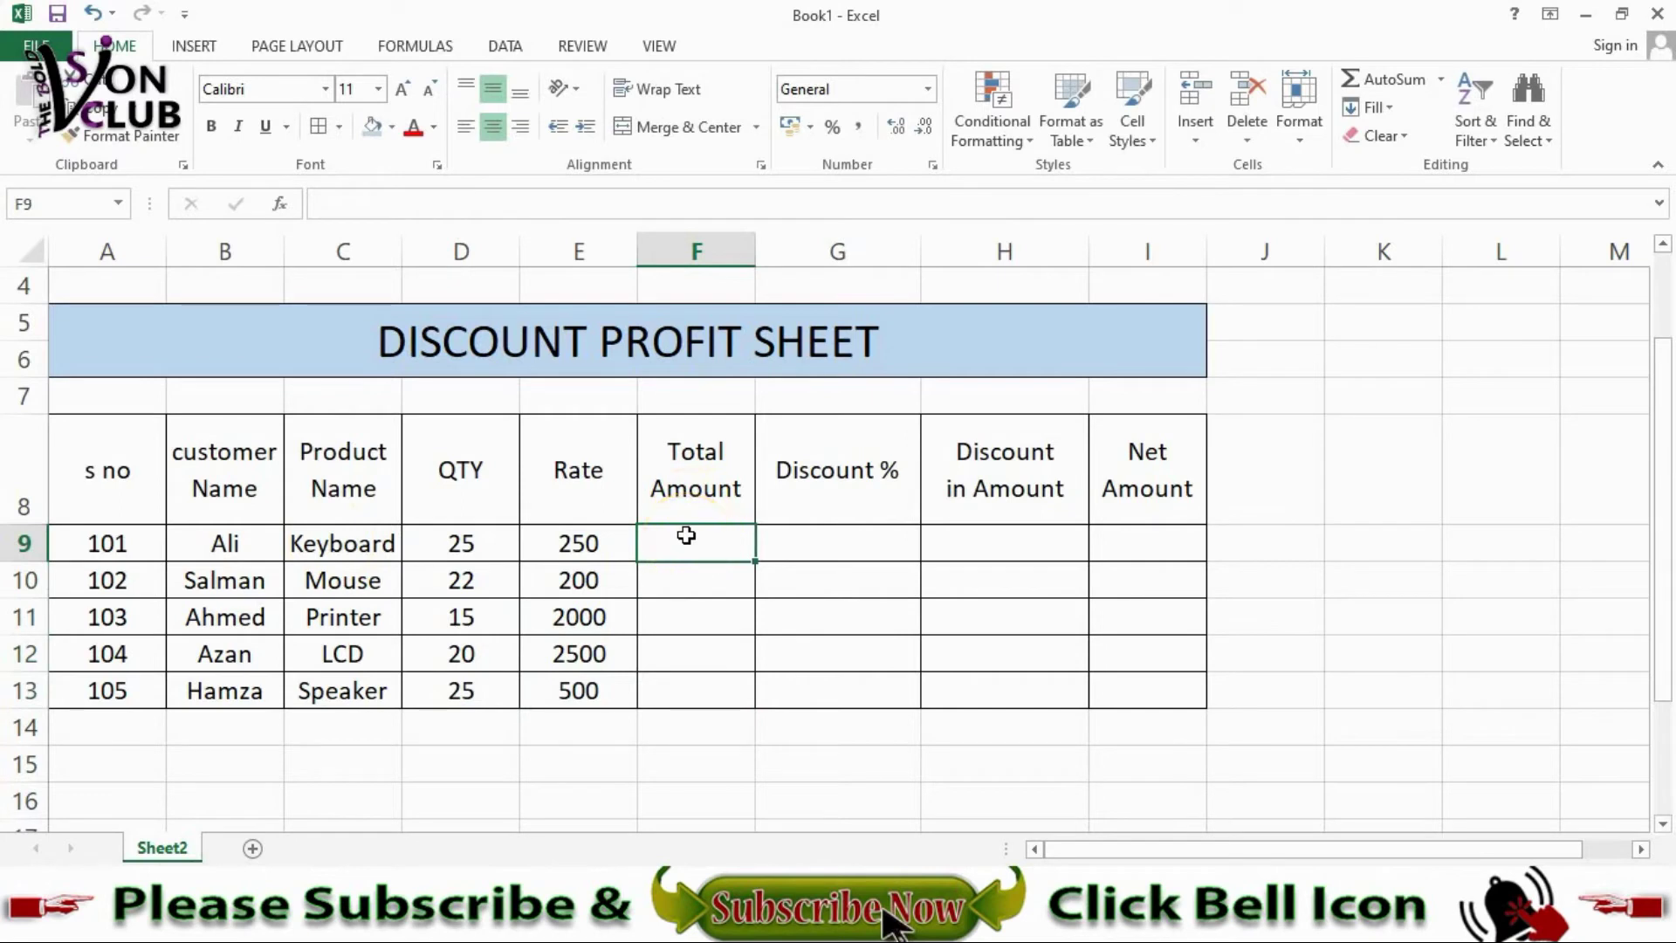
# Step: Enter the Total Amount formula =D9*E9 in F9, giving 6250
pyautogui.write('=')
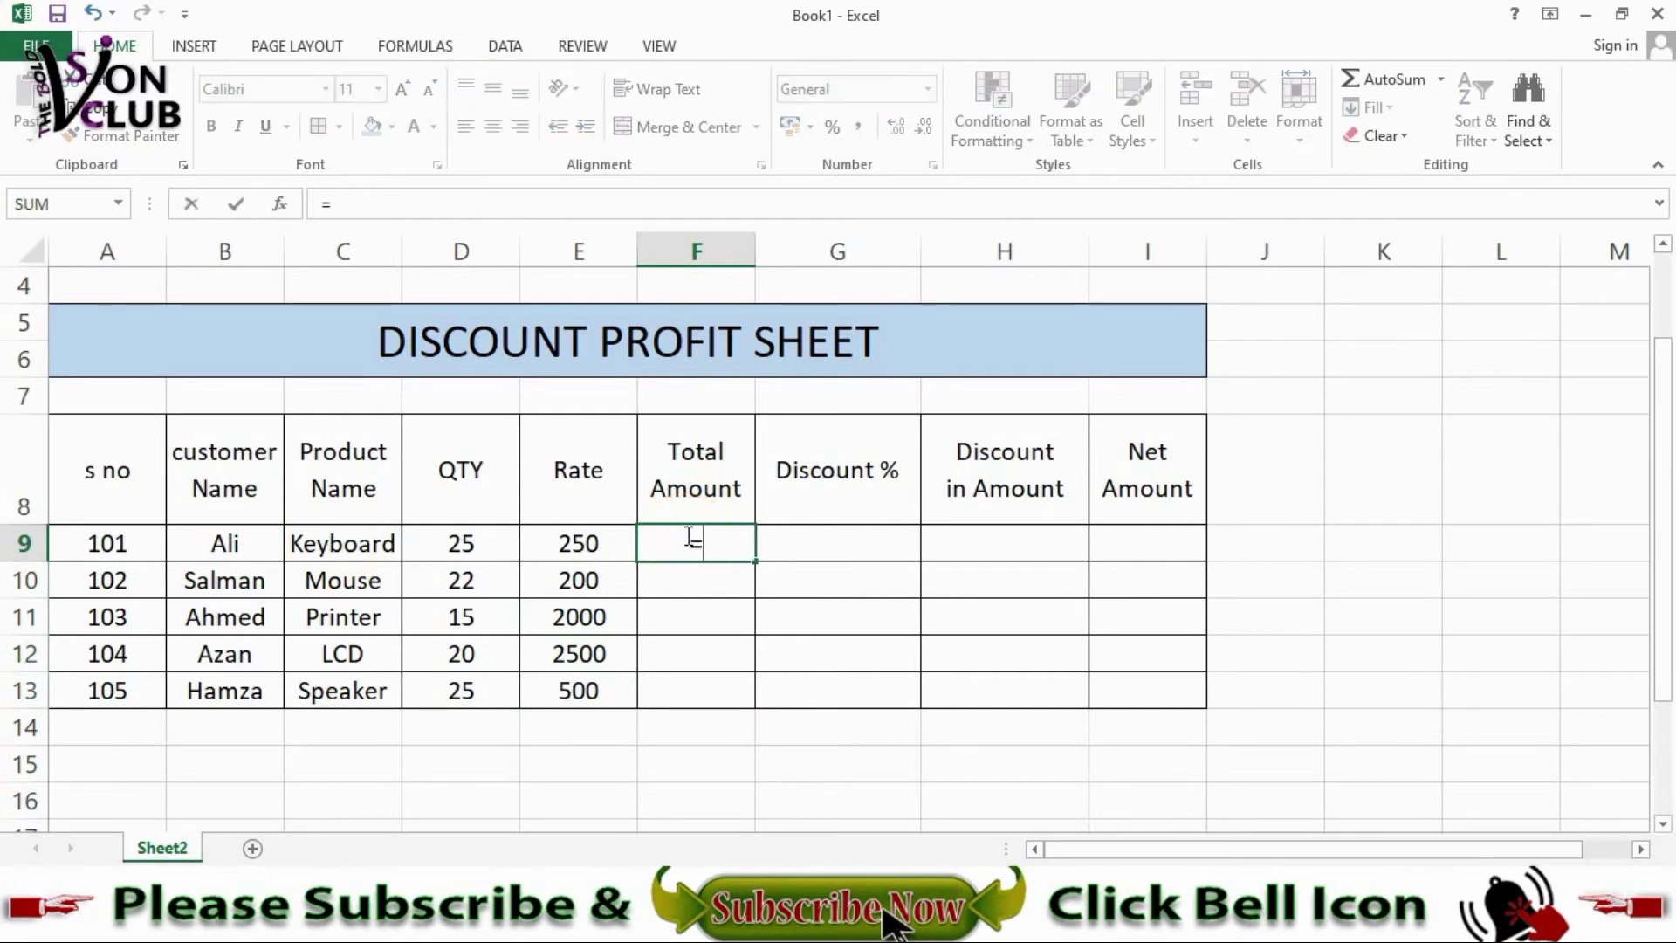
pyautogui.click(468, 545)
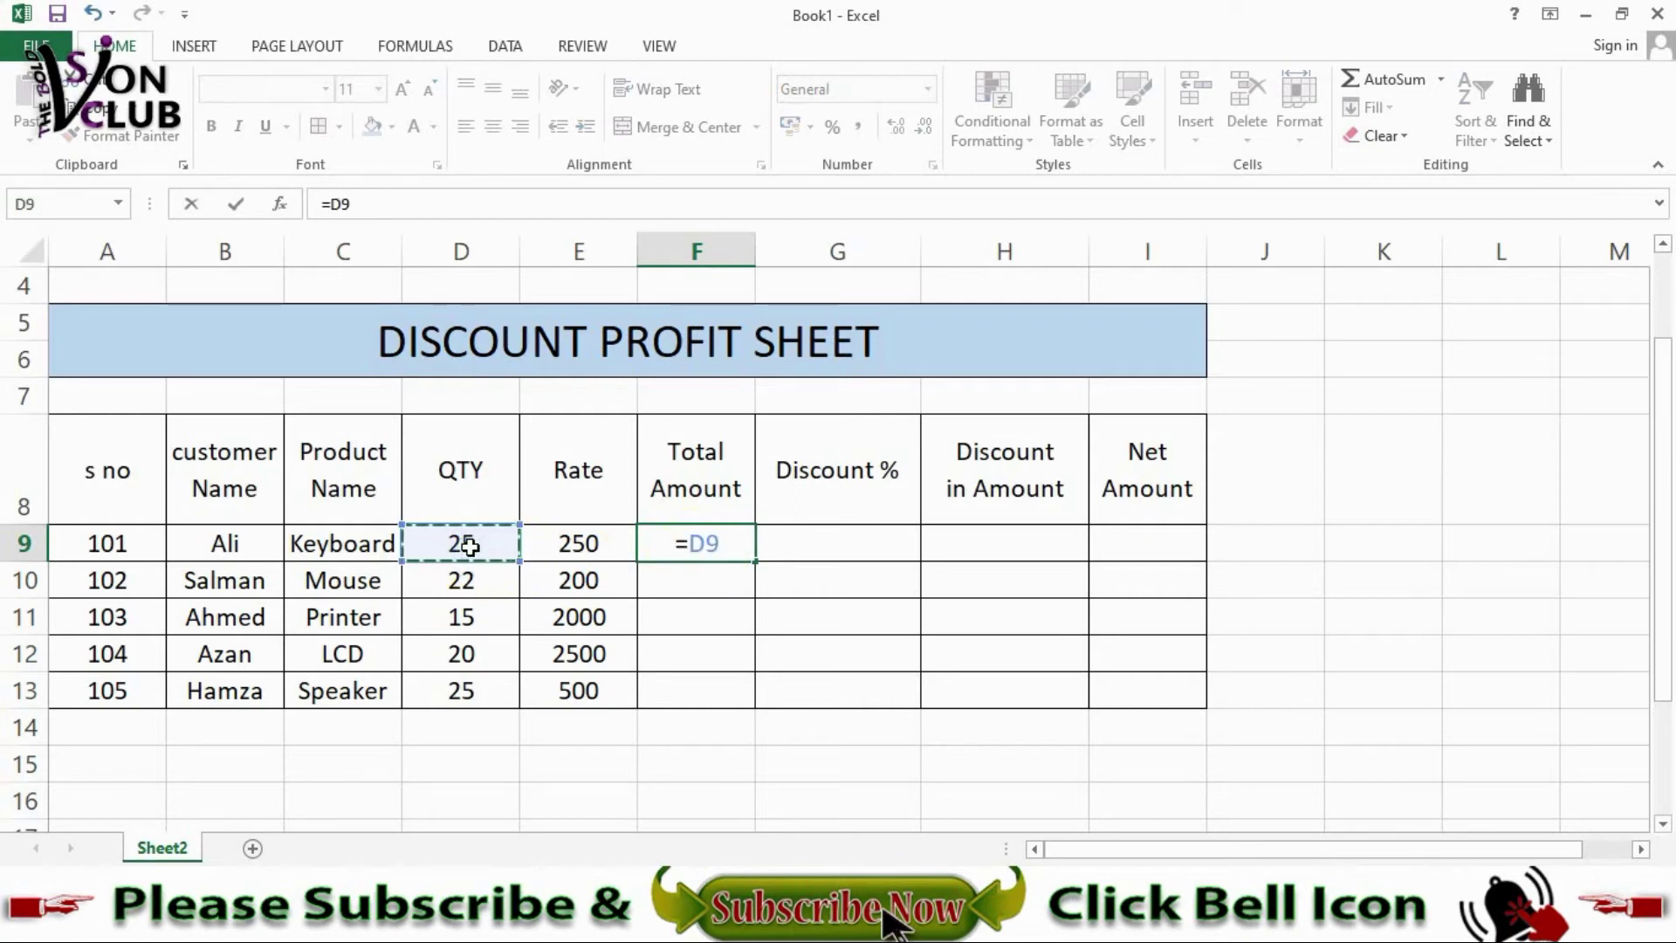
pyautogui.write('*')
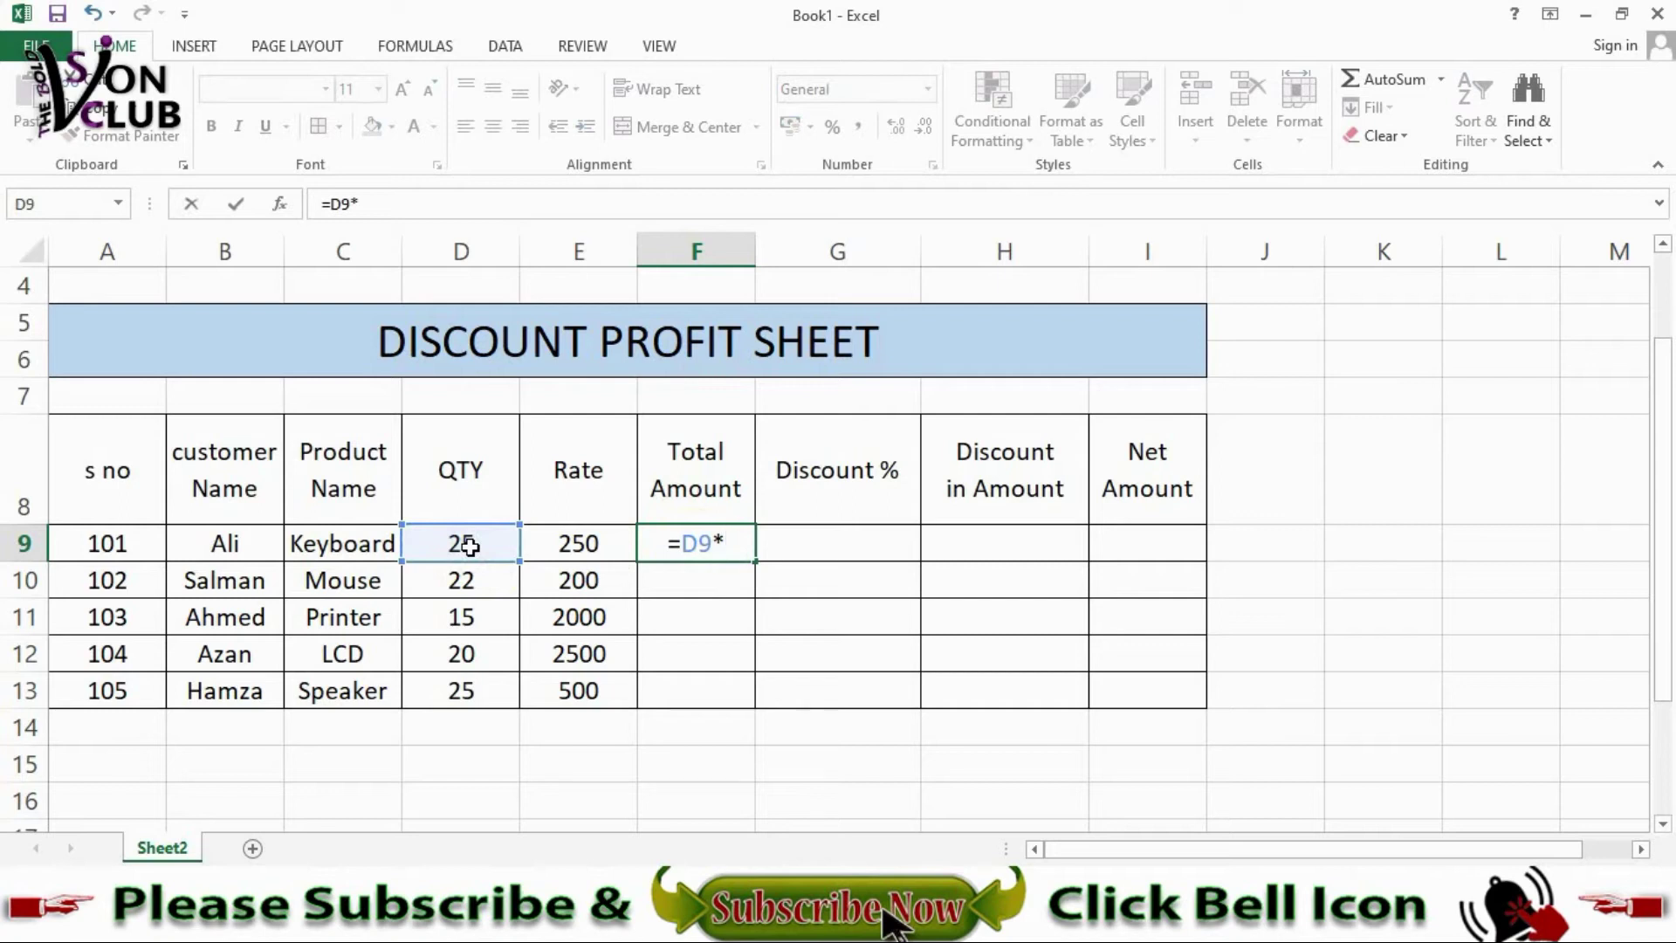
pyautogui.click(552, 543)
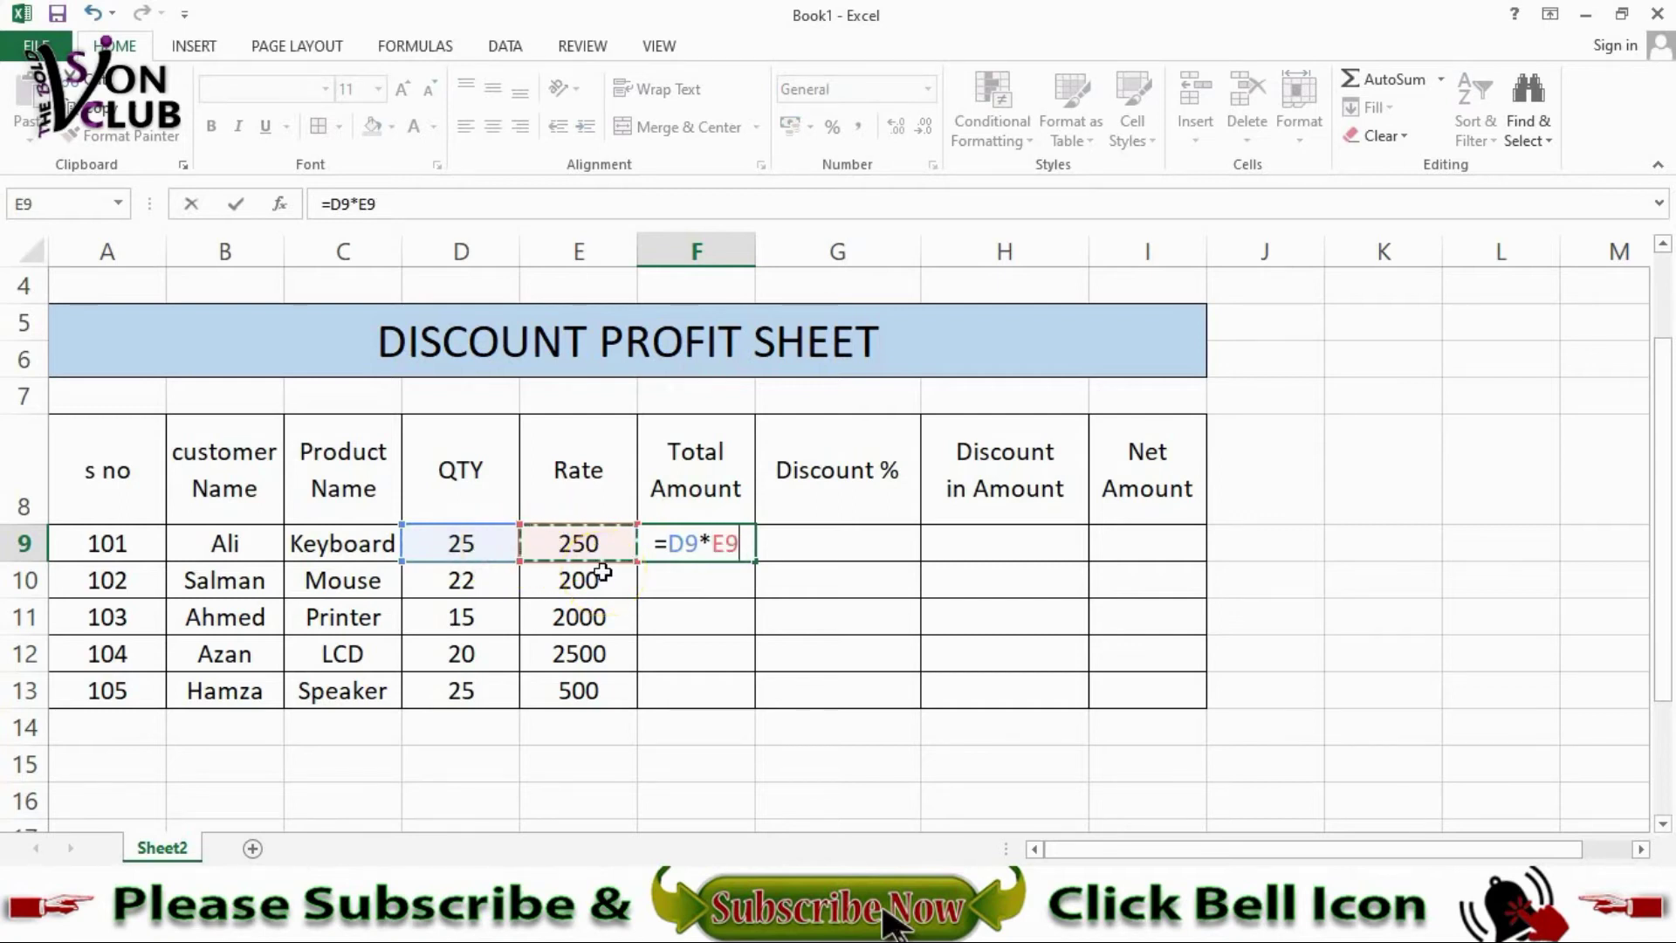
pyautogui.press('Return')
# Step: Copy the Total Amount formula down to F13
pyautogui.click(694, 541)
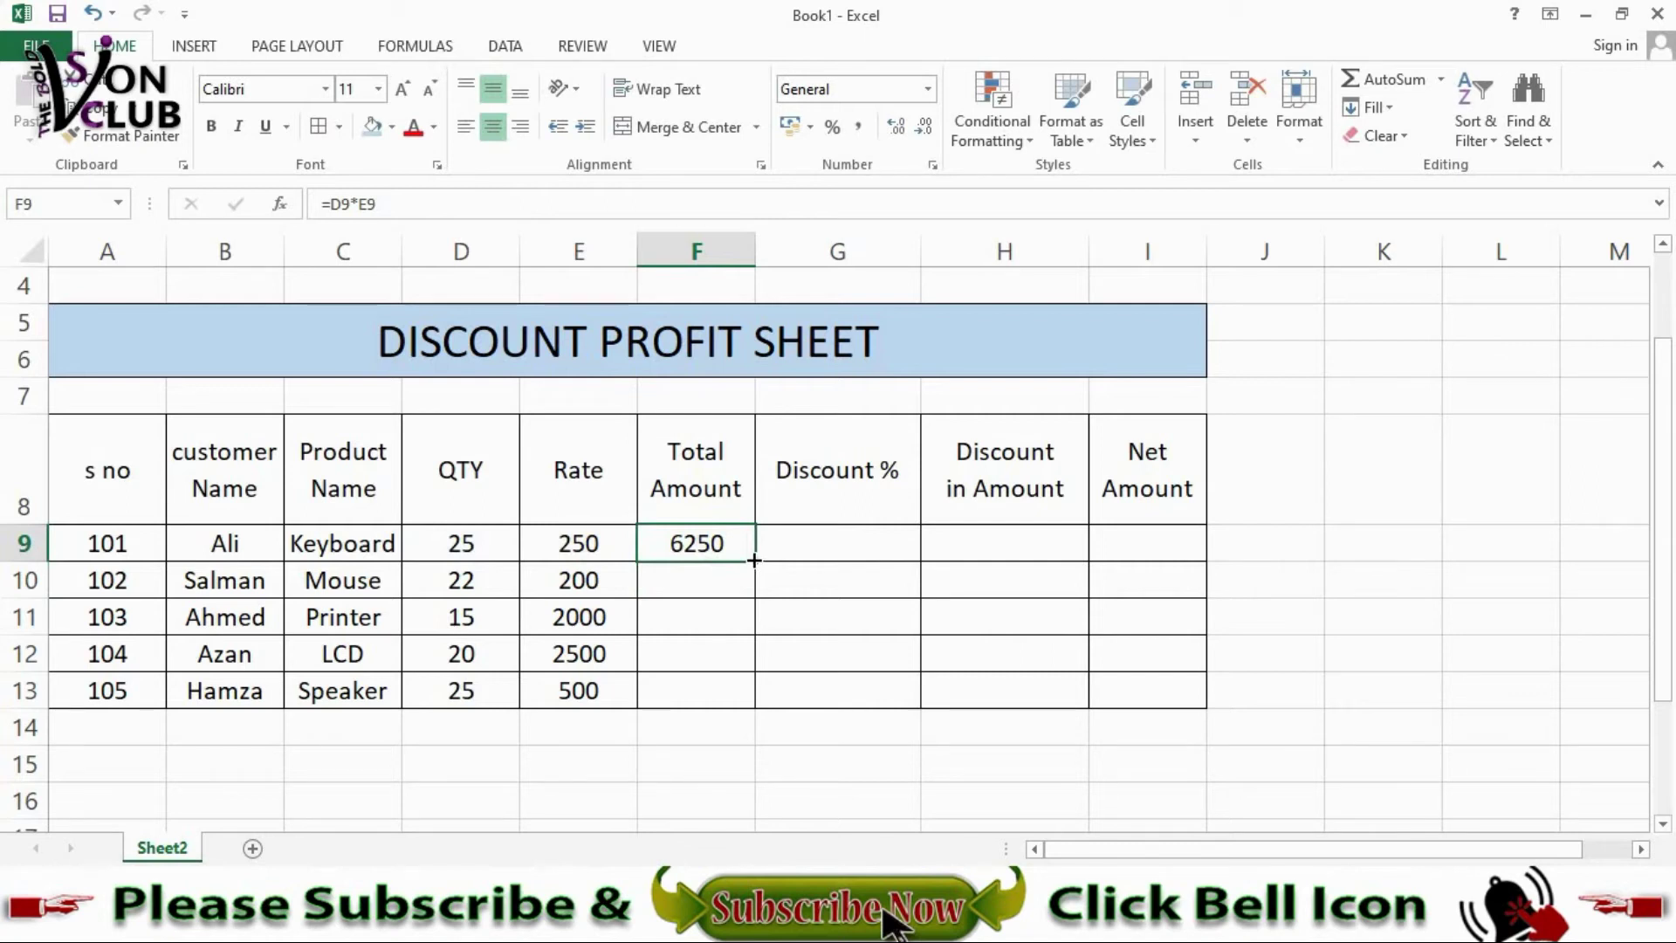
pyautogui.moveTo(753, 559); pyautogui.dragTo(754, 693)
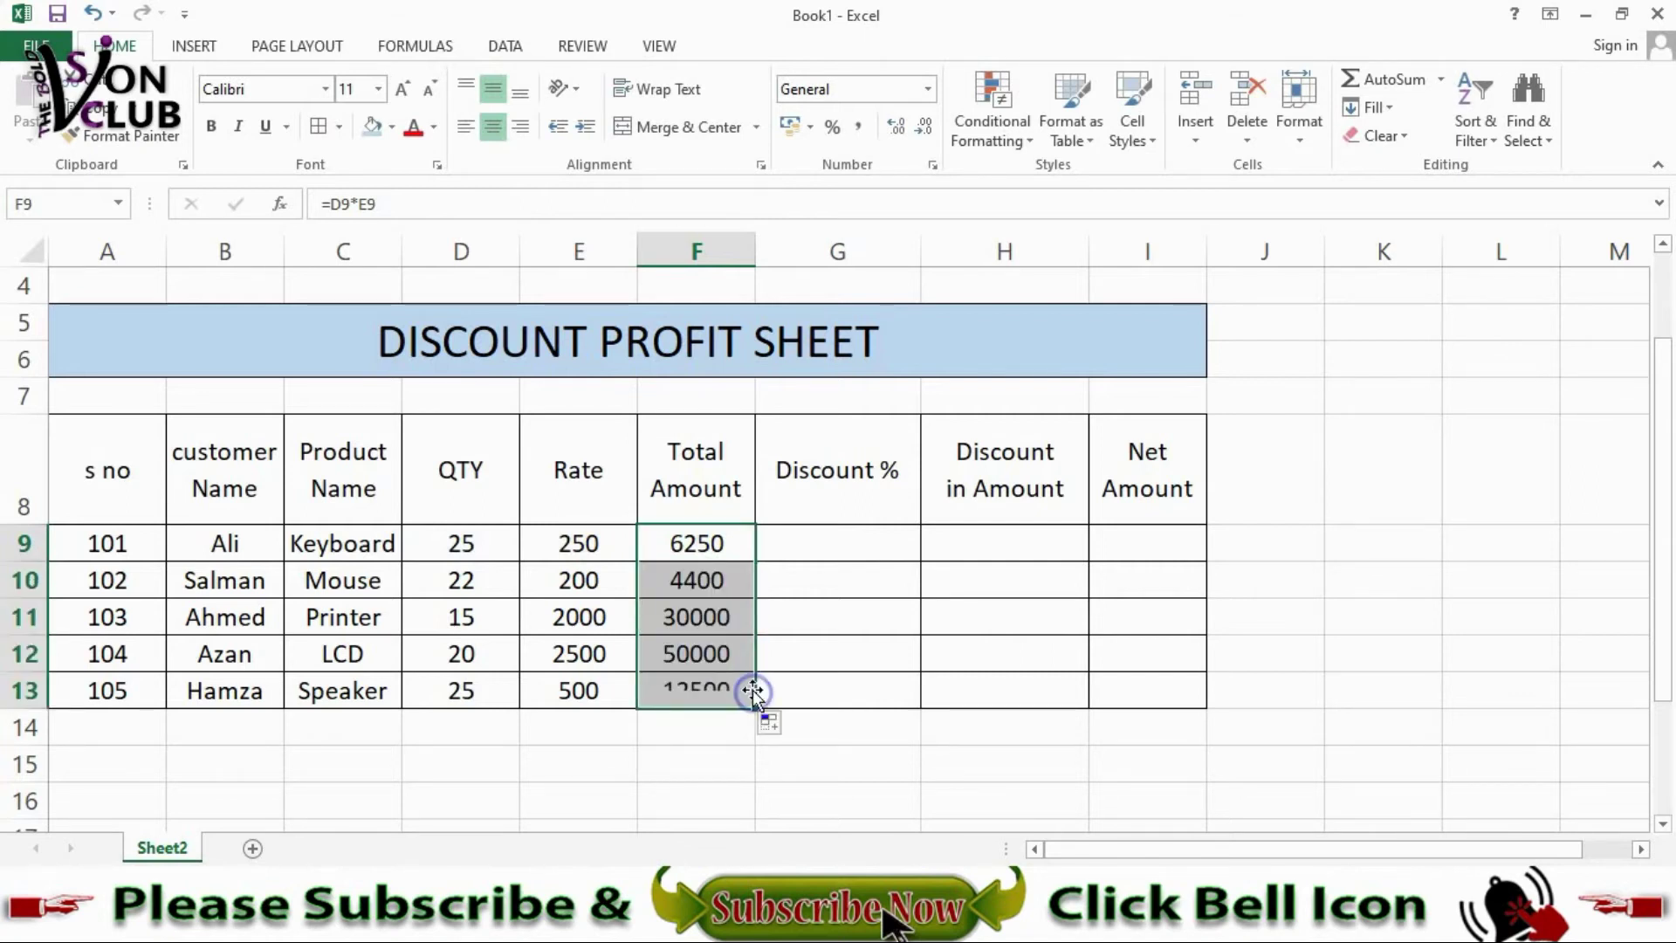
pyautogui.click(727, 582)
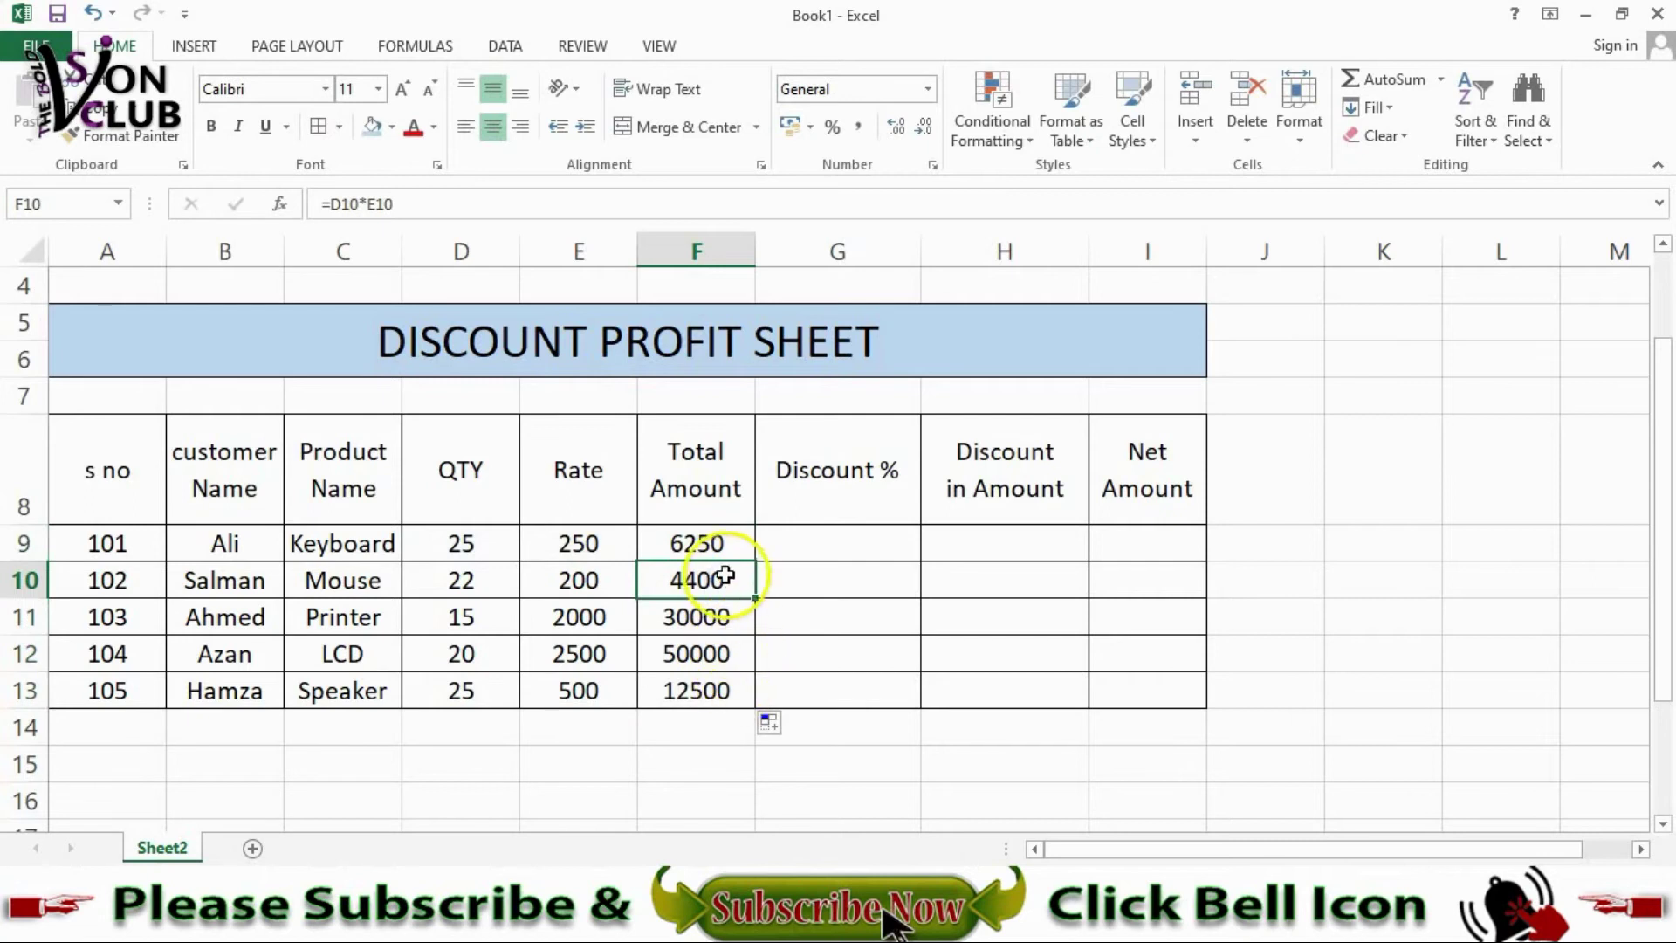
pyautogui.click(838, 542)
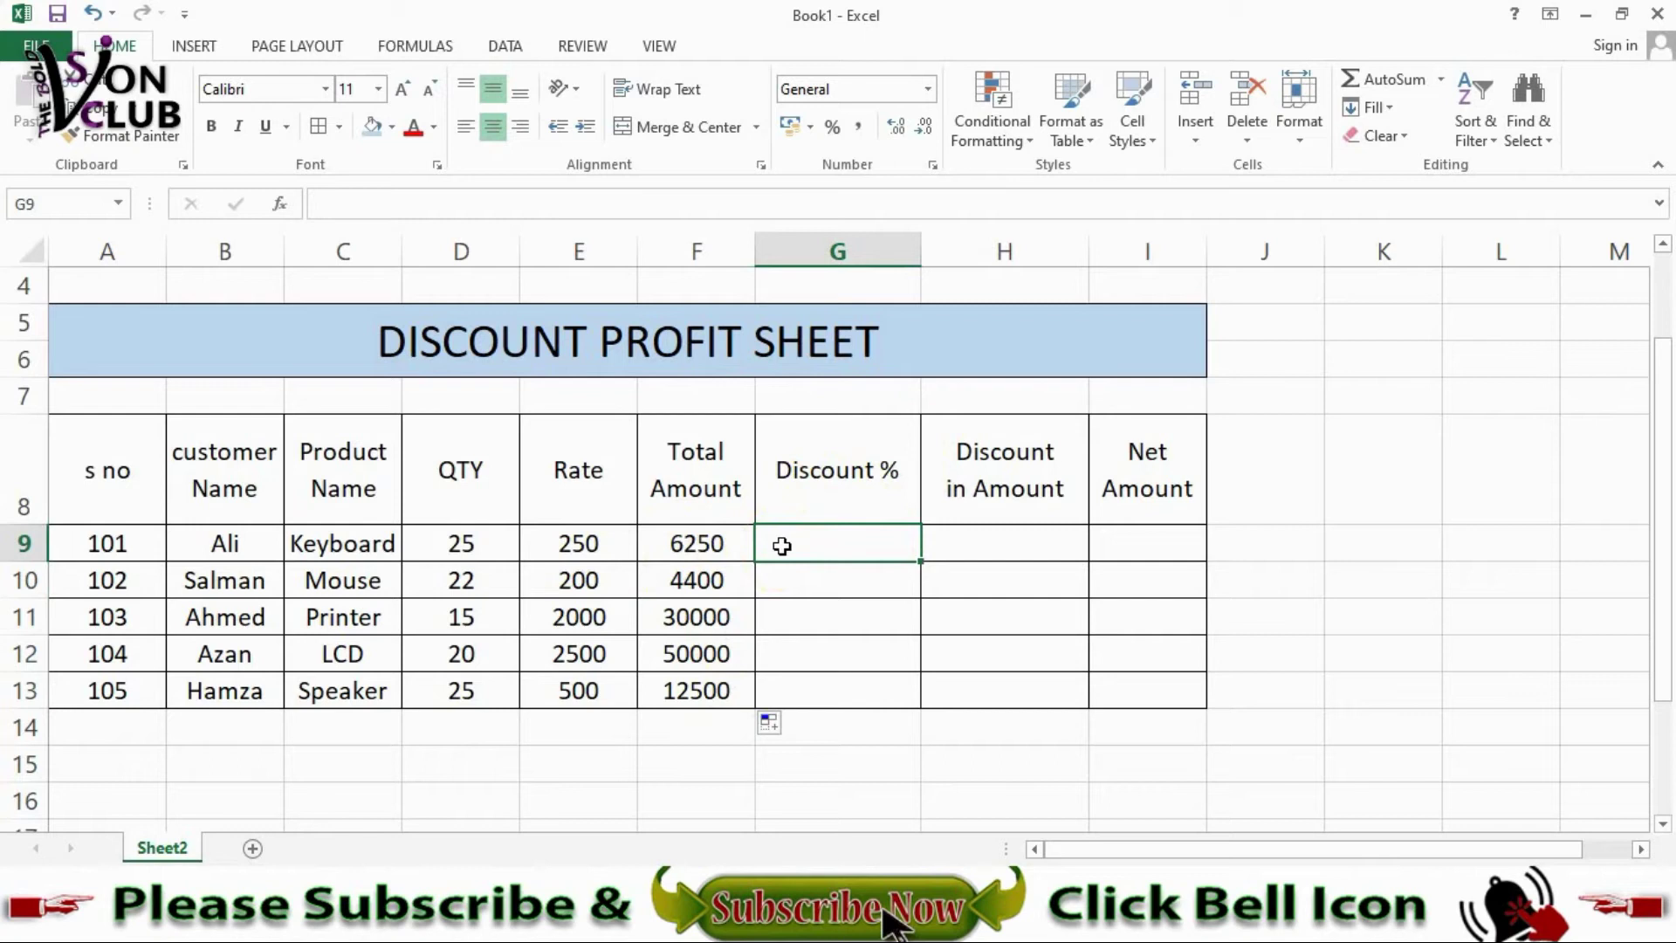
# Step: Enter discounts 5%, 3%, 15%, 20% and 10% in G9:G13
pyautogui.click(798, 545)
pyautogui.write('5%')
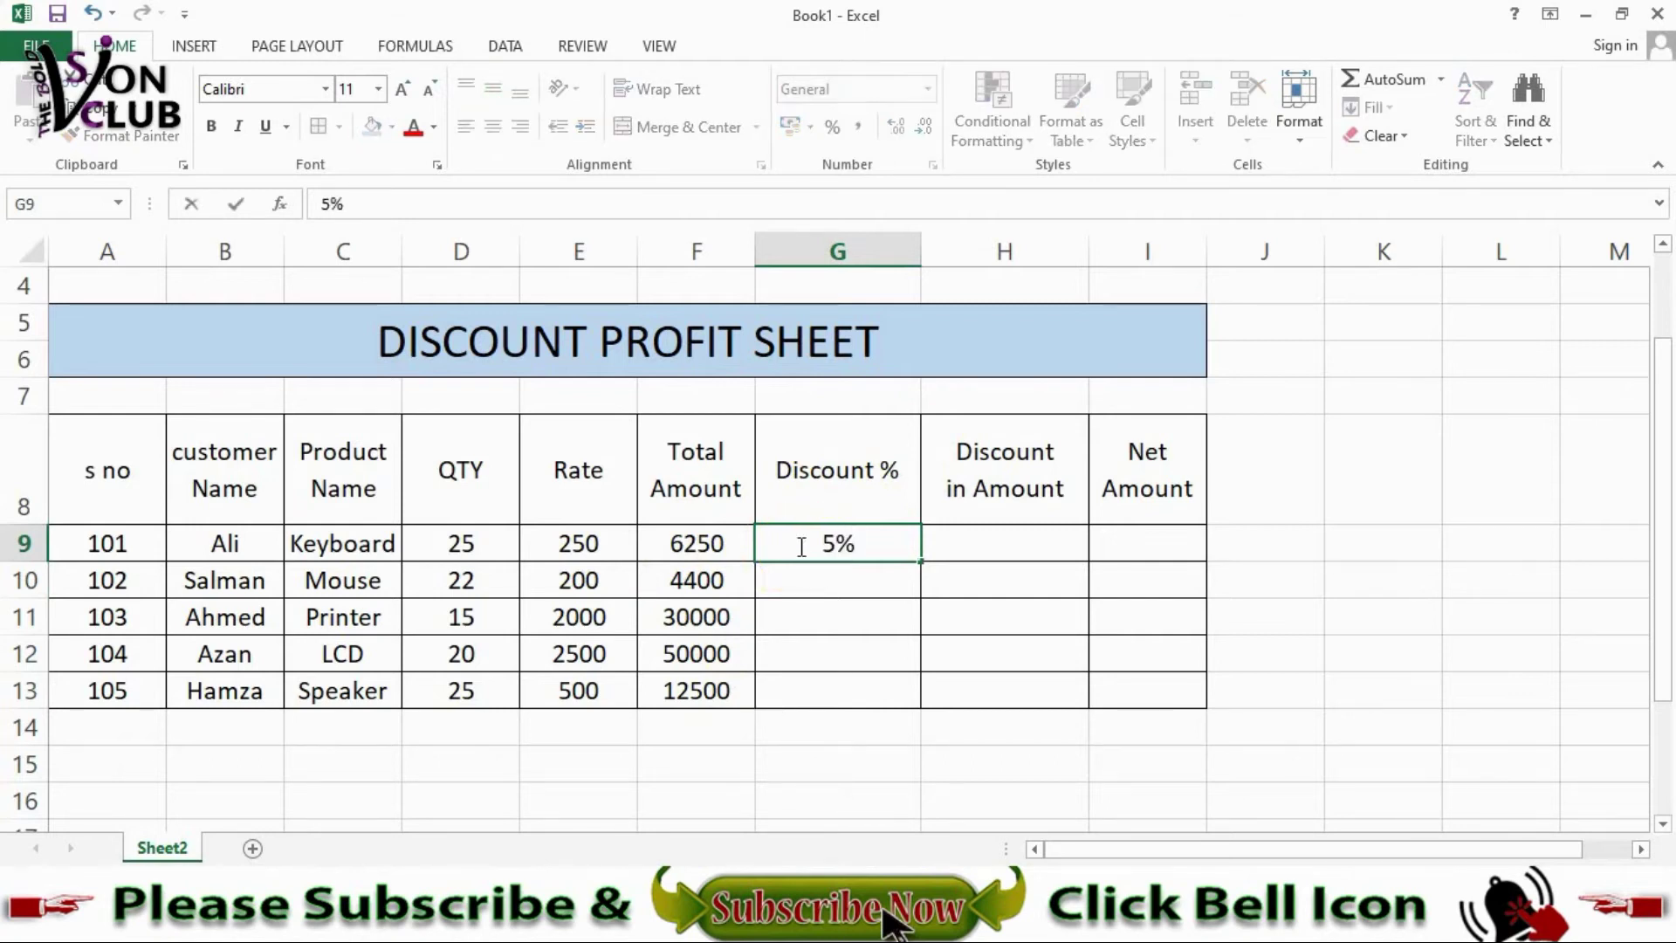
pyautogui.press('Return')
pyautogui.write('3')
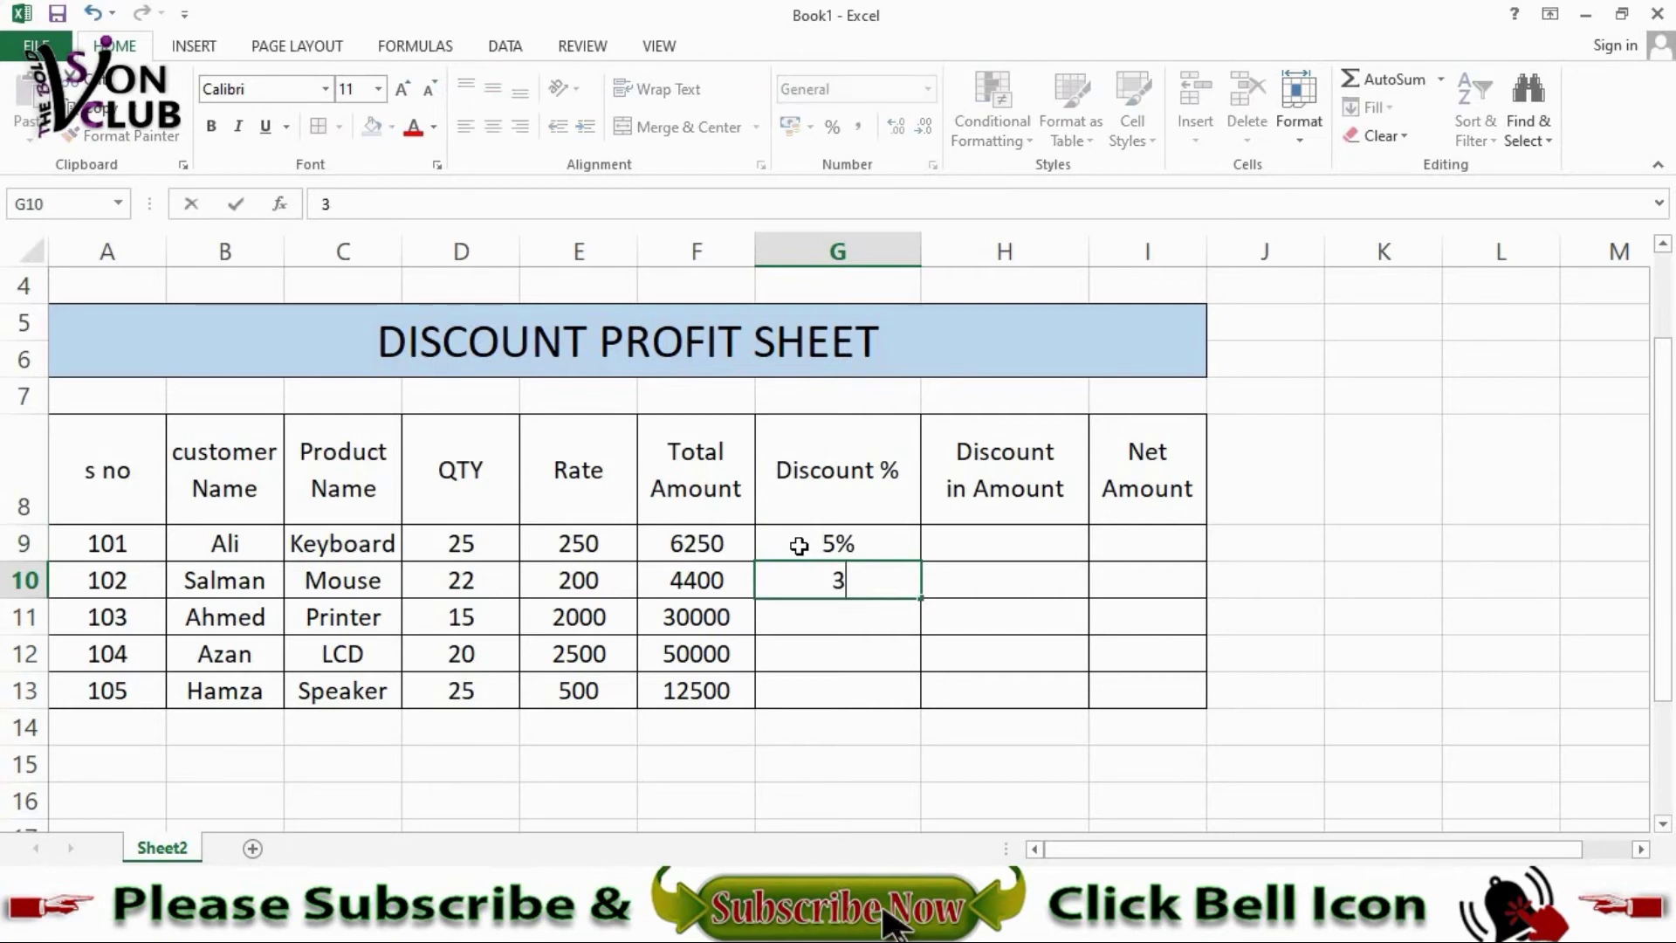
pyautogui.write('%')
pyautogui.press('Return')
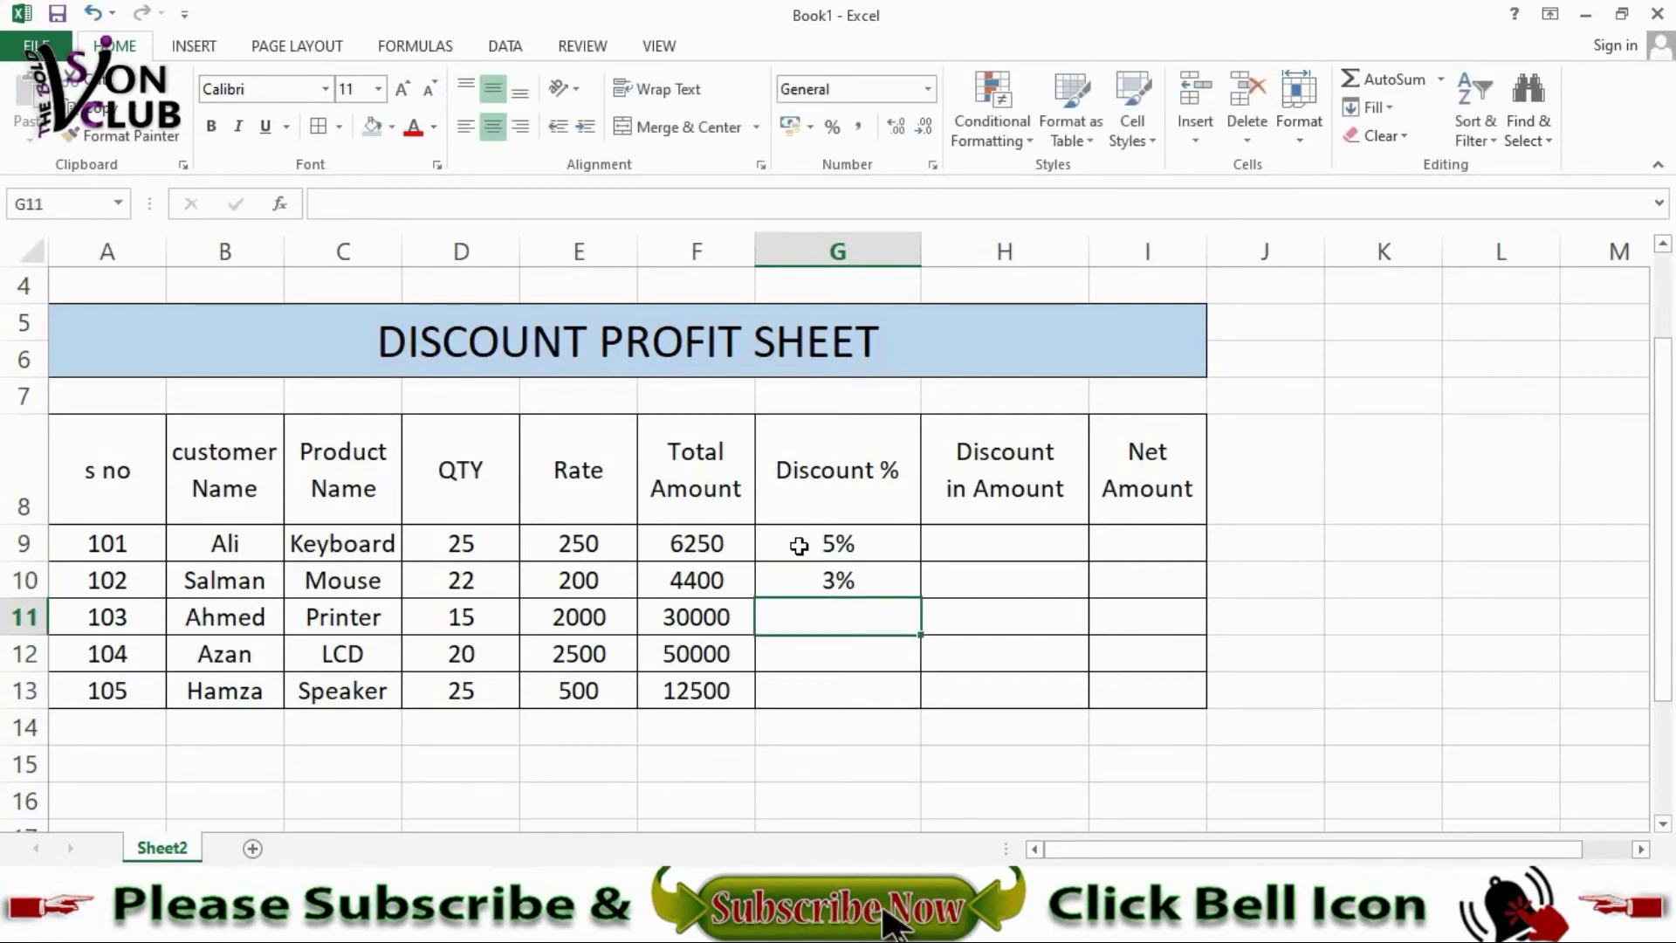
pyautogui.write('1')
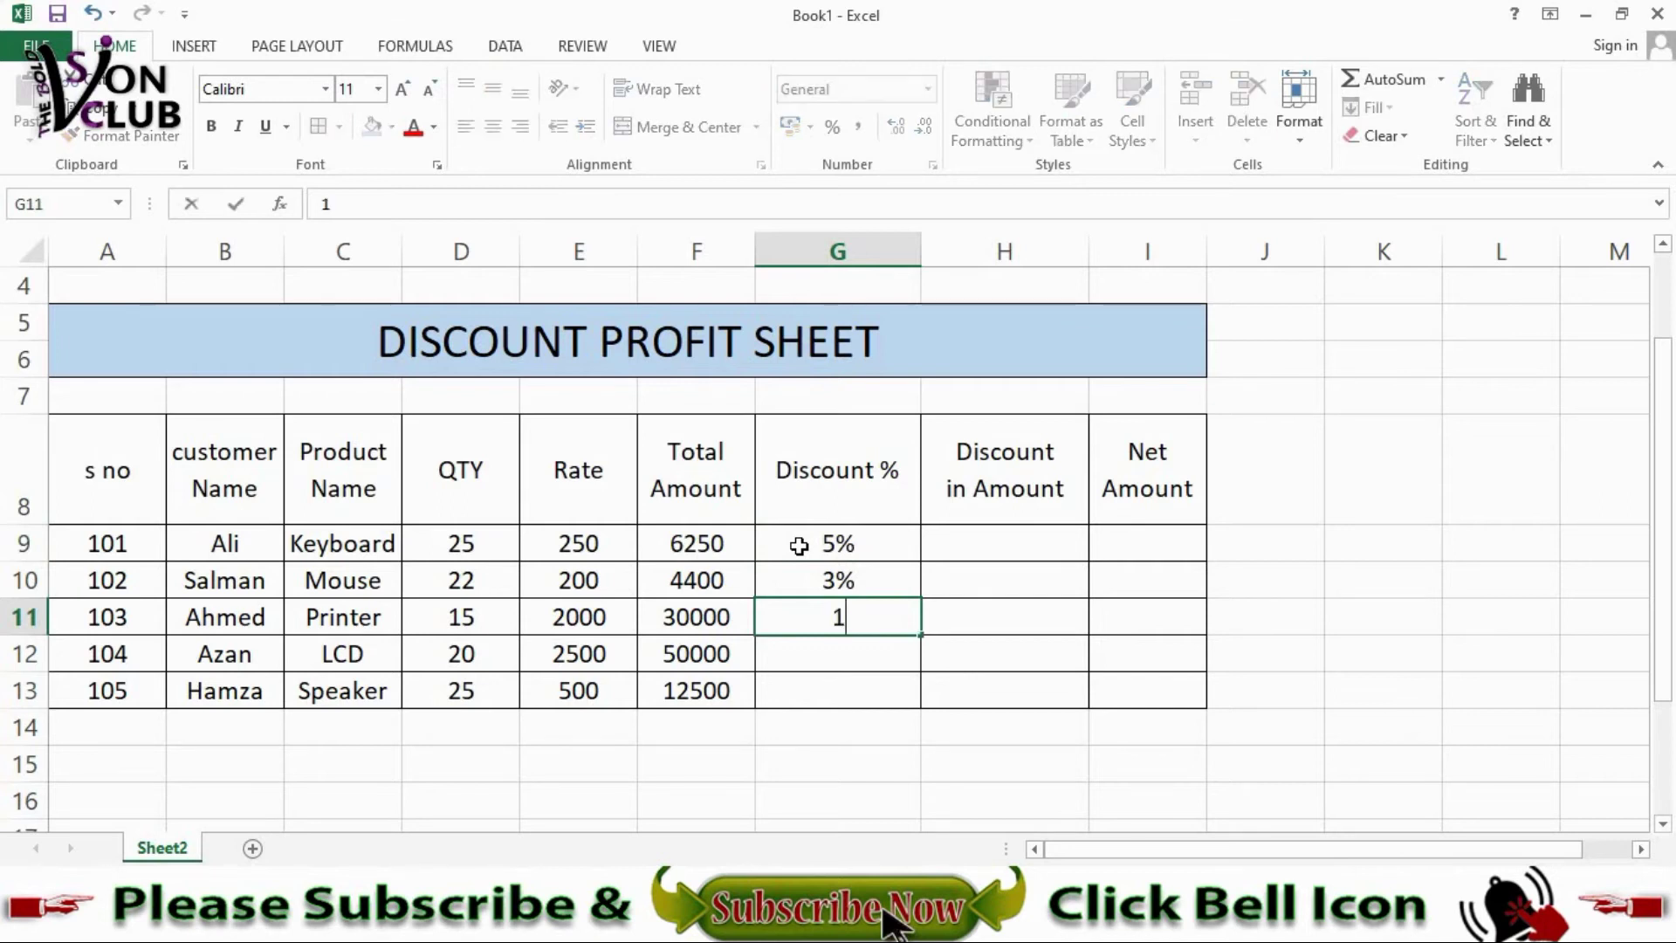
pyautogui.write('5%')
pyautogui.press('Return')
pyautogui.write('20')
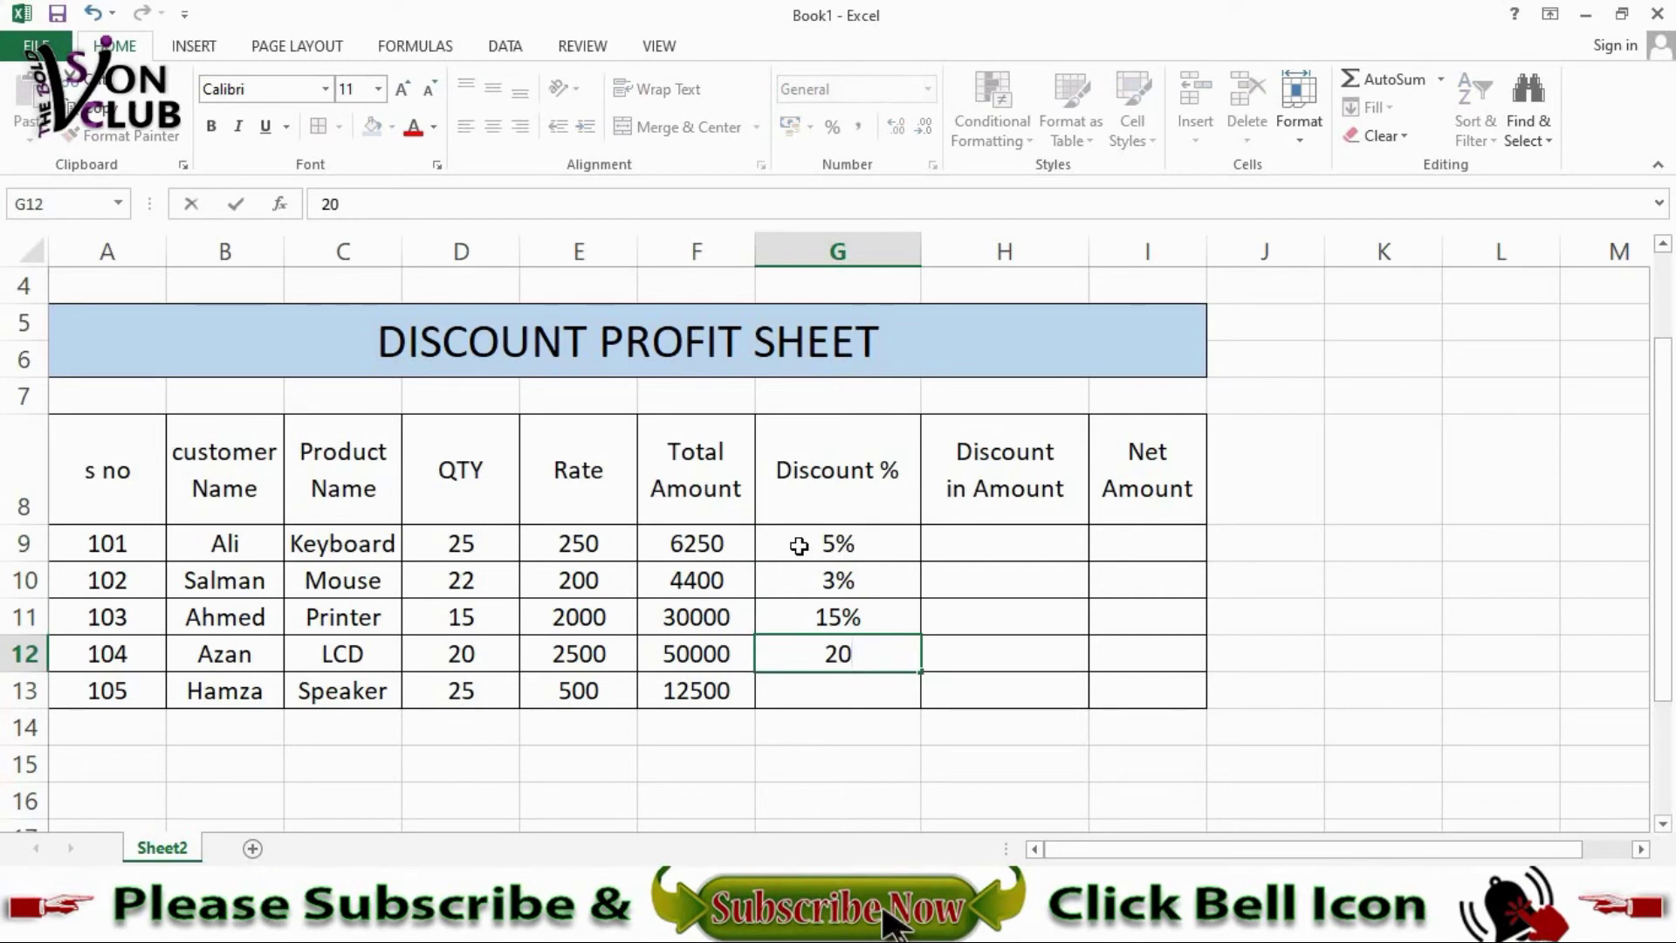
pyautogui.write('%')
pyautogui.press('Return')
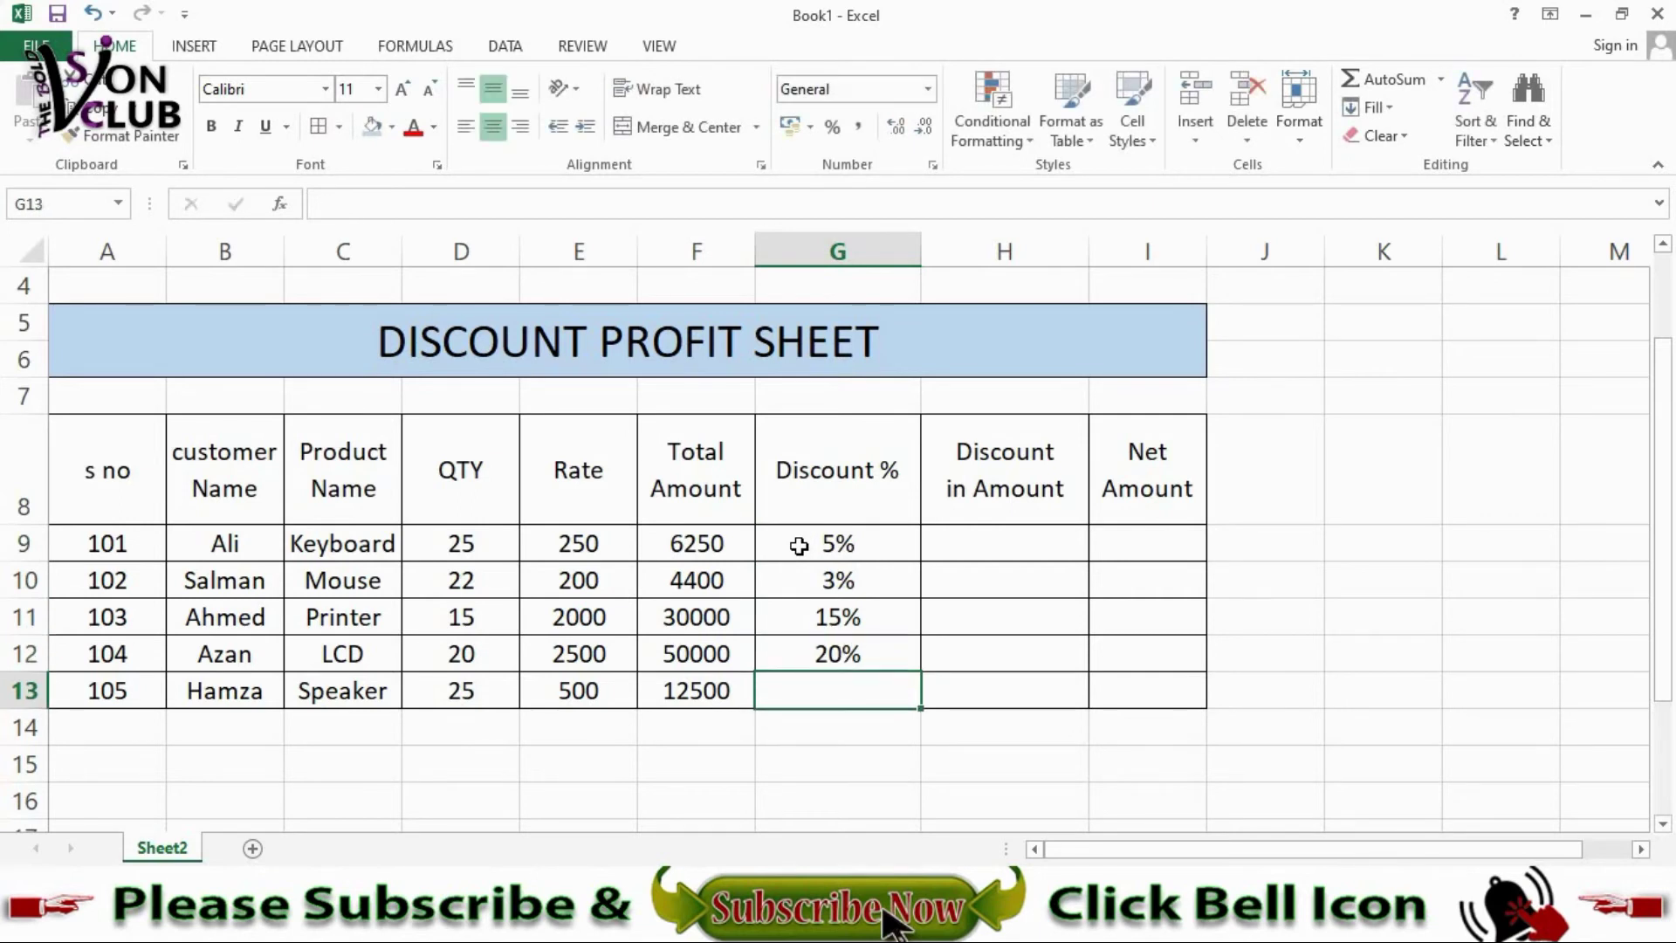
pyautogui.write('10%')
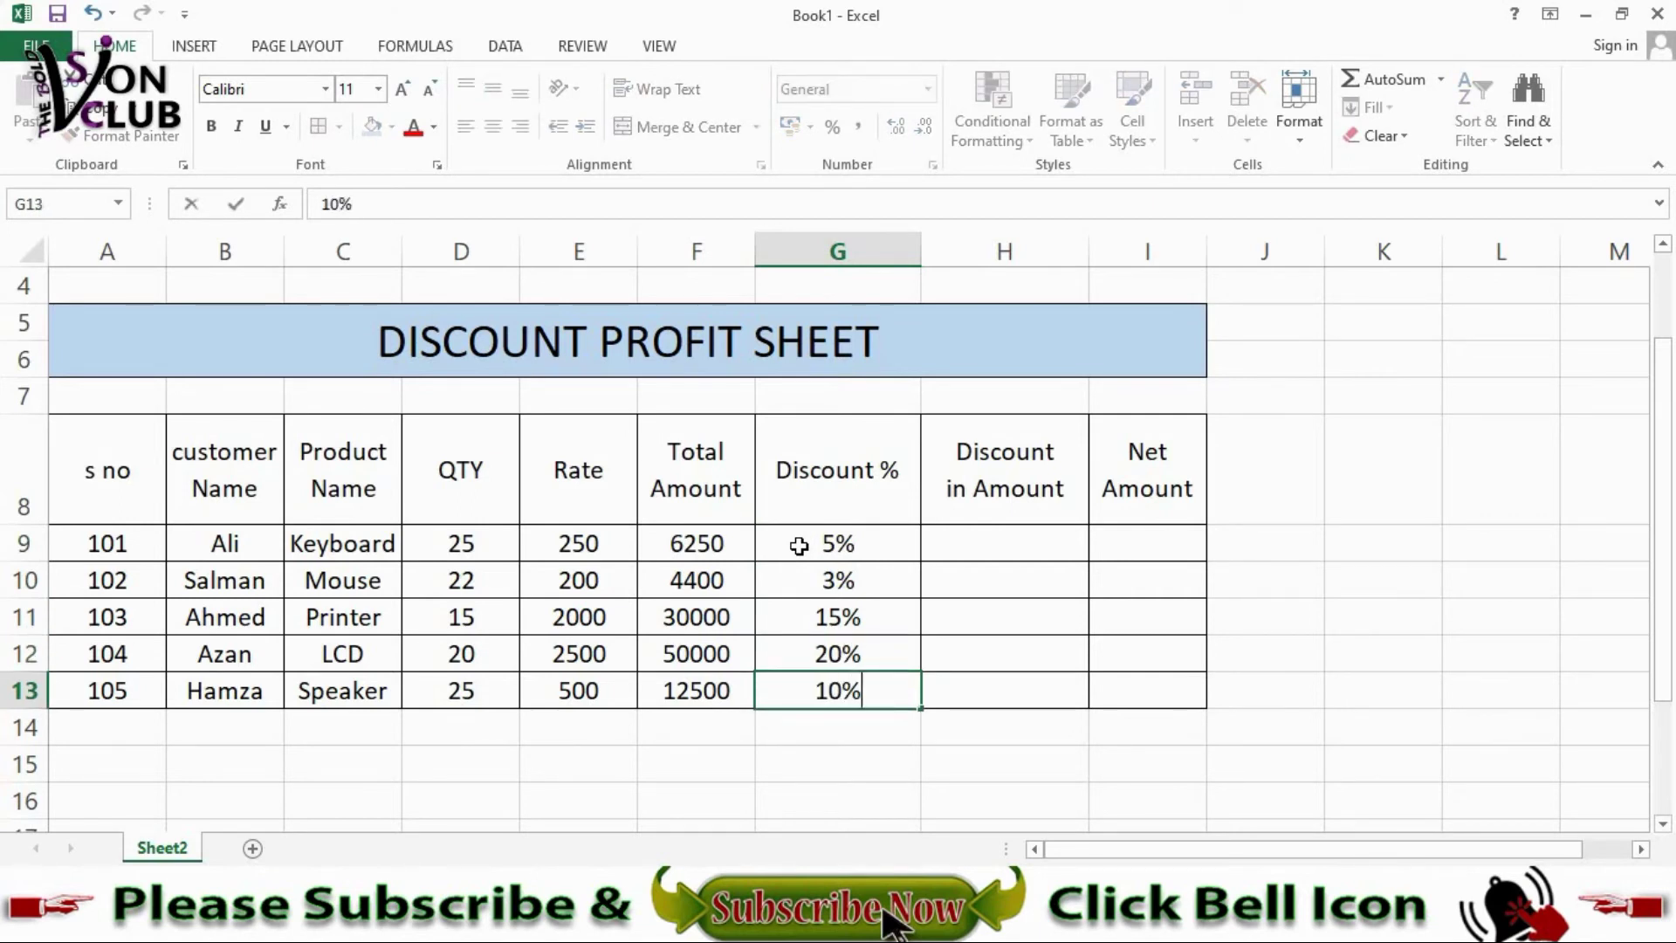
pyautogui.press('Tab')
pyautogui.press('Up')
pyautogui.press('Up')
pyautogui.press('Up')
pyautogui.press('Up')
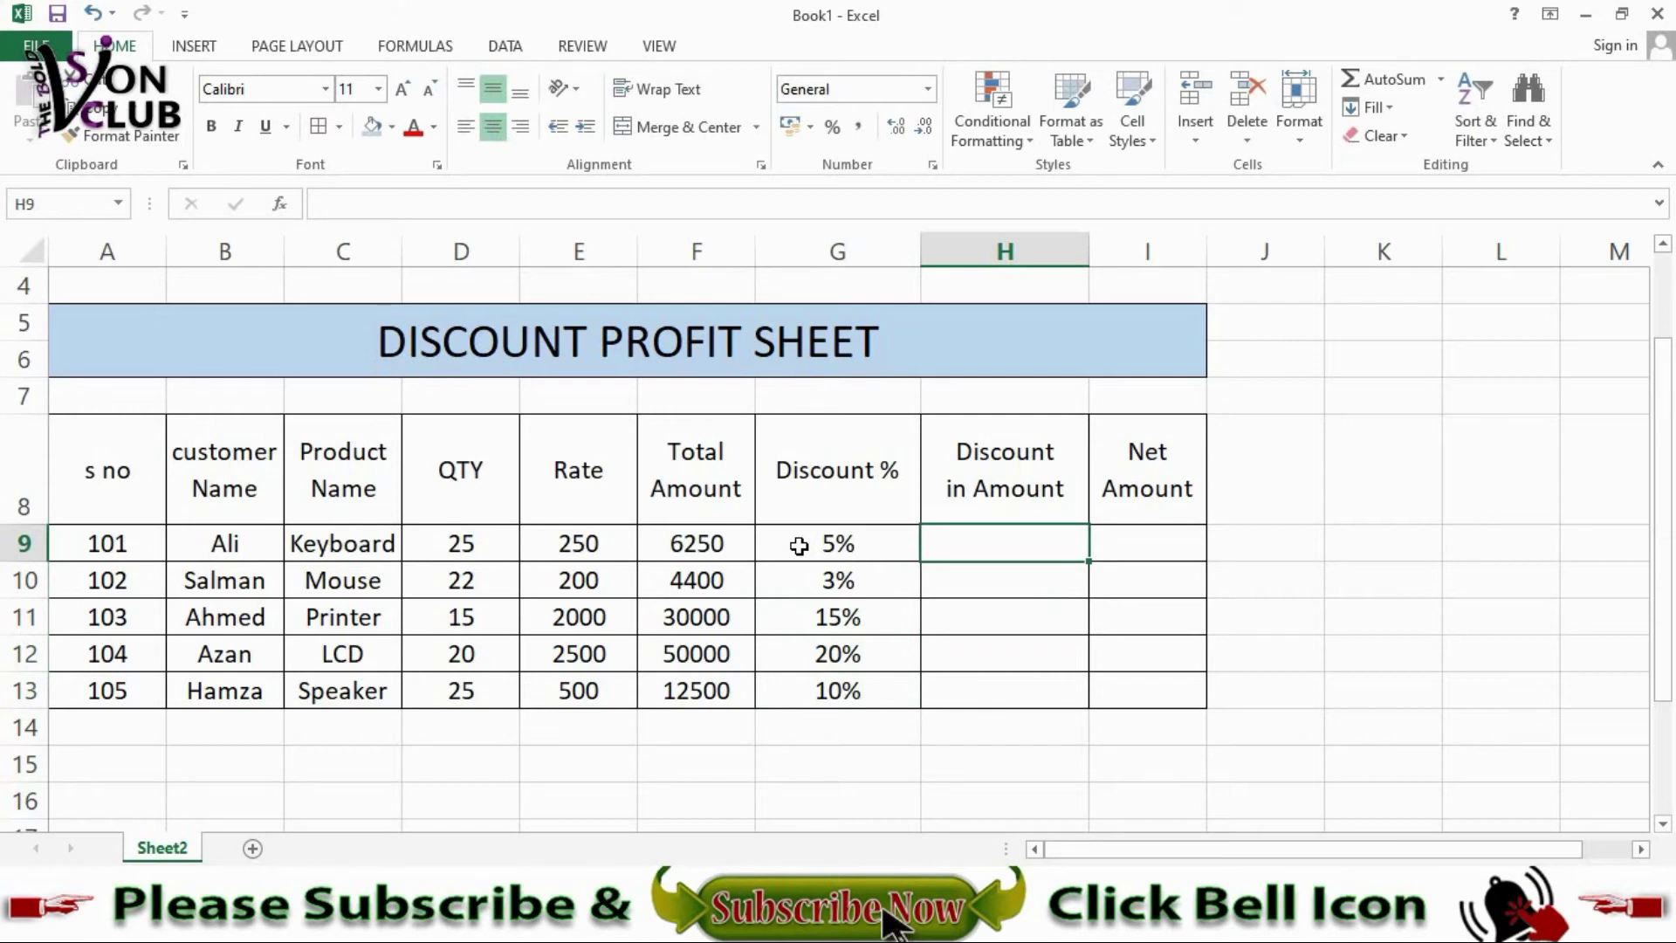
# Step: Enter the discount amount formula =F9*G9 in H9
pyautogui.write('=')
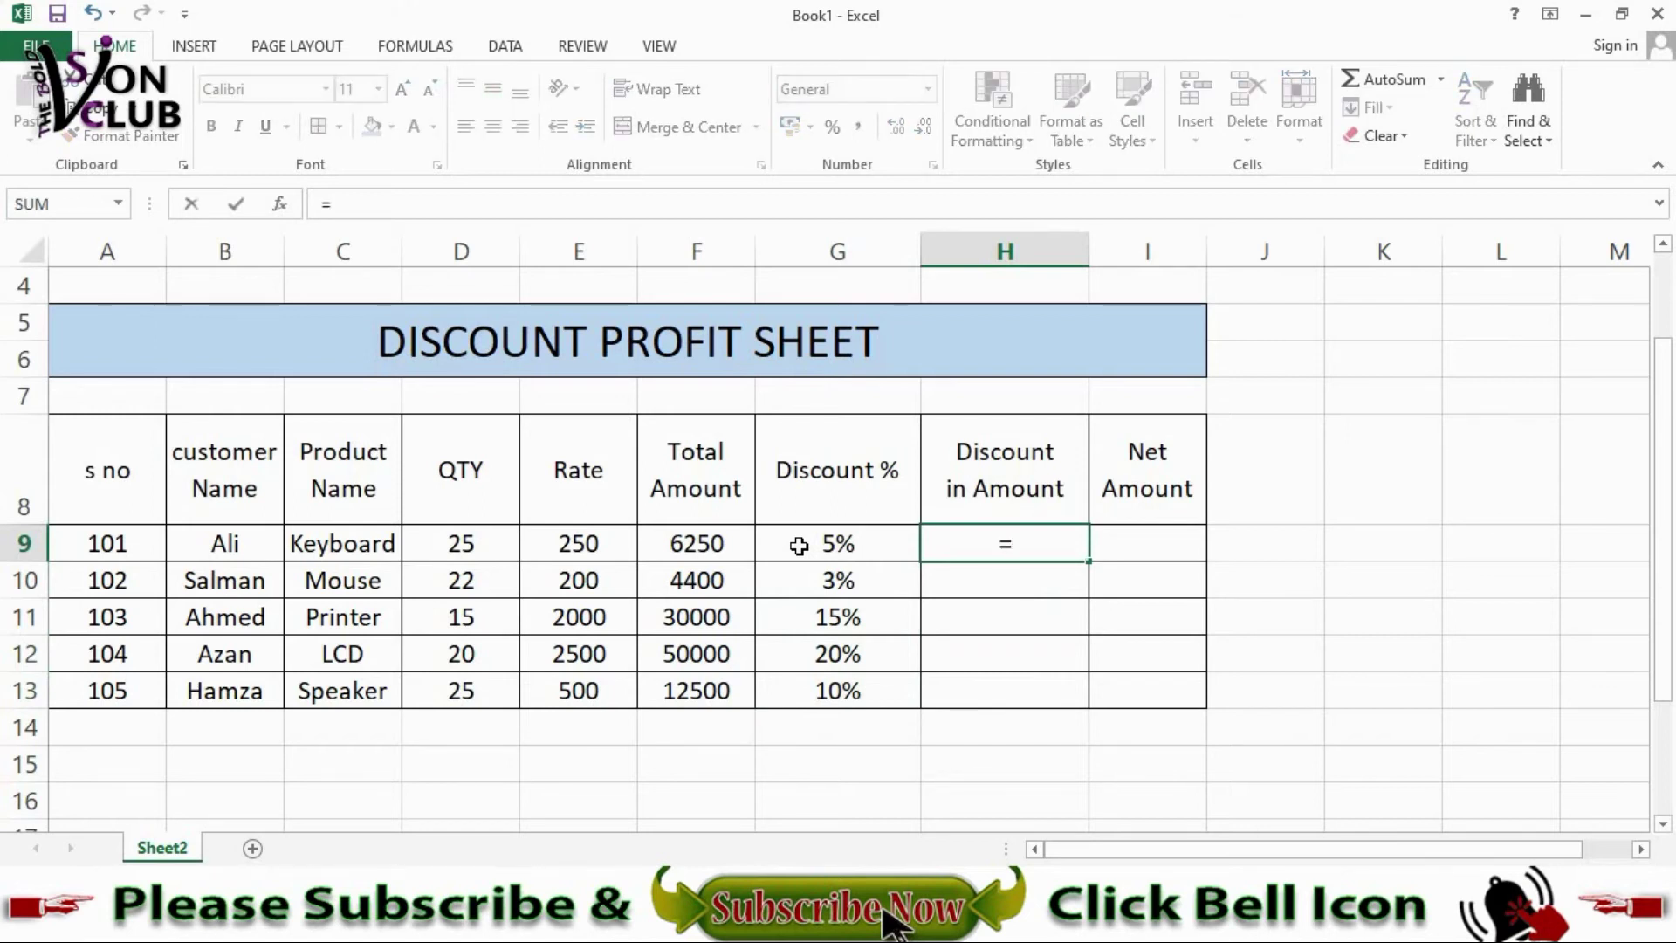
pyautogui.press('Left')
pyautogui.press('Left')
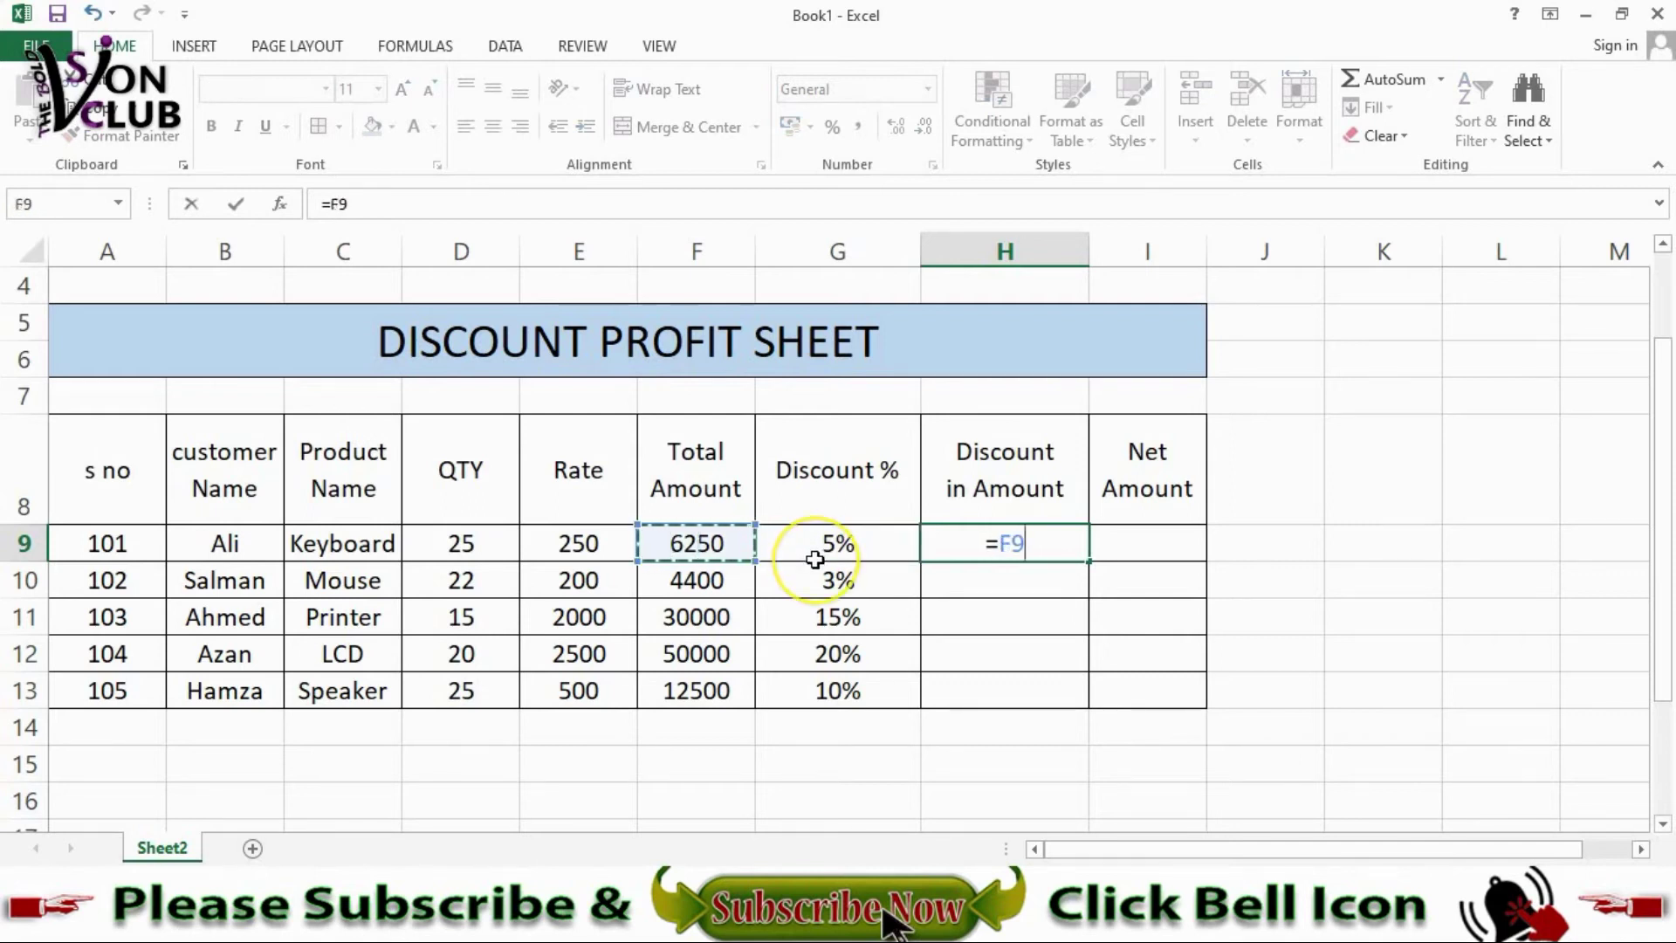
pyautogui.write('*')
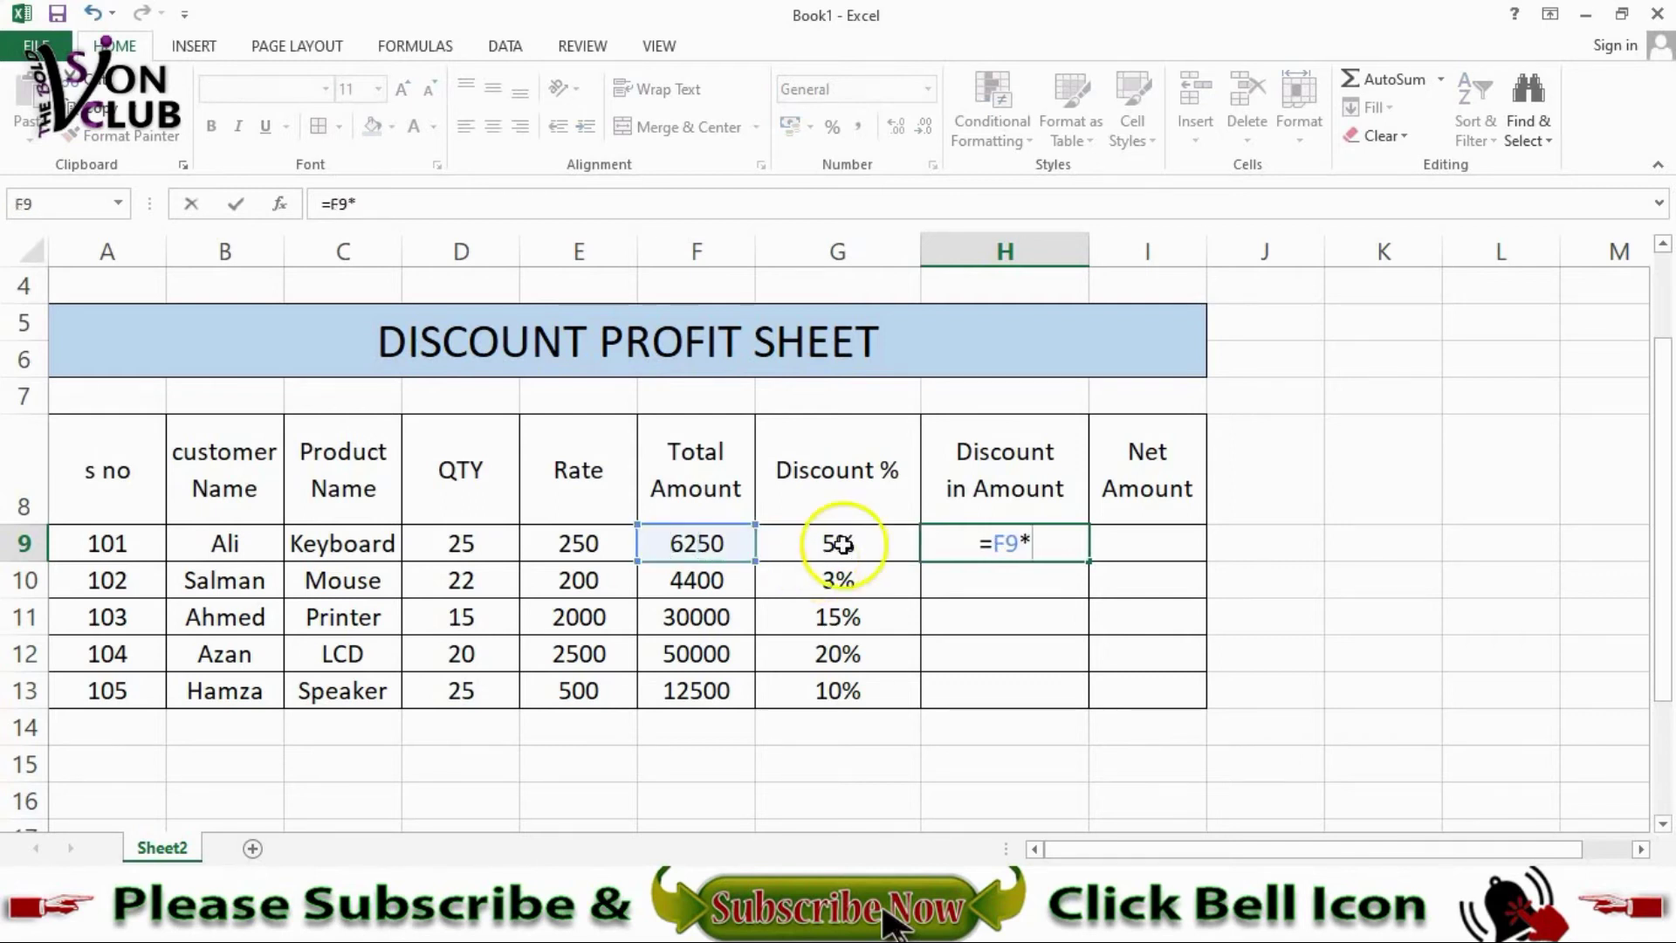
pyautogui.click(841, 543)
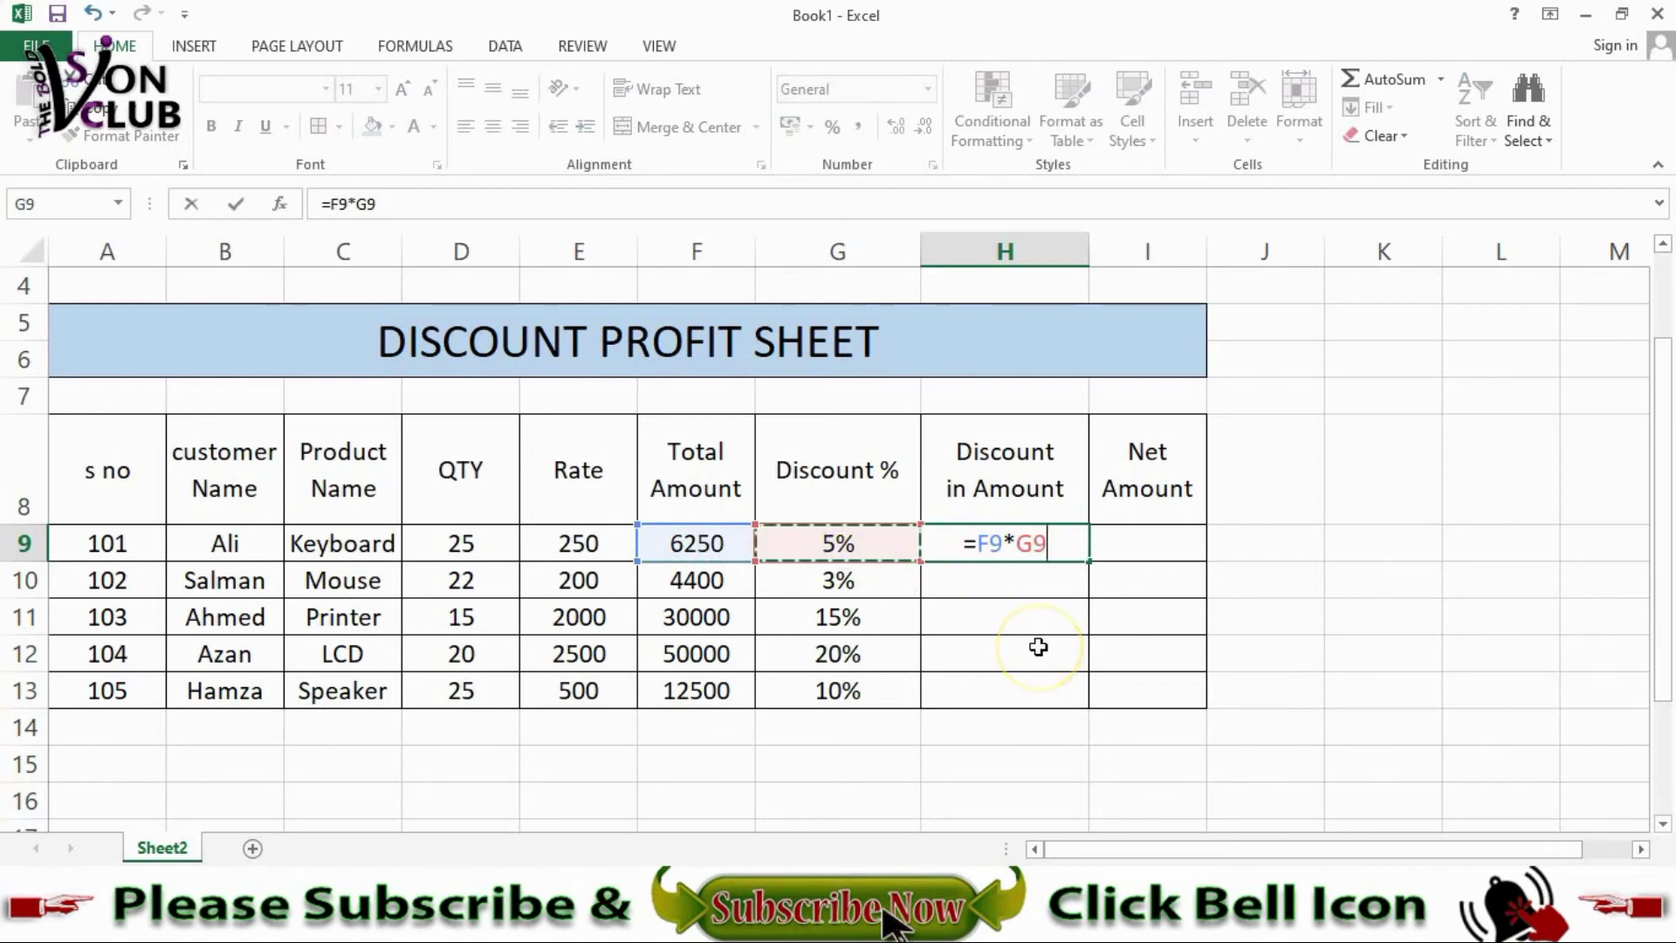
pyautogui.press('Return')
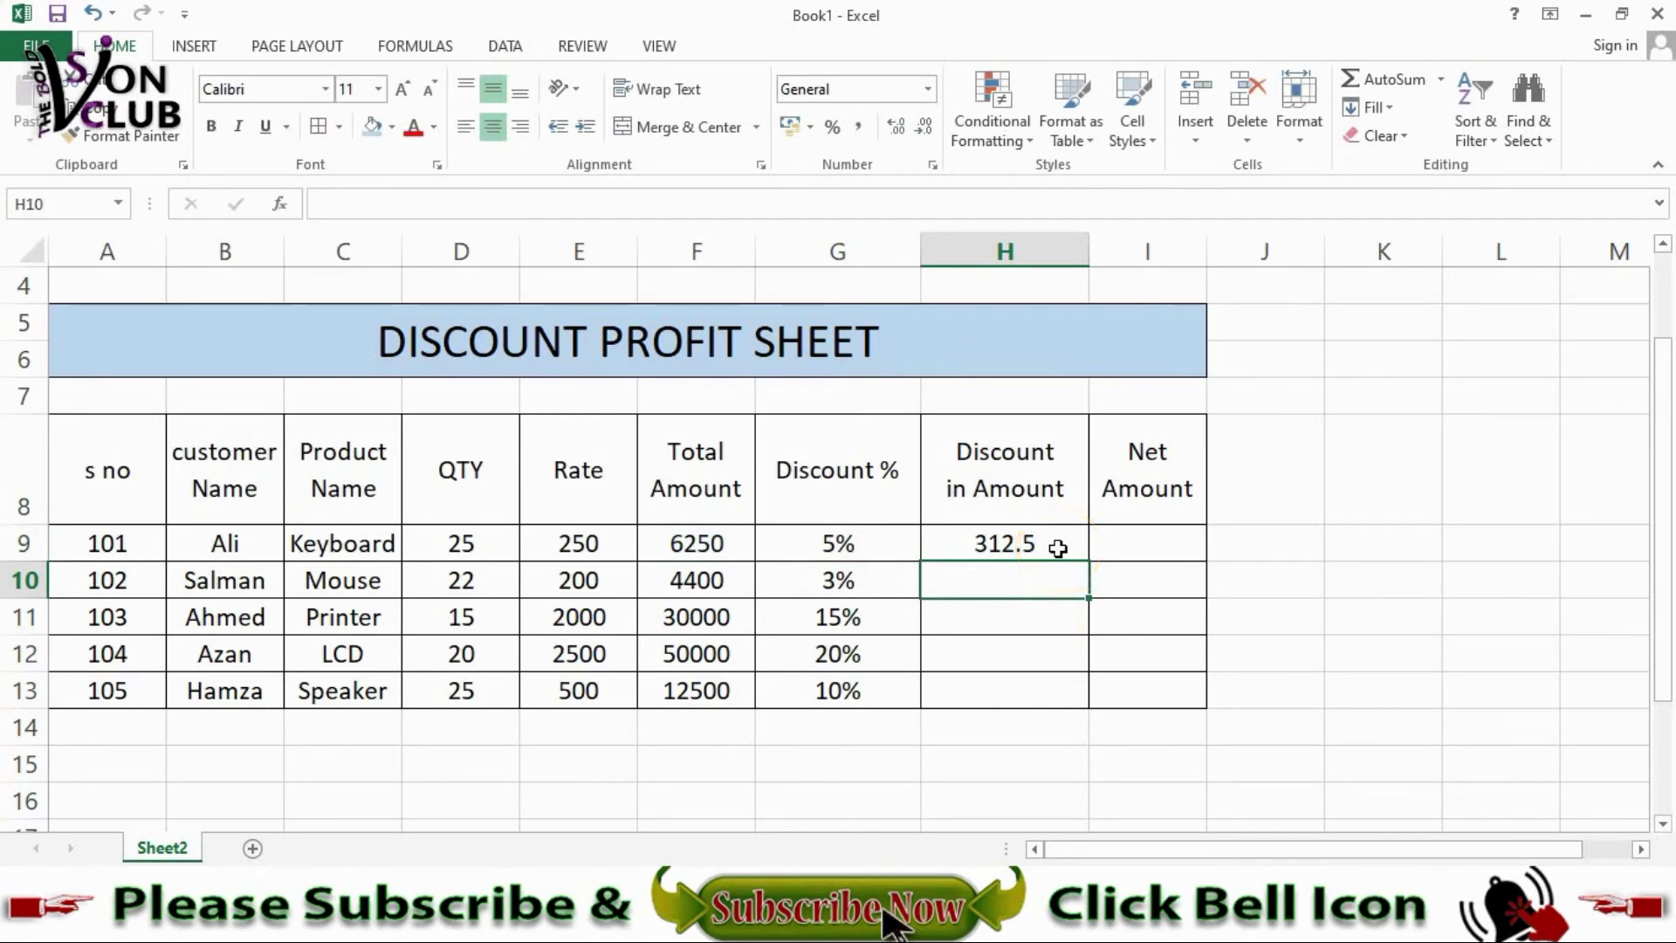
# Step: Copy the discount formula down to H13 and select H9:H13
pyautogui.click(1076, 546)
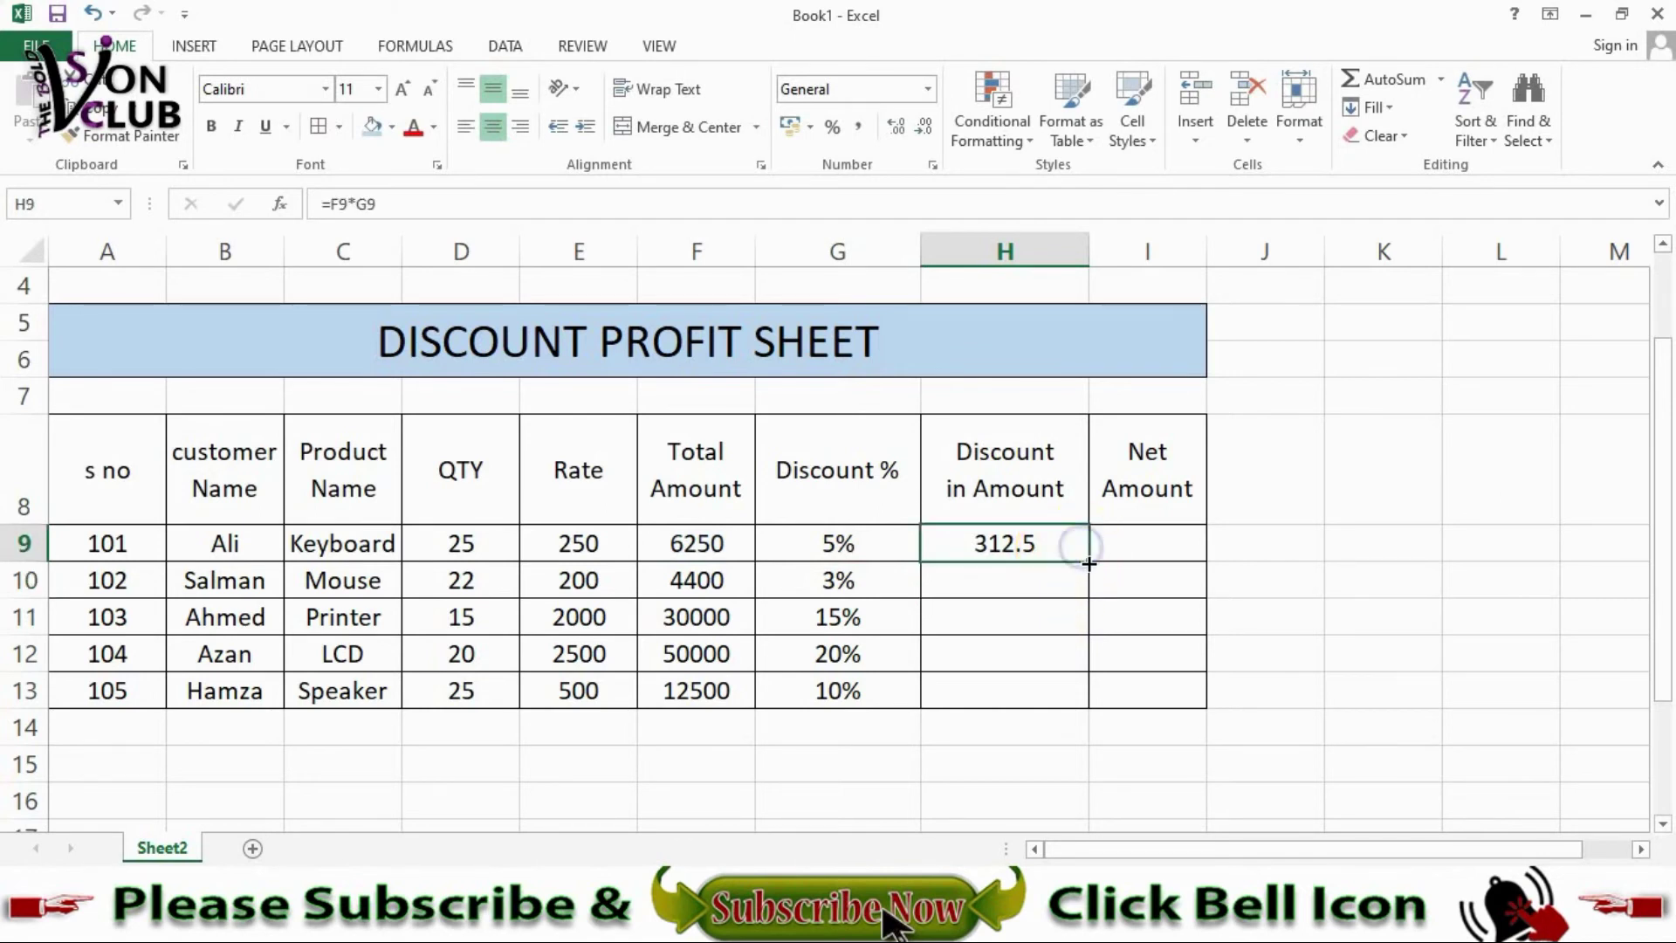
pyautogui.moveTo(1088, 563); pyautogui.dragTo(1093, 695)
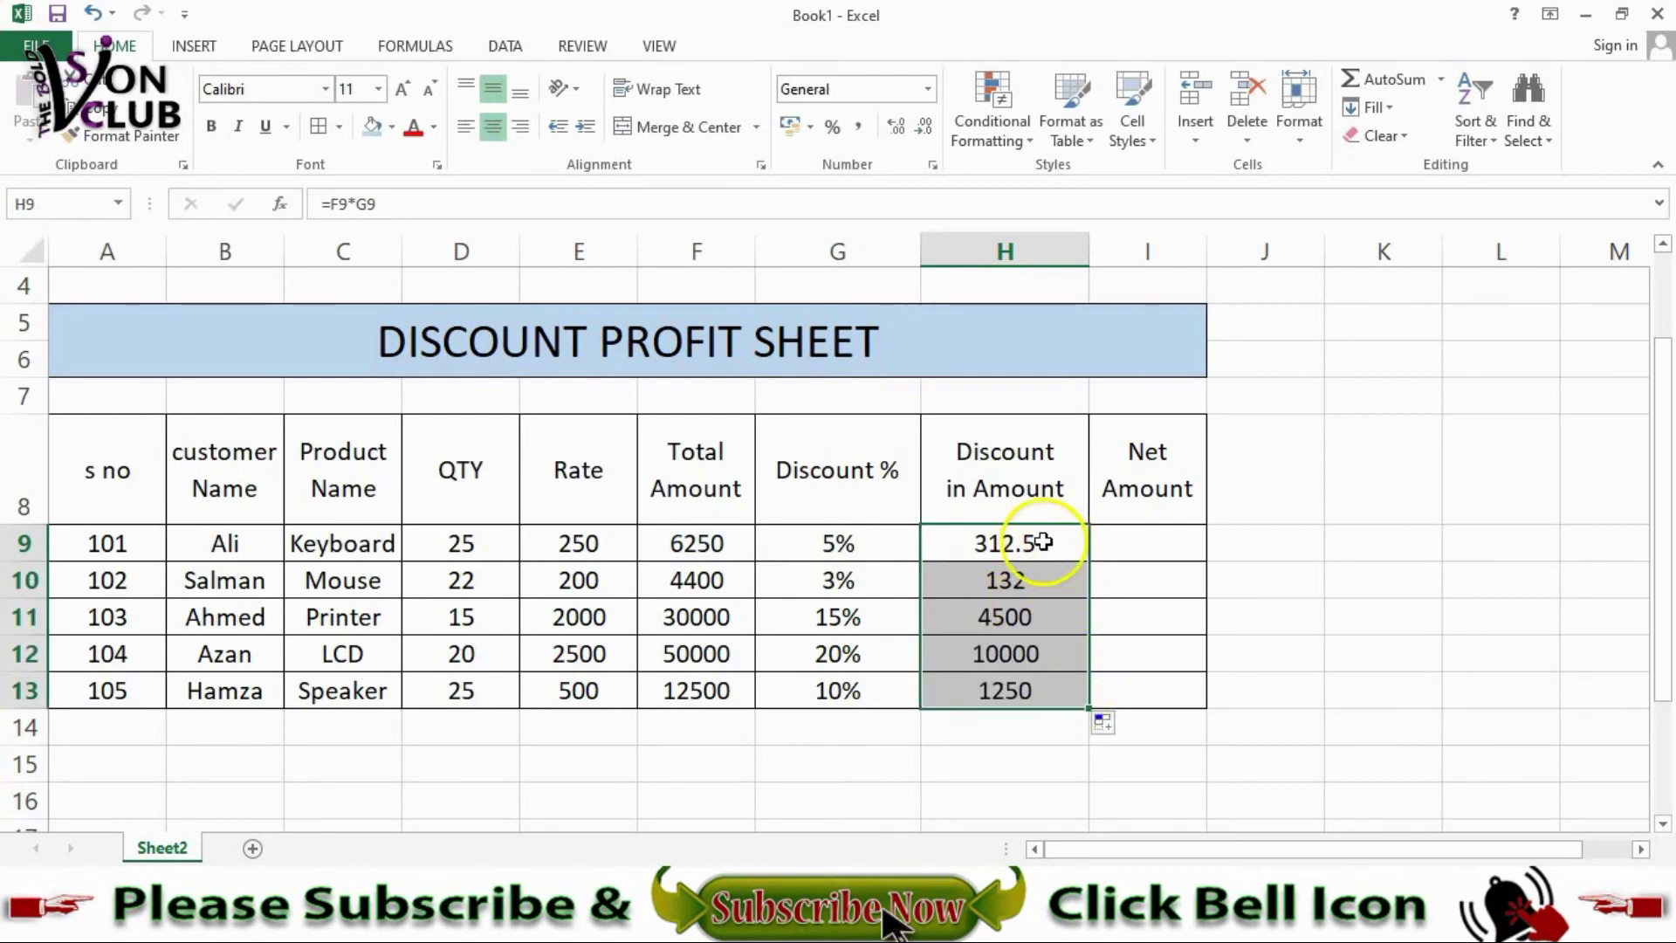
pyautogui.click(1045, 542)
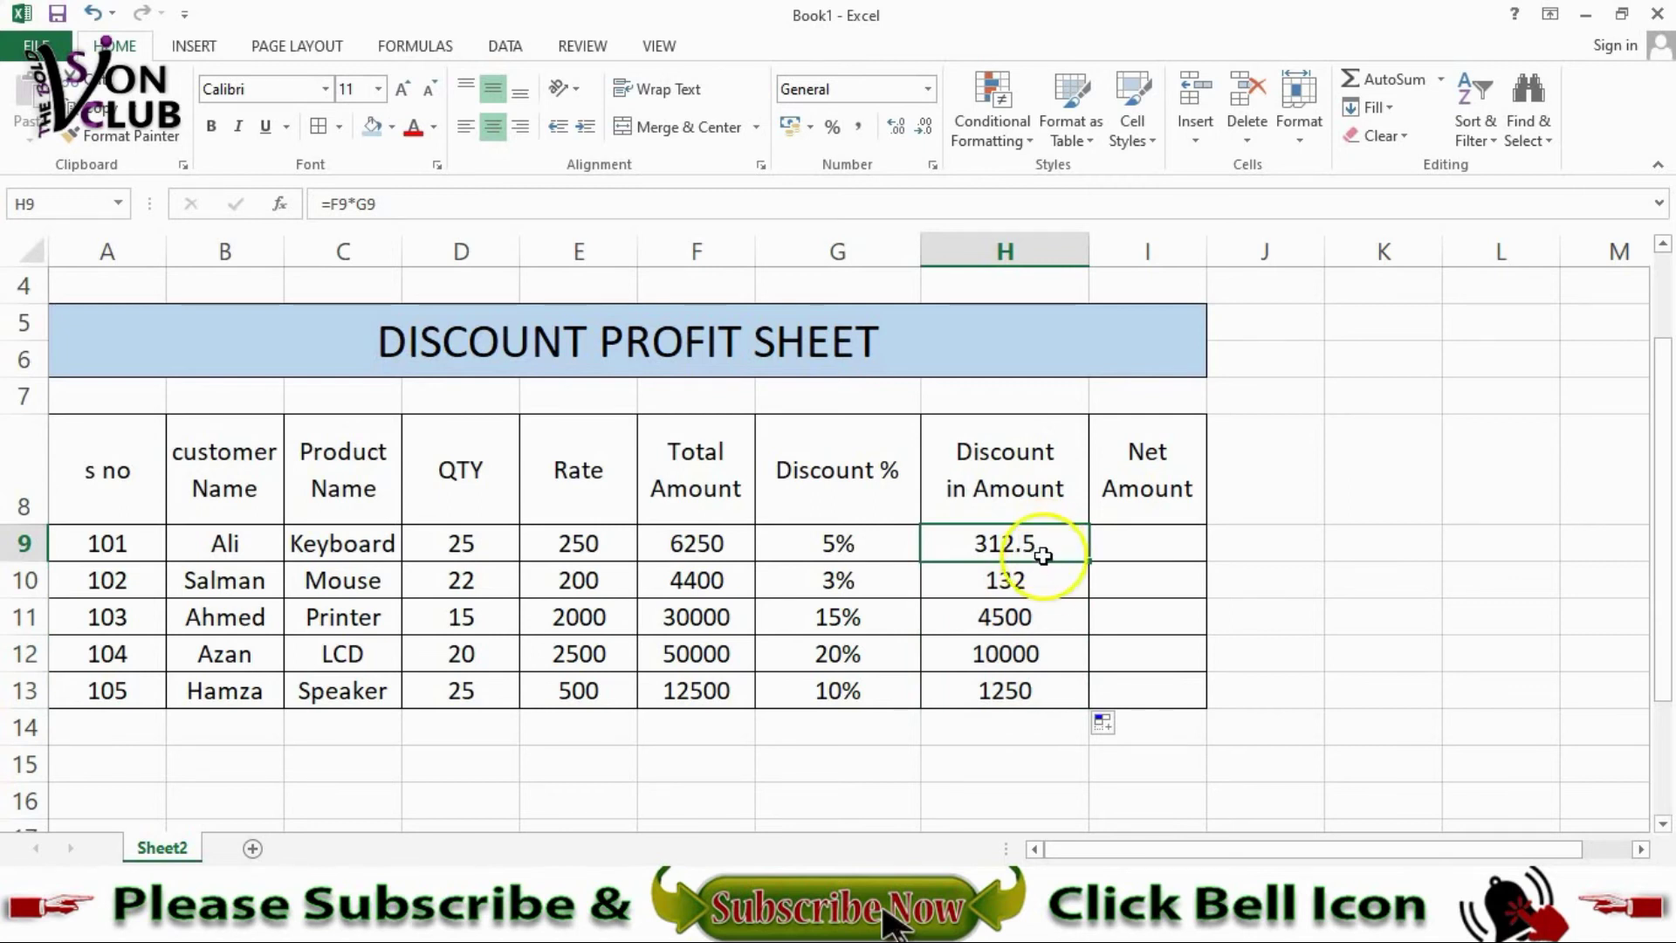
pyautogui.moveTo(1041, 550); pyautogui.dragTo(1046, 682)
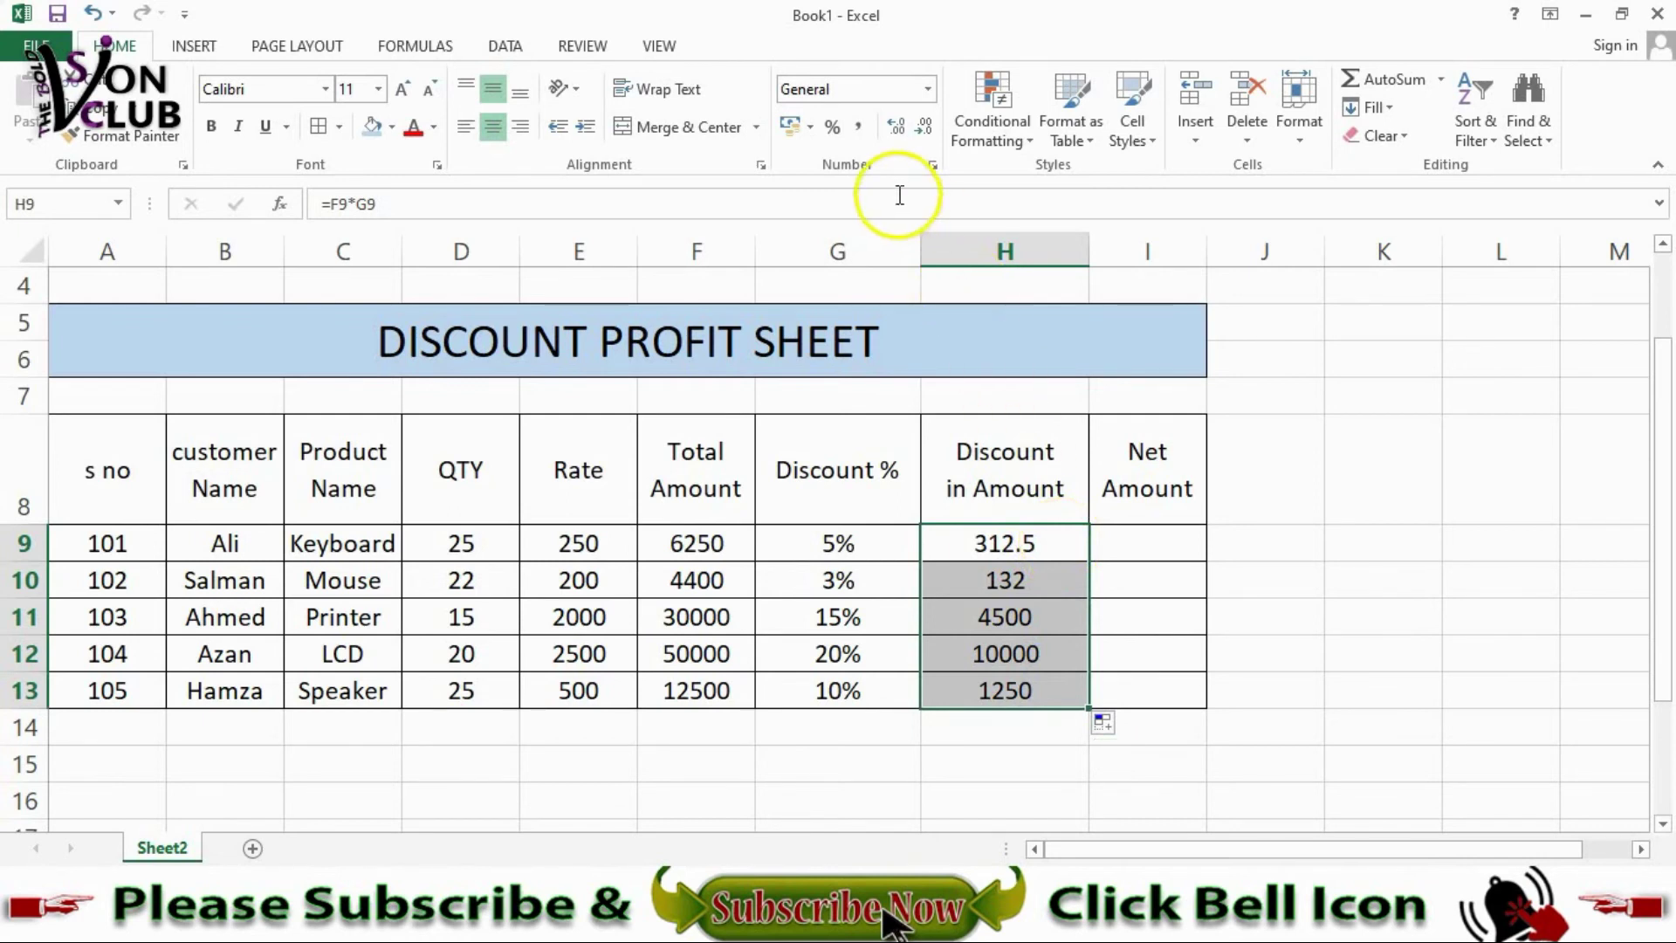
# Step: Adjust the decimal places of the H9:H13 discount amounts with Increase and Decrease Decimal
pyautogui.click(923, 128)
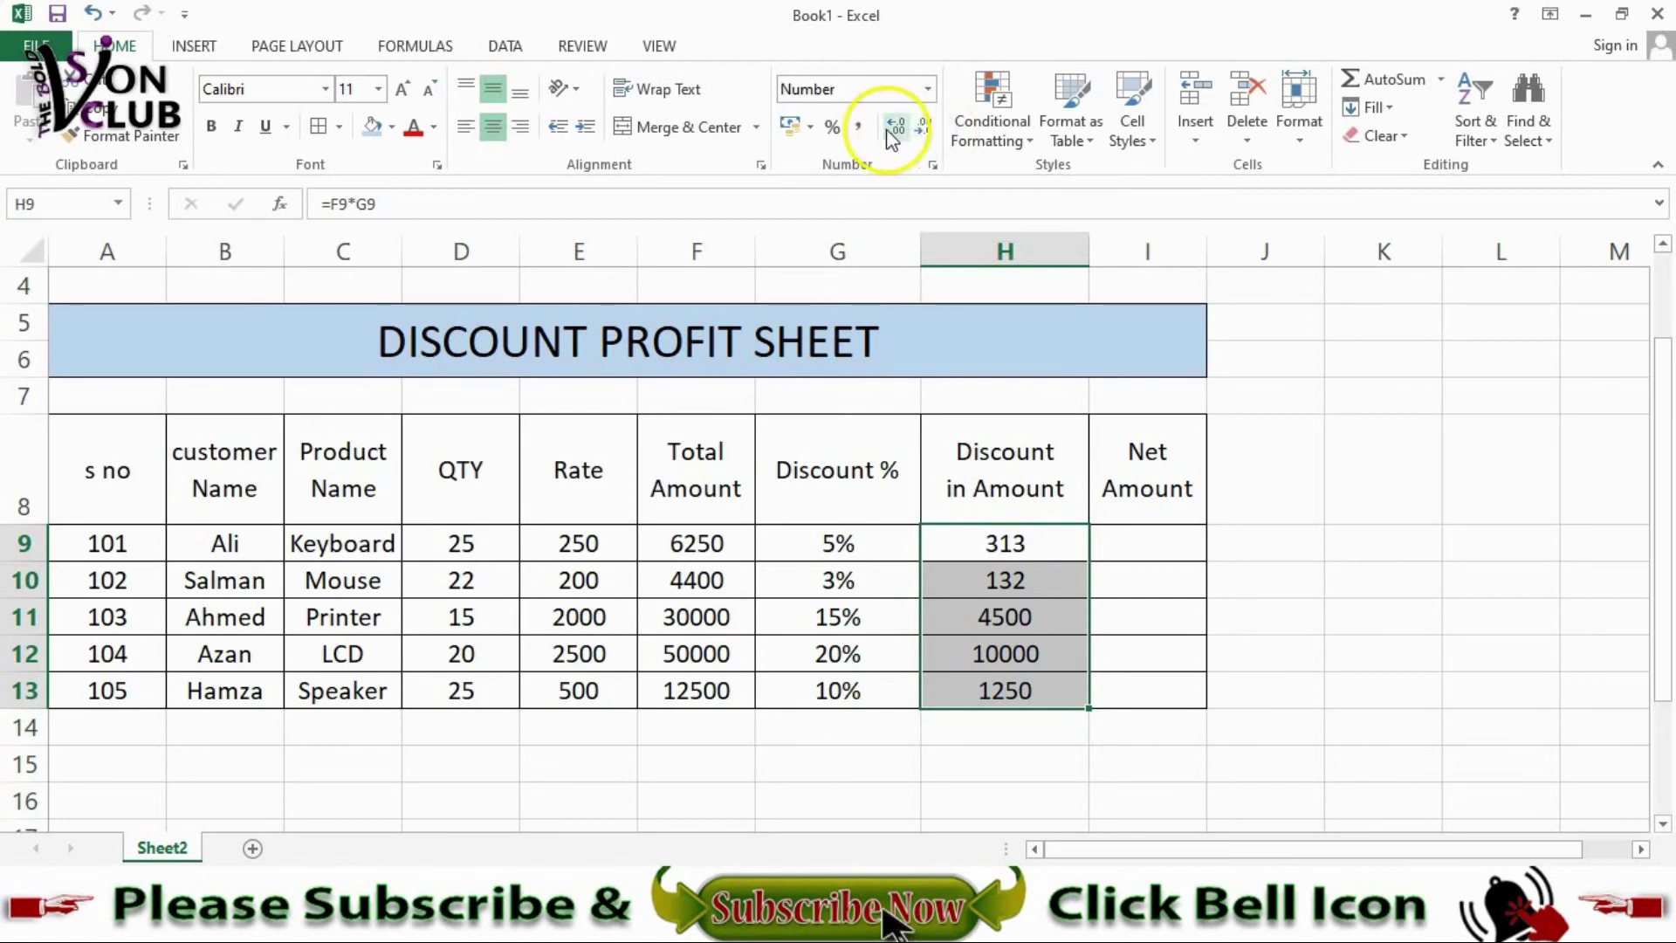
pyautogui.click(896, 129)
pyautogui.click(896, 129)
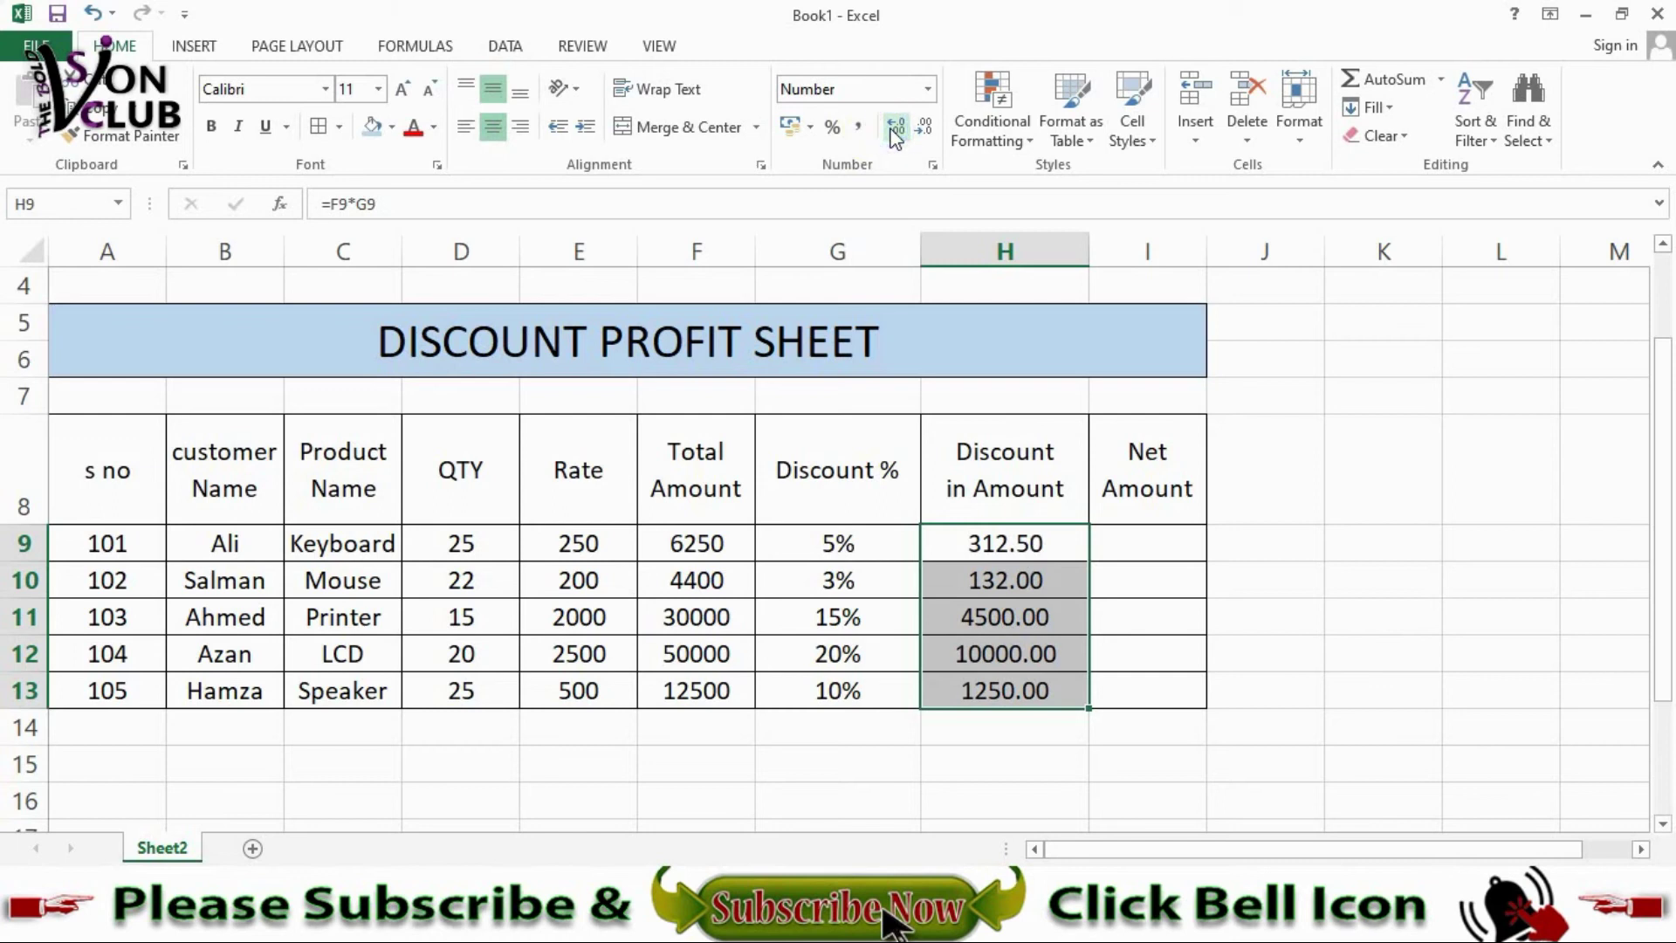
pyautogui.click(925, 128)
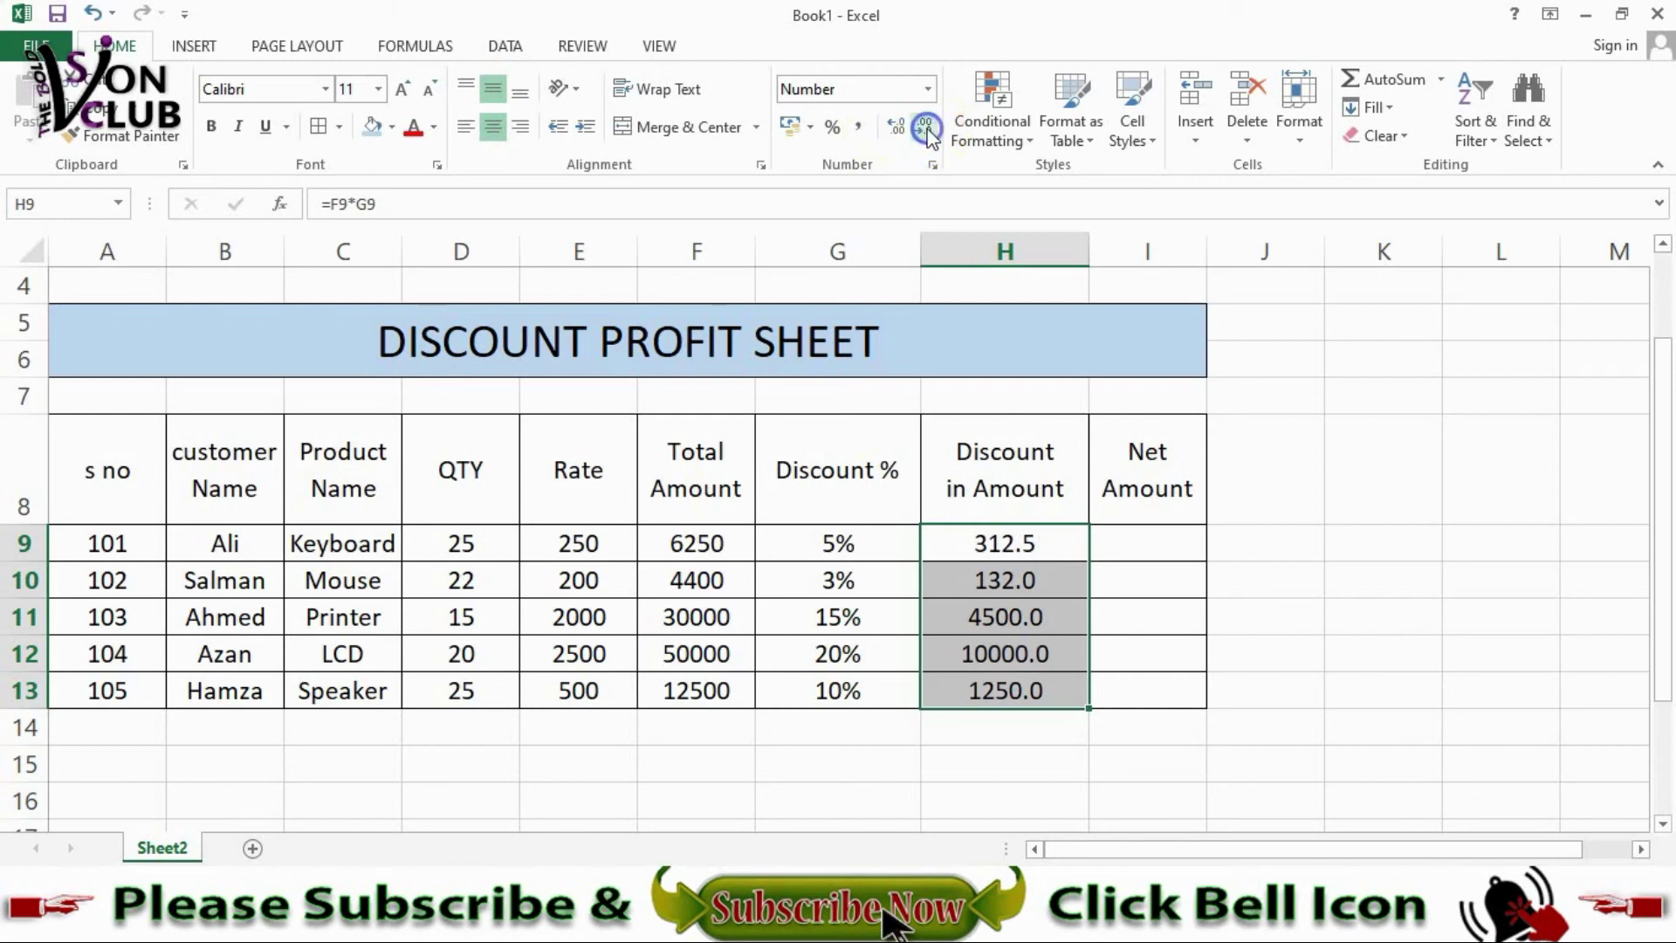
pyautogui.click(927, 127)
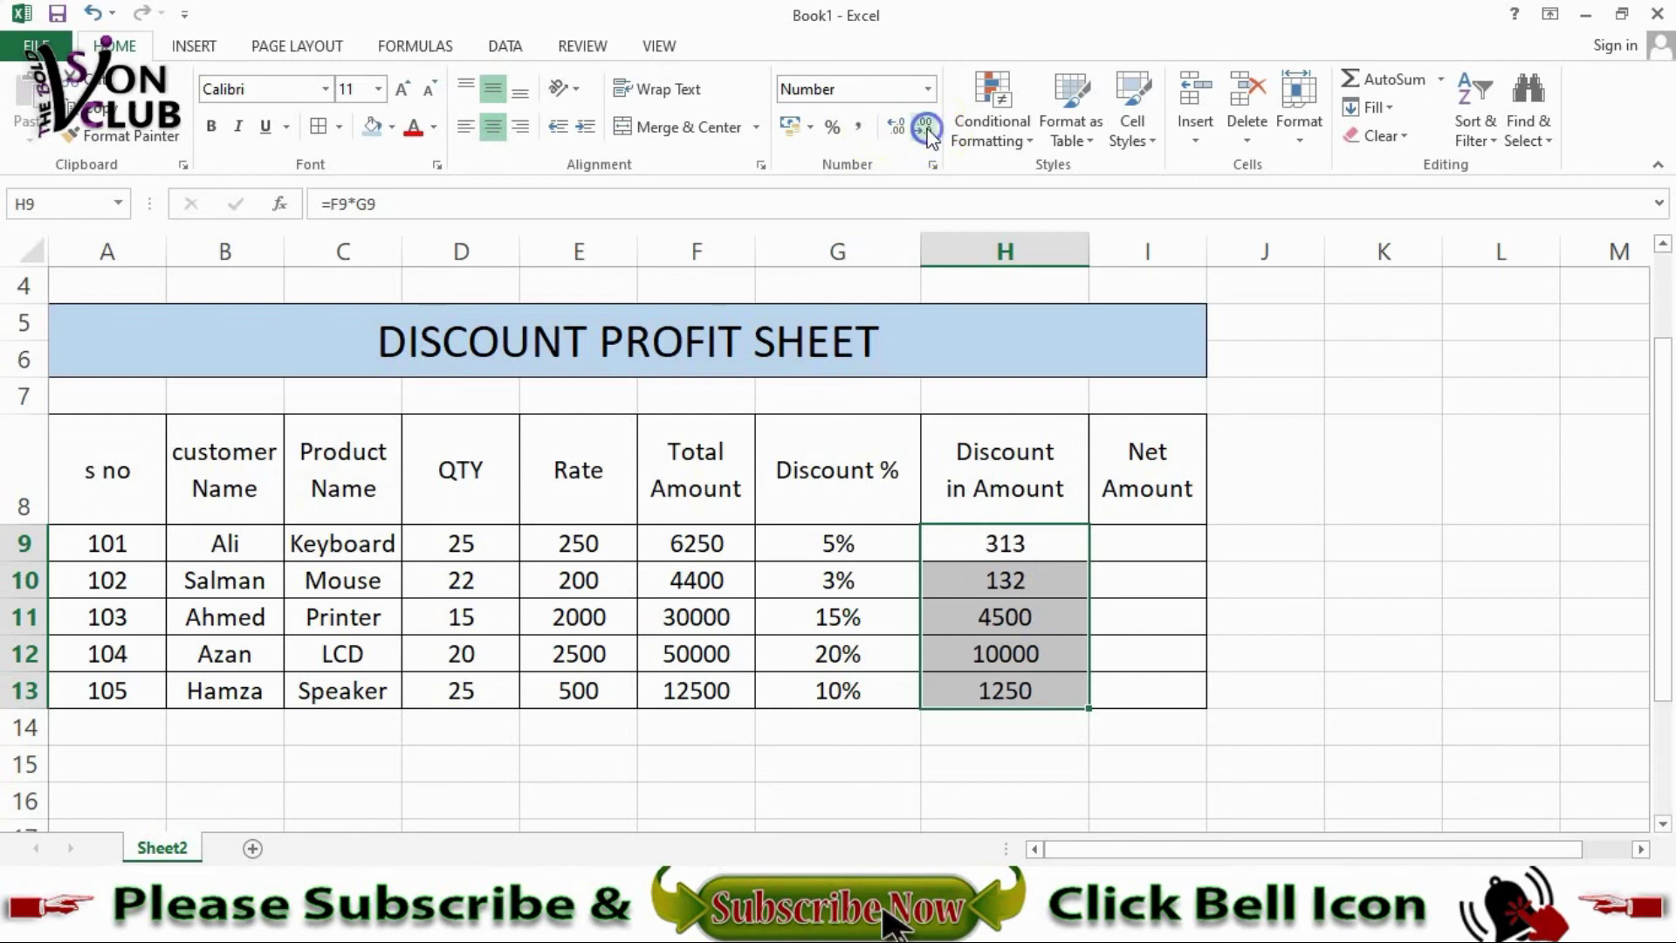
# Step: Enter the Net Amount formula =F9-H9 in I9
pyautogui.click(1149, 543)
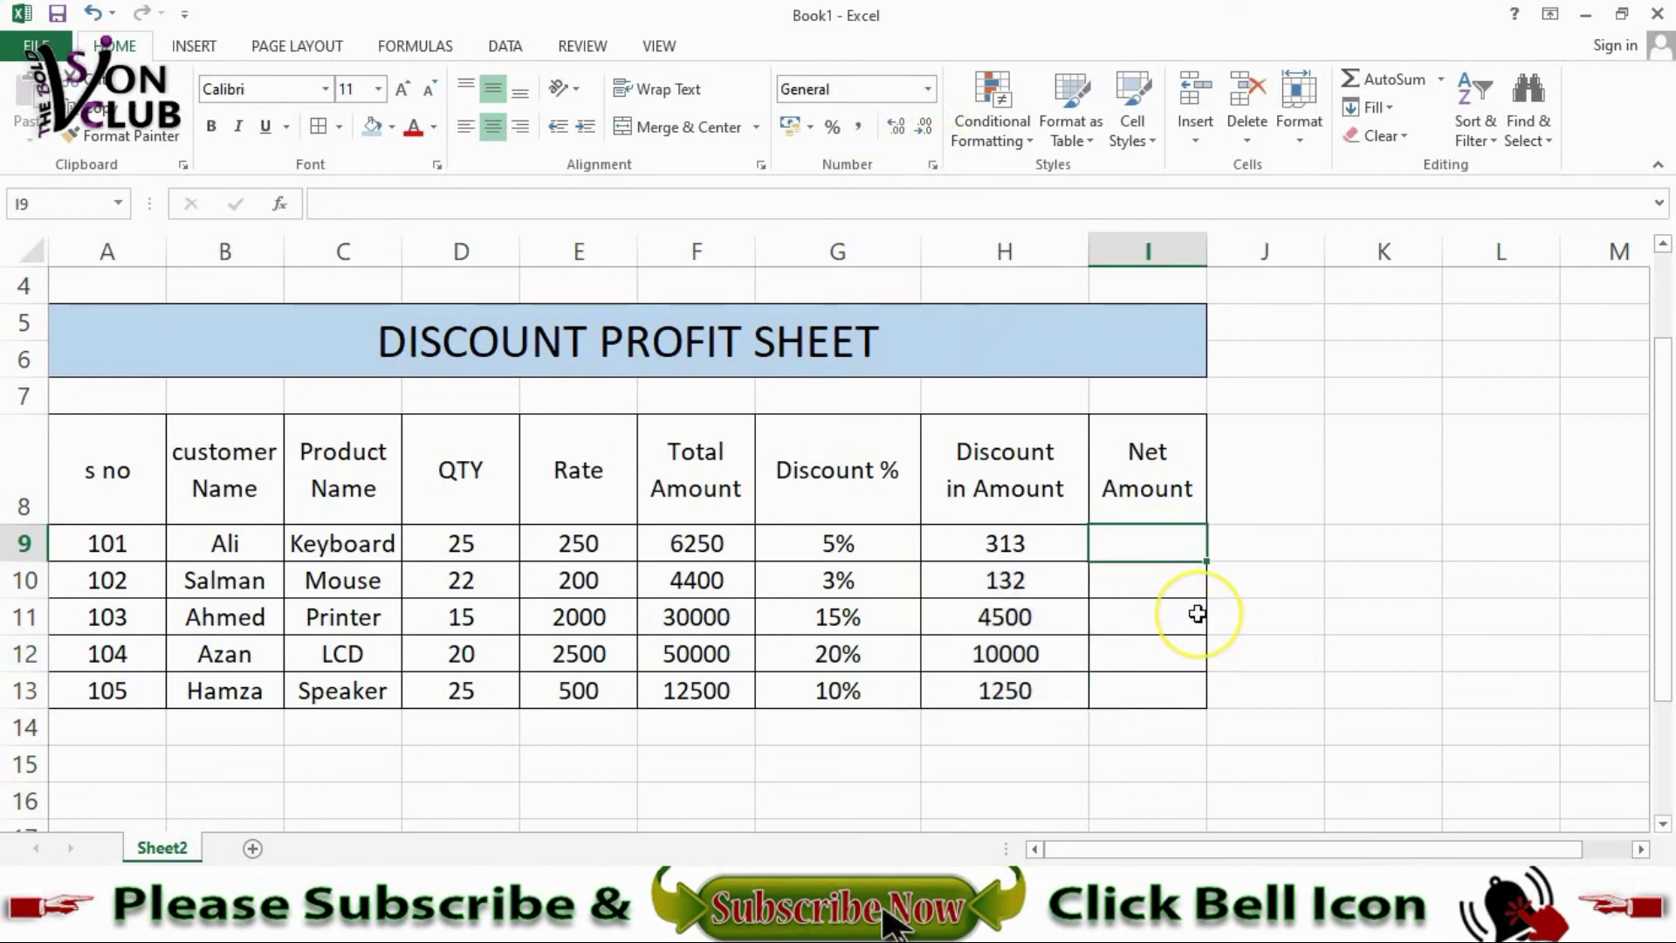
pyautogui.write('=')
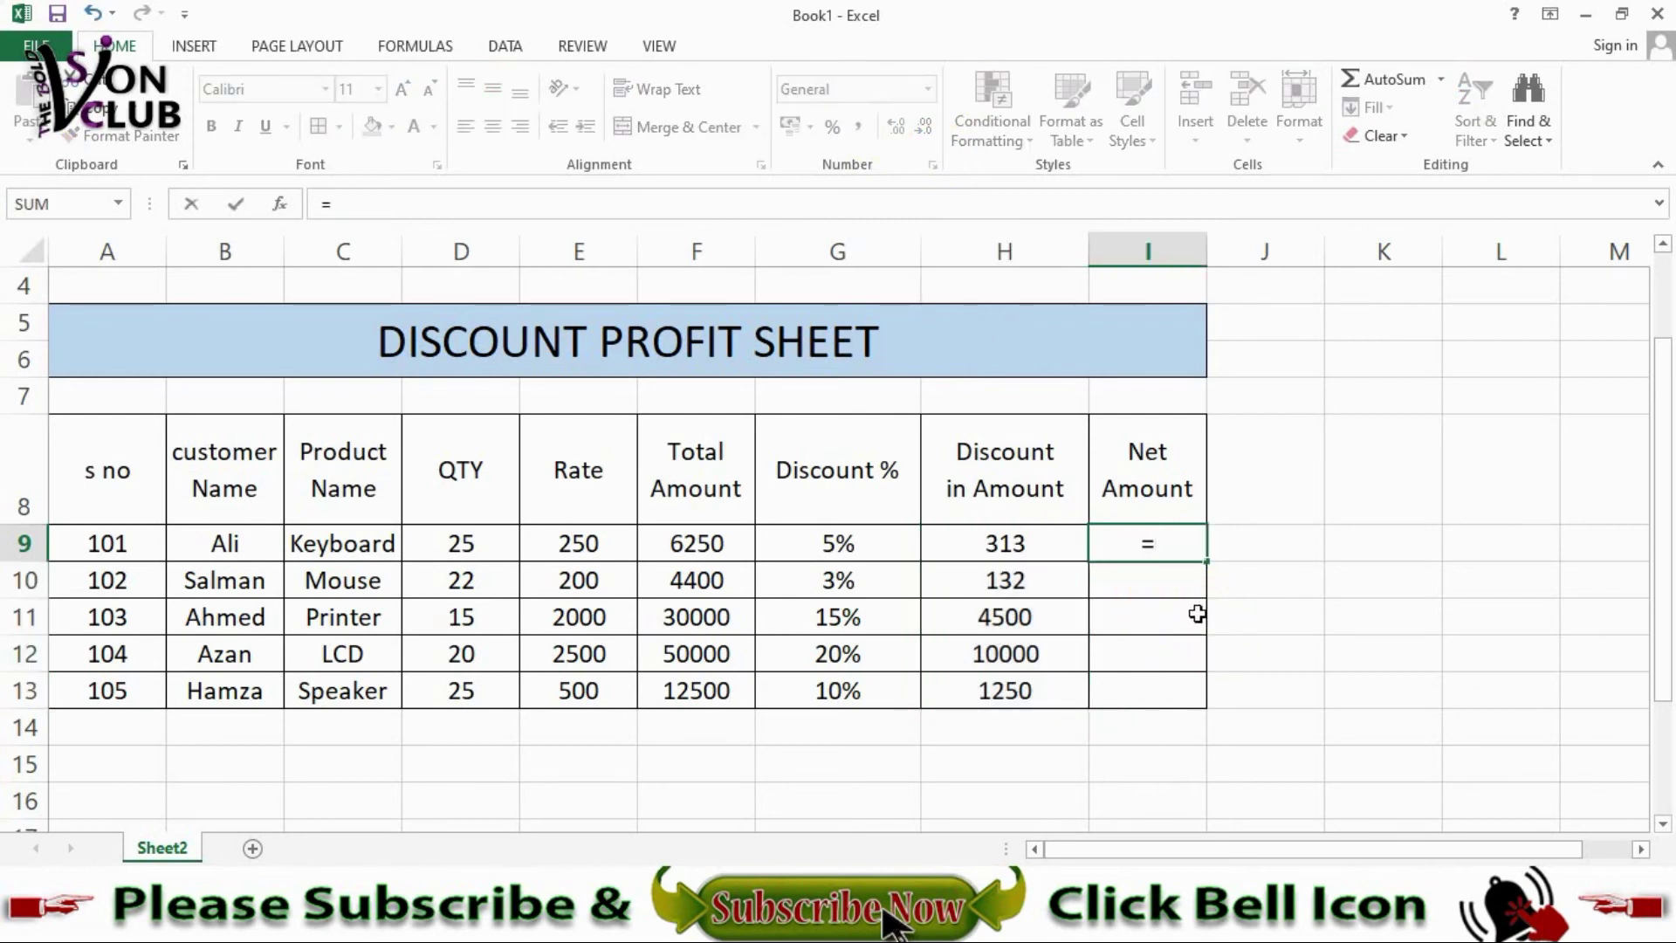
pyautogui.click(729, 548)
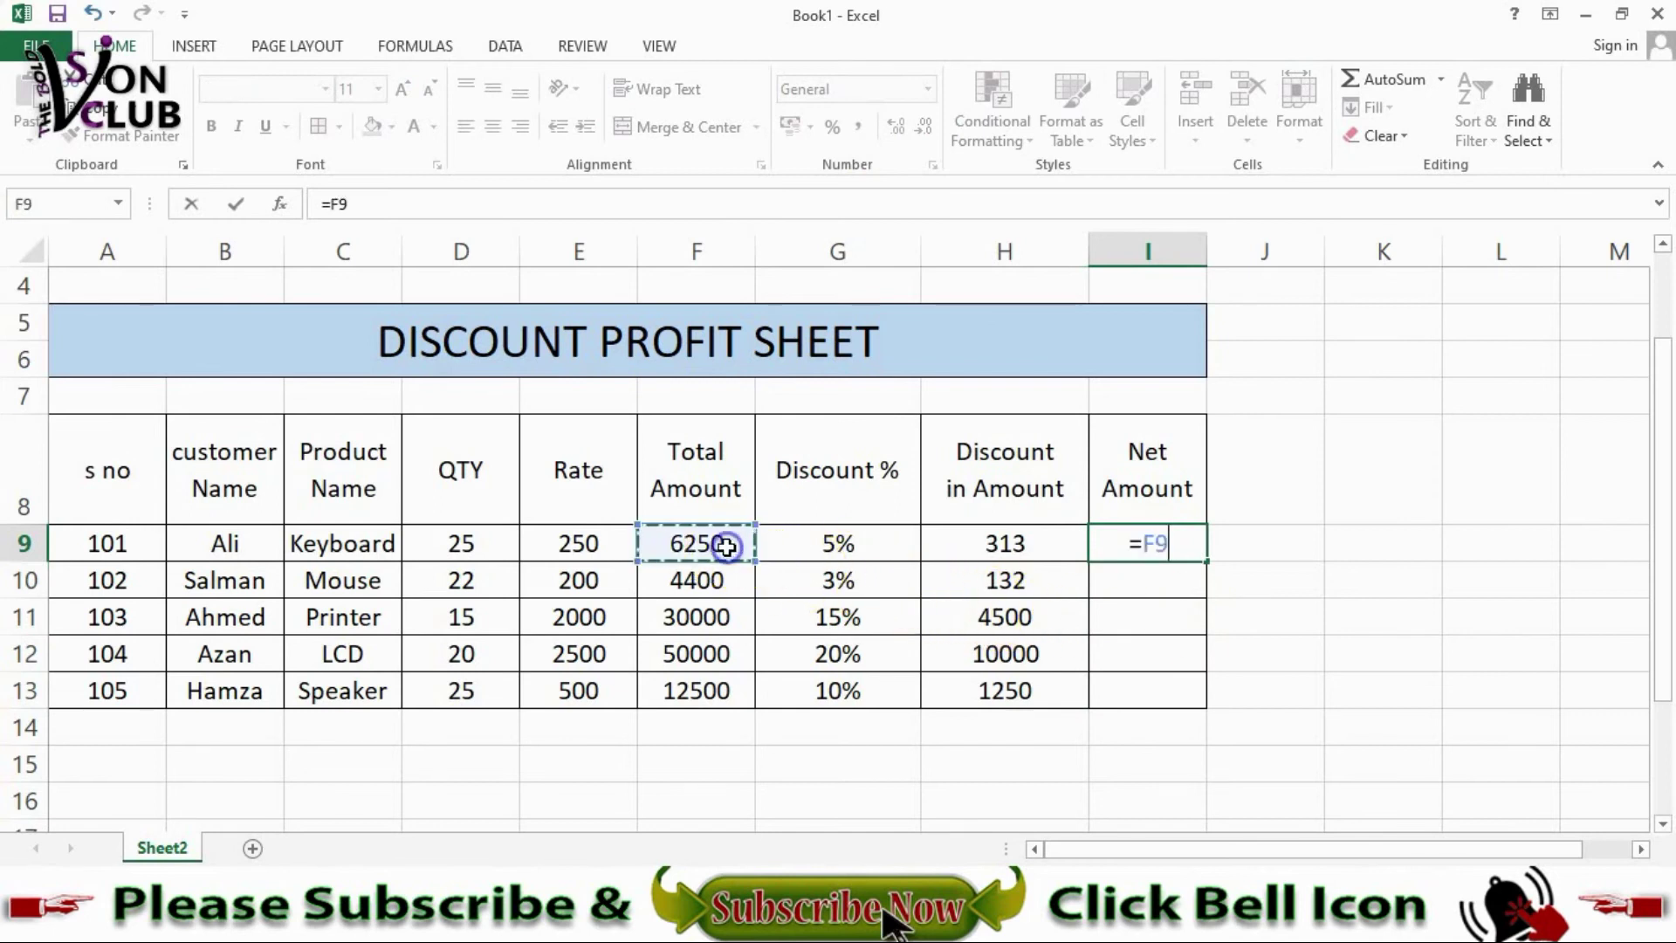
pyautogui.write('-')
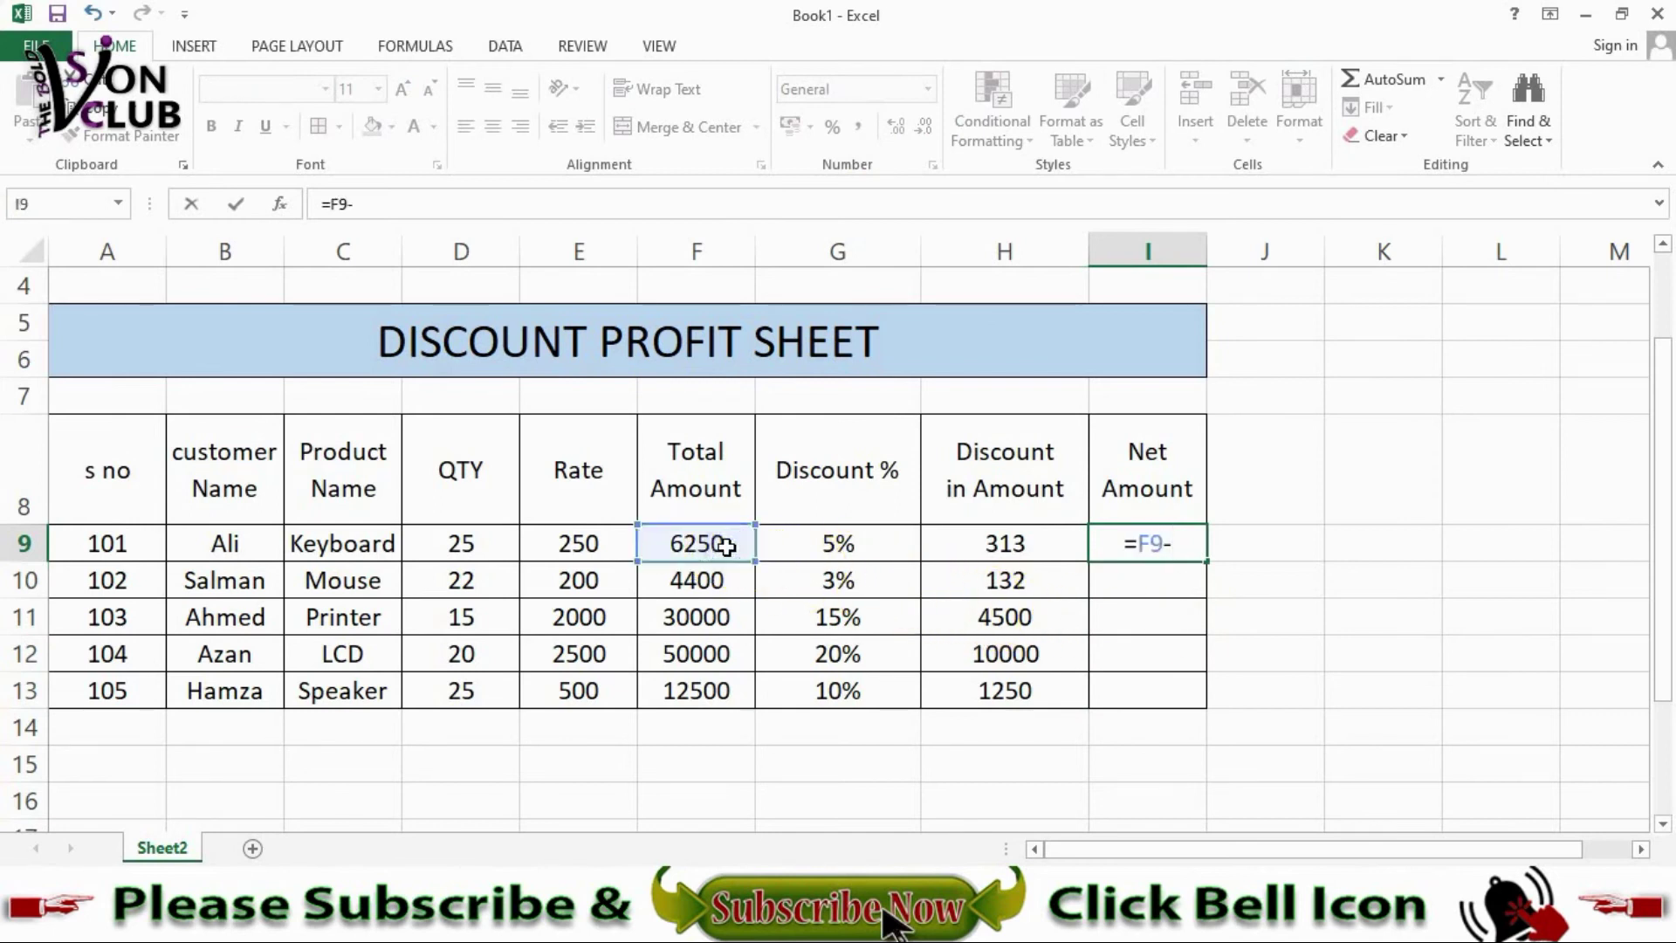
pyautogui.click(971, 541)
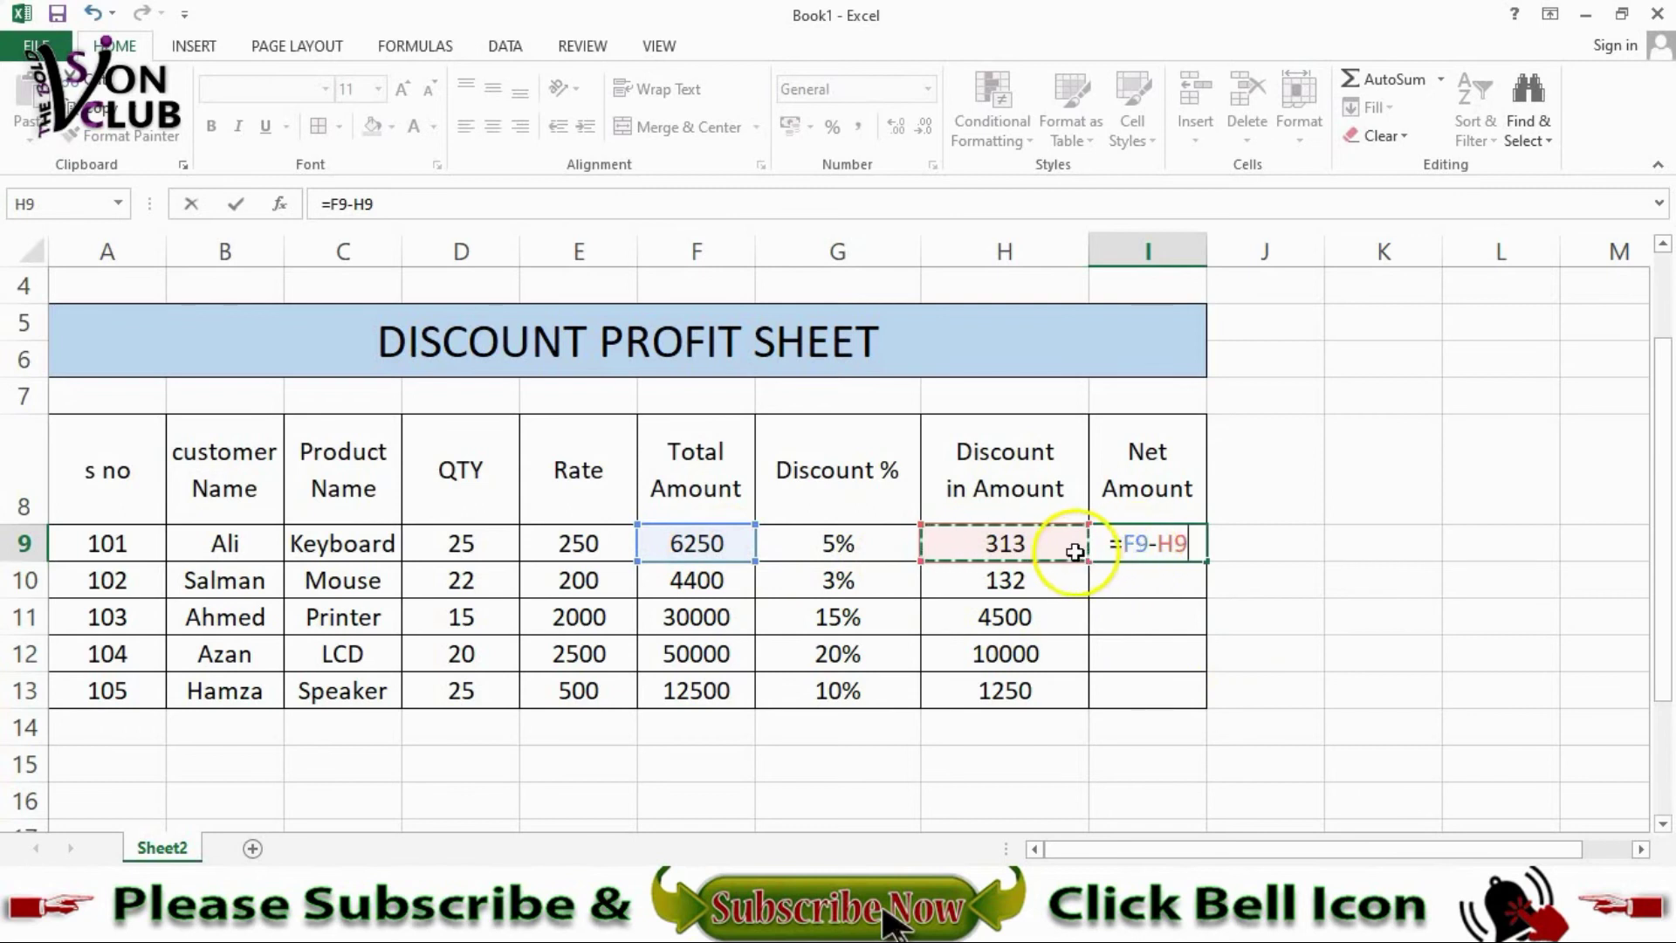
pyautogui.press('Return')
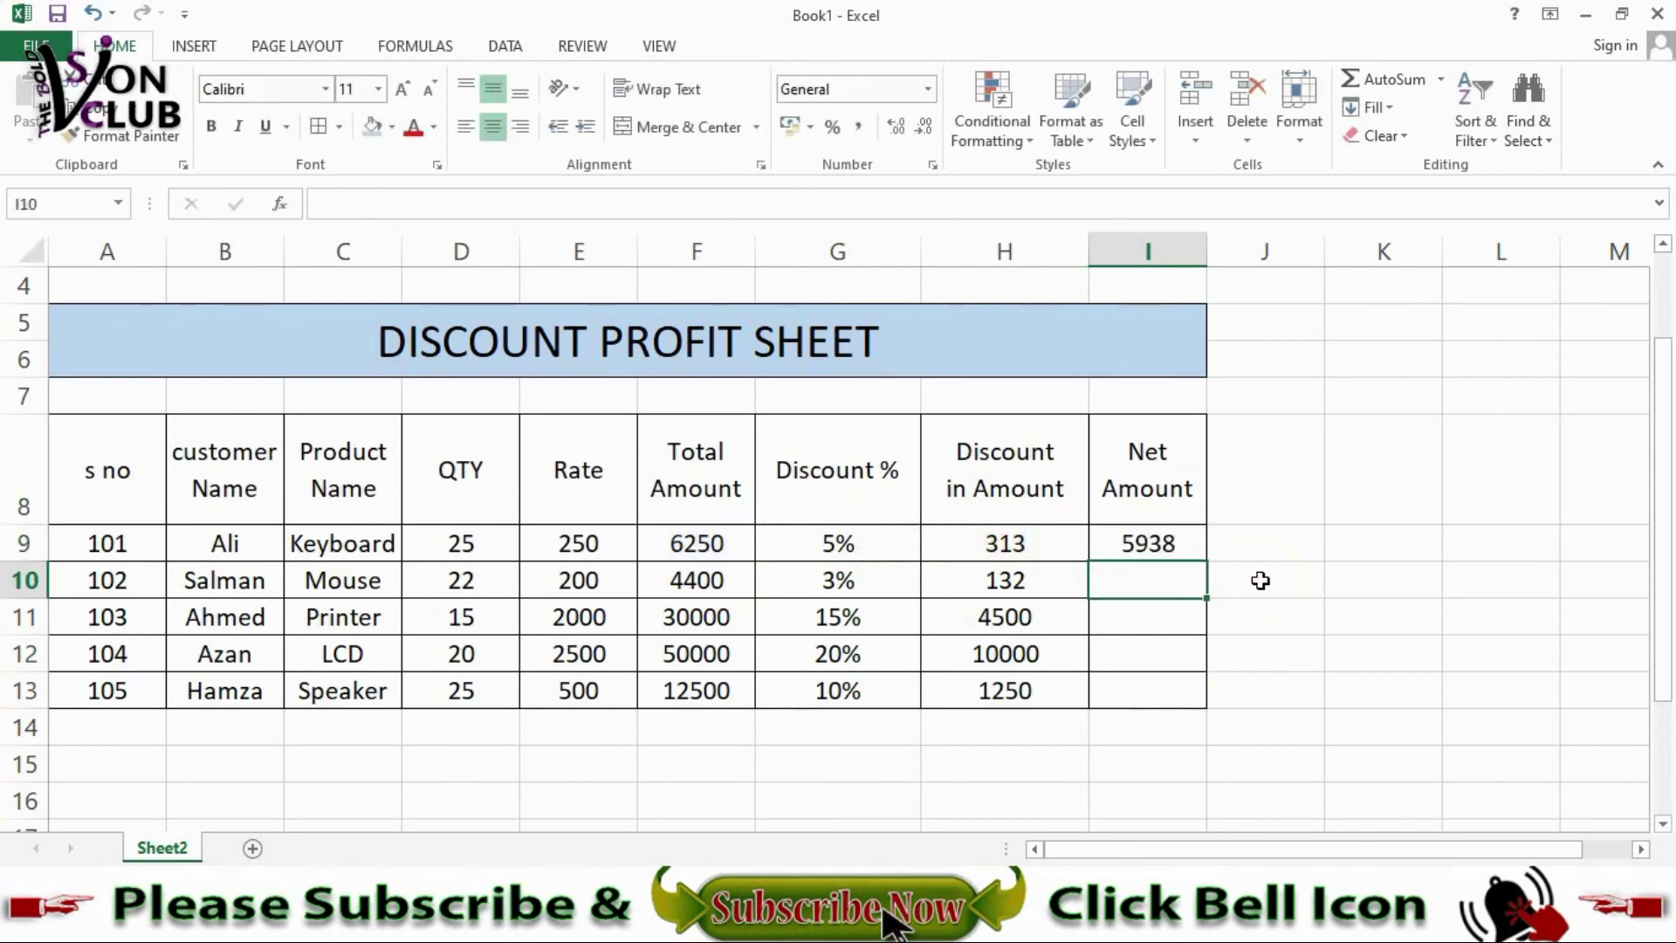
# Step: Copy the Net Amount formula down to I13, then select A14:H14
pyautogui.click(1175, 542)
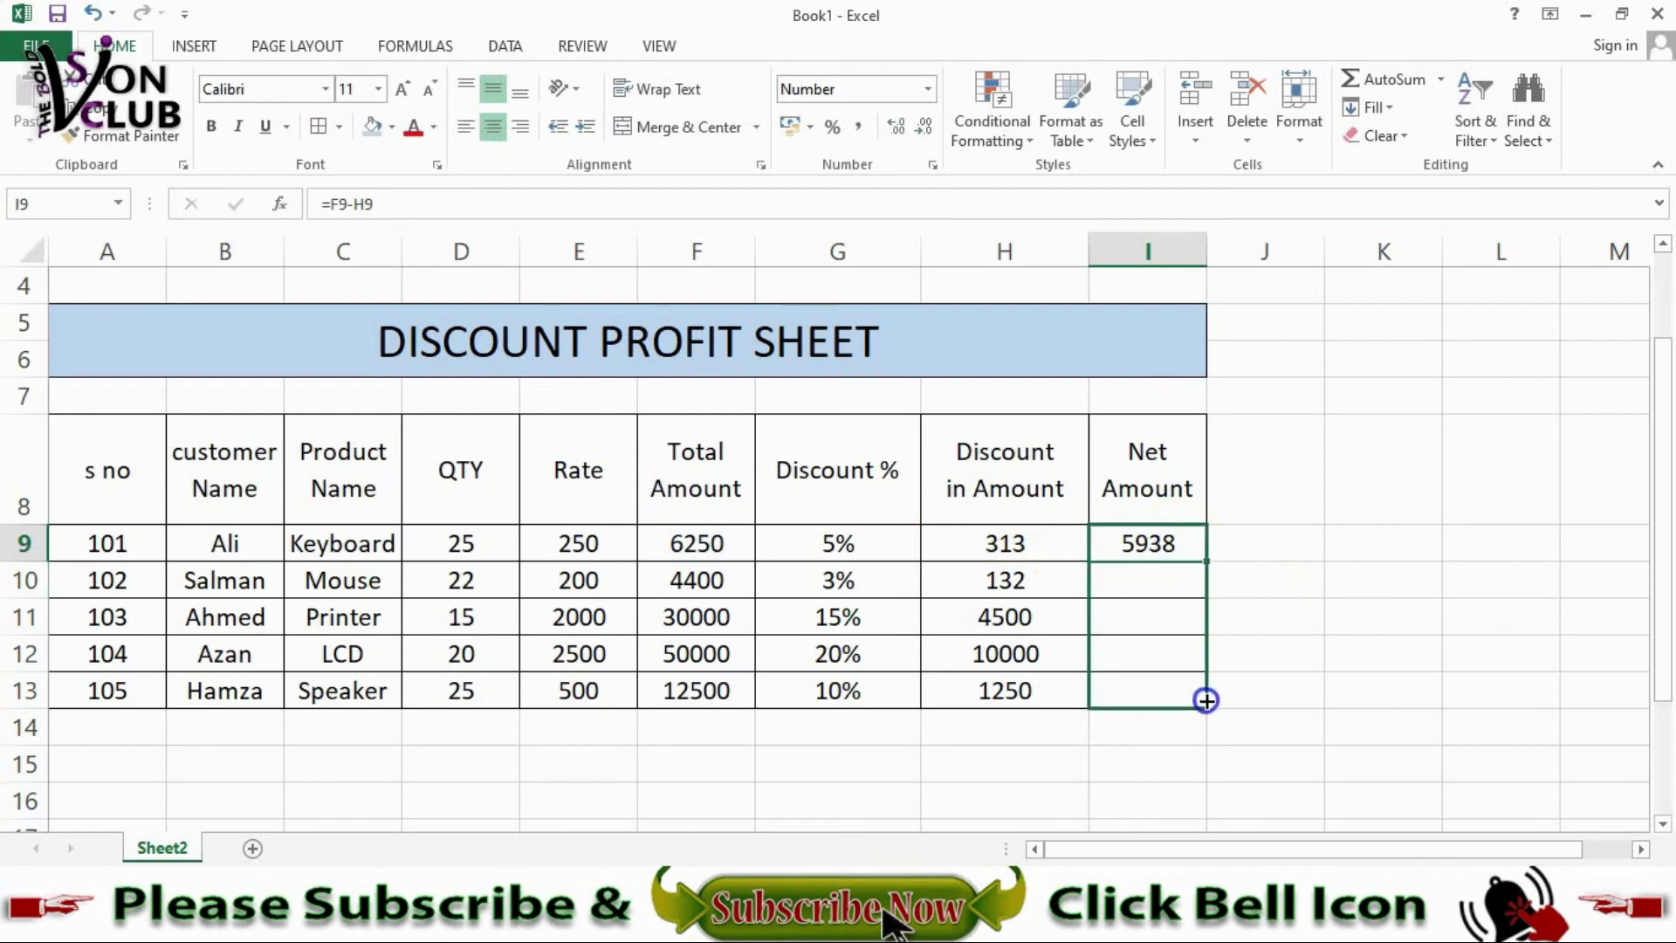
pyautogui.moveTo(1205, 579); pyautogui.dragTo(1206, 702)
pyautogui.moveTo(131, 726); pyautogui.dragTo(979, 719)
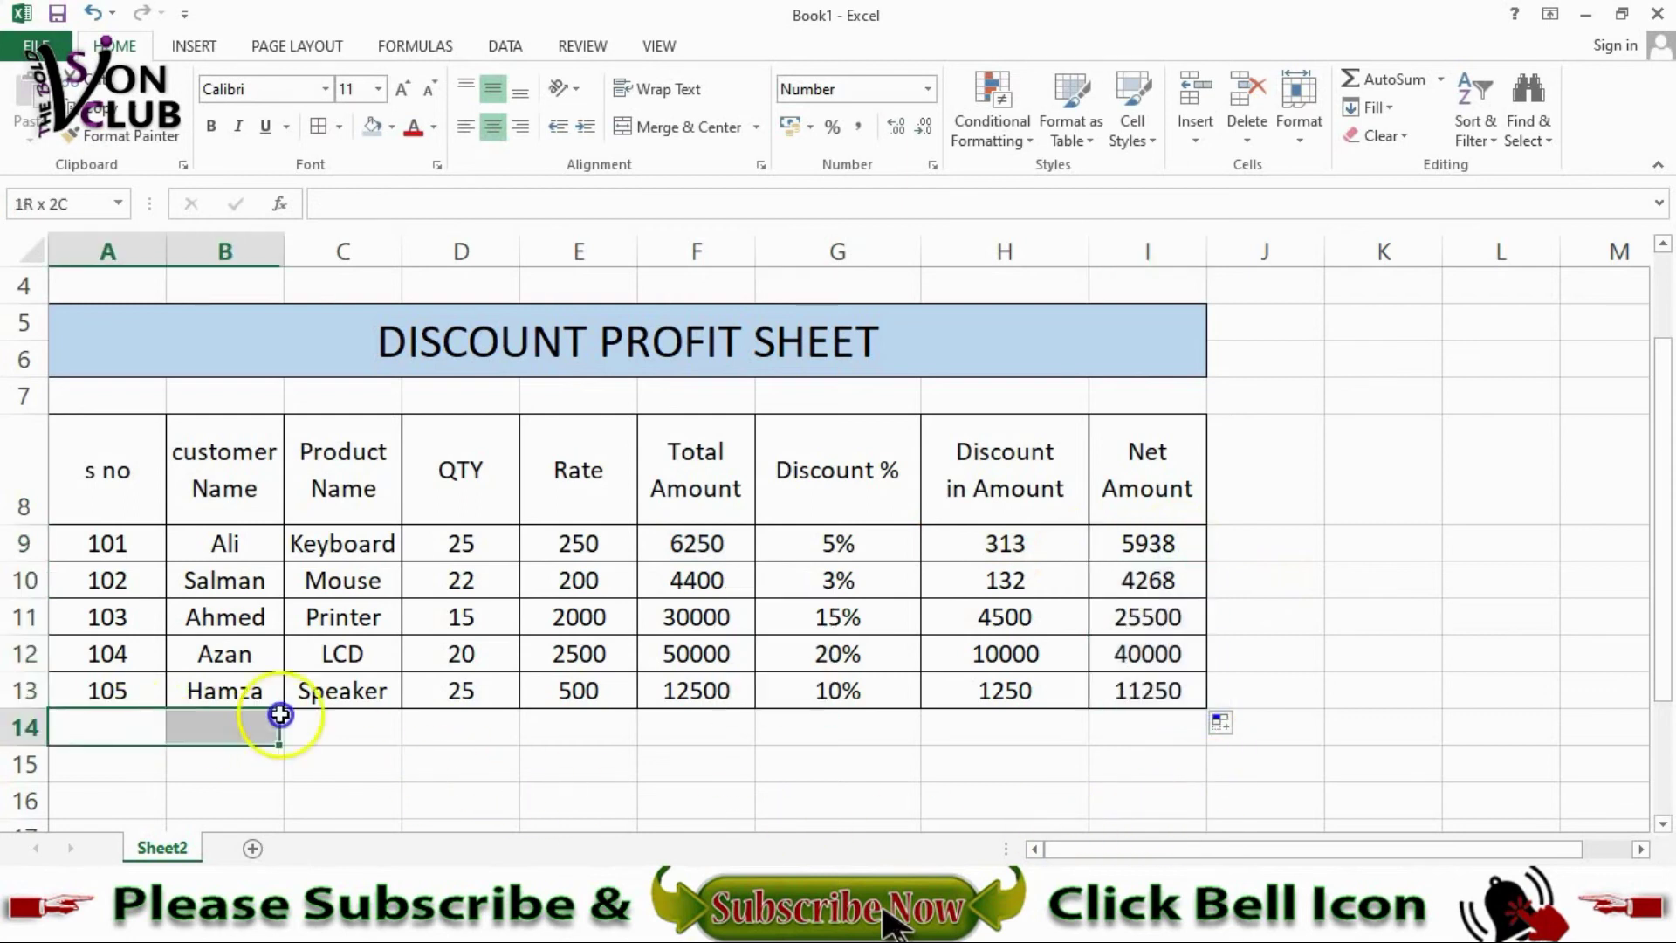
# Step: Merge and centre A14:H14 and label it 'Total Amount'
pyautogui.click(685, 128)
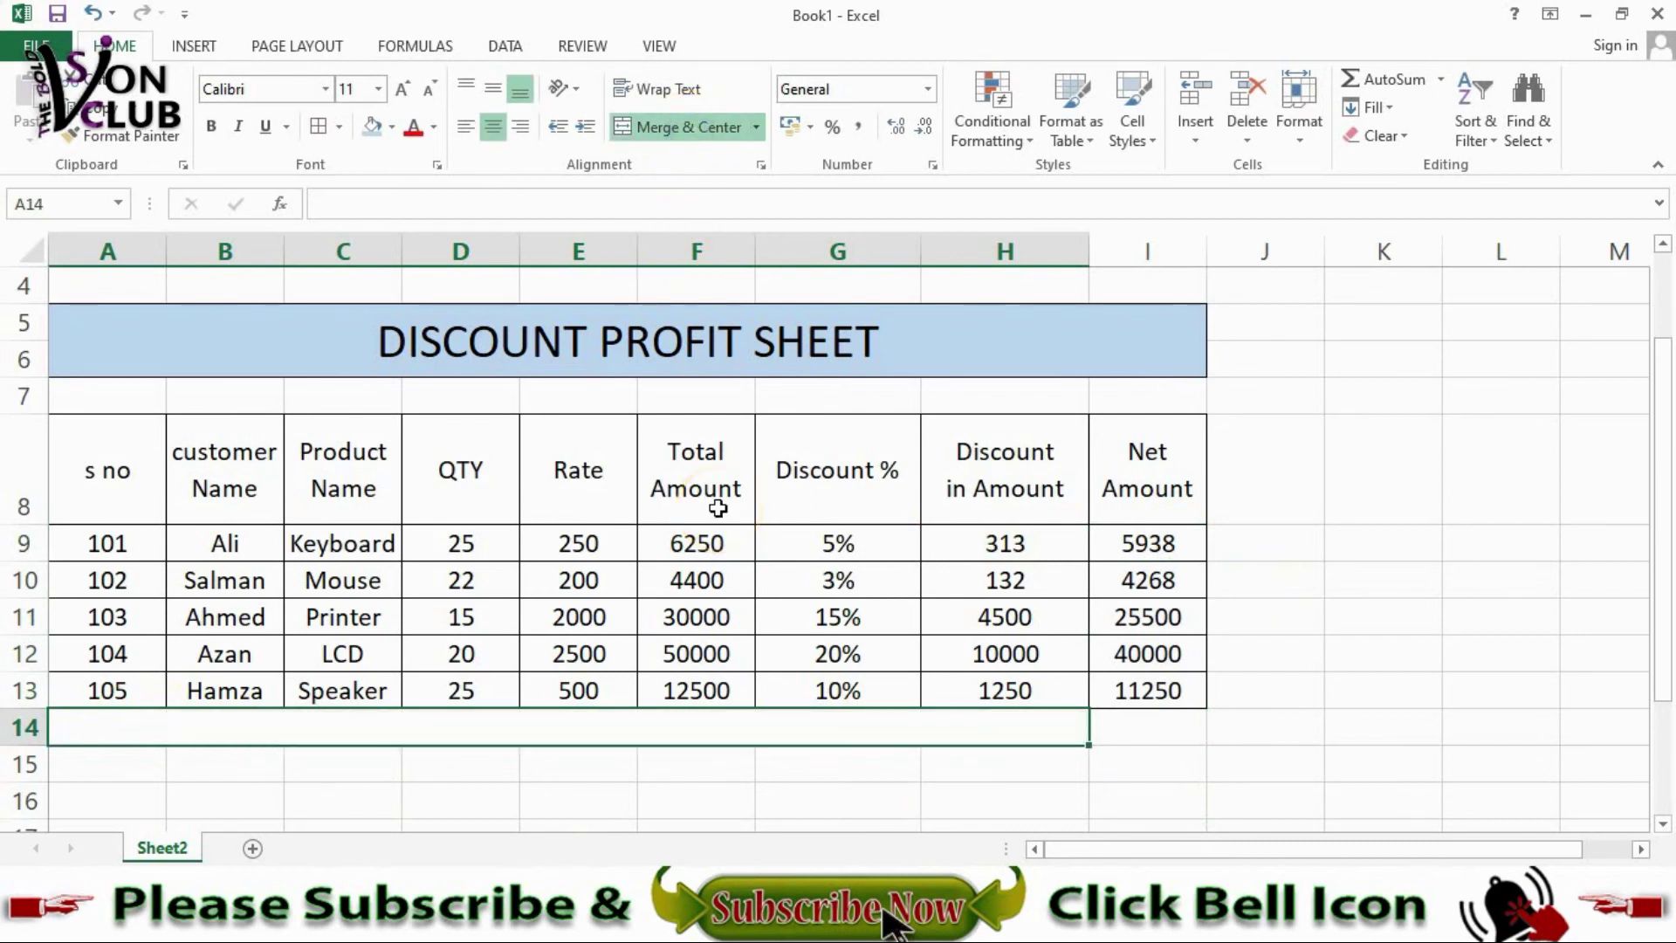
pyautogui.write('Tota')
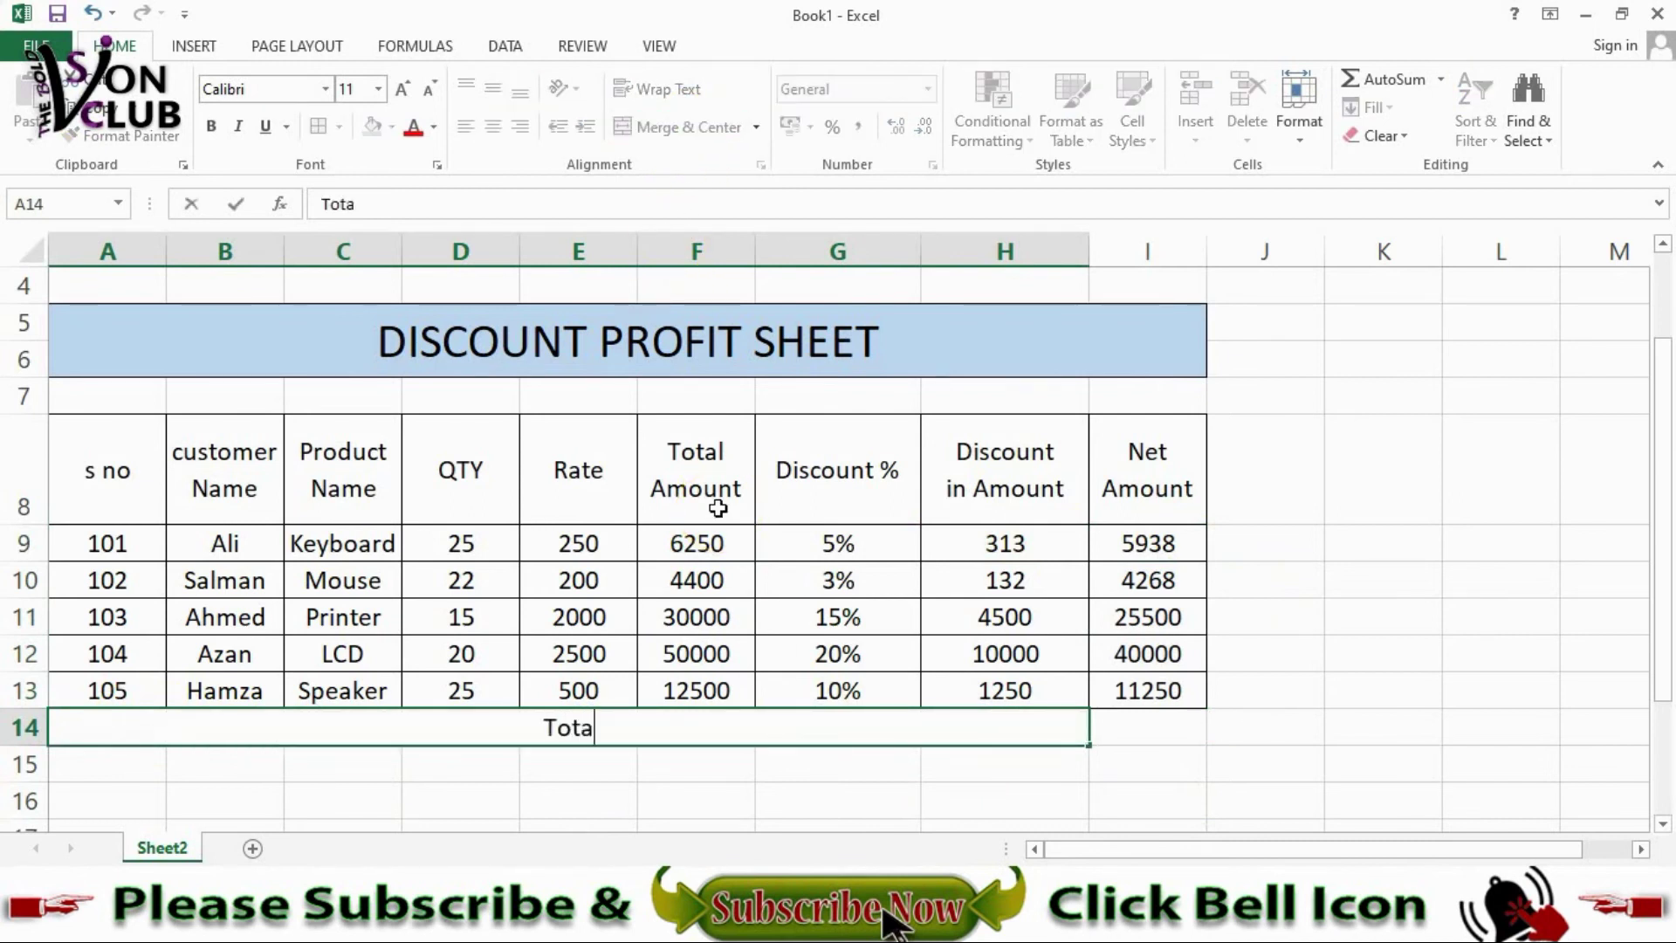
pyautogui.write('l Amo')
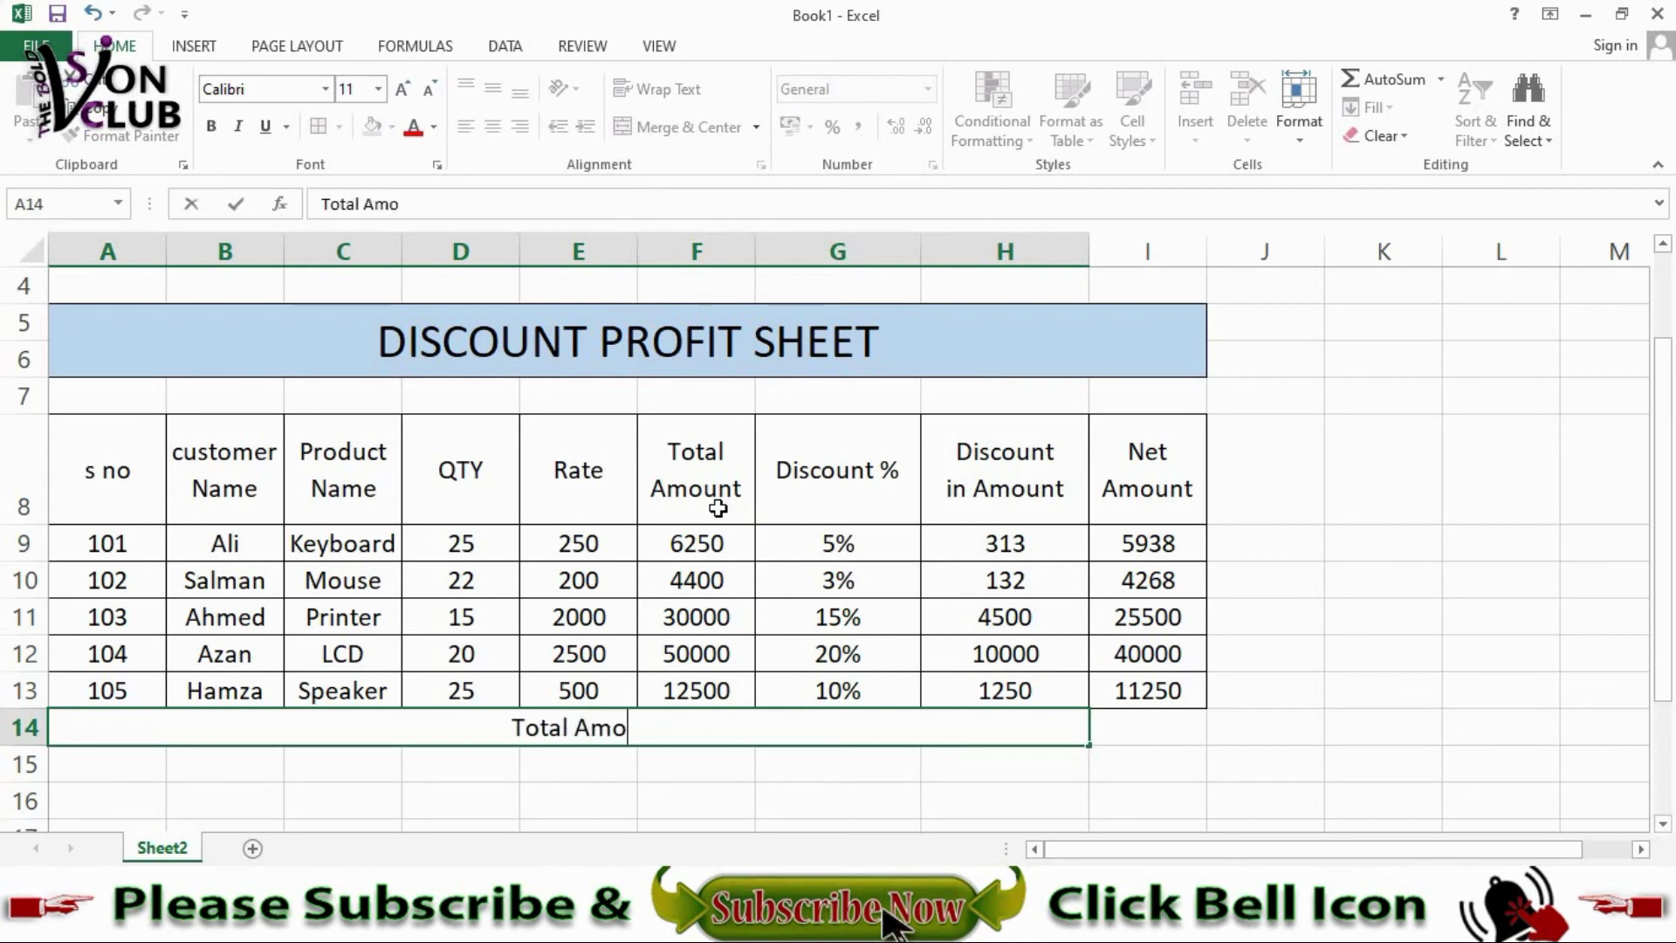
pyautogui.write('unt')
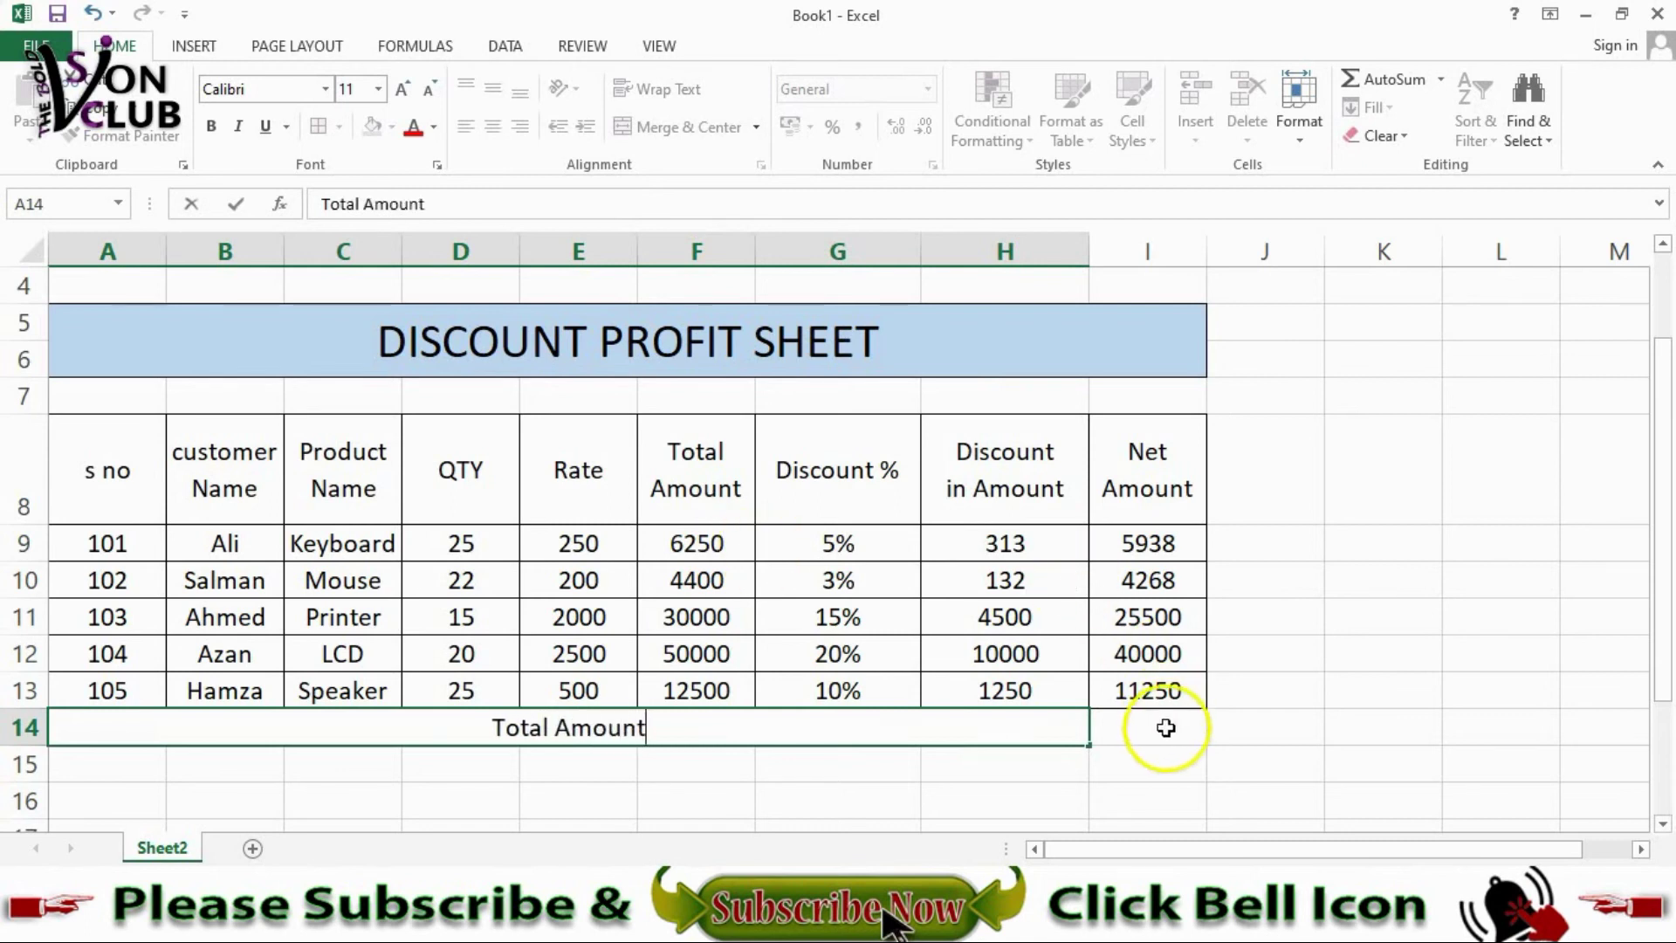
pyautogui.click(1164, 728)
# Step: Total the Net Amount column in I14 with =SUM(I9:I13), giving 86956
pyautogui.write('=')
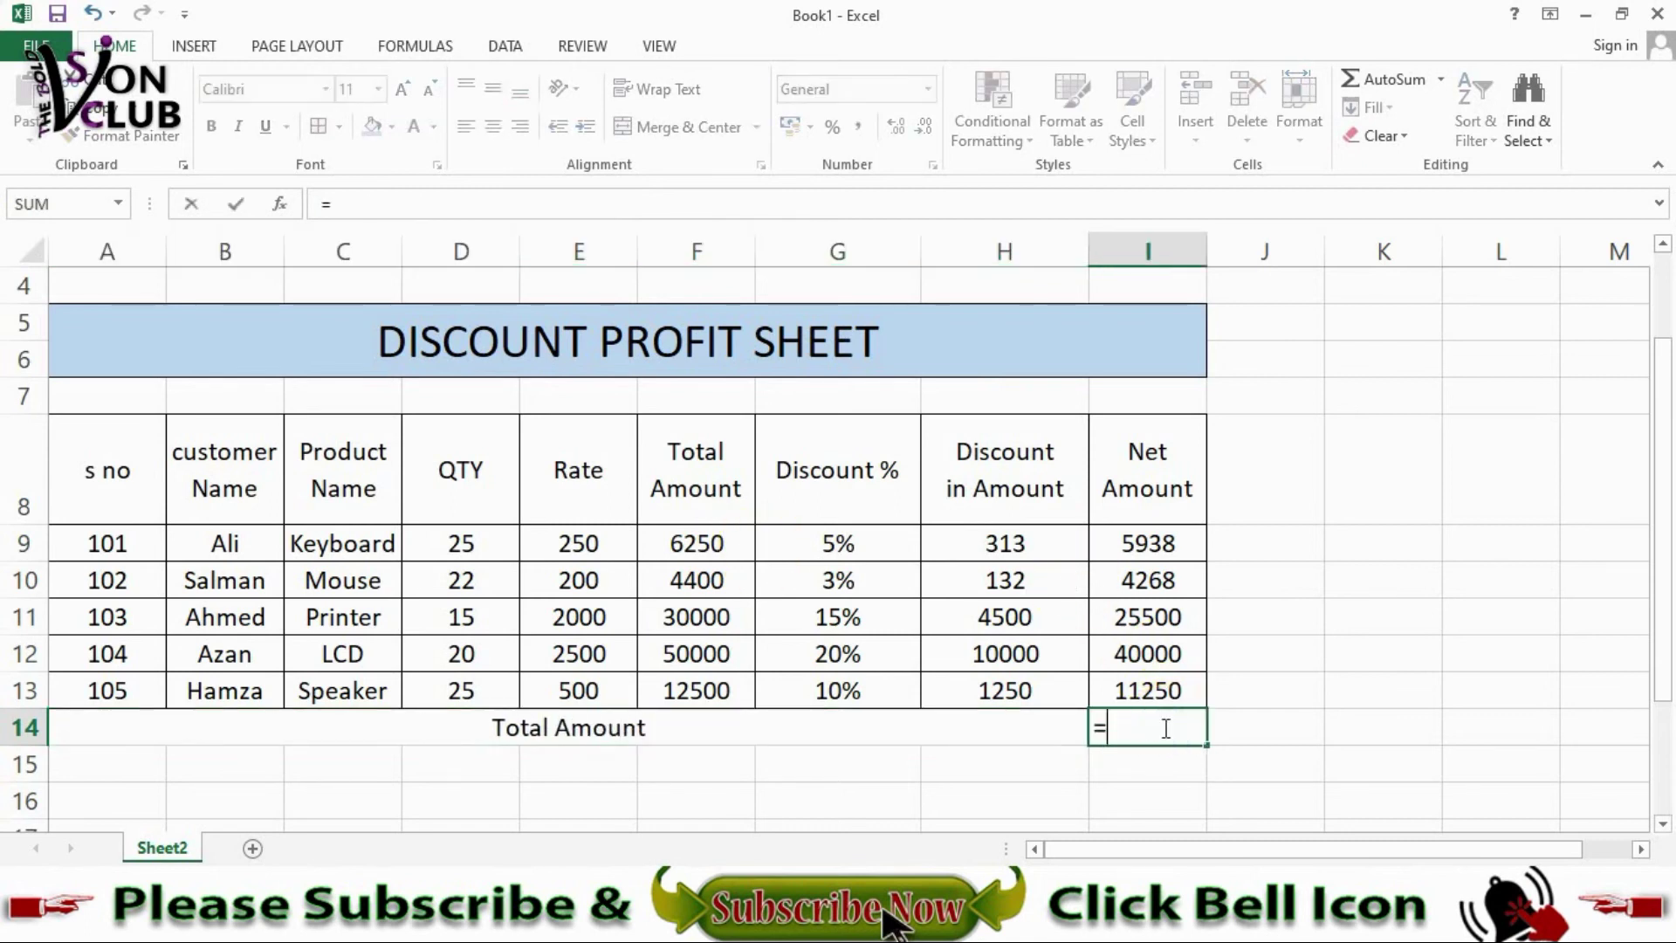
pyautogui.write('sum')
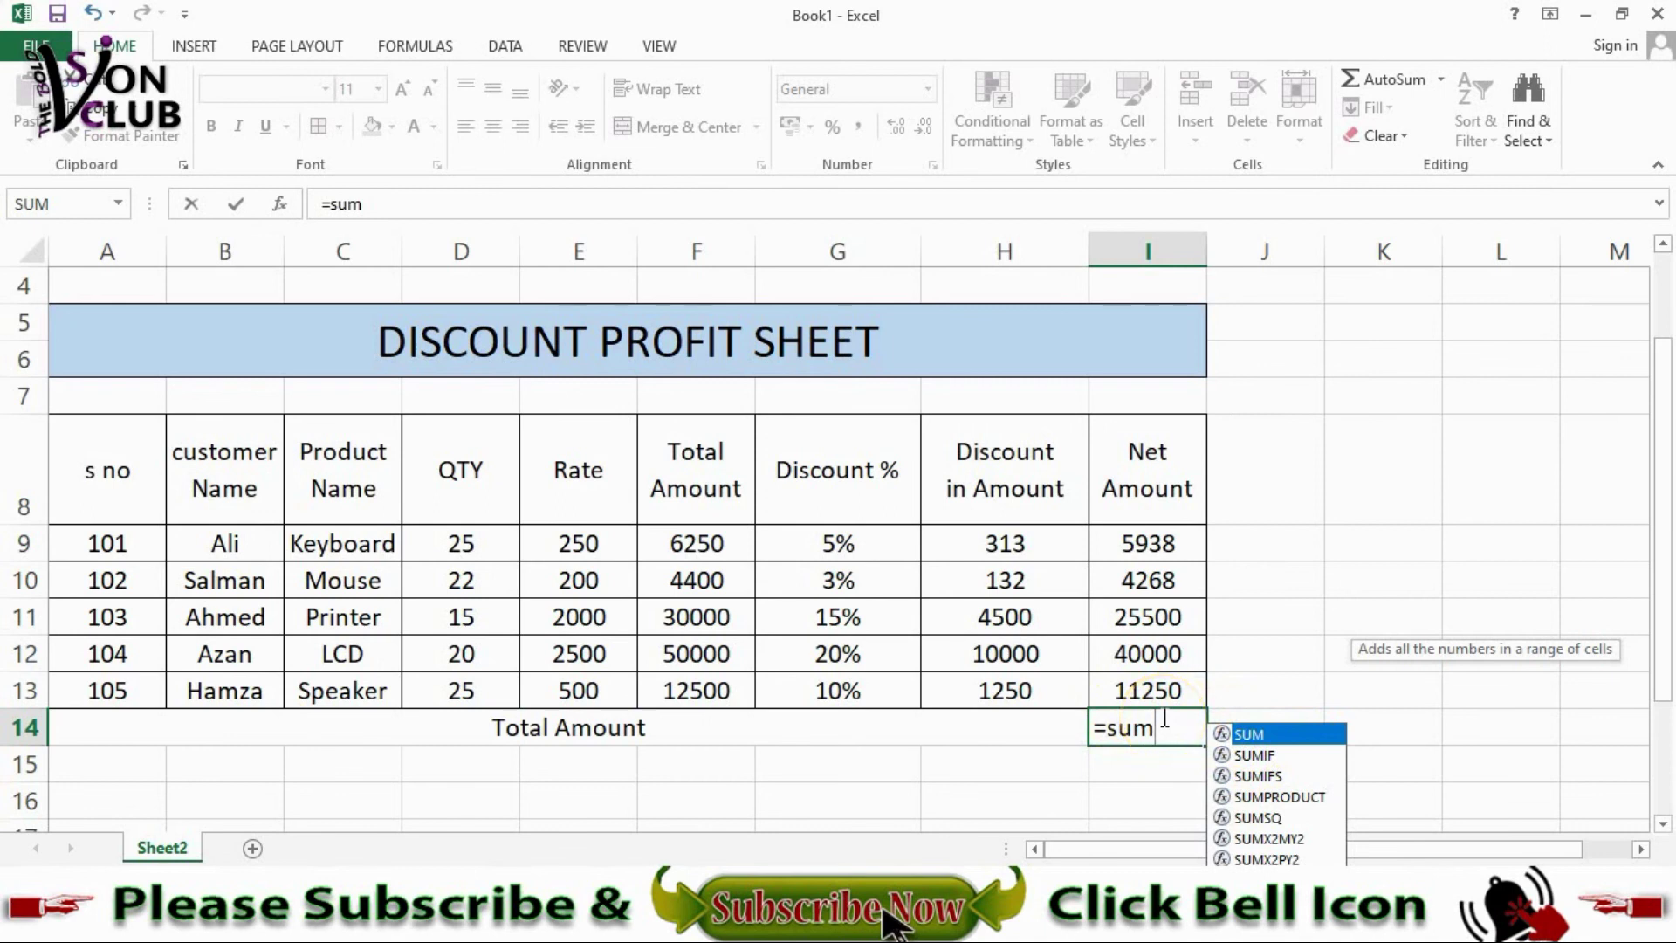
pyautogui.press('Tab')
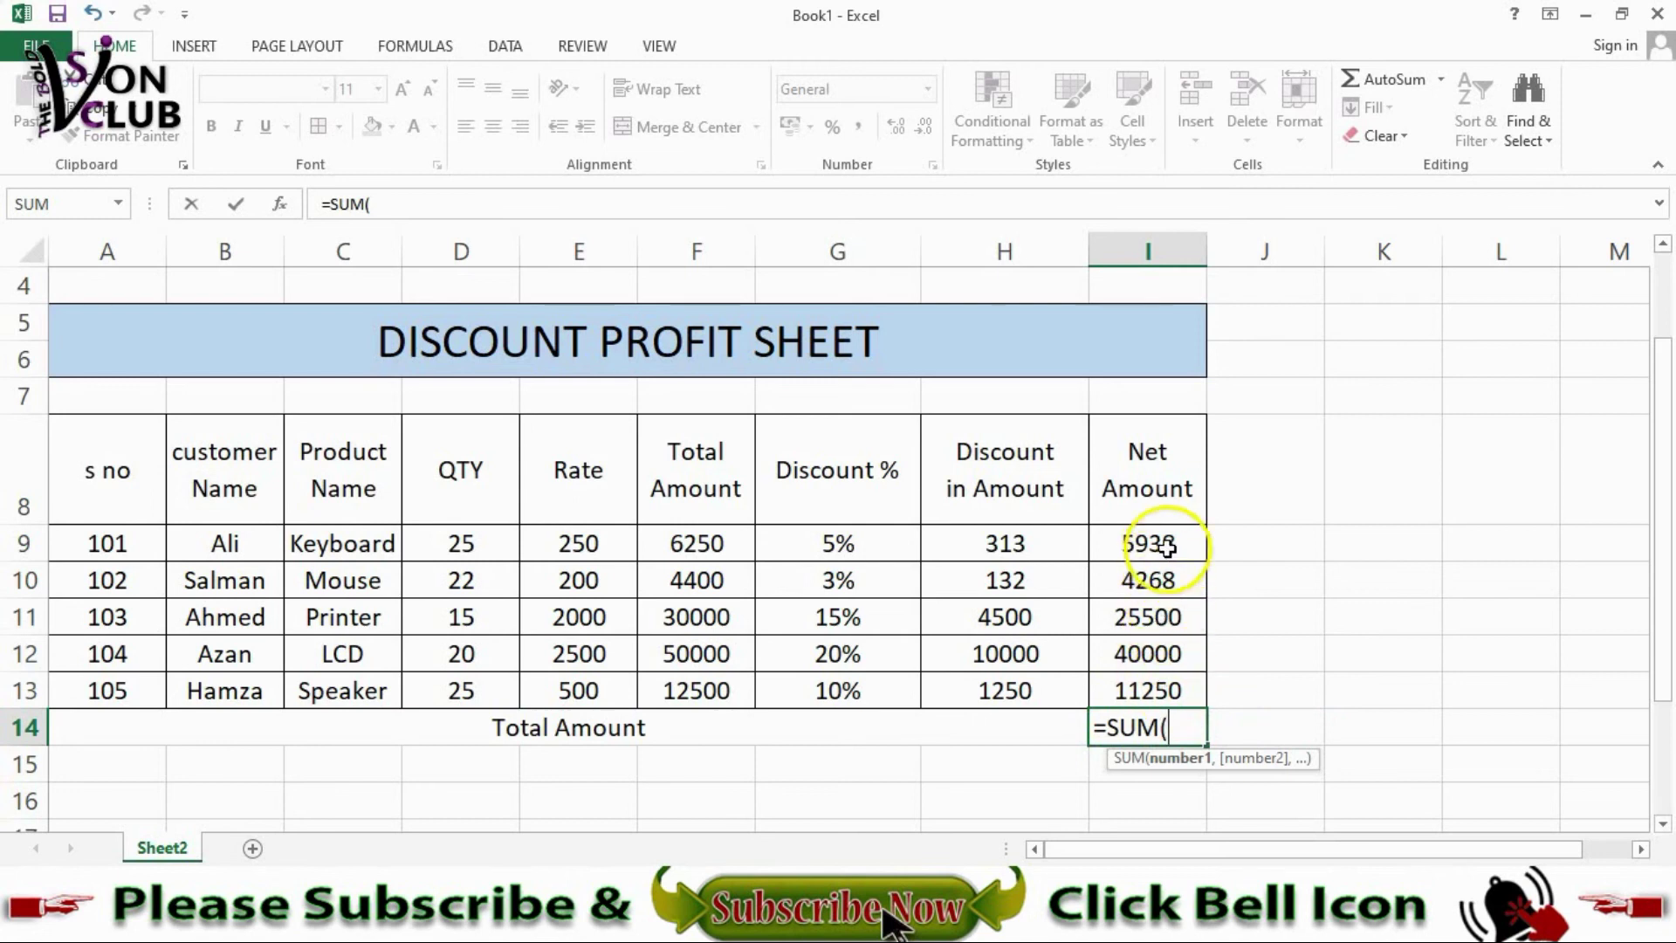
pyautogui.moveTo(1161, 545); pyautogui.dragTo(1180, 685)
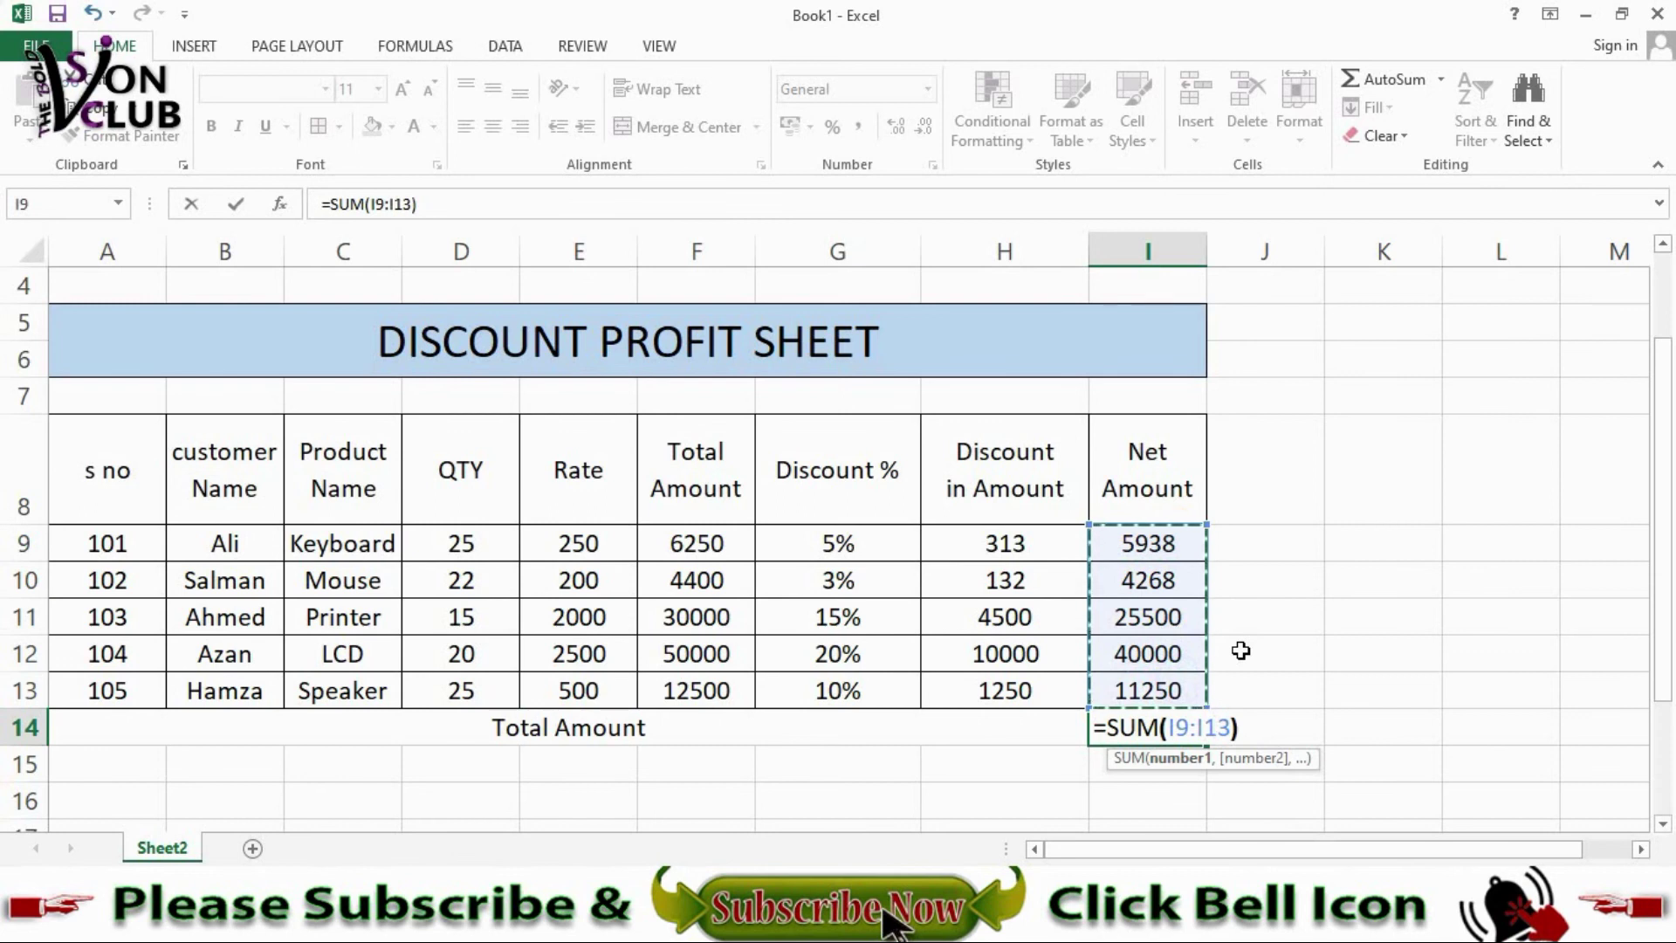
pyautogui.press('Return')
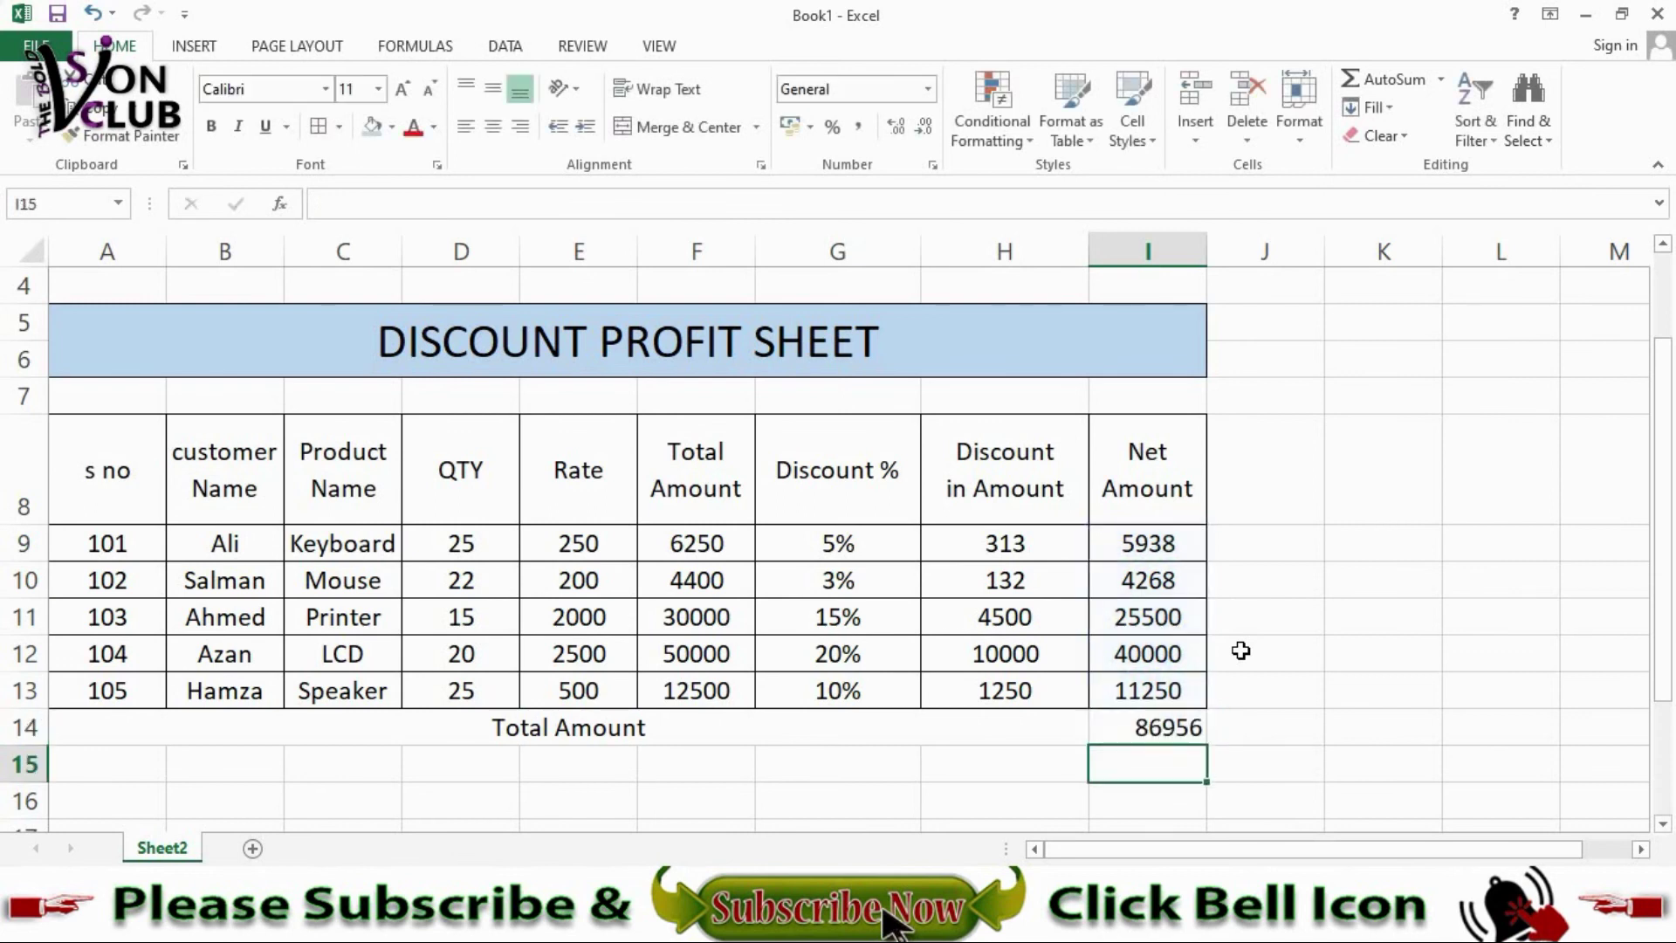
pyautogui.click(1181, 725)
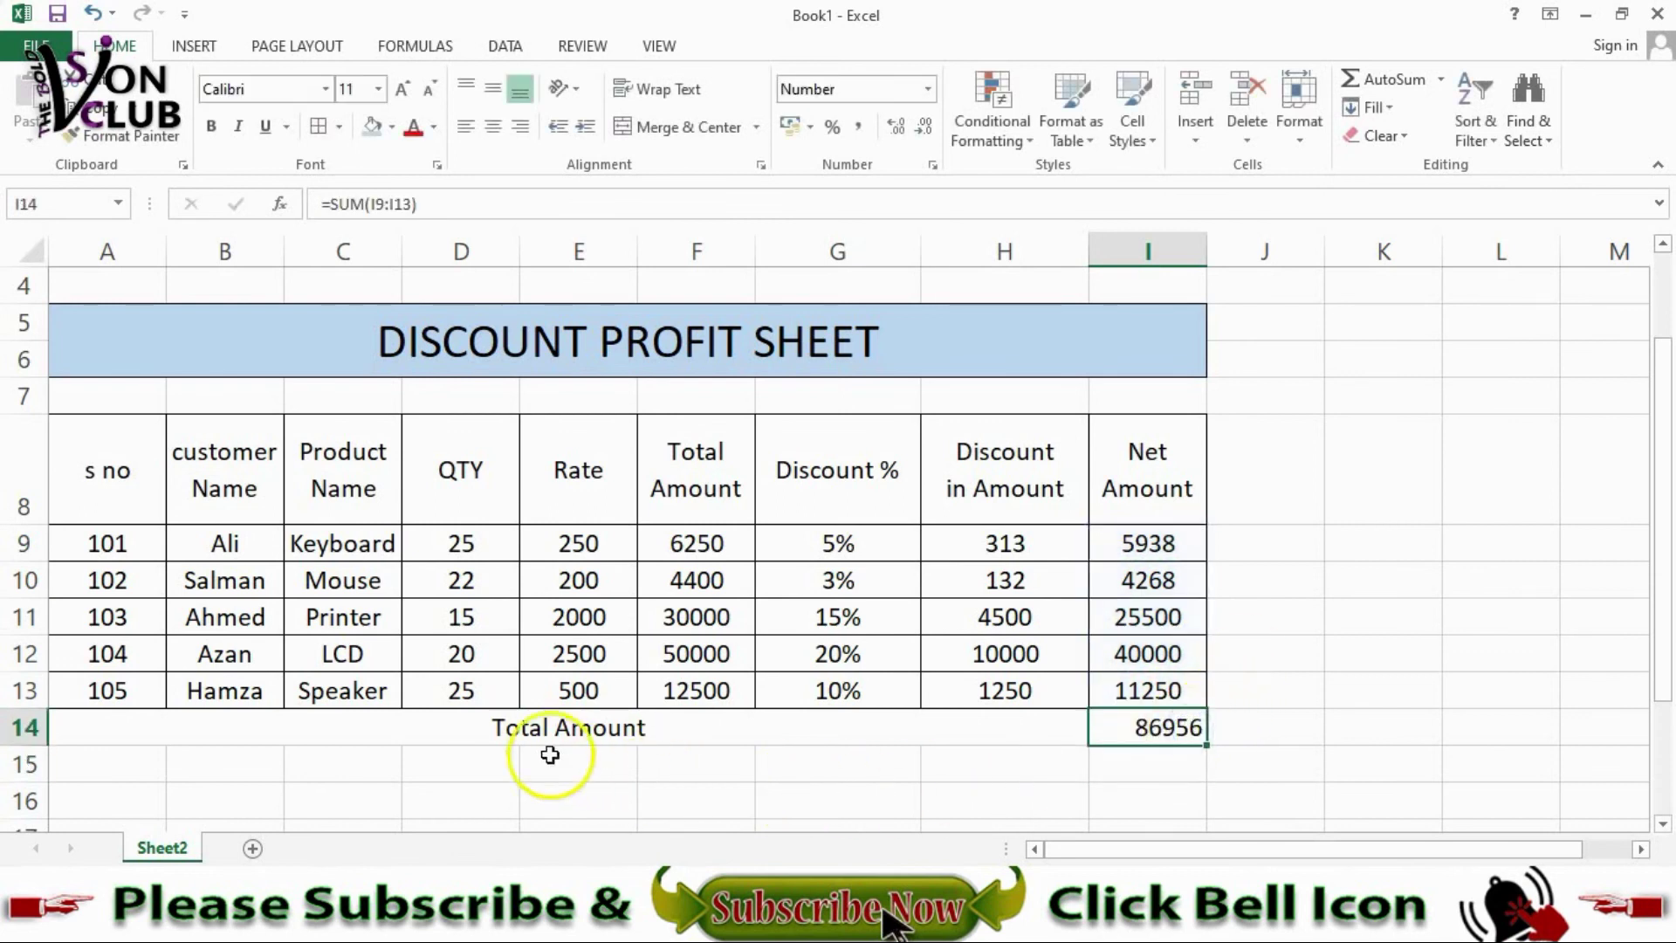
pyautogui.click(482, 728)
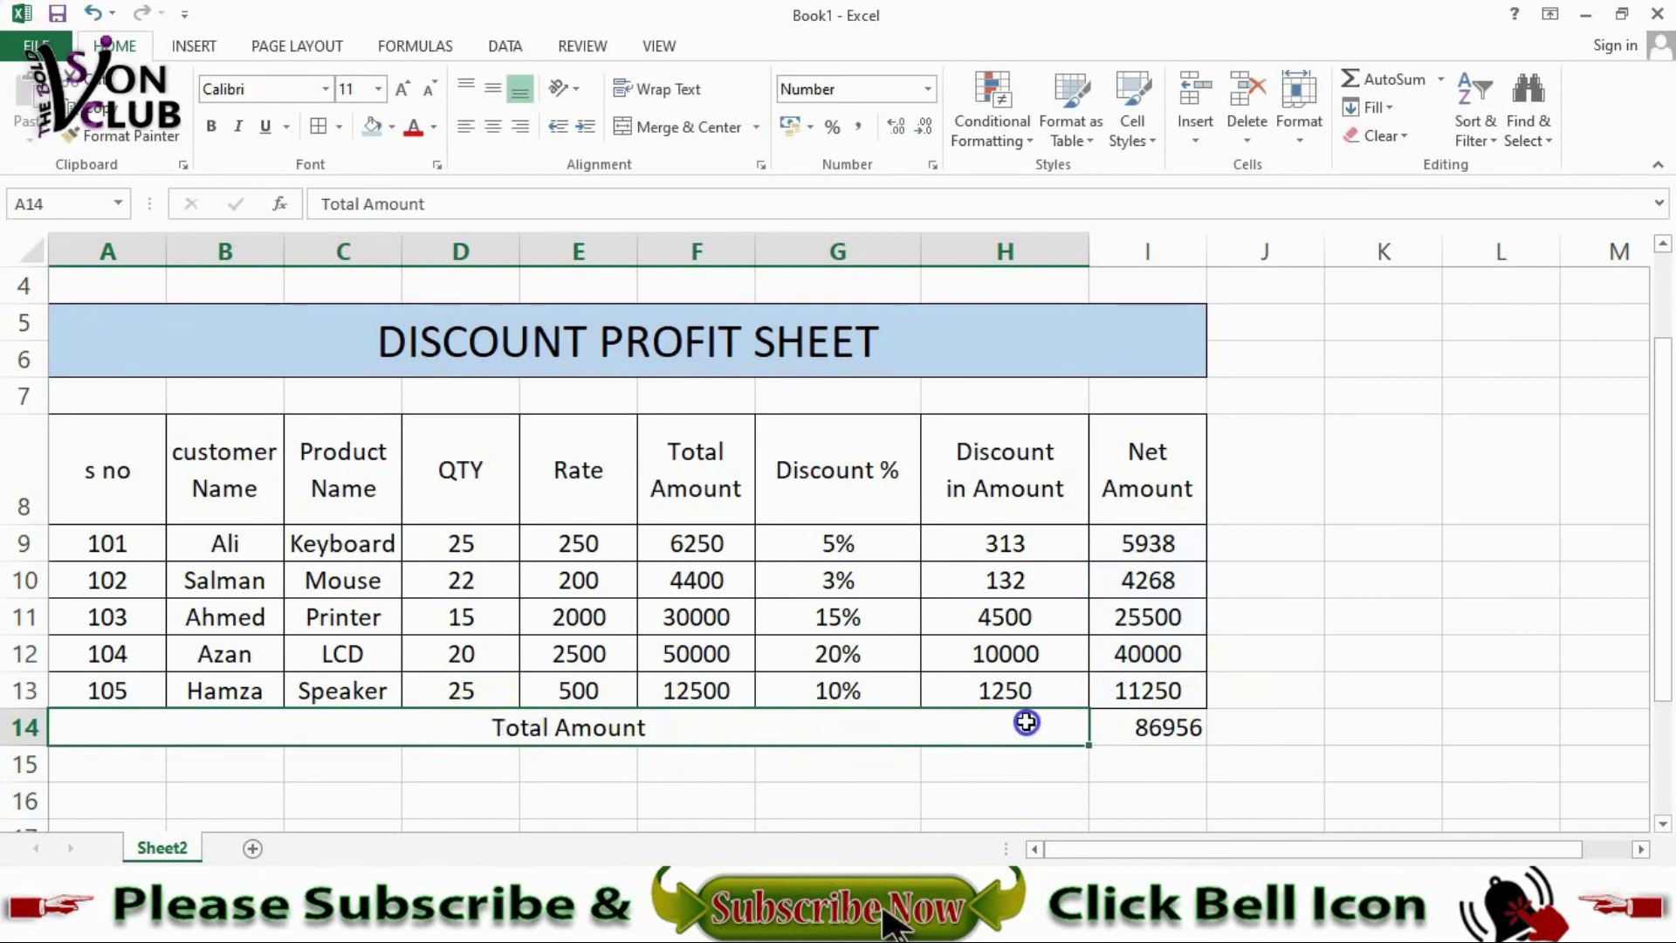
# Step: Fill the header row A8:I8 with blue
pyautogui.moveTo(136, 689)
pyautogui.mouseDown()
pyautogui.moveTo(992, 702)
pyautogui.moveTo(1139, 724)
pyautogui.mouseUp()
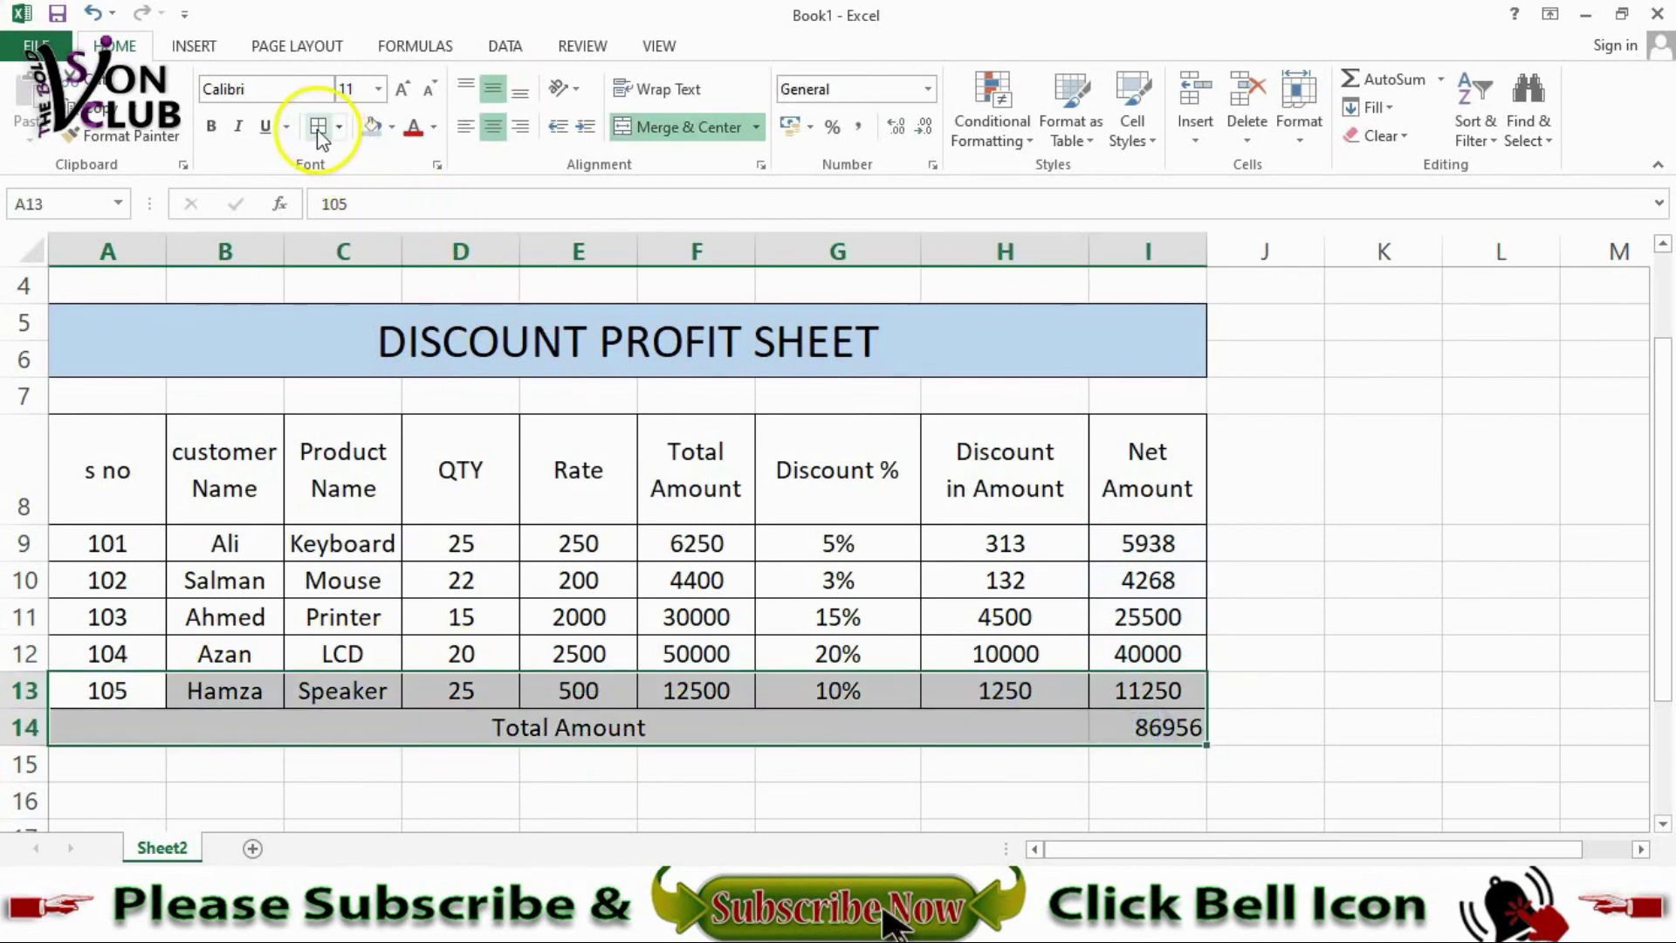
pyautogui.moveTo(110, 454)
pyautogui.mouseDown()
pyautogui.moveTo(592, 594)
pyautogui.moveTo(1120, 490)
pyautogui.mouseUp()
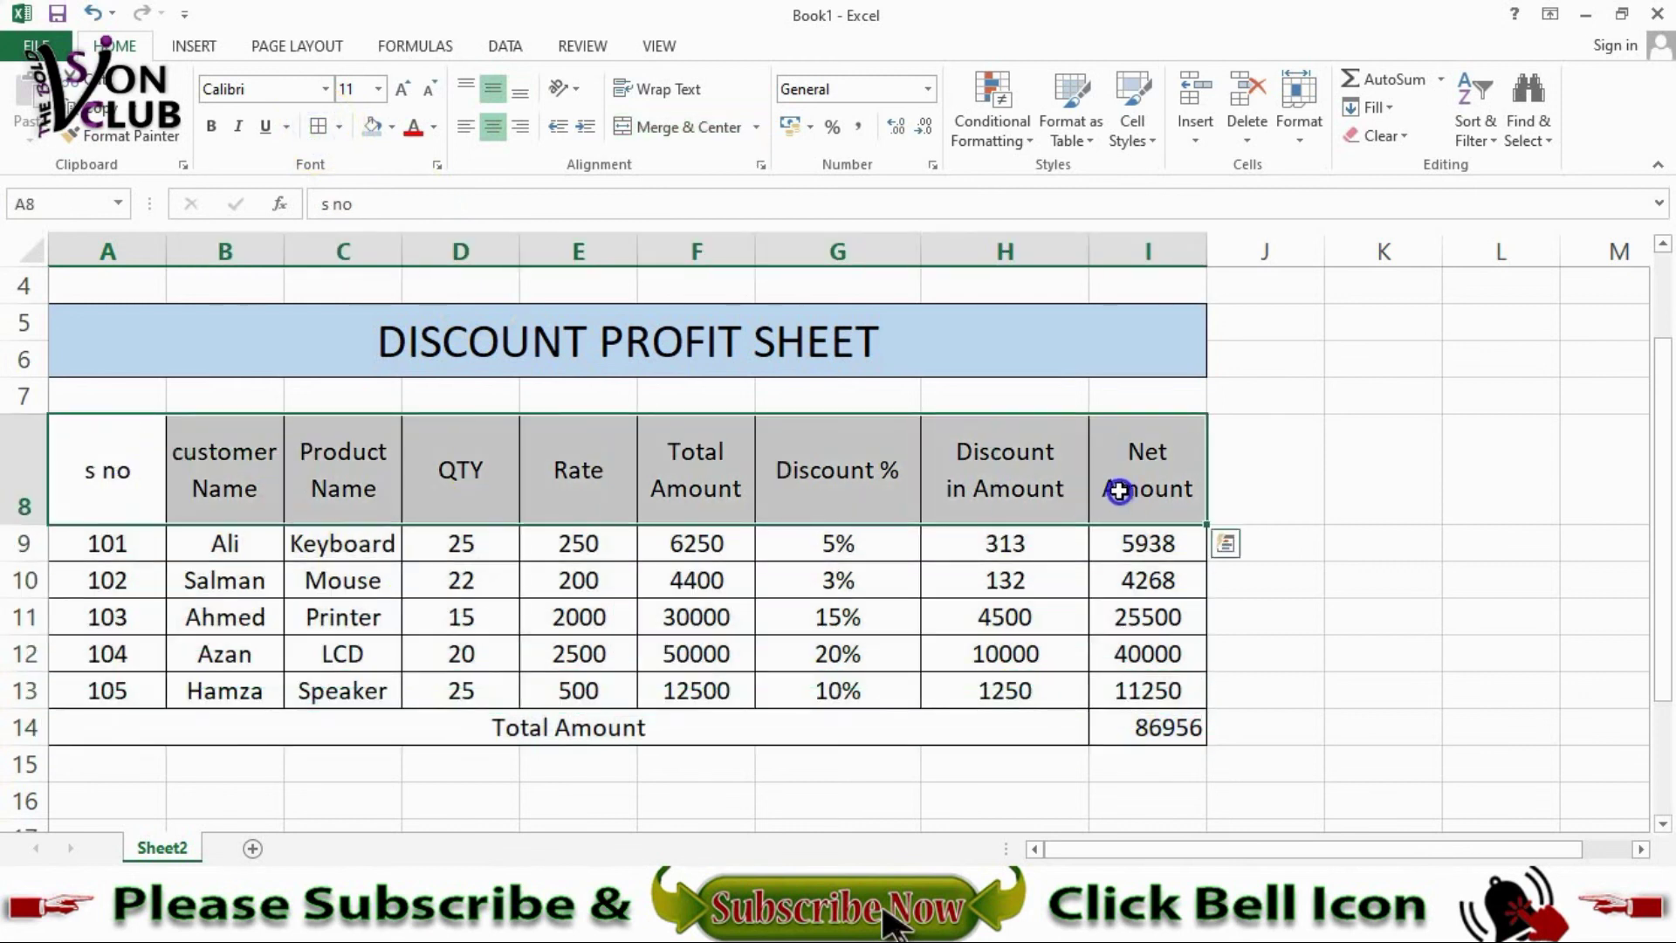
pyautogui.click(391, 126)
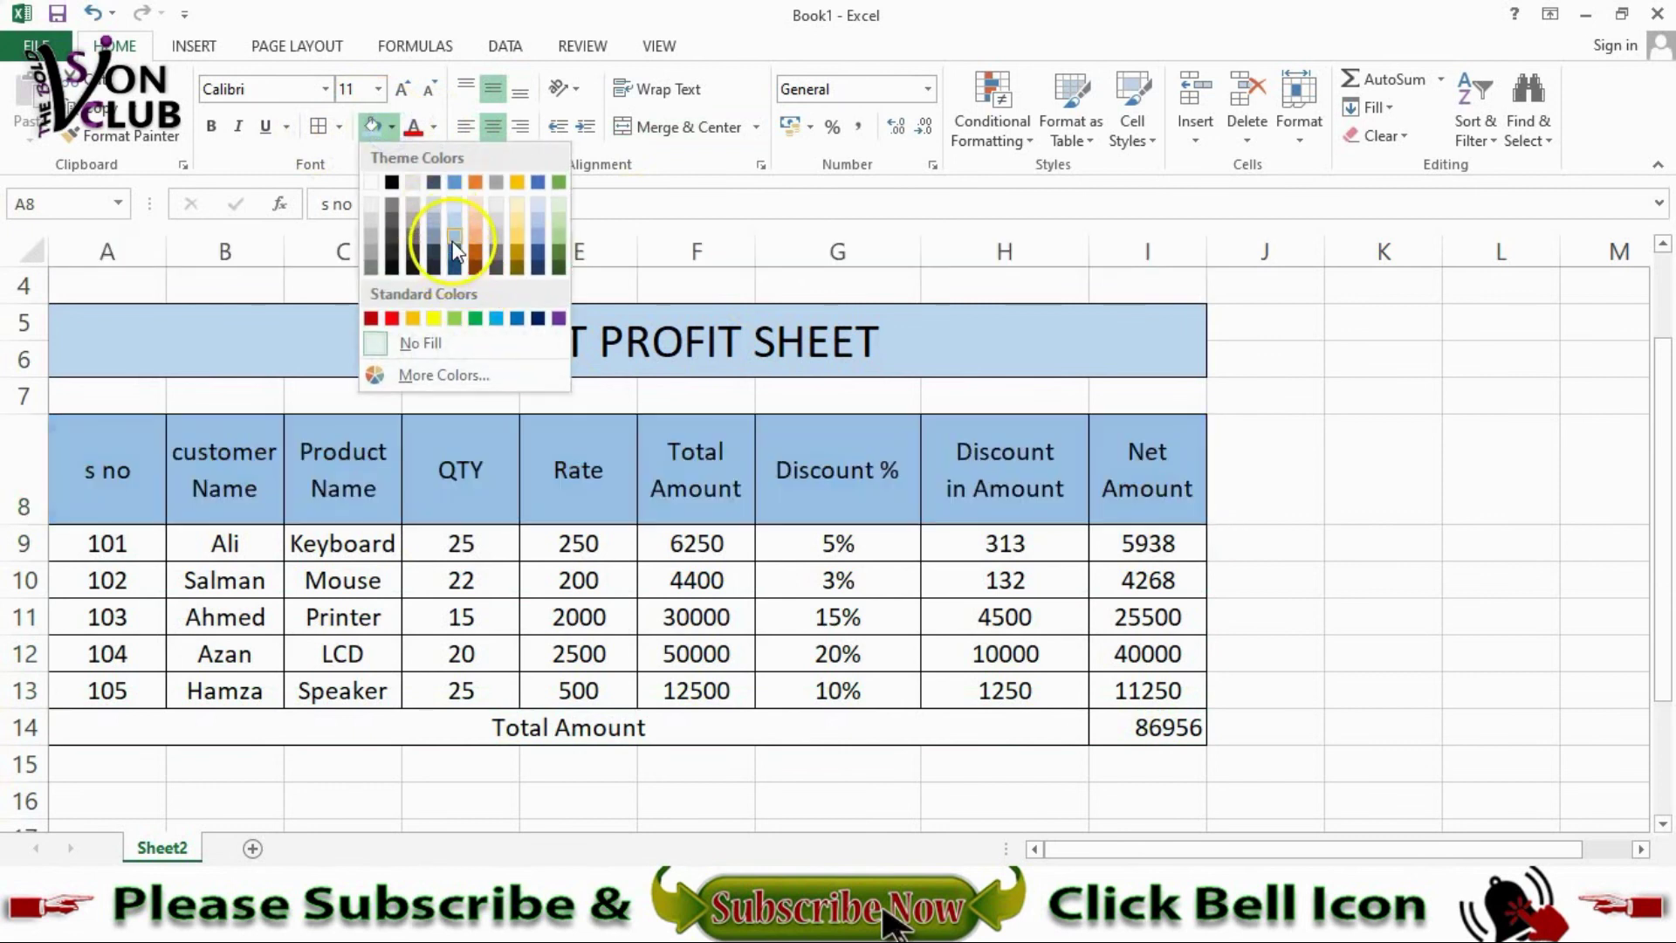
pyautogui.click(455, 251)
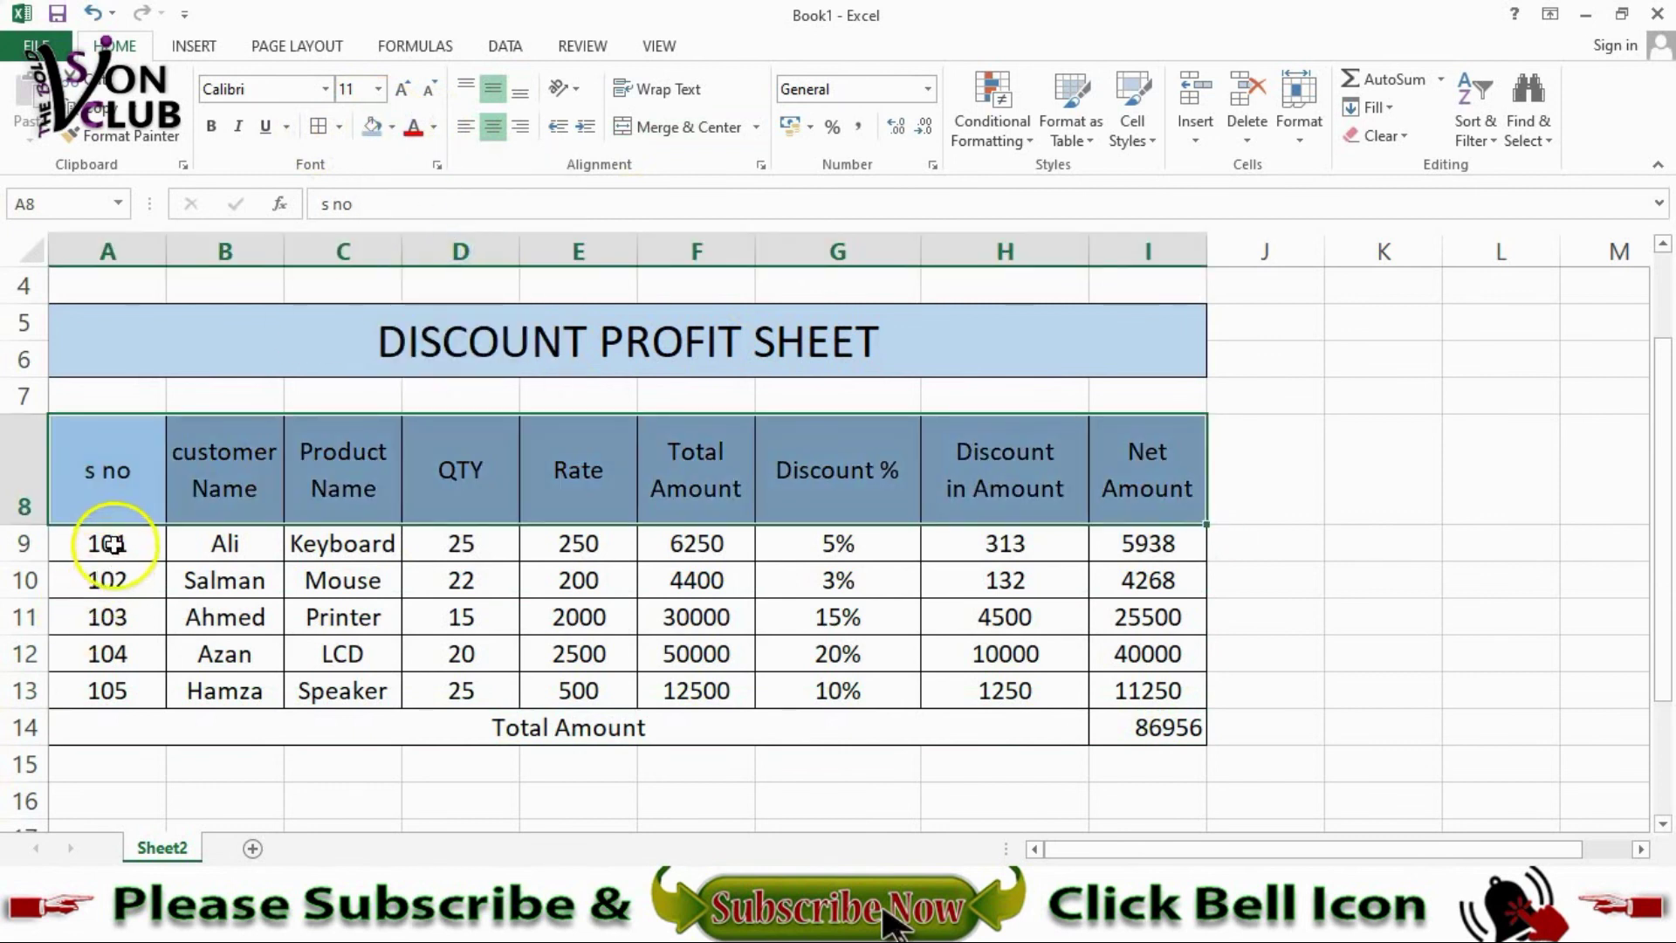
# Step: Fill data rows A9:I13 with a darker blue, then select total row A14:I14
pyautogui.moveTo(107, 543)
pyautogui.mouseDown()
pyautogui.moveTo(581, 646)
pyautogui.moveTo(1121, 708)
pyautogui.mouseUp()
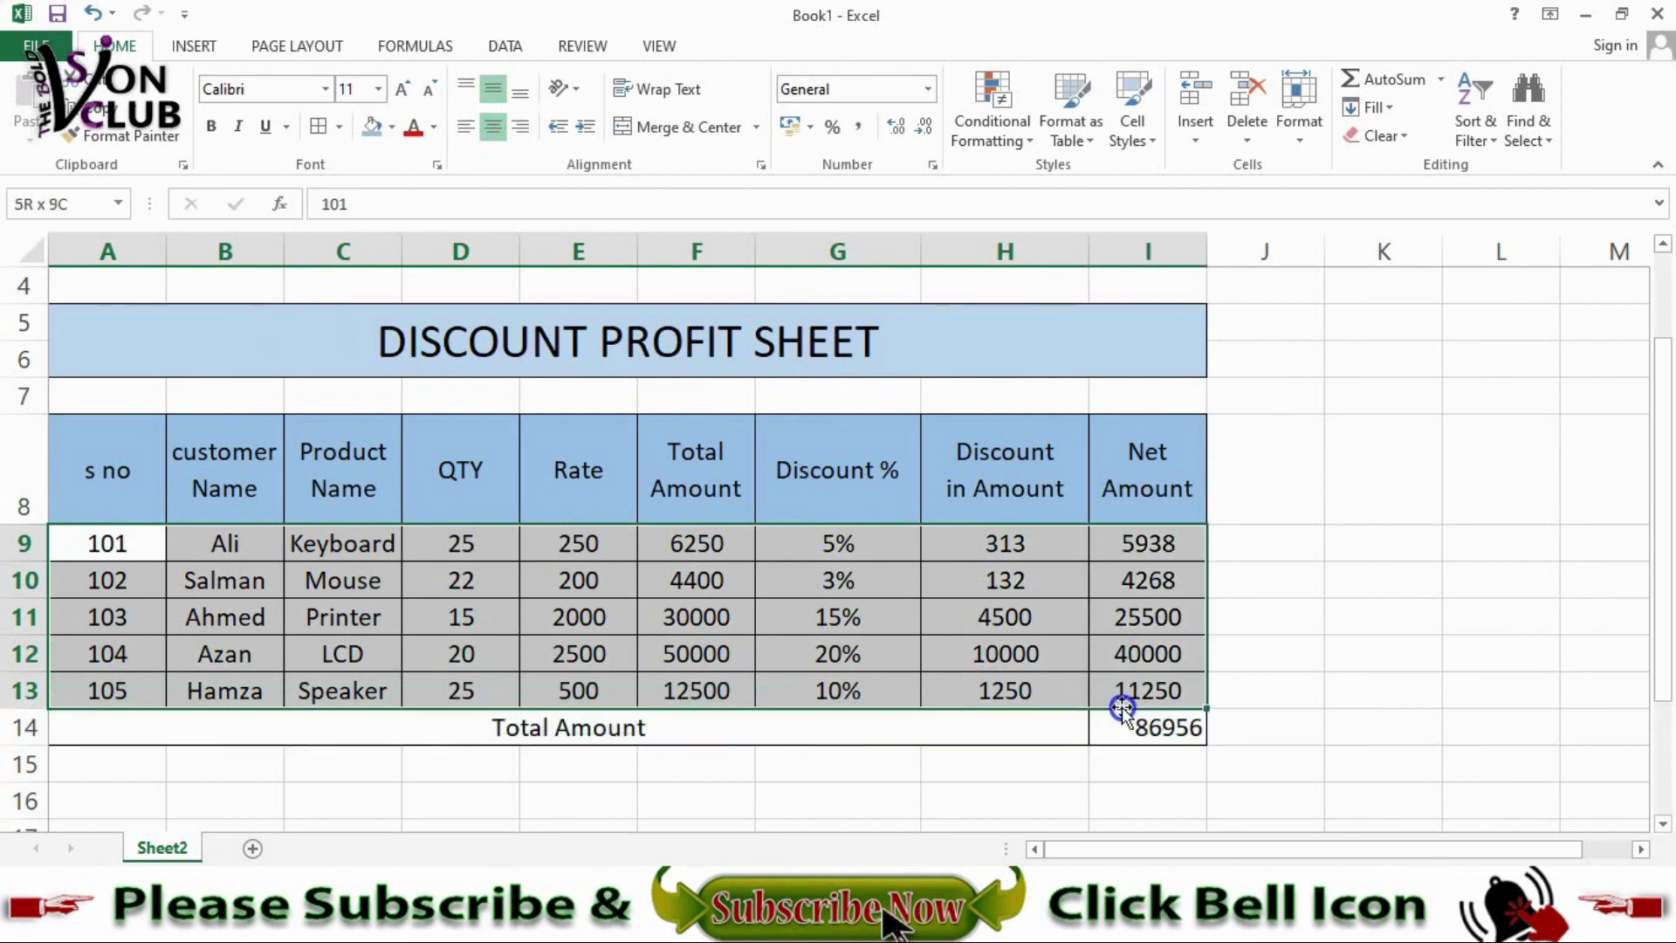
pyautogui.click(392, 127)
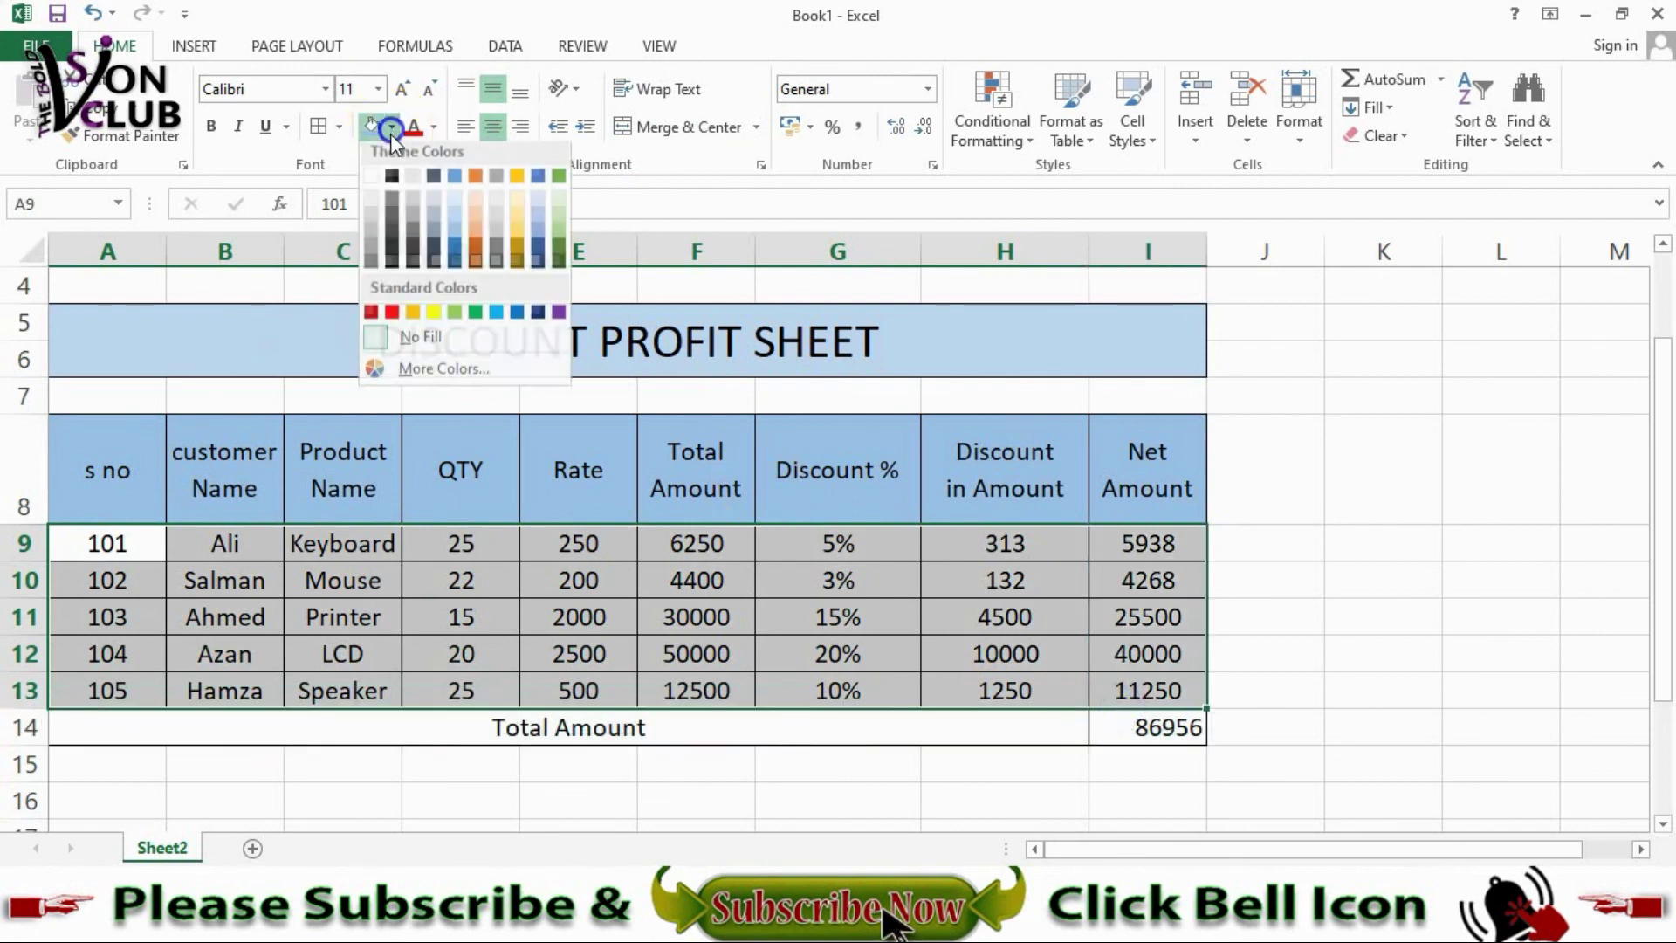
pyautogui.click(455, 183)
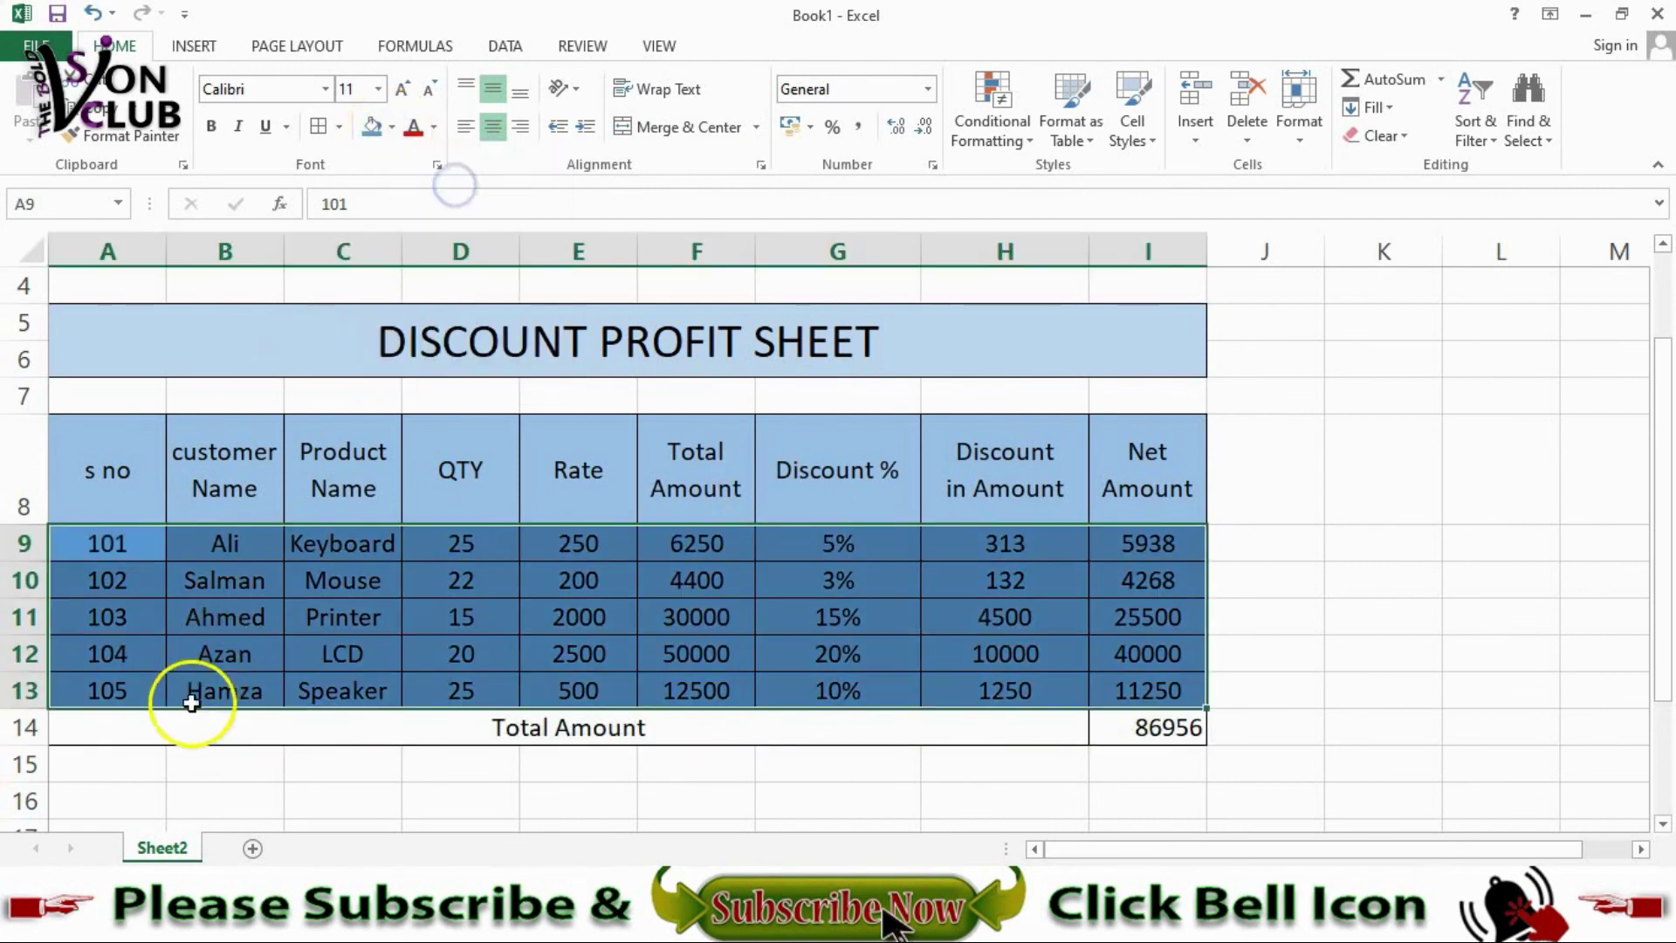
pyautogui.click(195, 727)
pyautogui.moveTo(904, 726); pyautogui.dragTo(1113, 728)
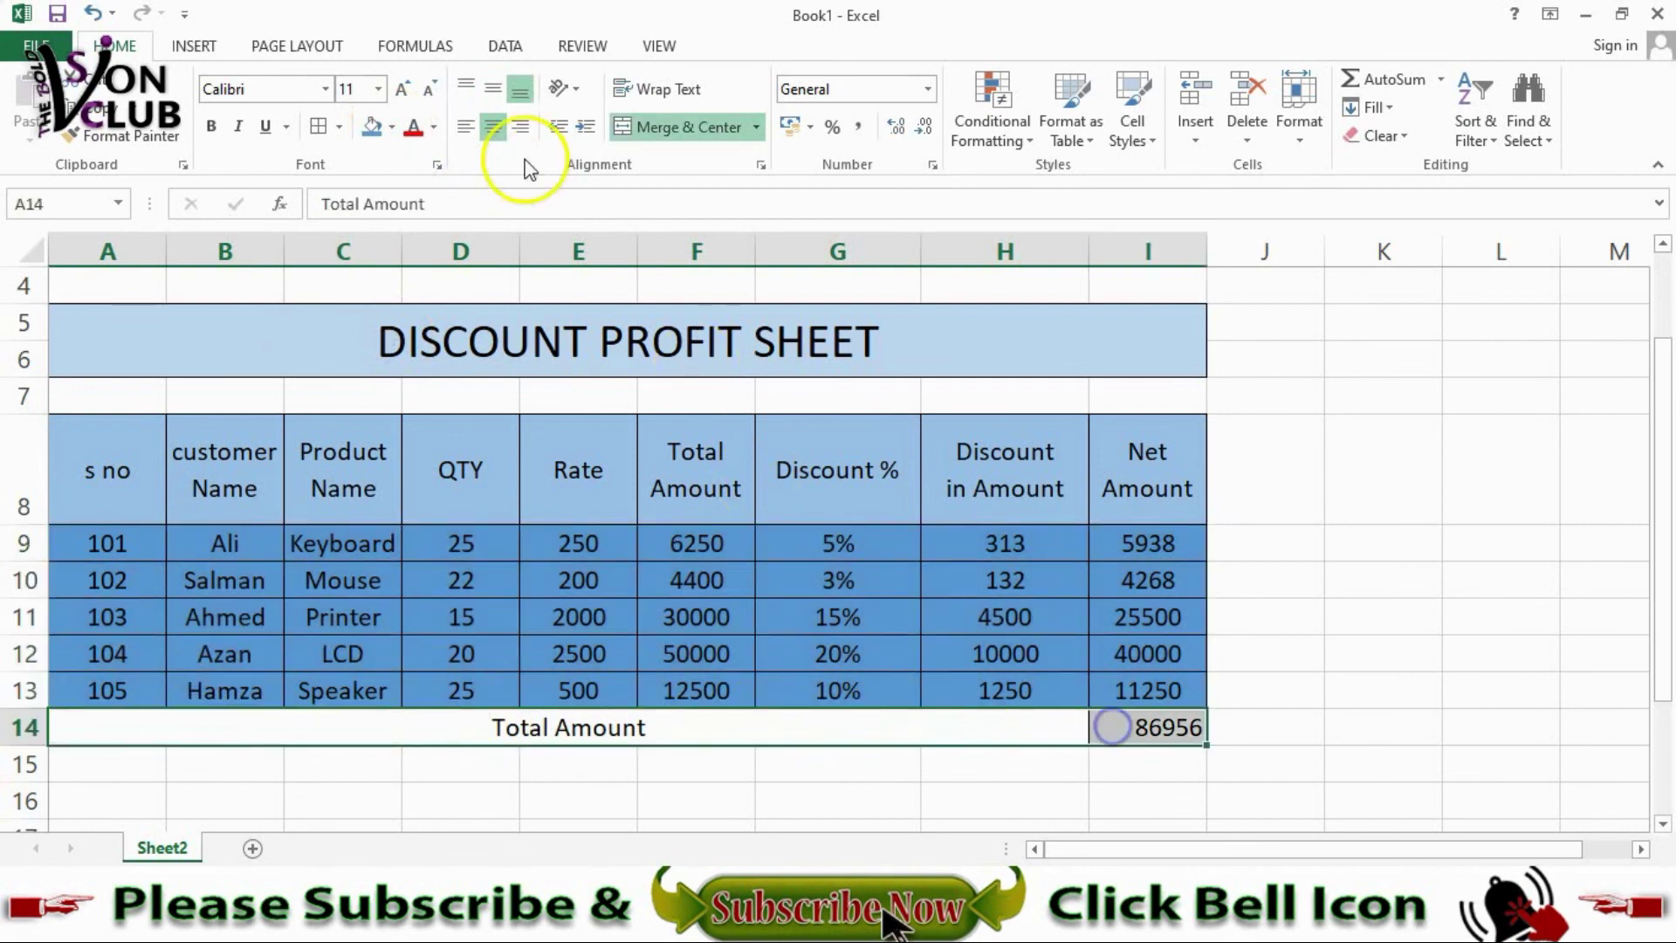
# Step: Give the total row a light blue fill with bold, red, 14 pt text
pyautogui.click(390, 129)
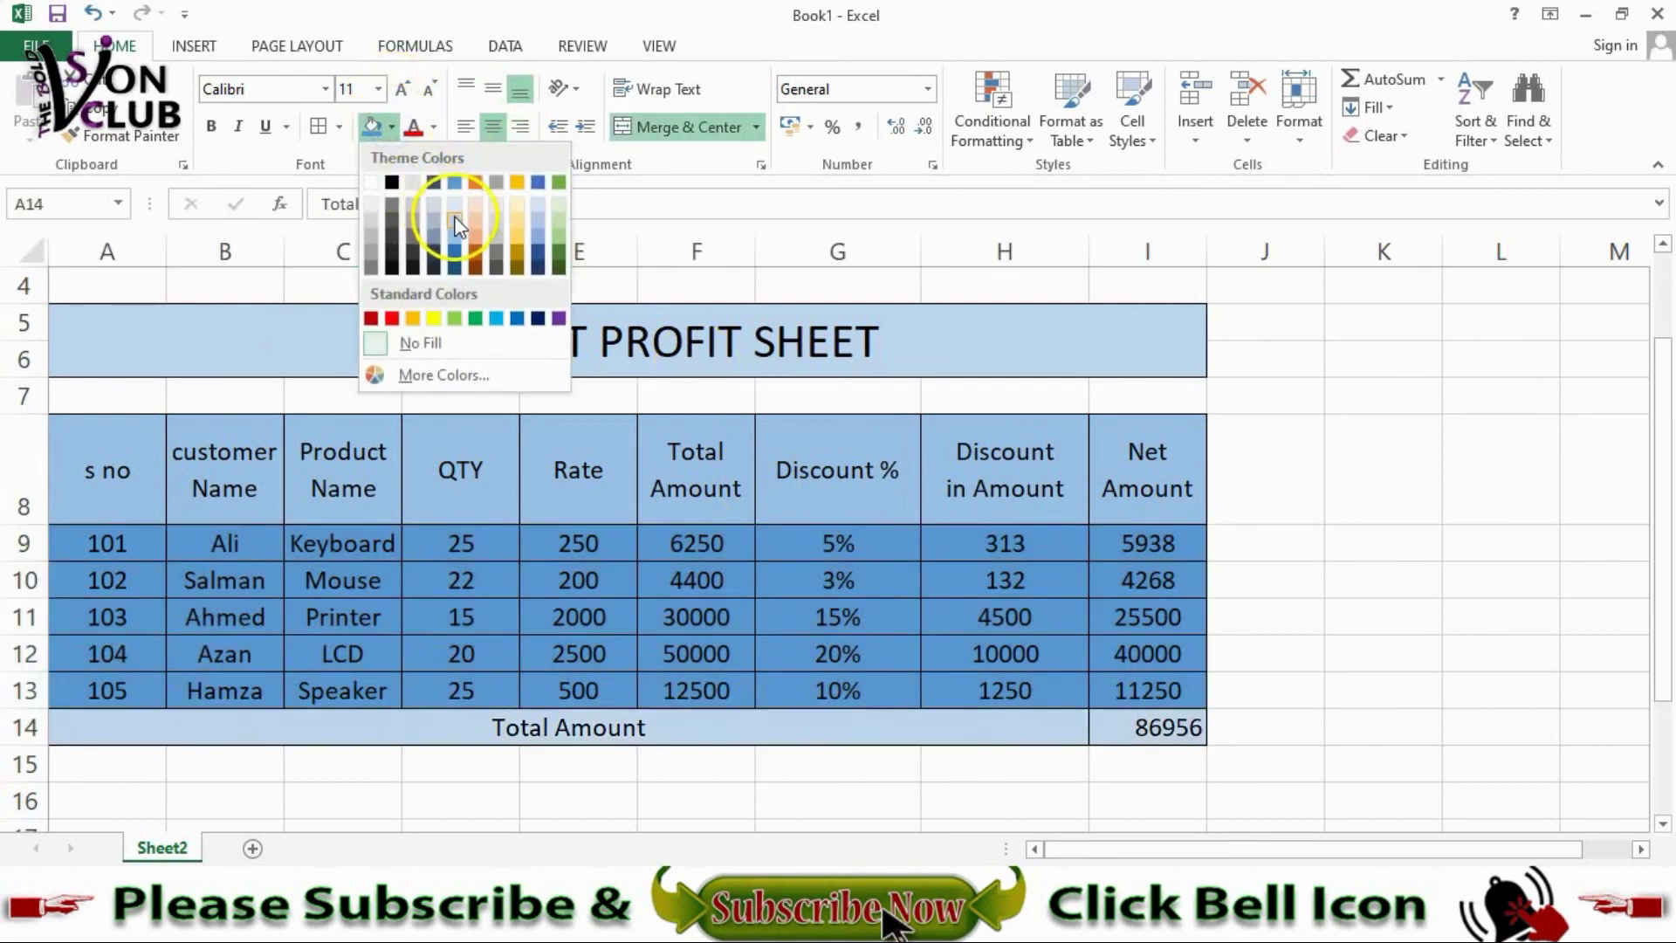
pyautogui.click(455, 224)
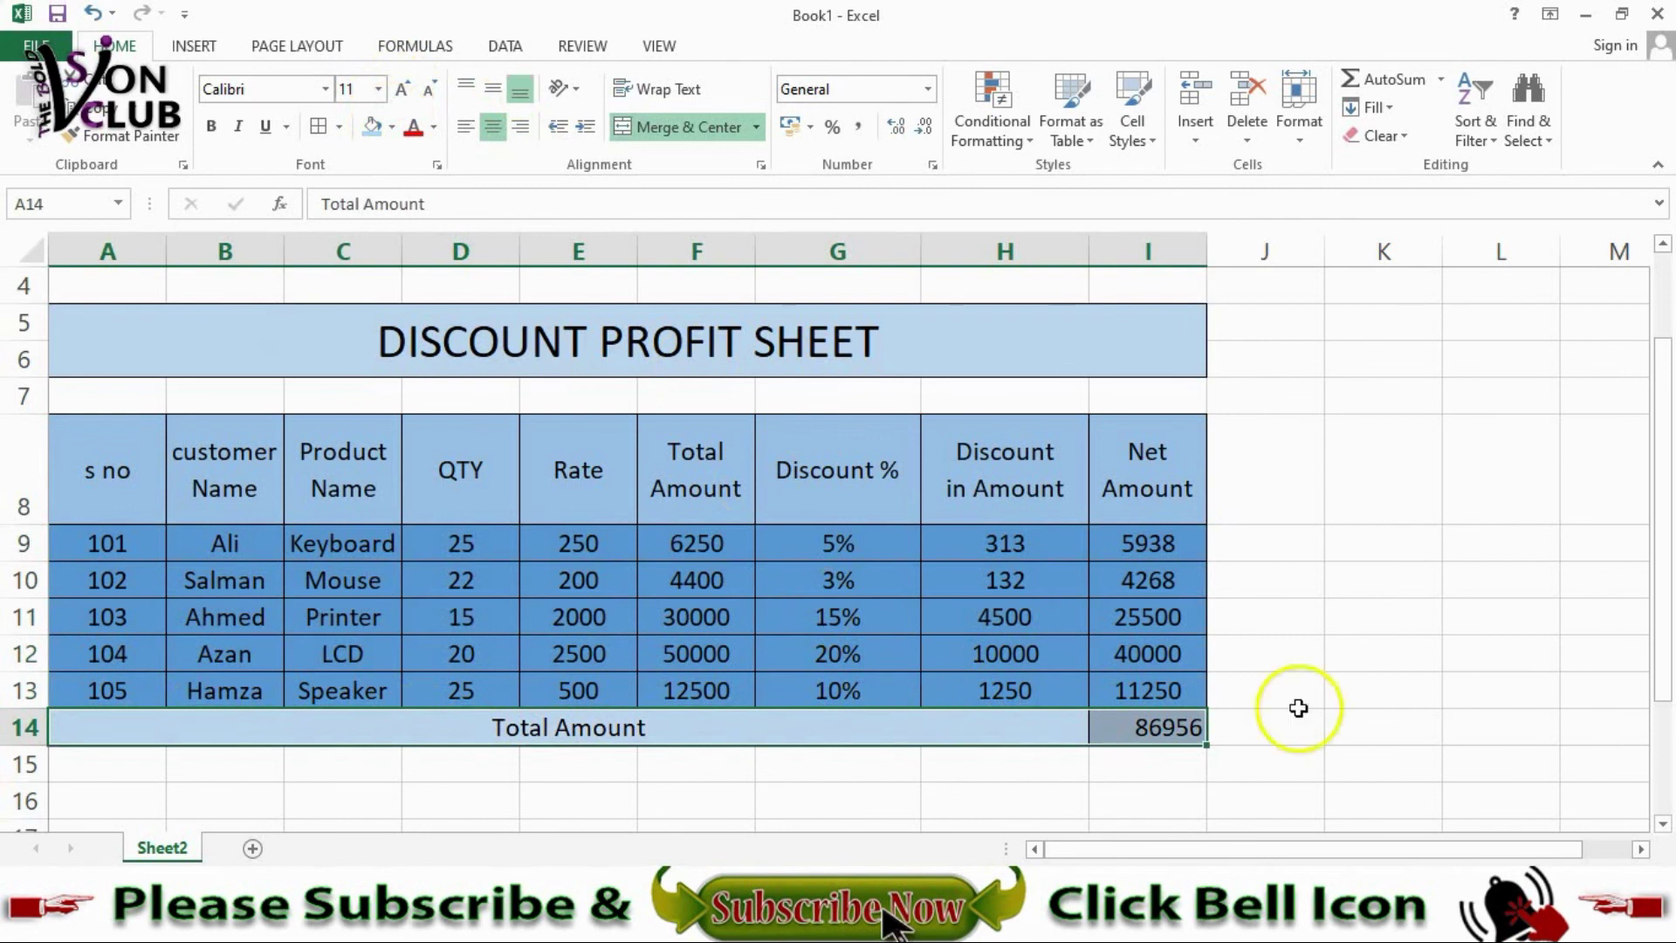
pyautogui.click(402, 89)
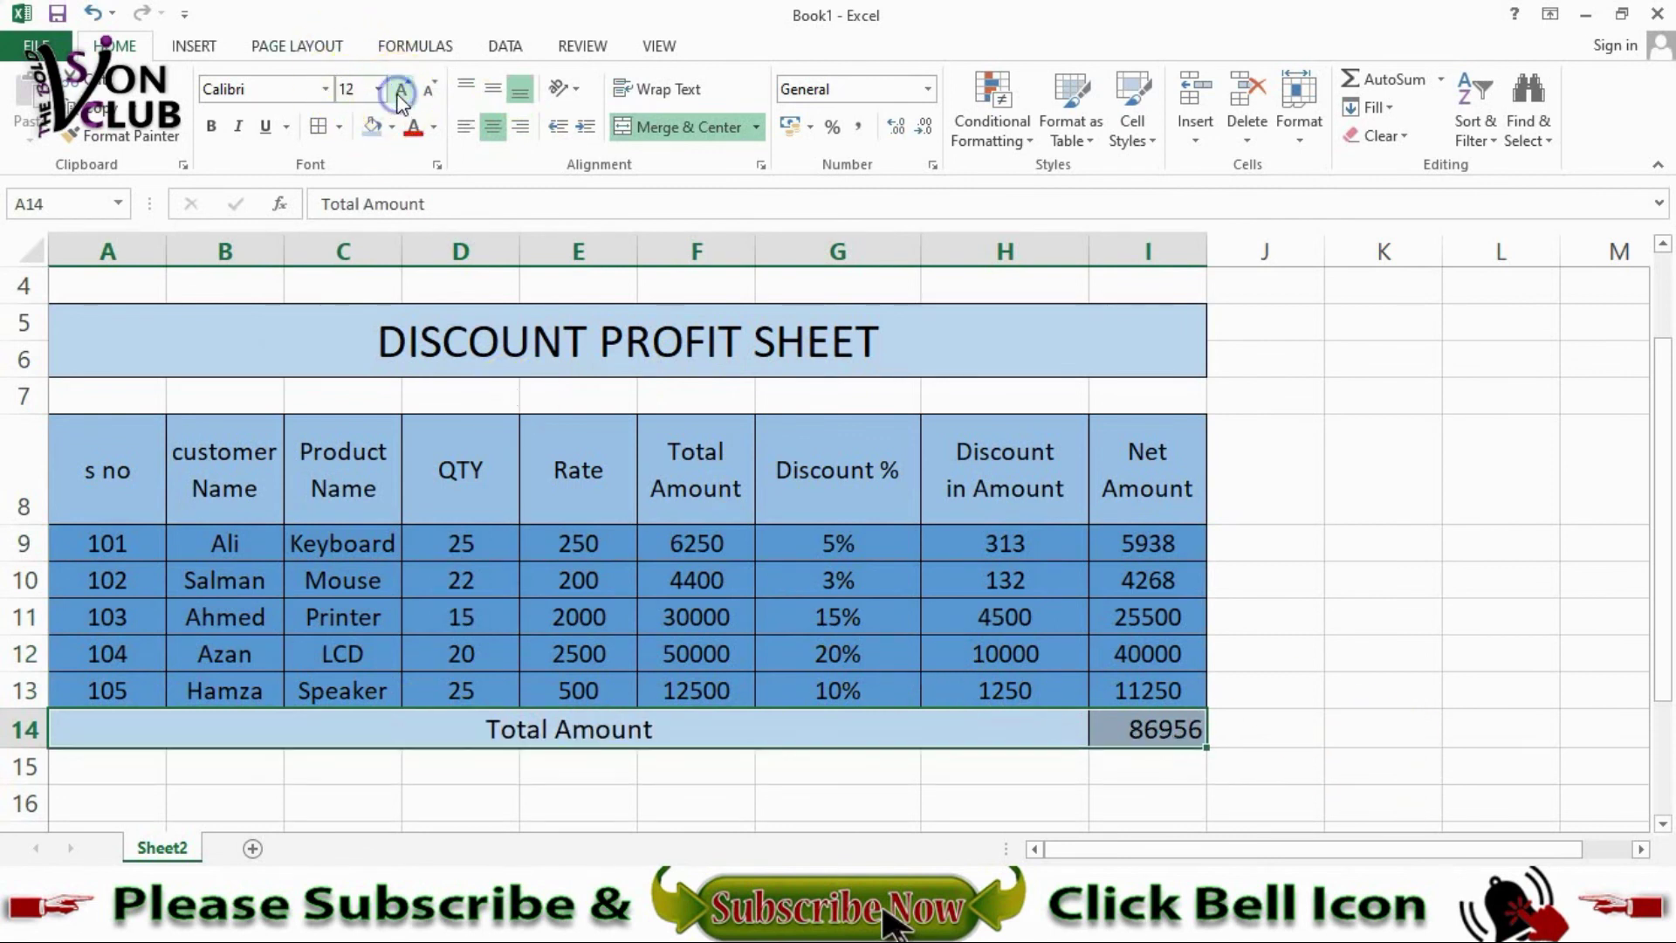
pyautogui.click(402, 89)
pyautogui.click(210, 126)
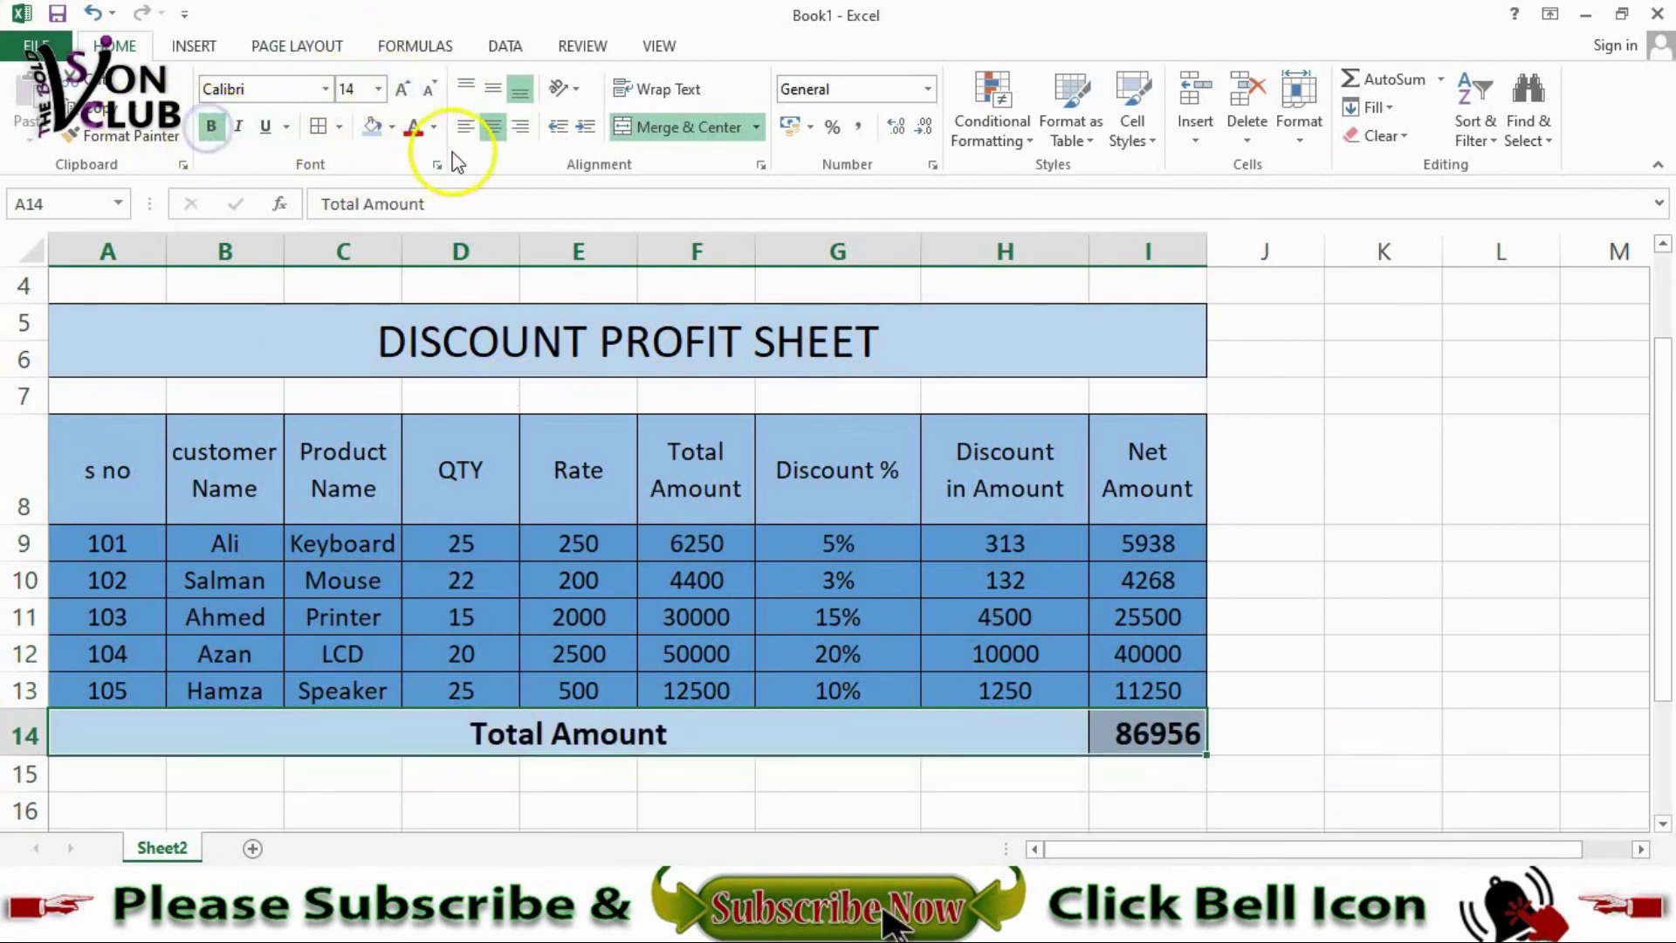
pyautogui.click(434, 127)
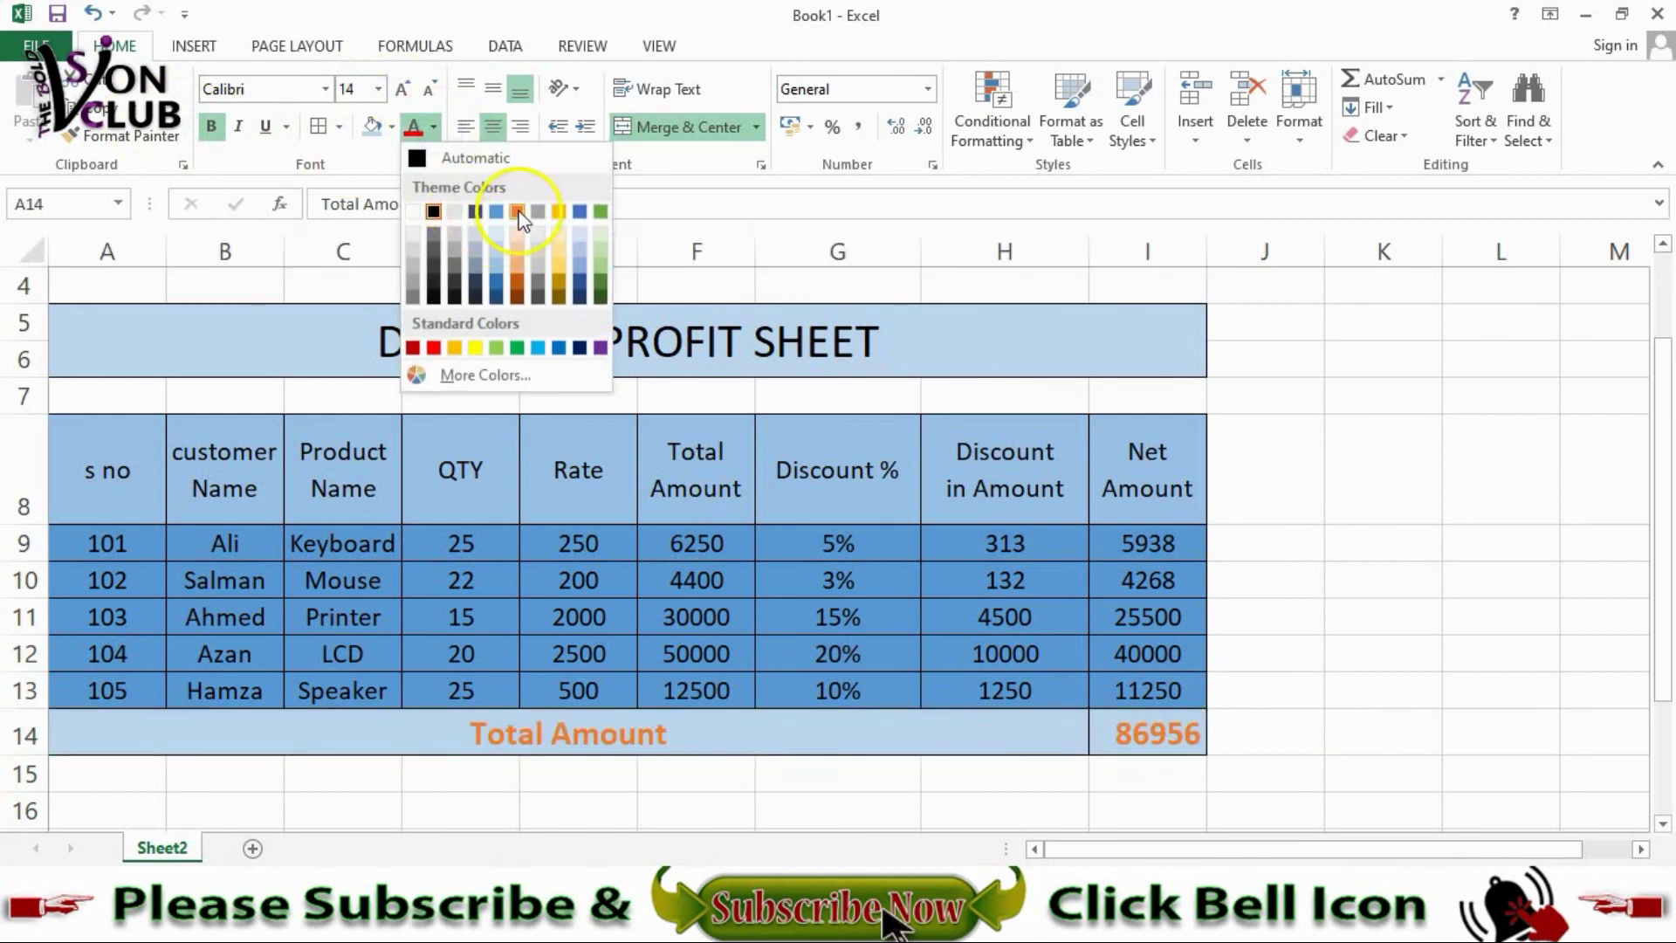
pyautogui.click(416, 348)
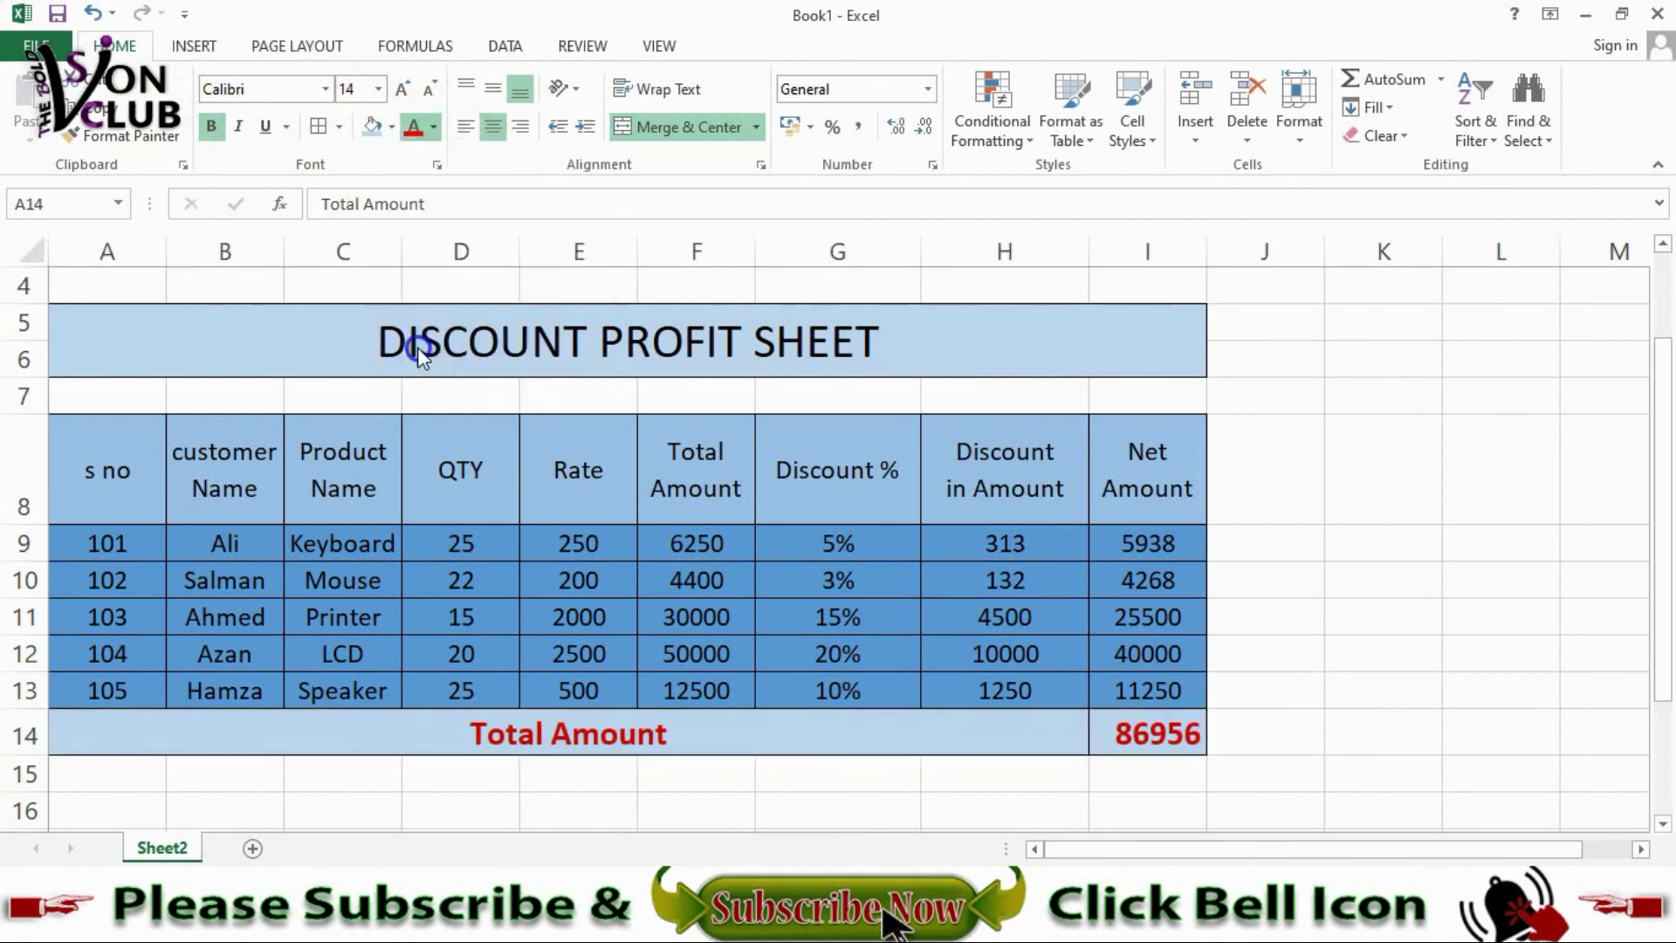
# Step: Underline the 86956 total in I14 and review the finished sheet
pyautogui.click(1165, 733)
pyautogui.click(266, 127)
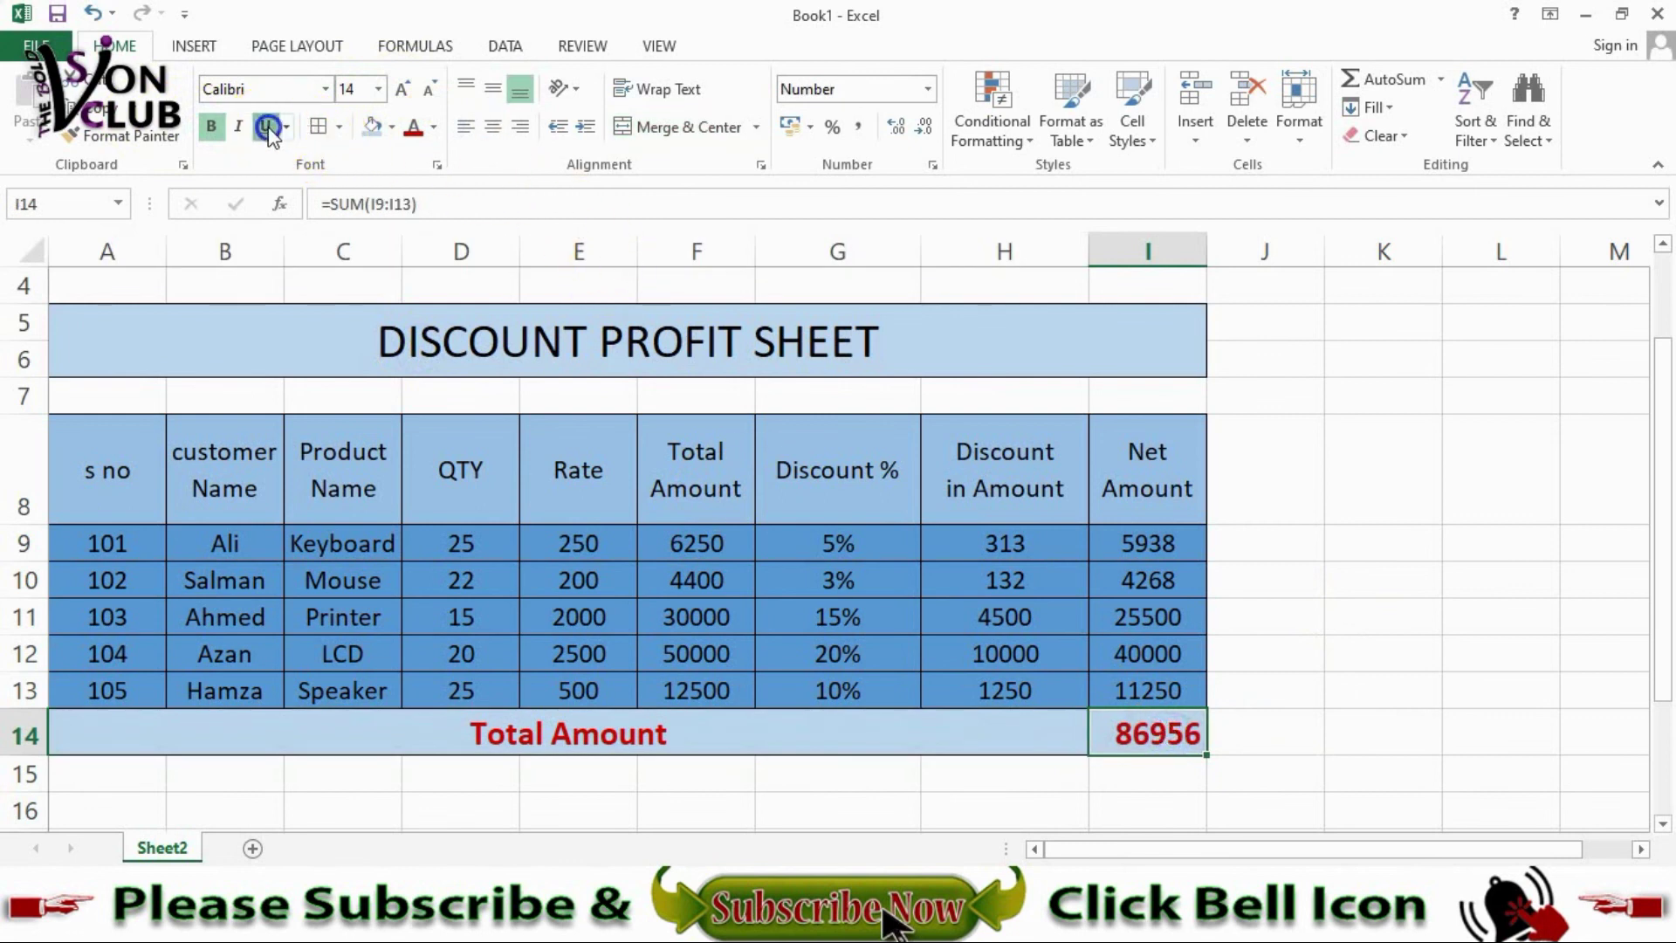
pyautogui.click(1287, 583)
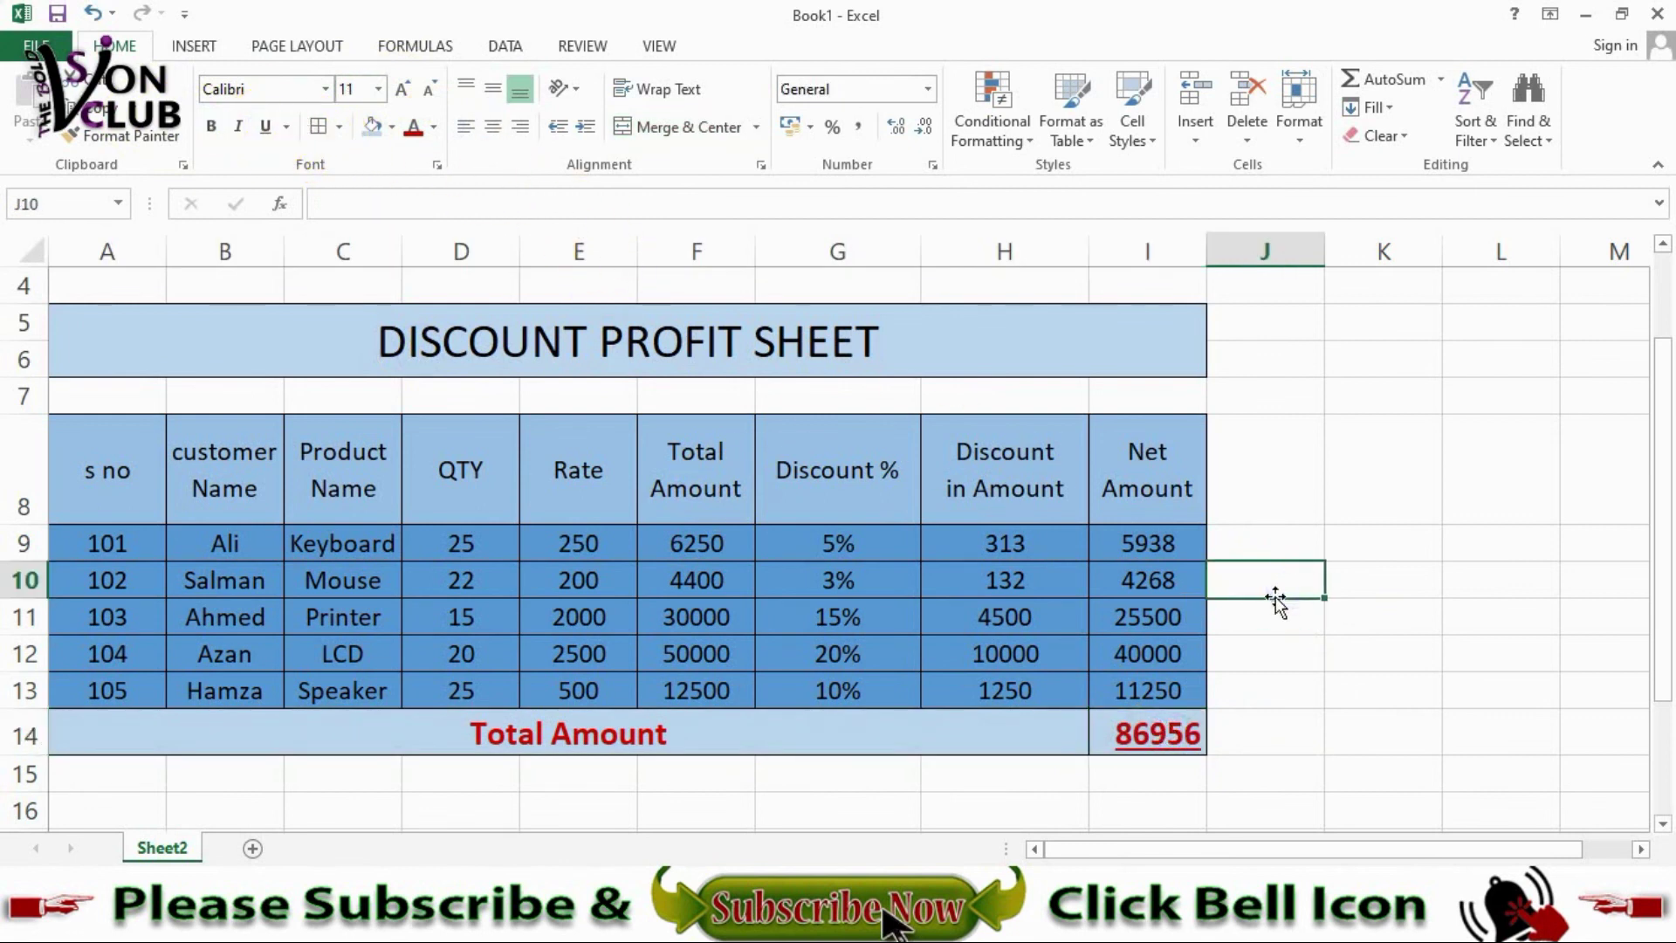
pyautogui.scroll(-1, 1276, 601)
pyautogui.scroll(1, 1276, 600)
# Step: Return to the Word outline document and scroll up to its Microsoft Excel title page
pyautogui.hotkey('alt', 'Tab')
pyautogui.scroll(5, 951, 690)
pyautogui.scroll(10, 952, 689)
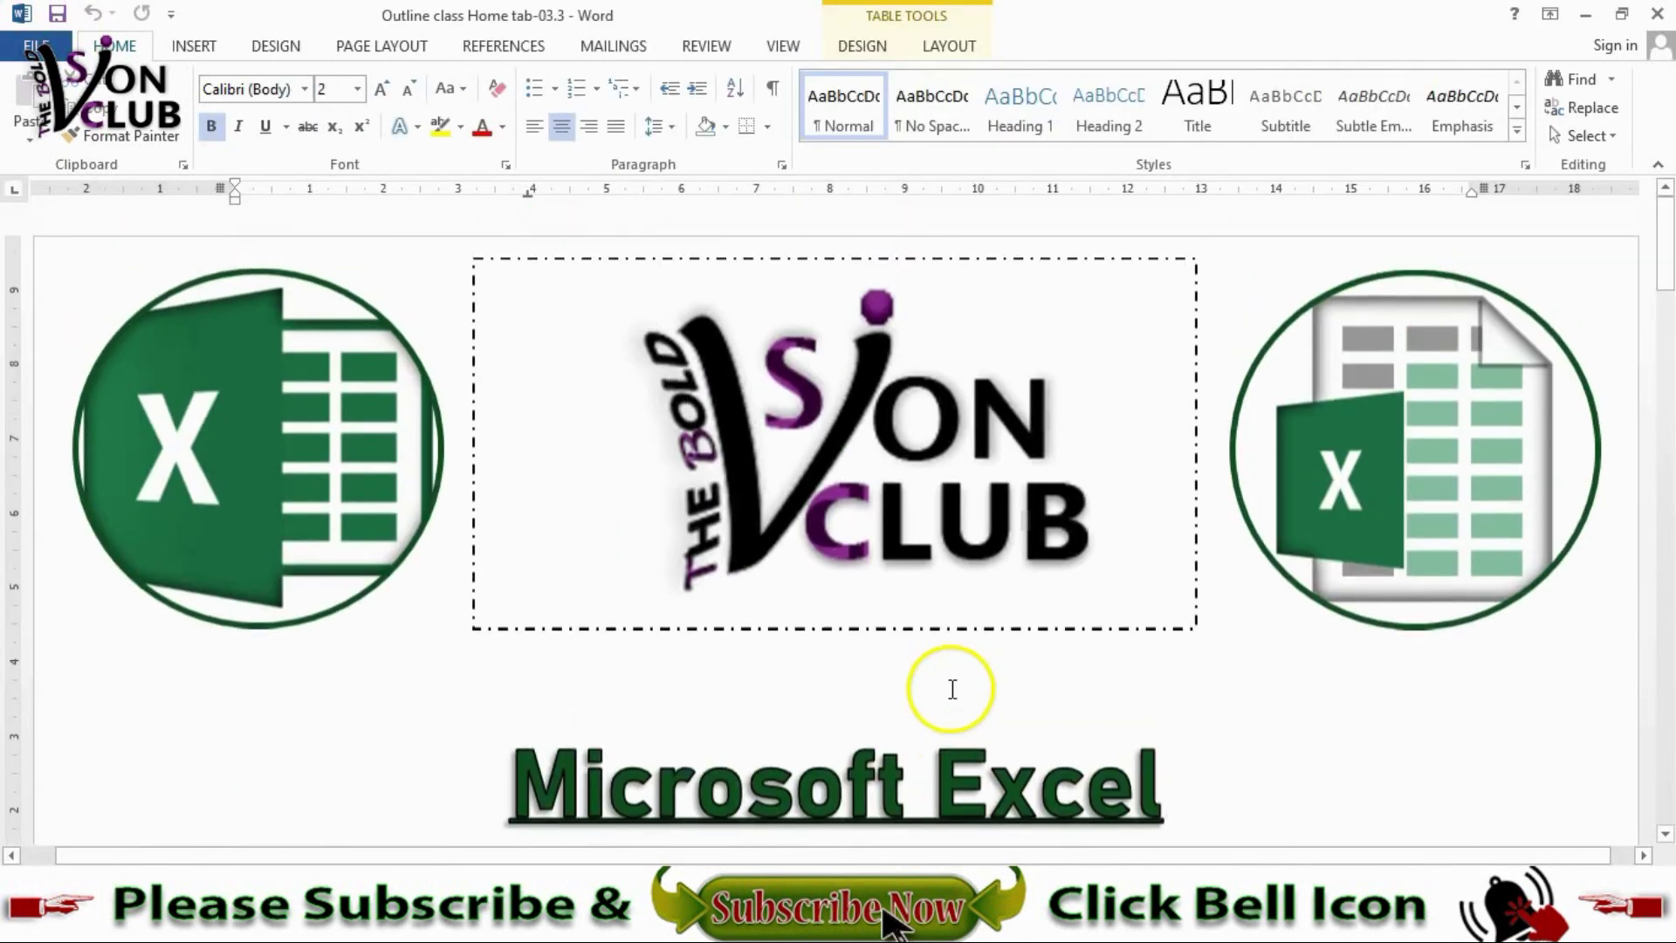